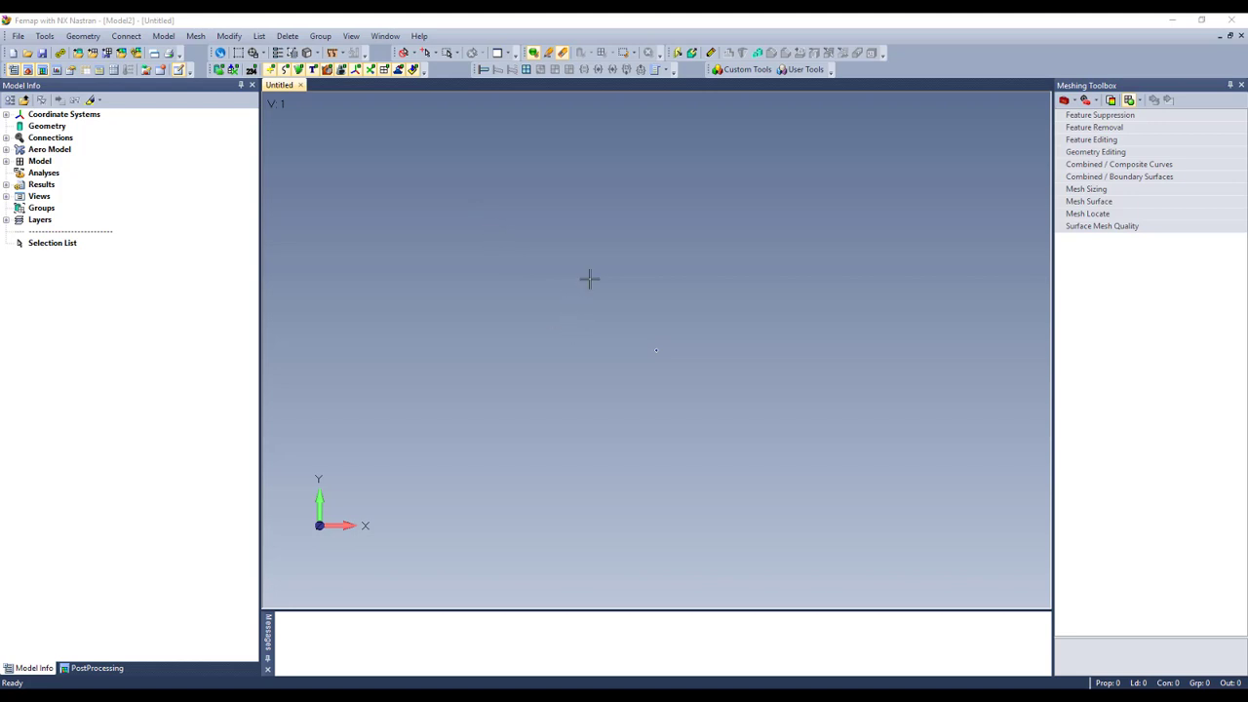
Create a new solid block primitive centred on the origin with X, Y and Z dimensions of 1.
mouse_move(592, 274)
middle_mouse_down()
mouse_move(569, 264)
mouse_move(576, 291)
middle_mouse_up()
middle_click_drag(611, 436, 577, 440)
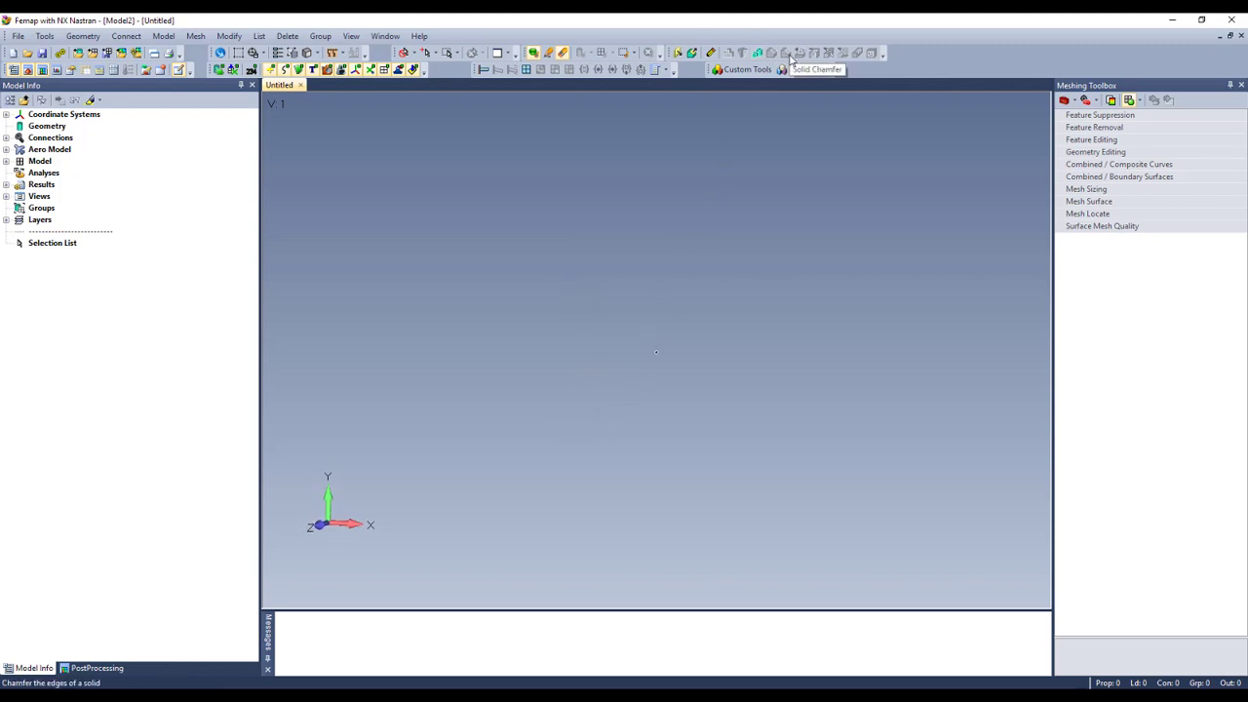
left_click(758, 53)
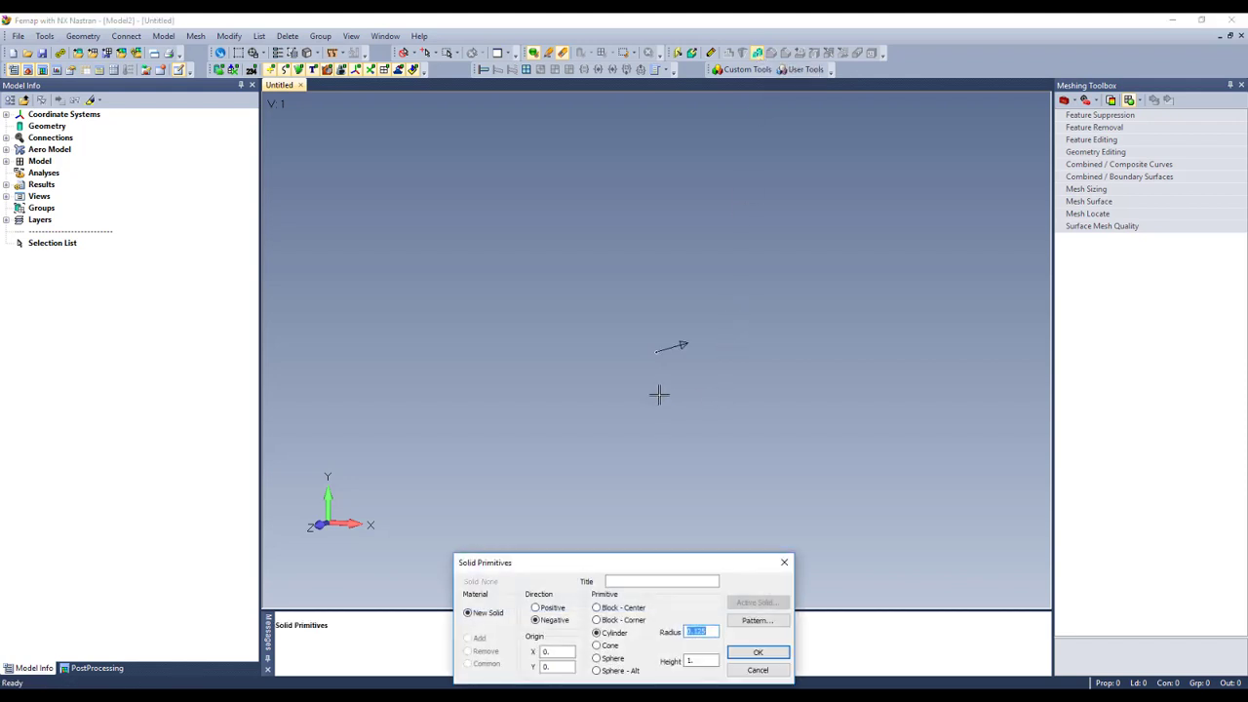
left_click(632, 620)
double_click(711, 631)
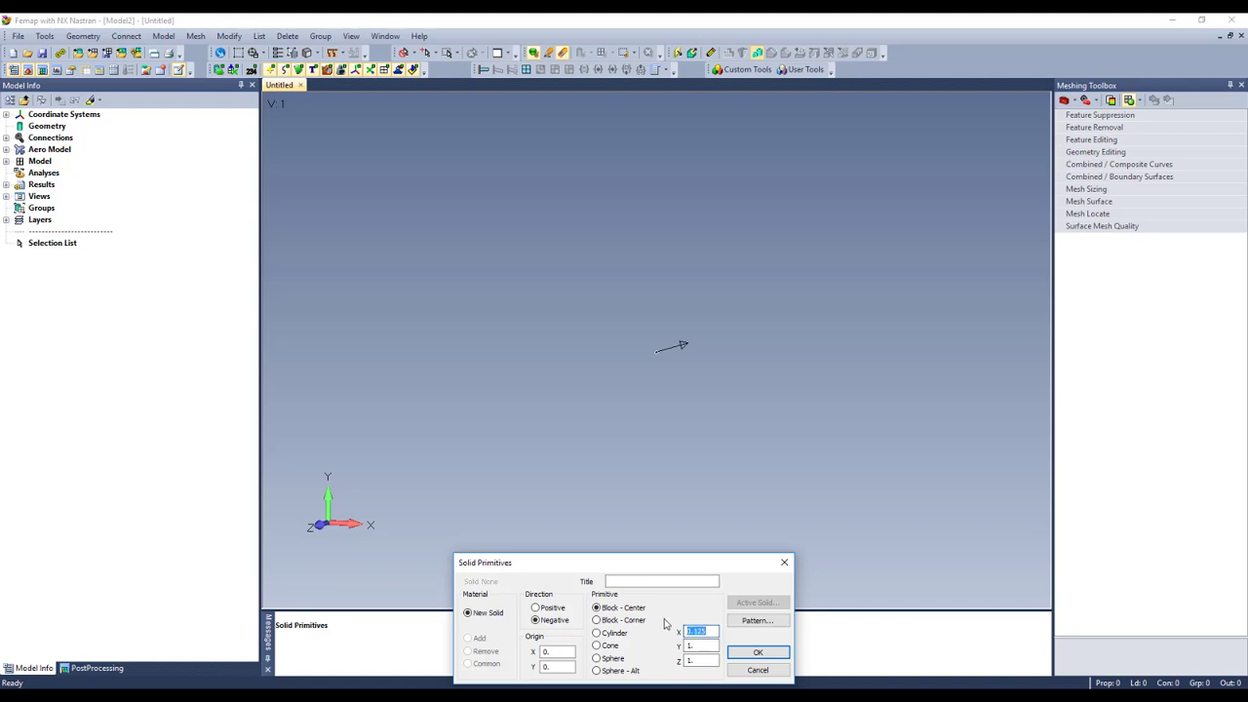
type("1")
key("Return")
middle_click_drag(668, 308, 593, 346)
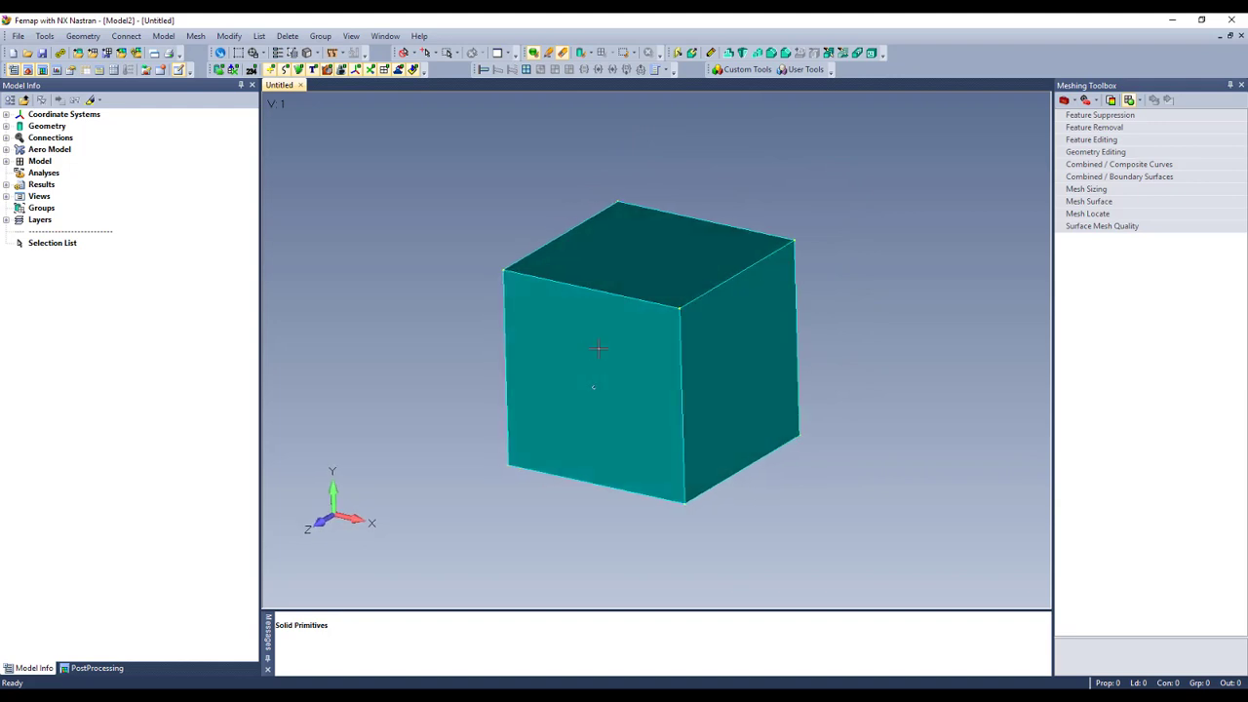
Shell the cube with four faces, including the front, top and side, chosen as openings to leave an L-shaped solid.
scroll(639, 348, "up", 2)
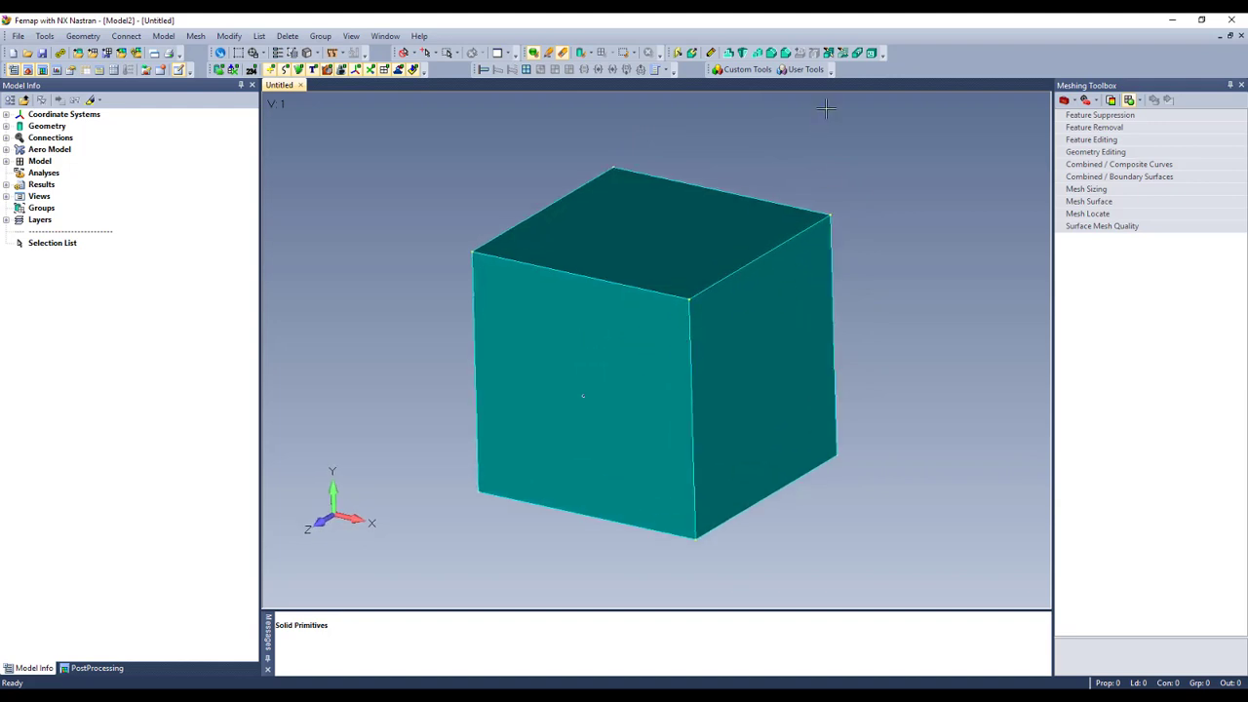
left_click(871, 54)
left_click(714, 286)
key("Return")
left_click(628, 360)
left_click(708, 233)
left_click(733, 273)
left_click(765, 323)
key("Return")
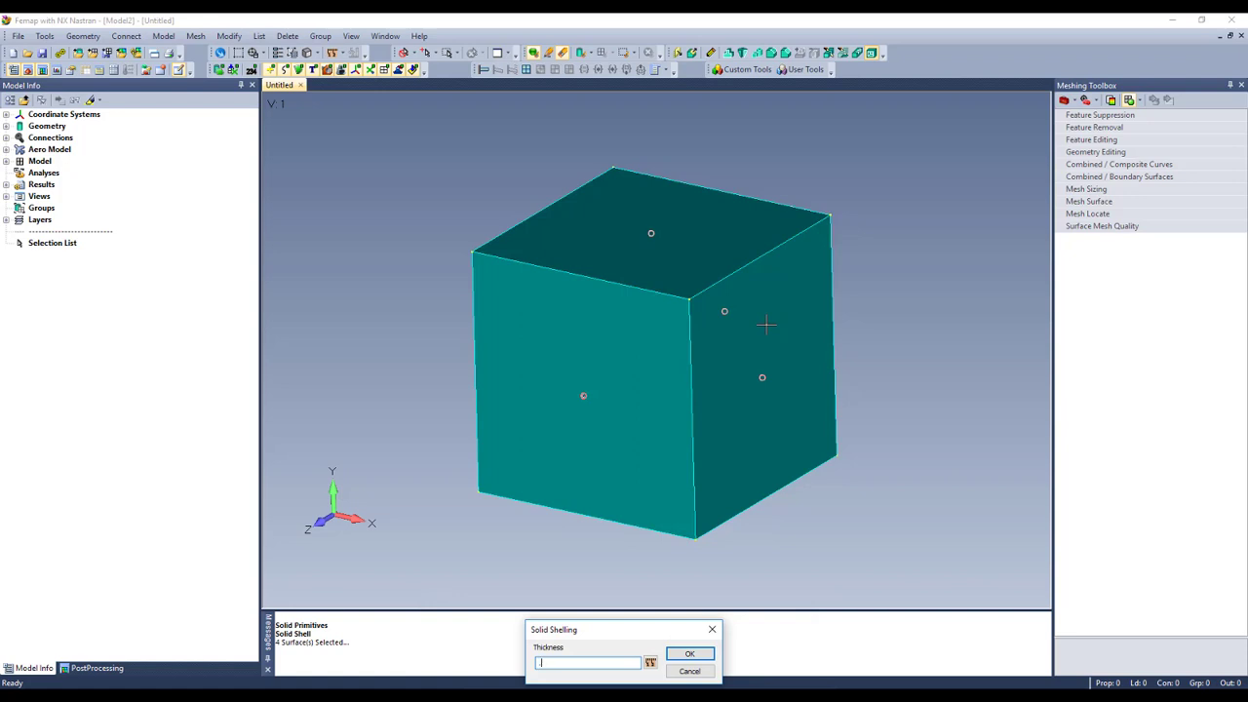
key("Return")
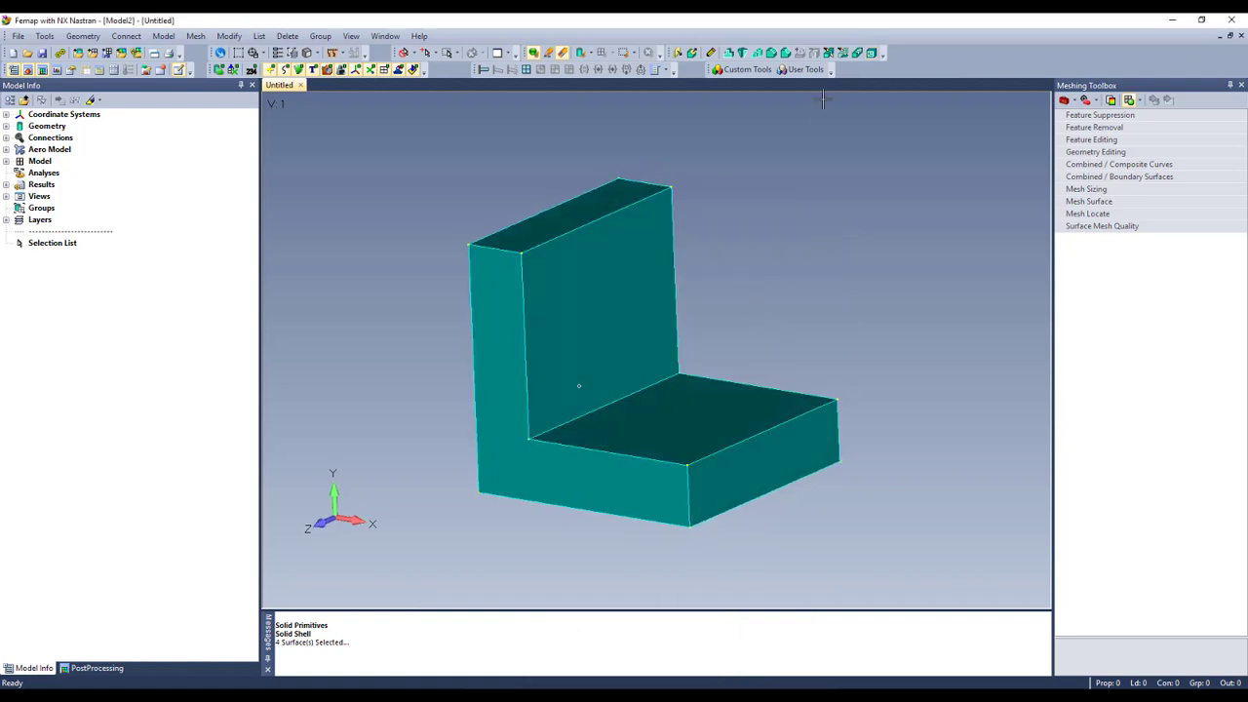
Fillet the inner corner edge of the L-shaped solid with a radius of 0.25.
left_click(772, 53)
left_click(652, 390)
key("Return")
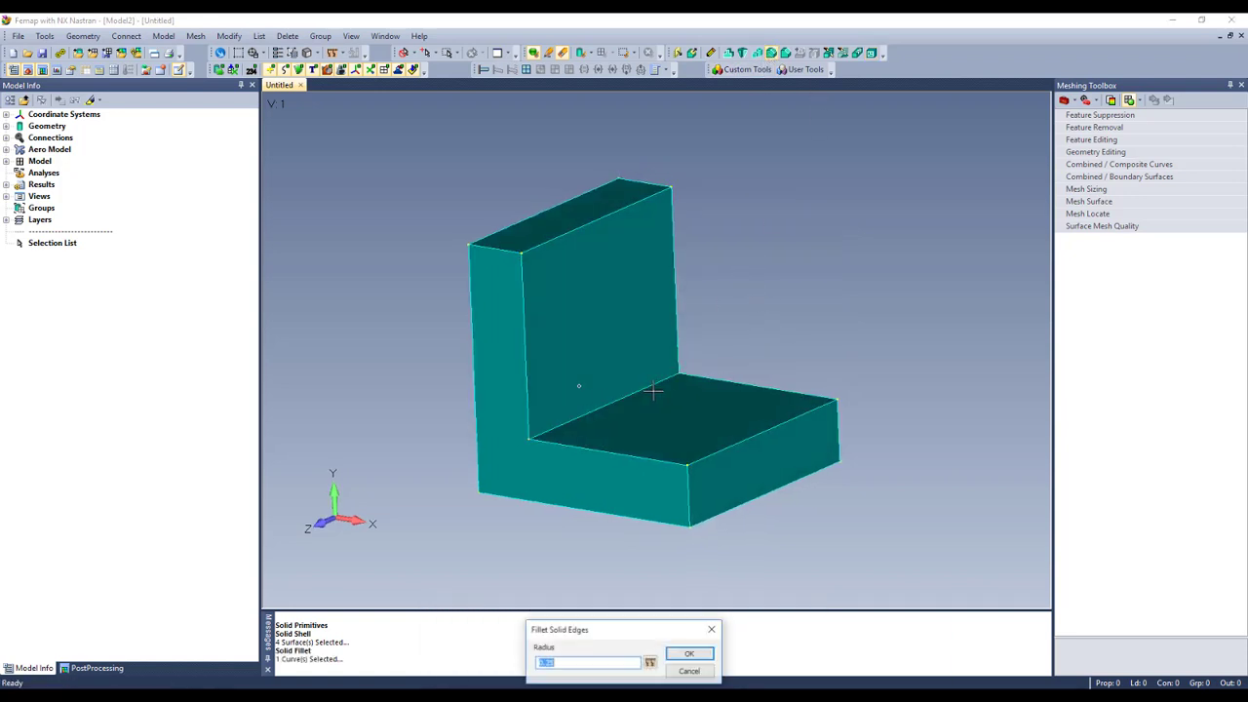
key("Return")
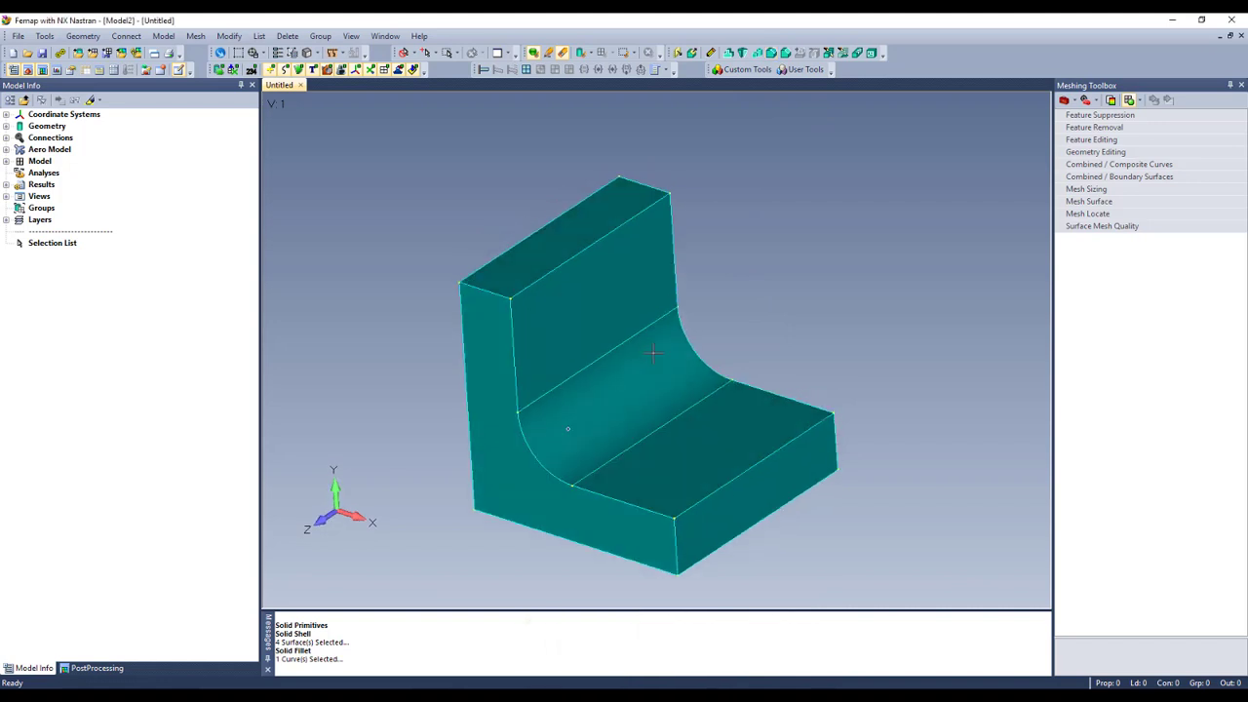
middle_click_drag(681, 365, 678, 320, "ctrl")
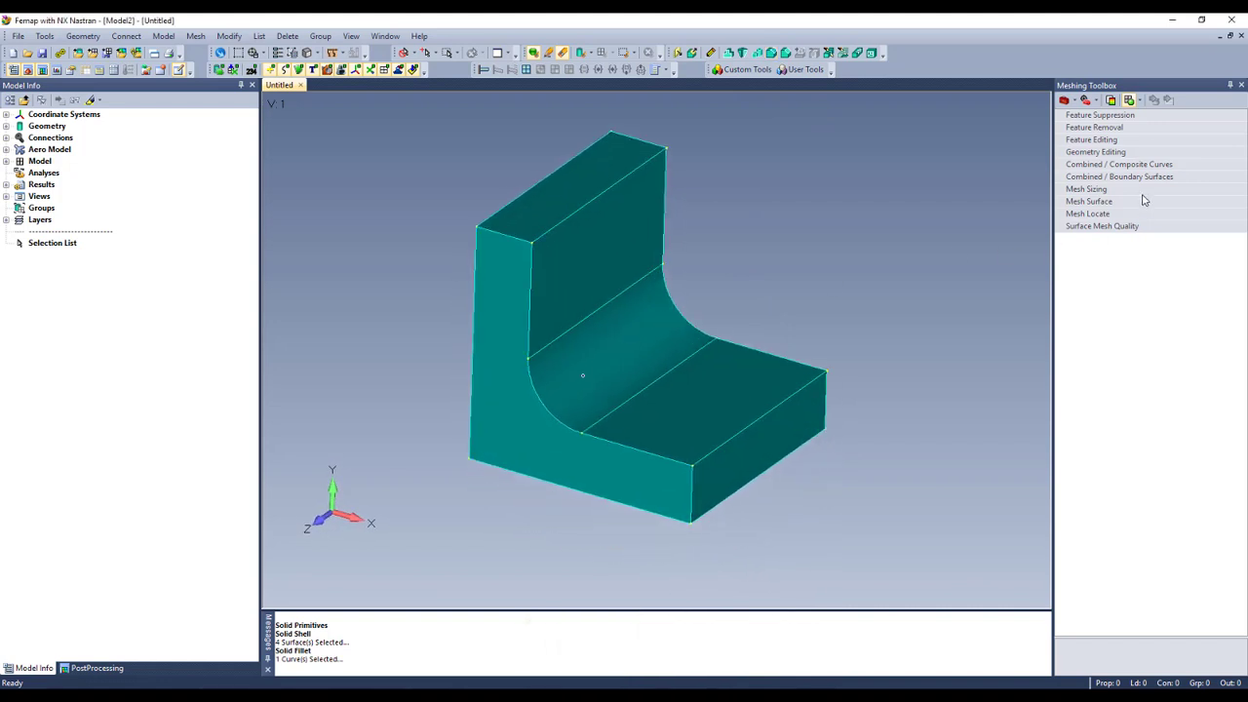
Set up Feature Editing to select by surface and use the Offset operation with a value of .25.
left_click(1115, 141)
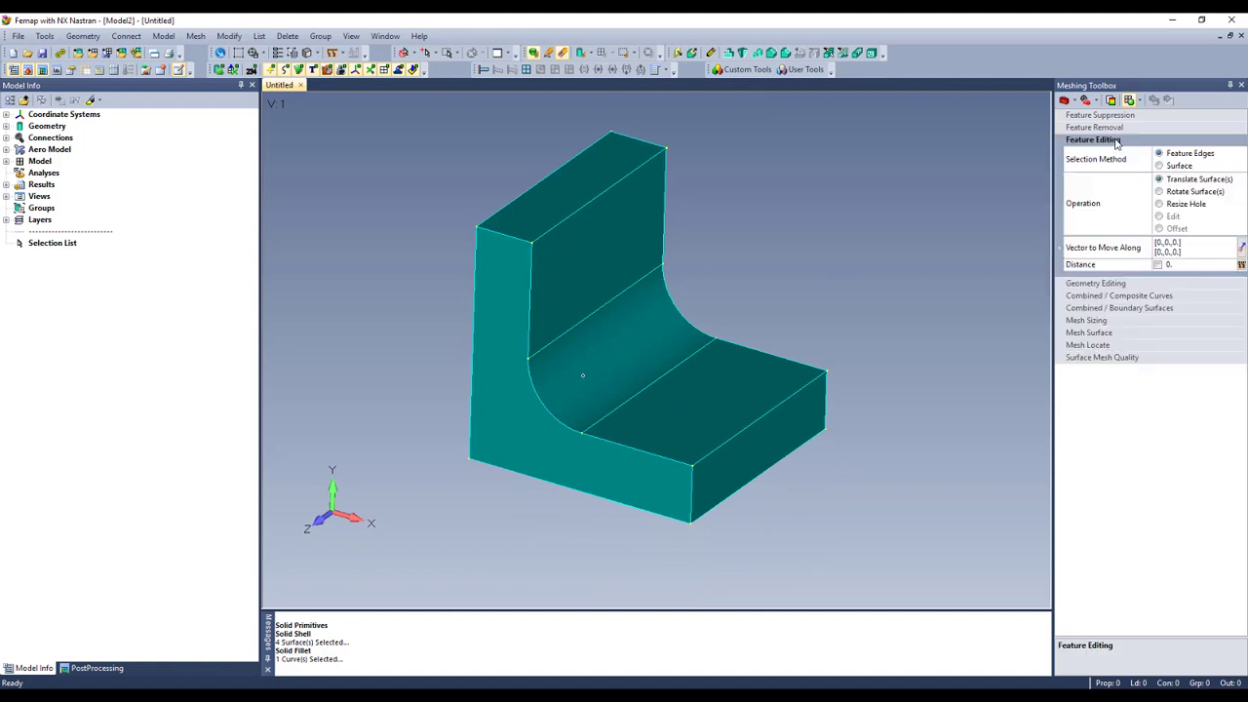
left_click(1180, 168)
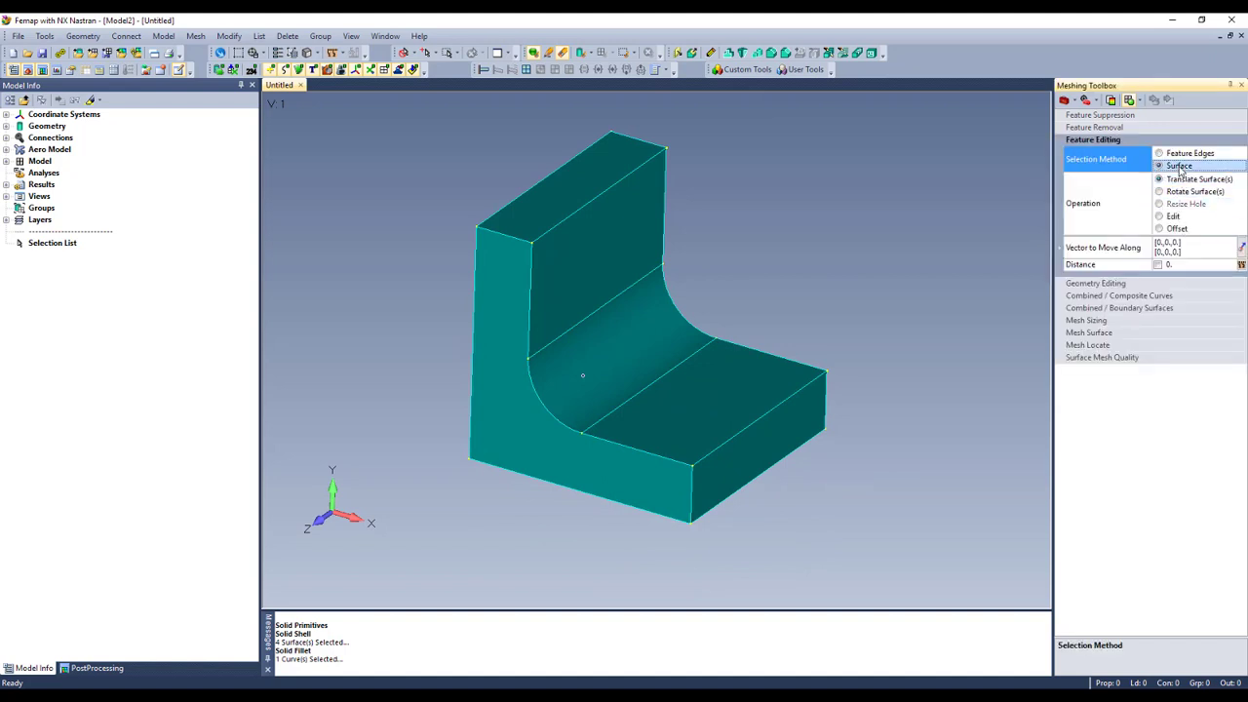
left_click(1185, 264)
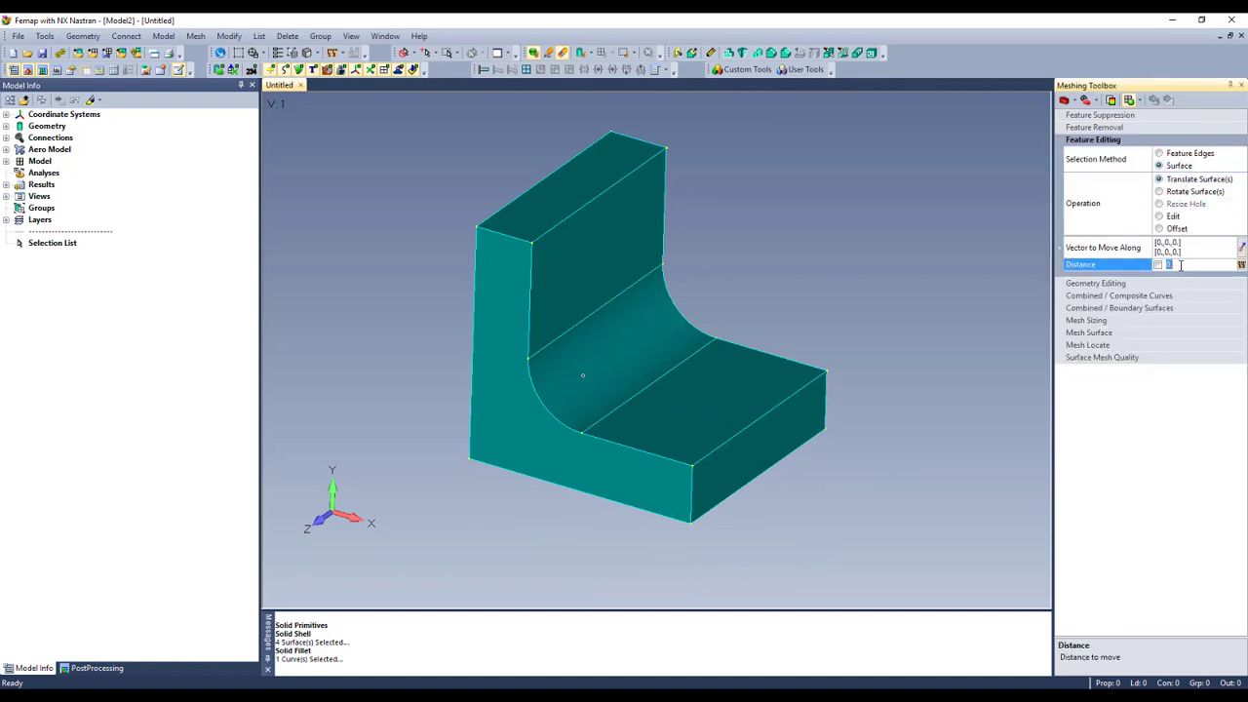
left_click(1159, 266)
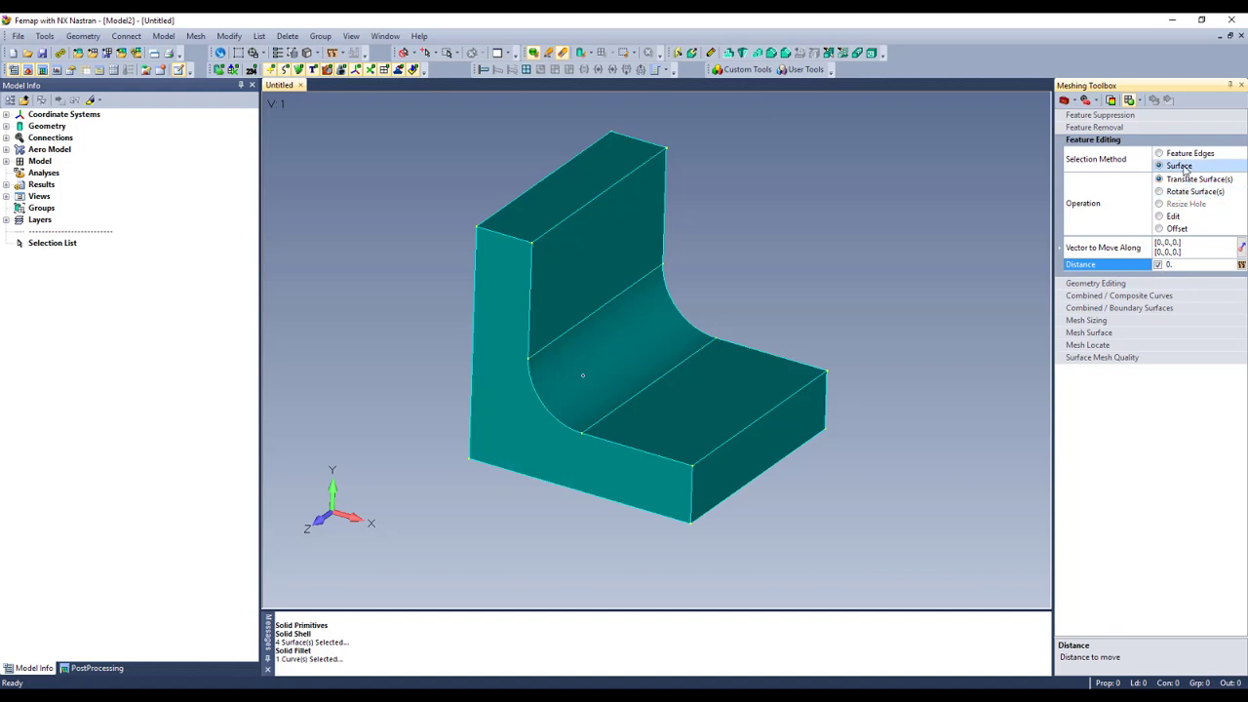
left_click(1171, 228)
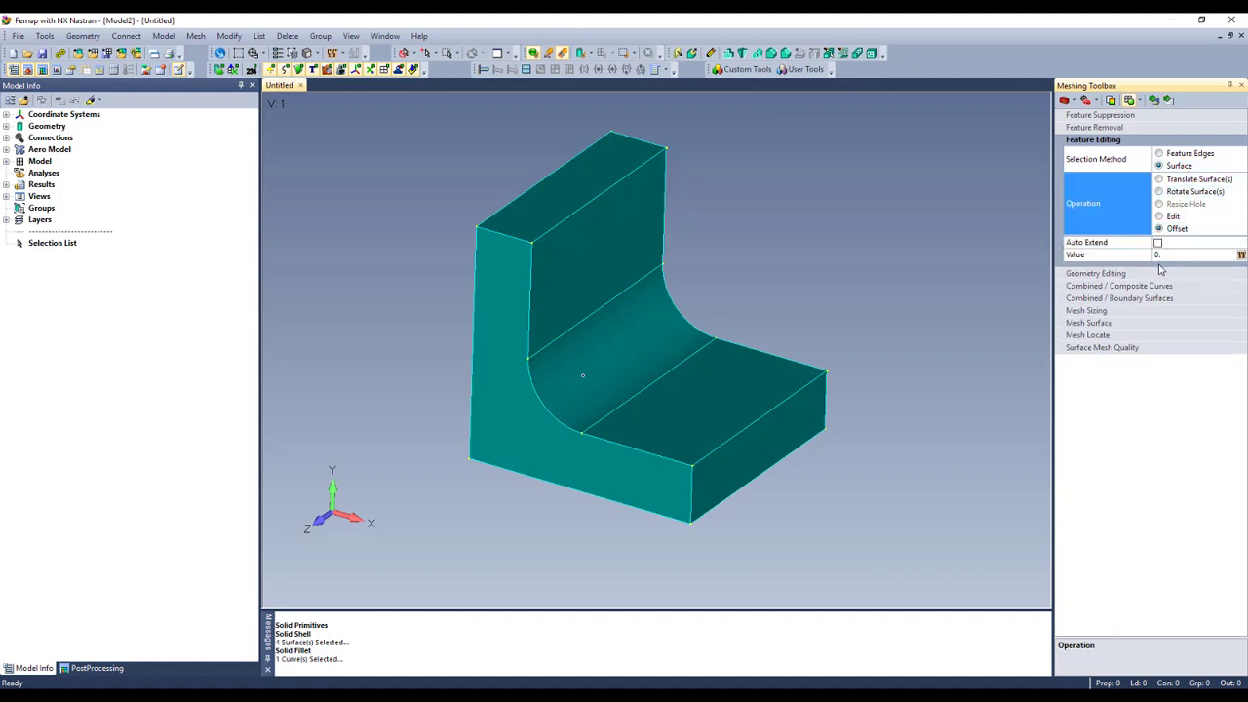
left_click(1175, 256)
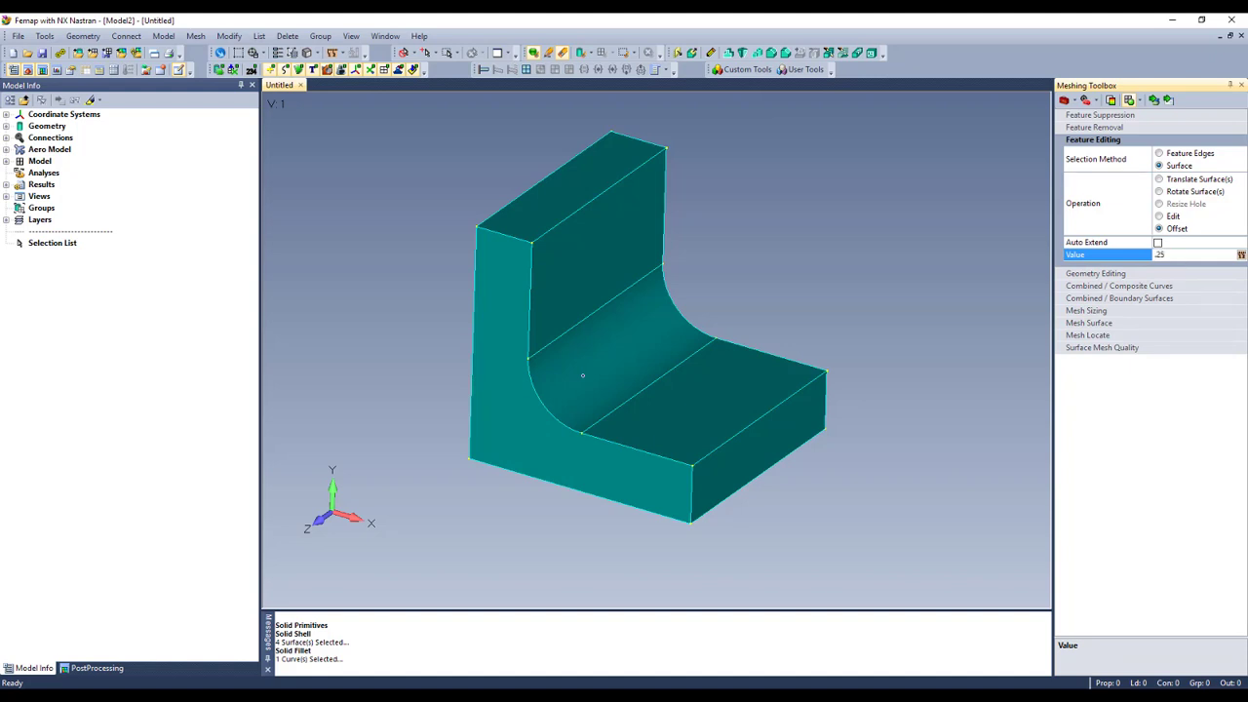
Offset the base's end face and the upright's top face outward in .25 increments to lengthen both legs.
left_click(1155, 101)
left_click(809, 423)
left_click(819, 432)
middle_click_drag(825, 438, 800, 376)
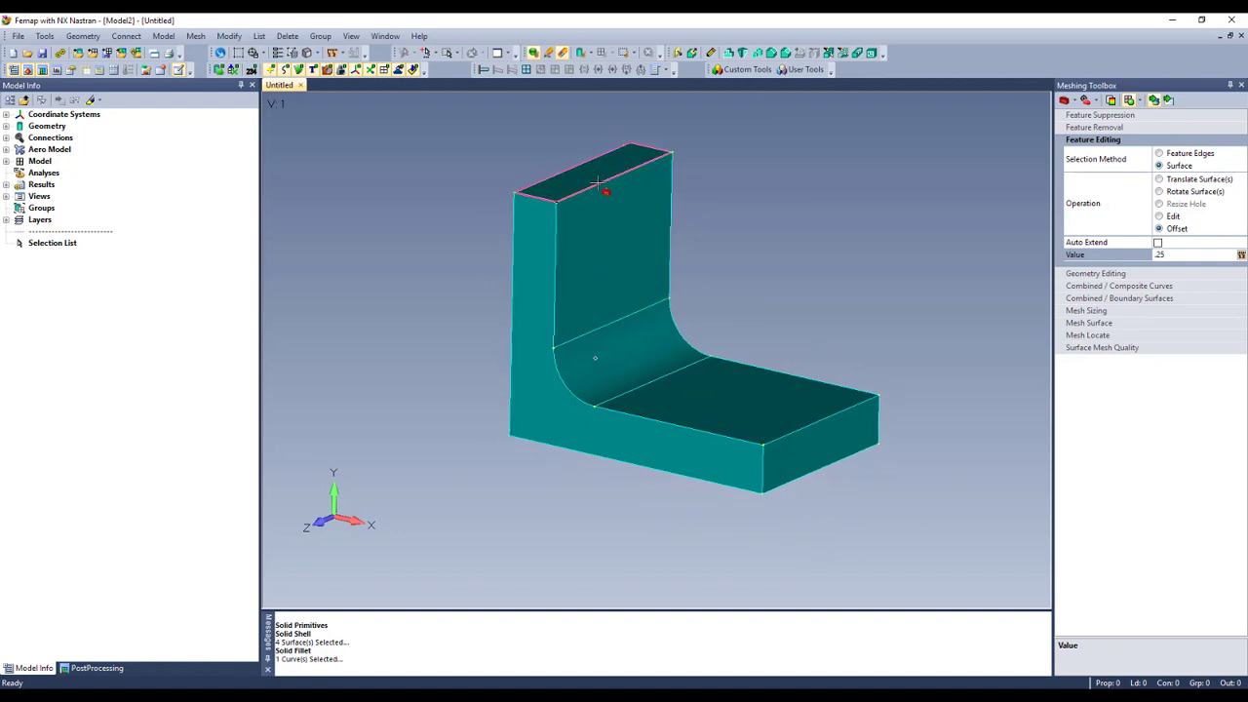
middle_click_drag(702, 189, 752, 418)
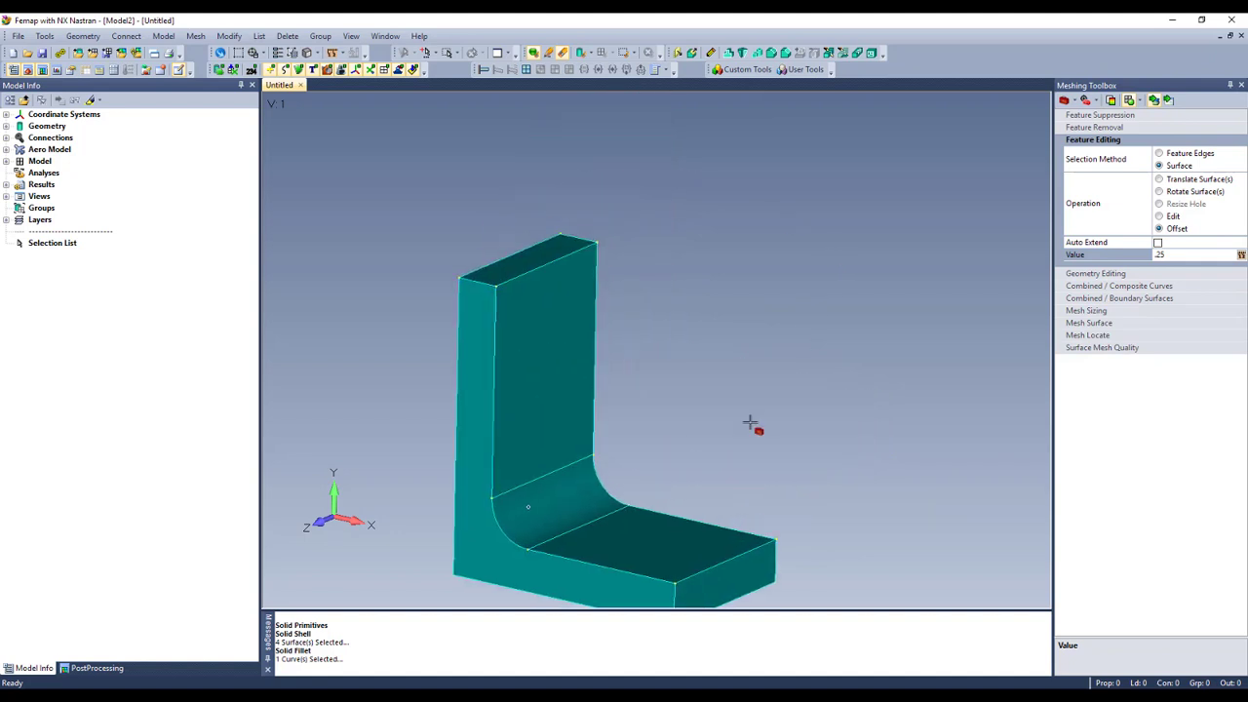
Locate the workplane on the upper surface of the base leg.
middle_click_drag(515, 244, 677, 390)
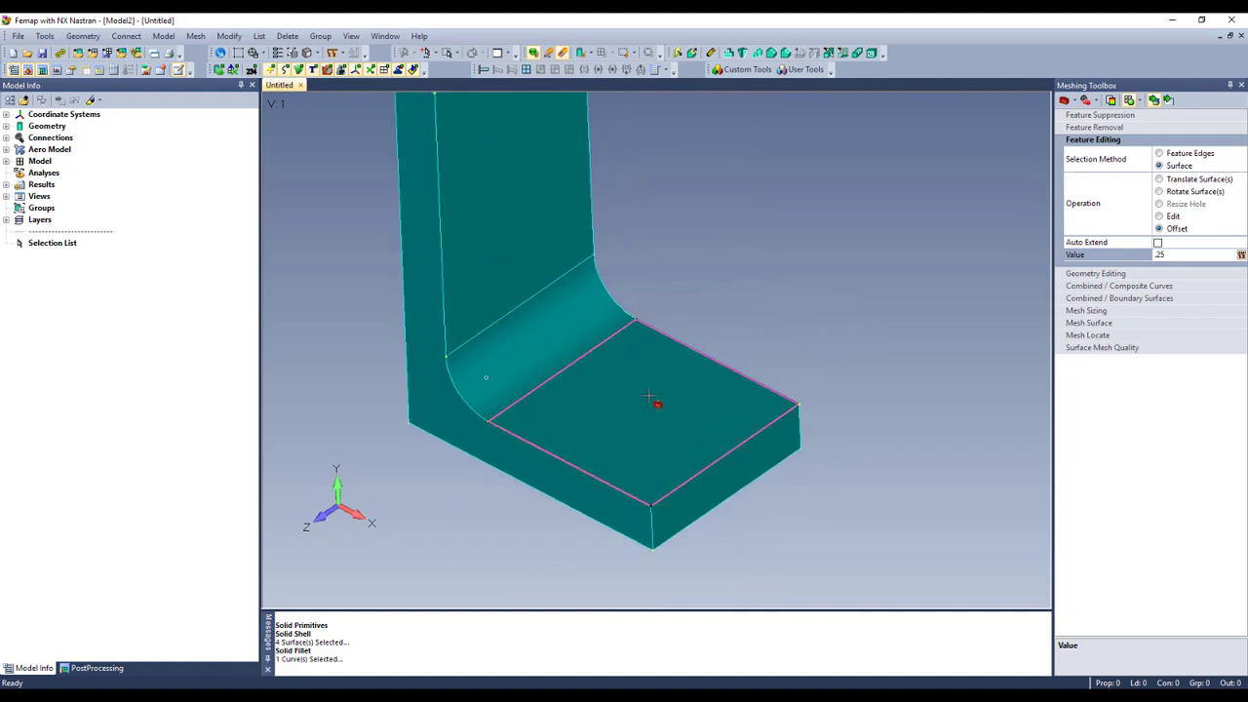
left_click(692, 54)
left_click(668, 407)
left_click(755, 638)
left_click(755, 654)
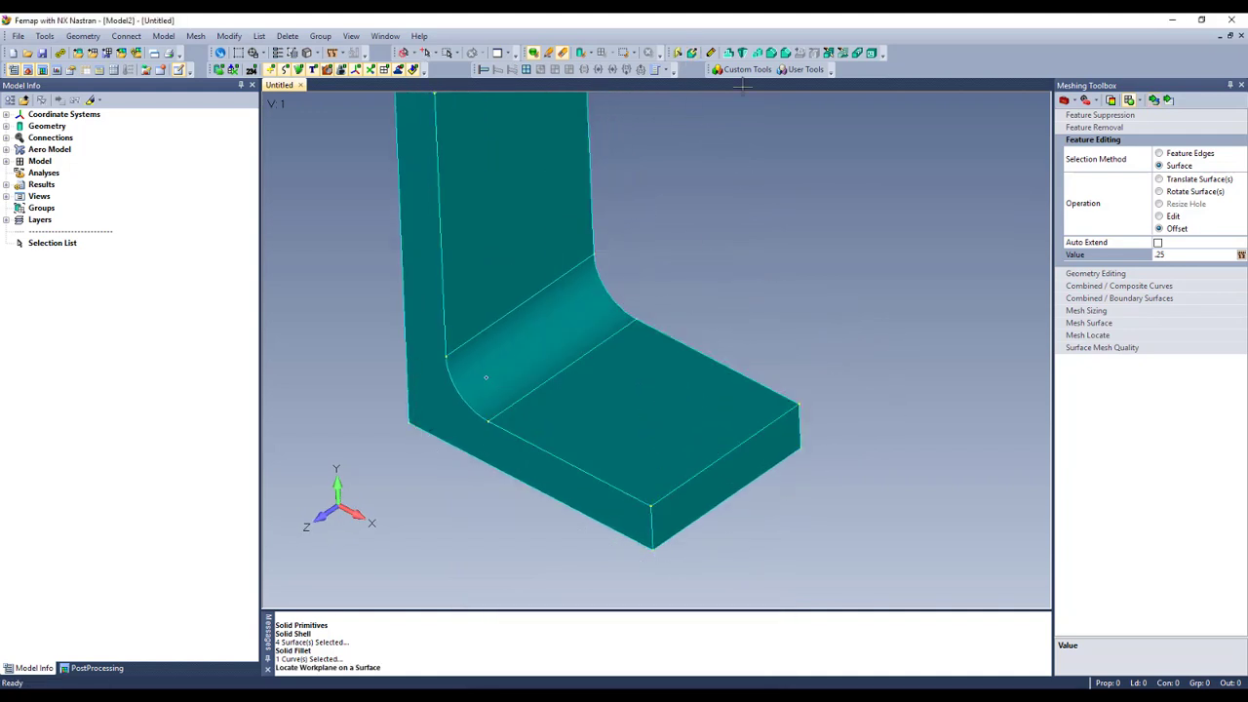
Move the workplane to the center of gravity of the base leg's upper surface.
left_click(689, 56)
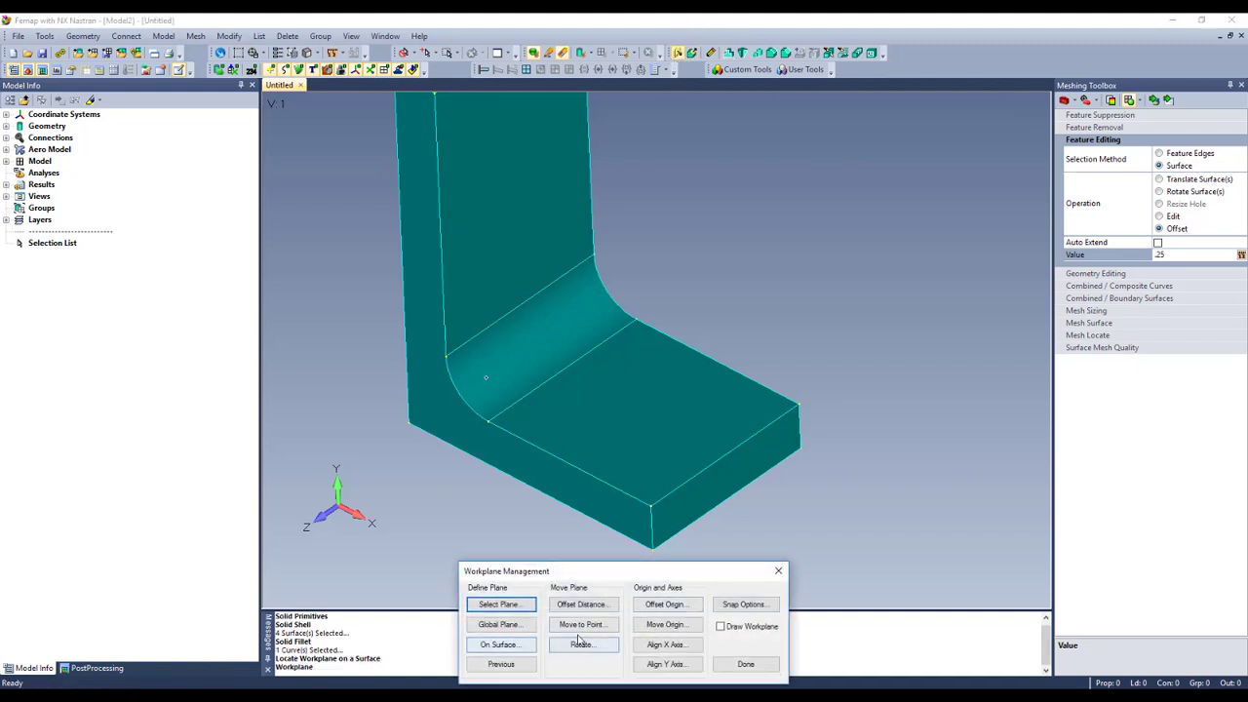
left_click(582, 624)
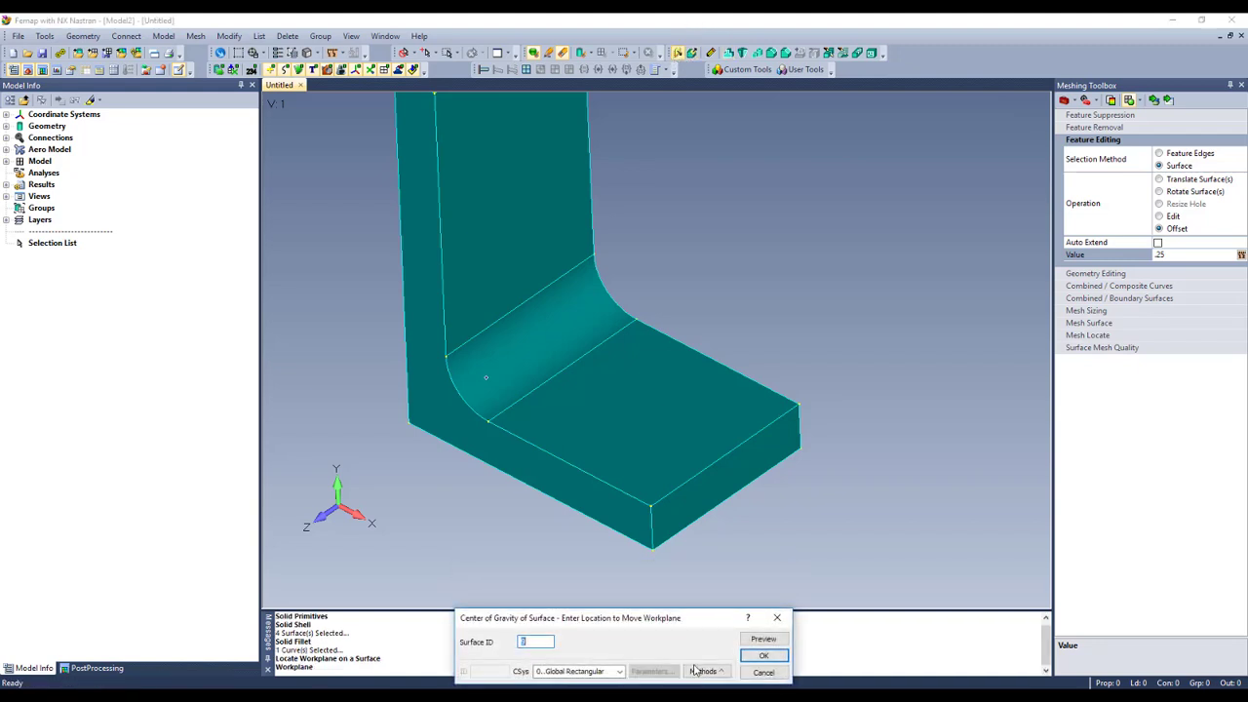
left_click(639, 429)
key("Return")
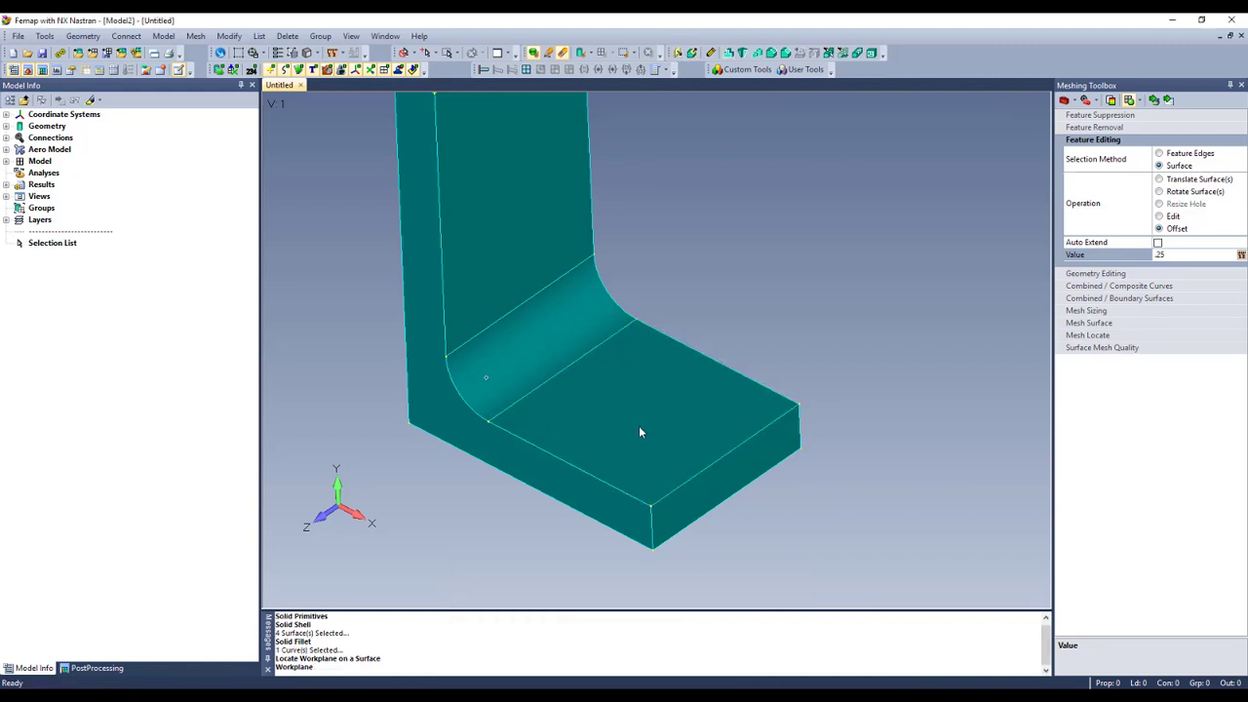
Remove a cylinder primitive of height 1 from the solid at the workplane origin to cut a hole through the base.
left_click(758, 53)
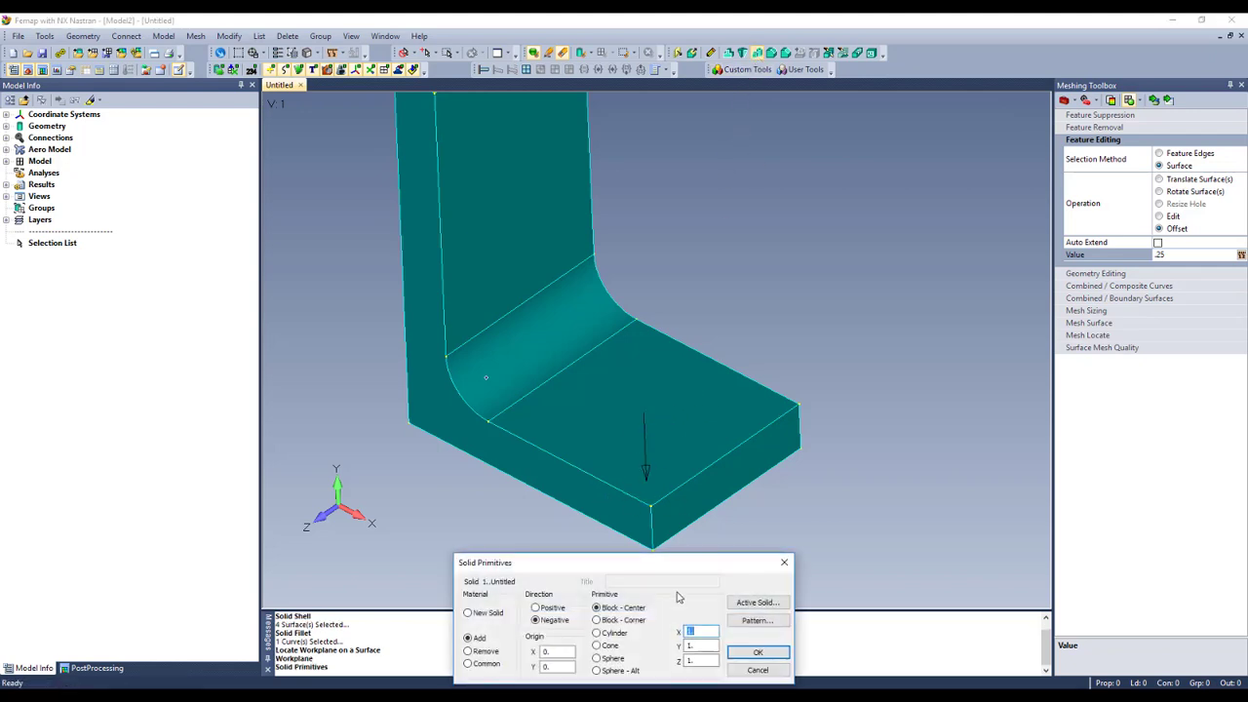
left_click(478, 654)
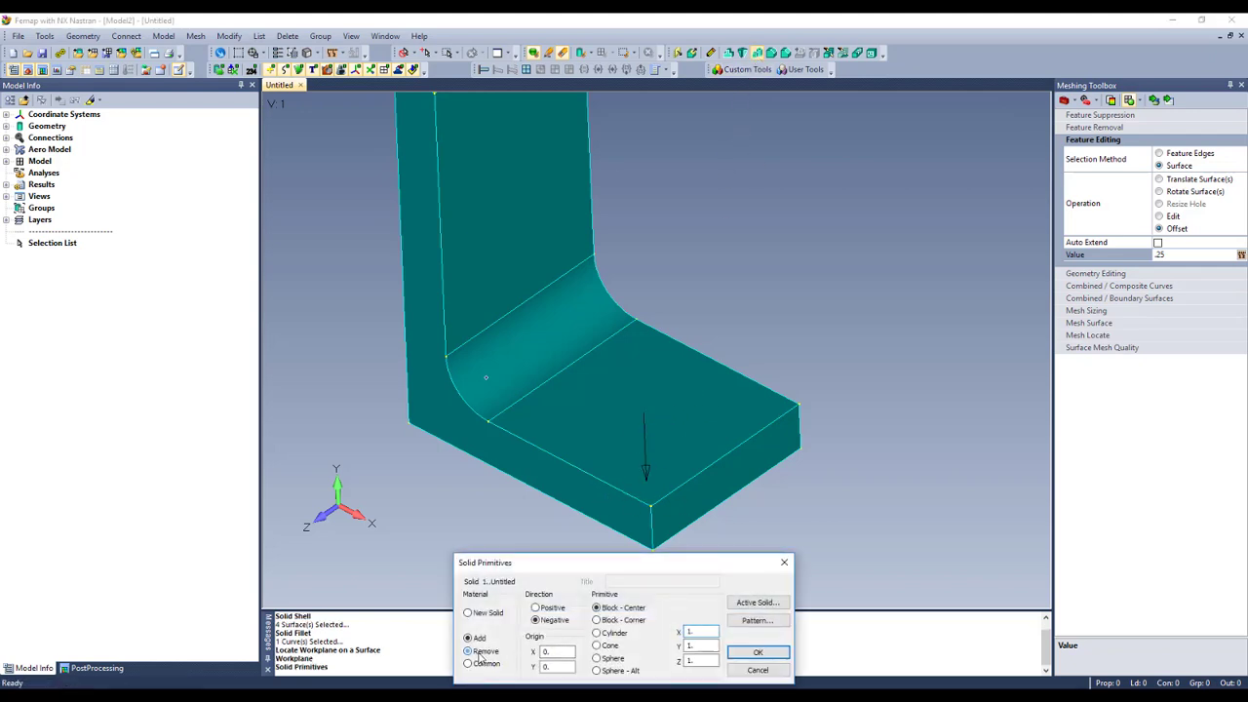
left_click(613, 634)
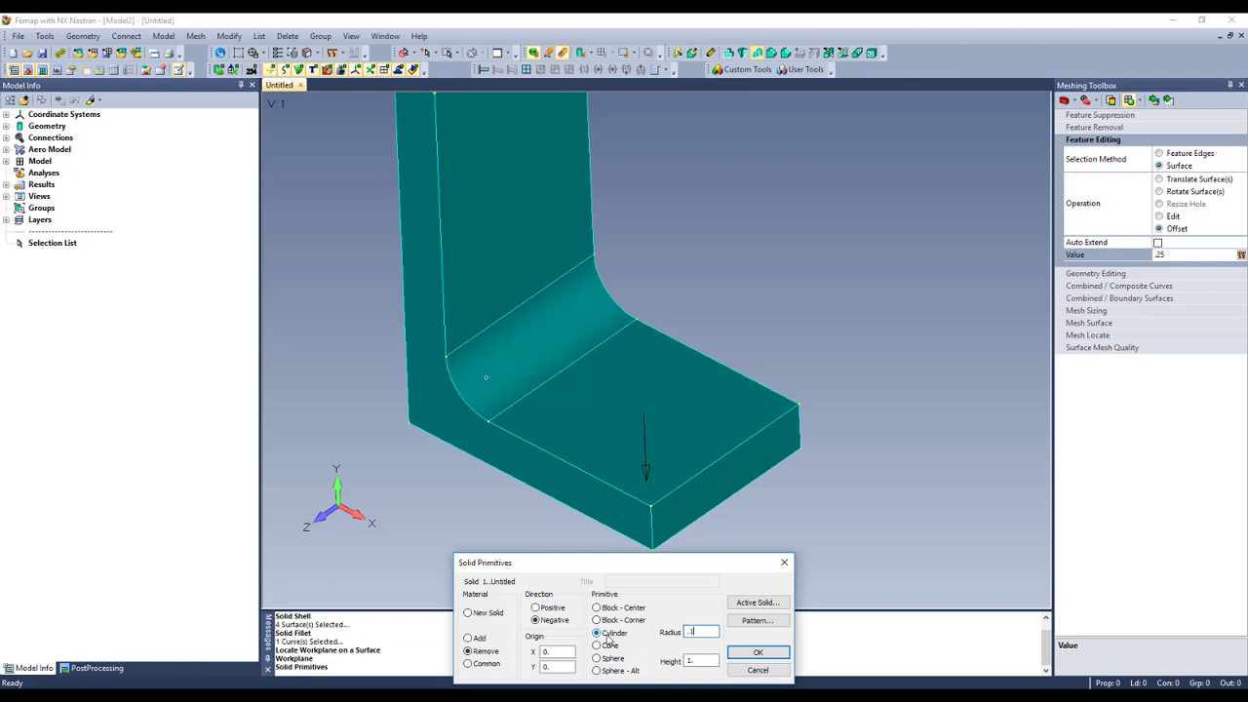
key("Return")
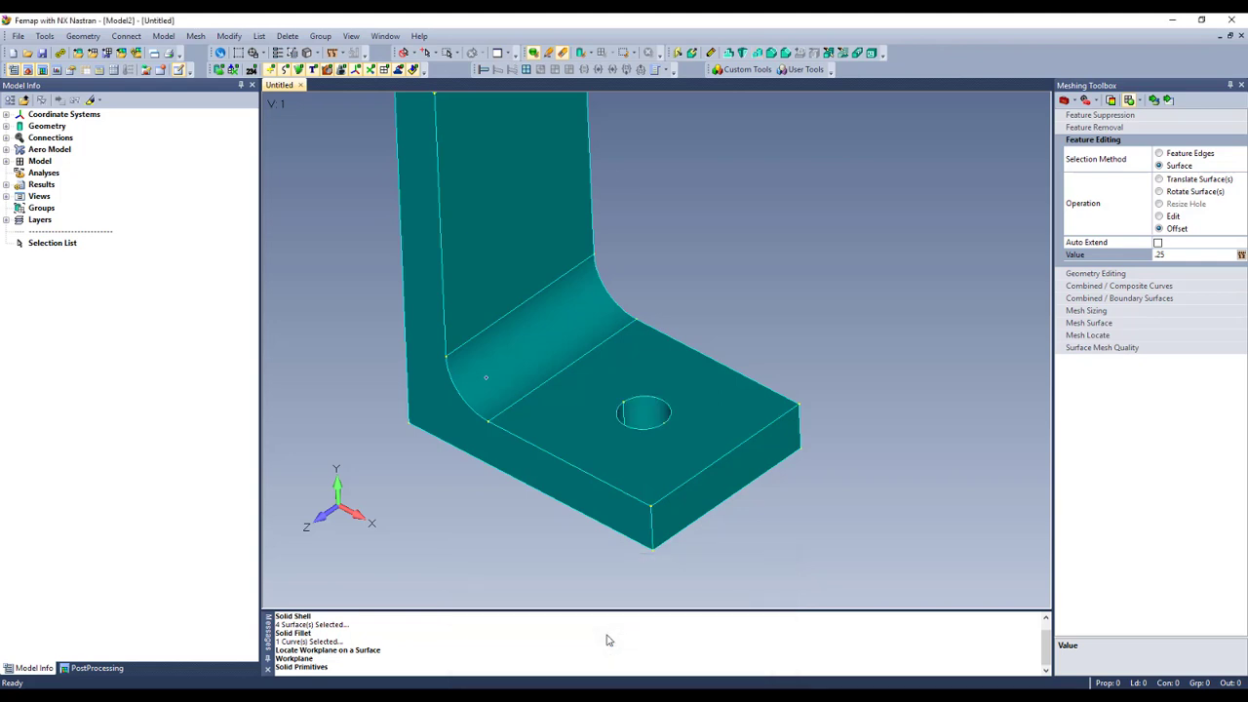
Slice the bracket with a global YZ plane snapped to the point where the fillet meets the base leg.
middle_click_drag(522, 412, 521, 376)
scroll(554, 390, "down", 2)
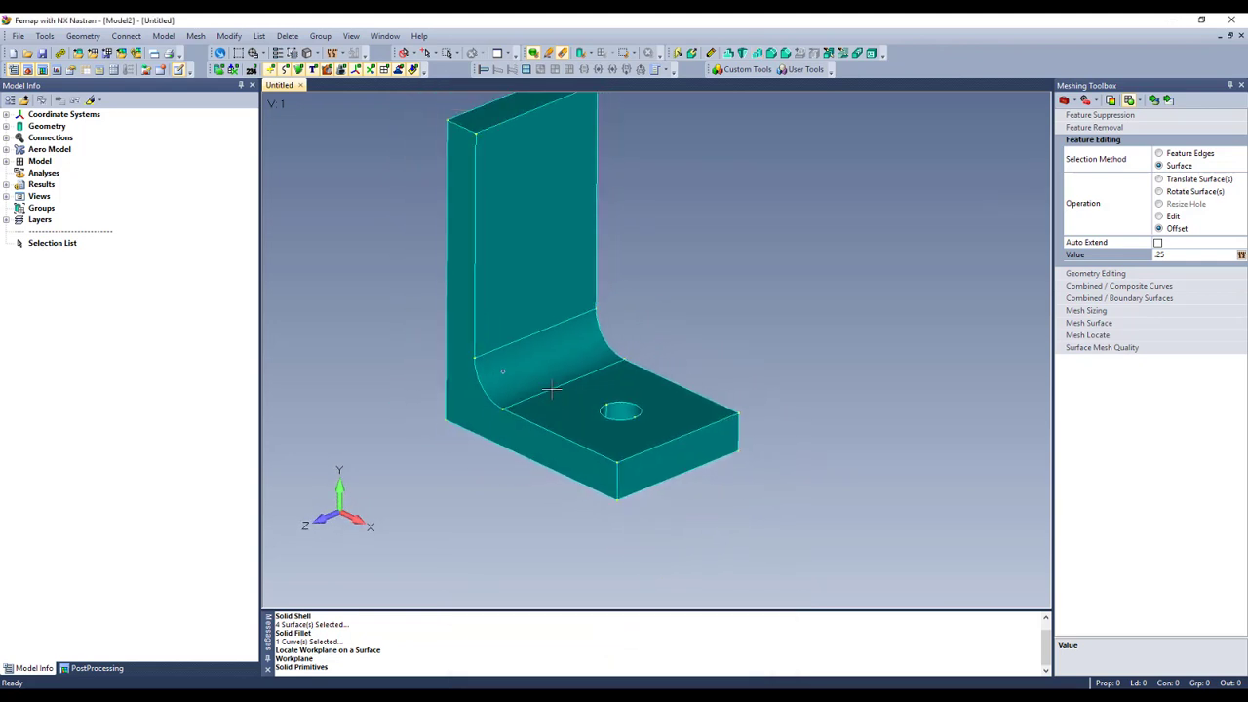
middle_click_drag(583, 283, 586, 341)
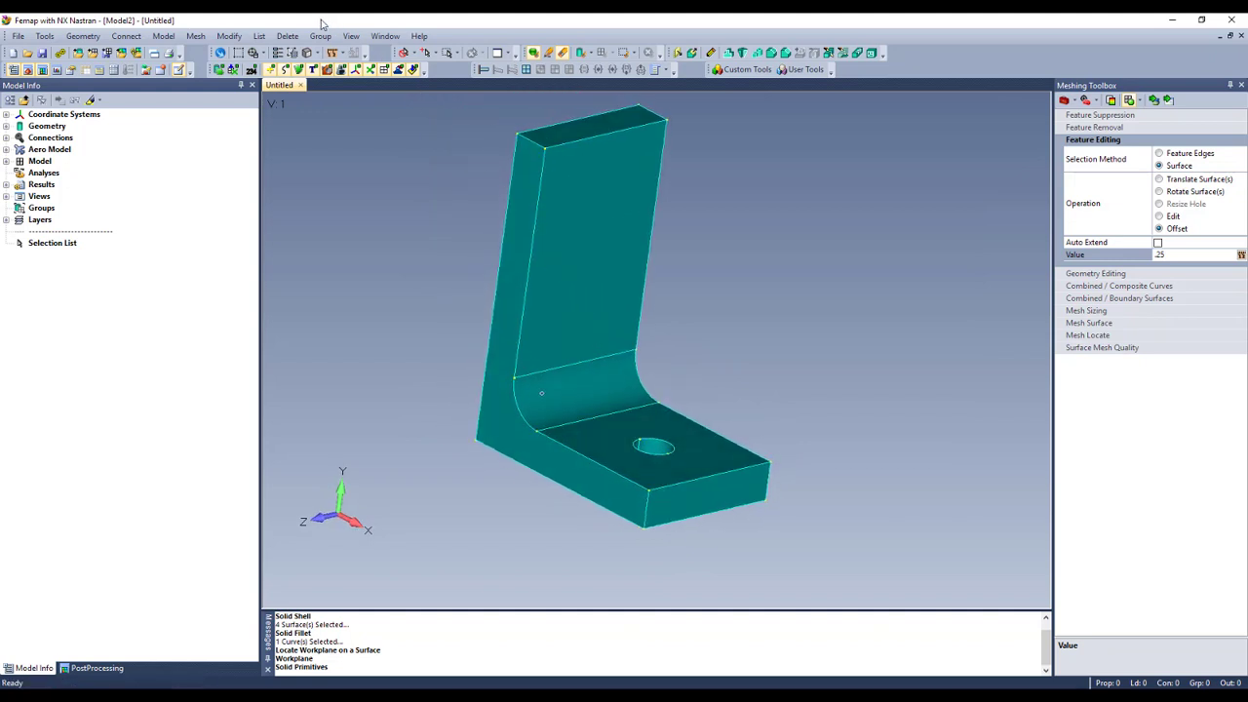
left_click(846, 58)
key("Return")
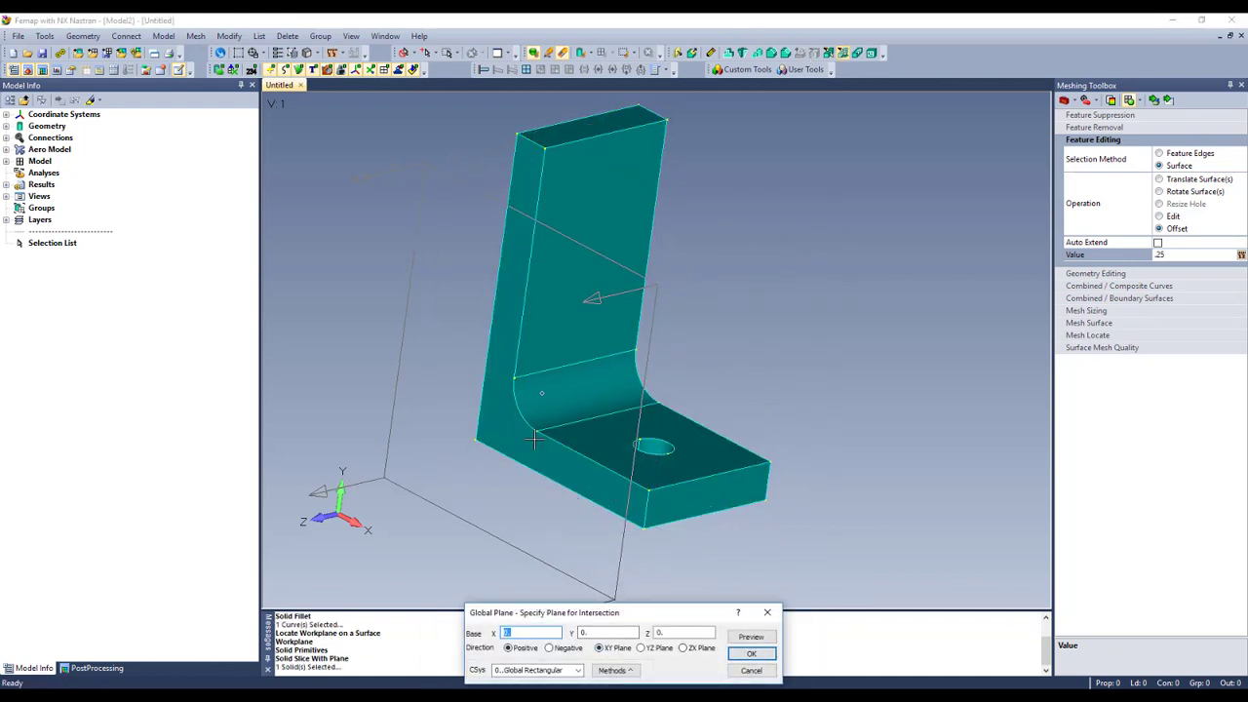
left_click(667, 652)
right_click(536, 426)
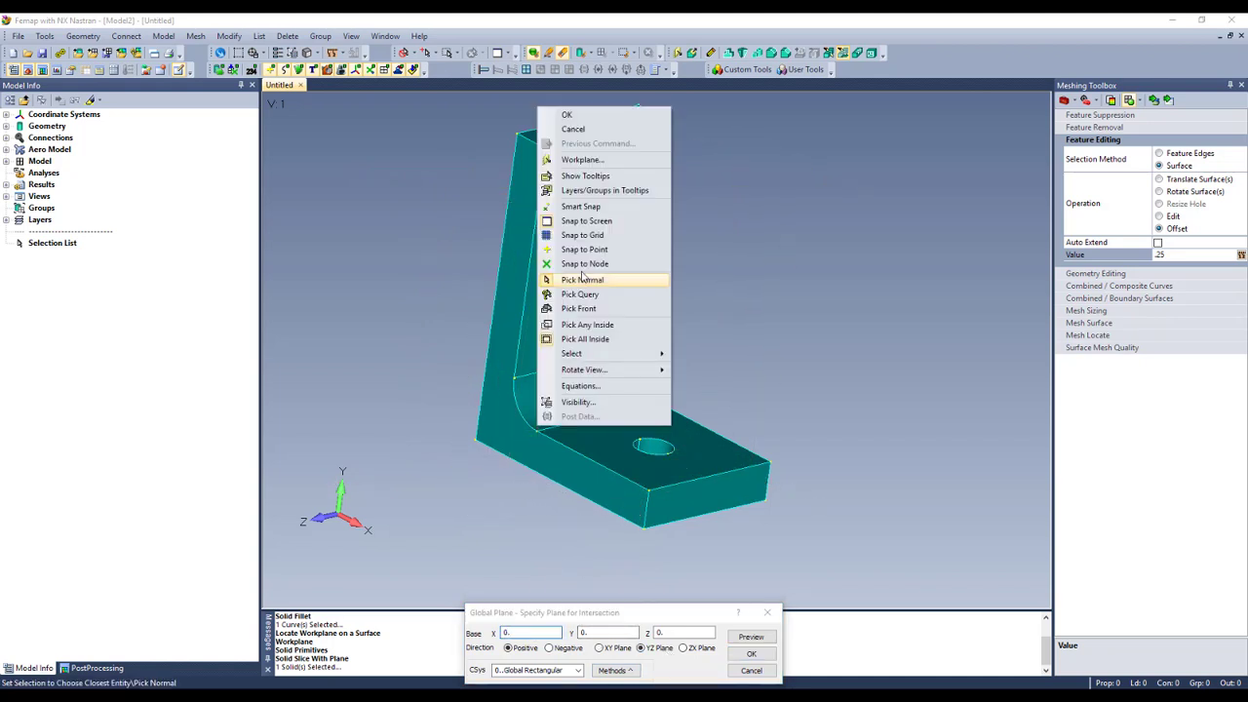
left_click(561, 255)
double_click(543, 430)
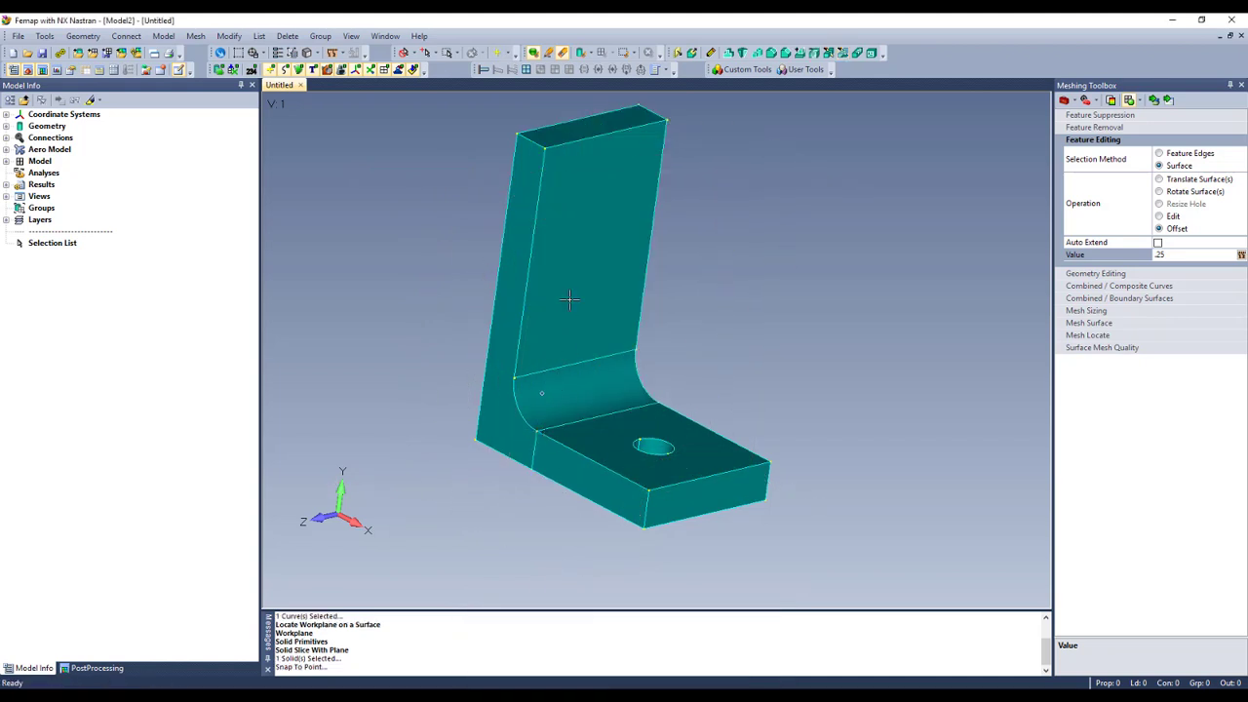
Slice the upright solid with a global ZX plane through the upper end of the fillet.
right_click(583, 253)
left_click(616, 291)
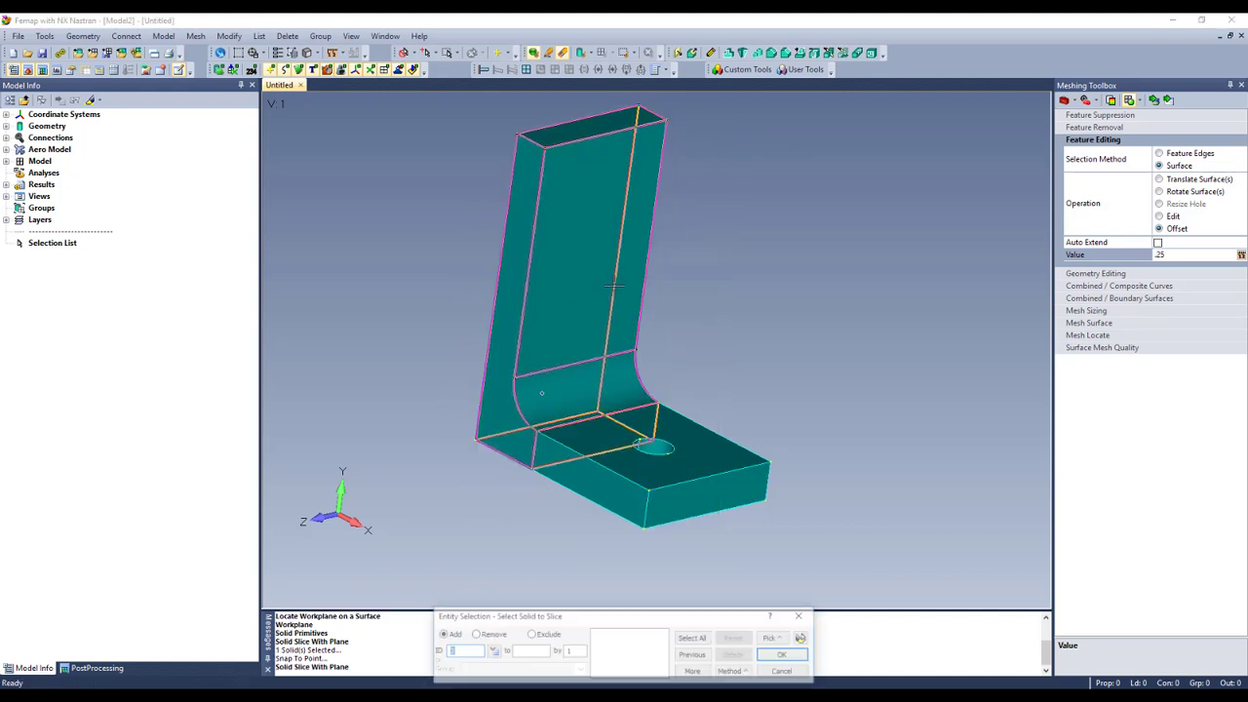
double_click(614, 288)
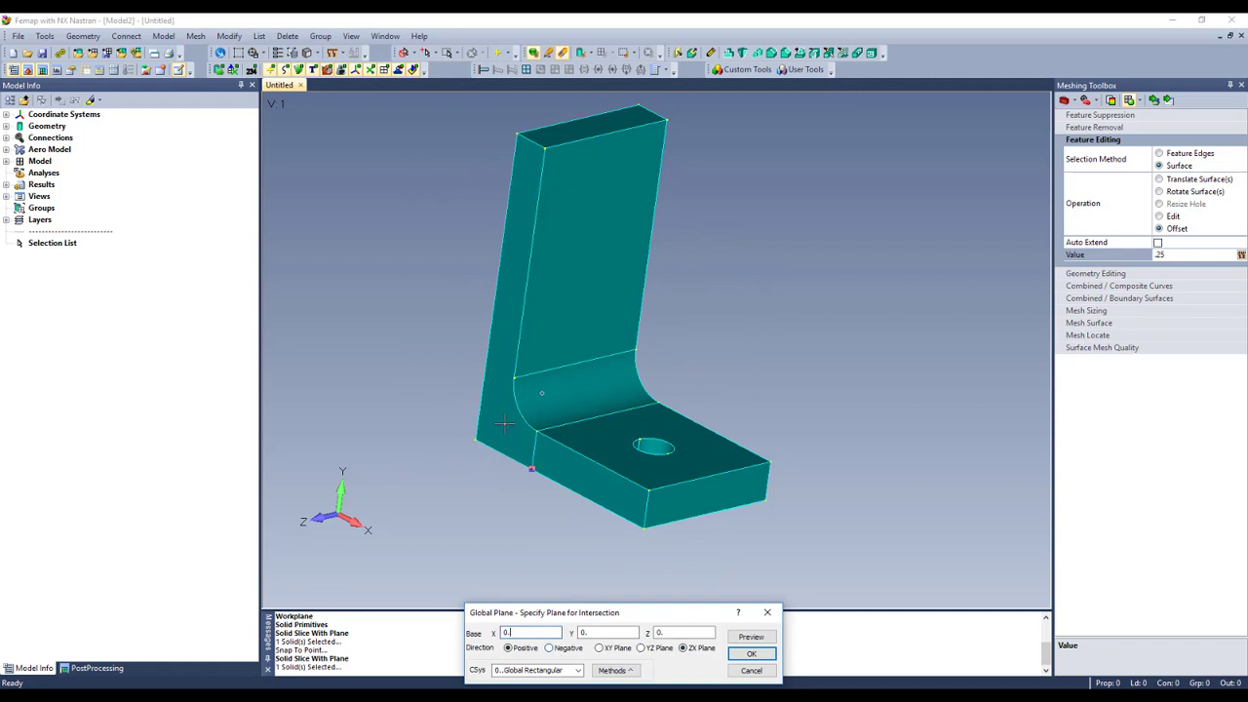
key("Return")
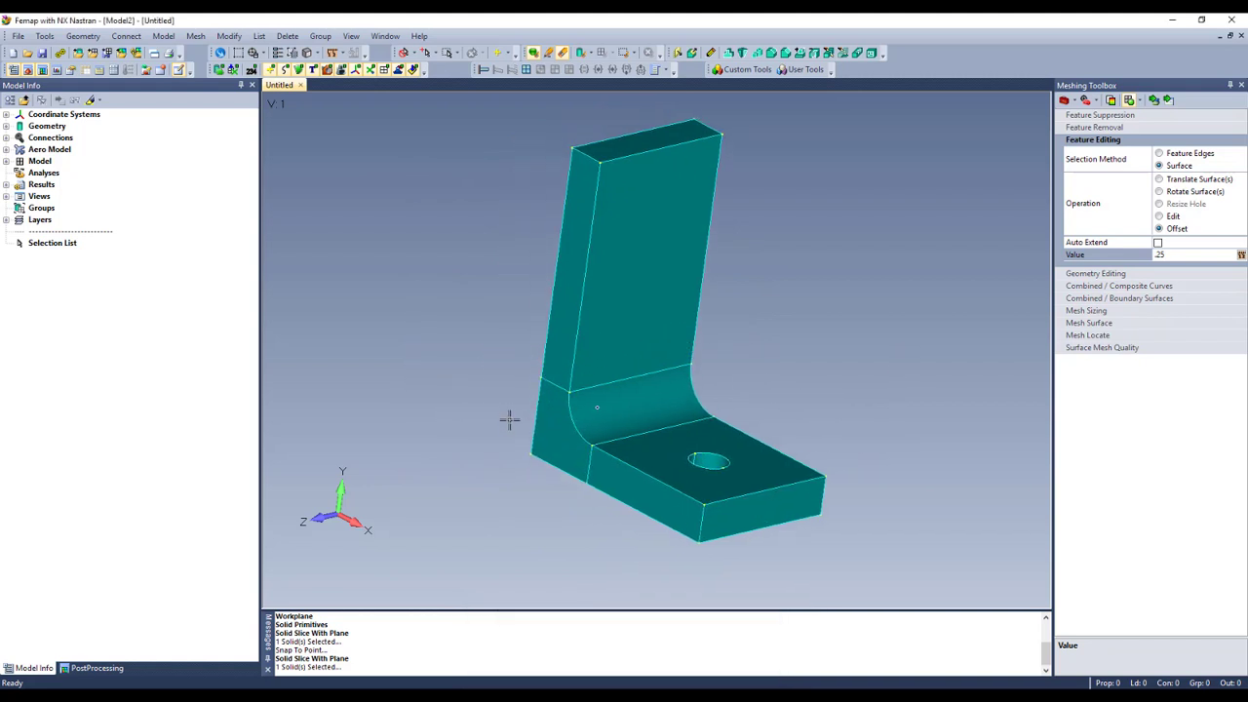
Set the mesh approach of two surfaces on the filleted corner block to Mapped - Four Corner.
middle_click_drag(509, 419, 563, 454)
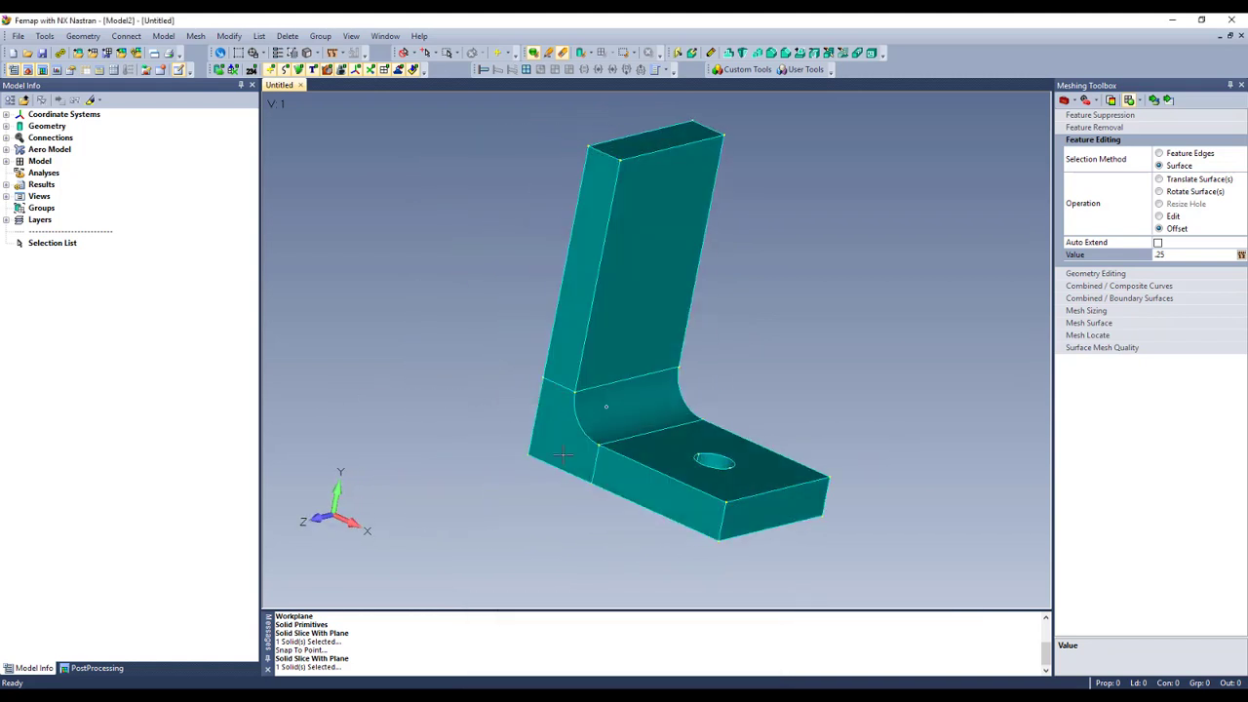
left_click(196, 36)
mouse_move(229, 66)
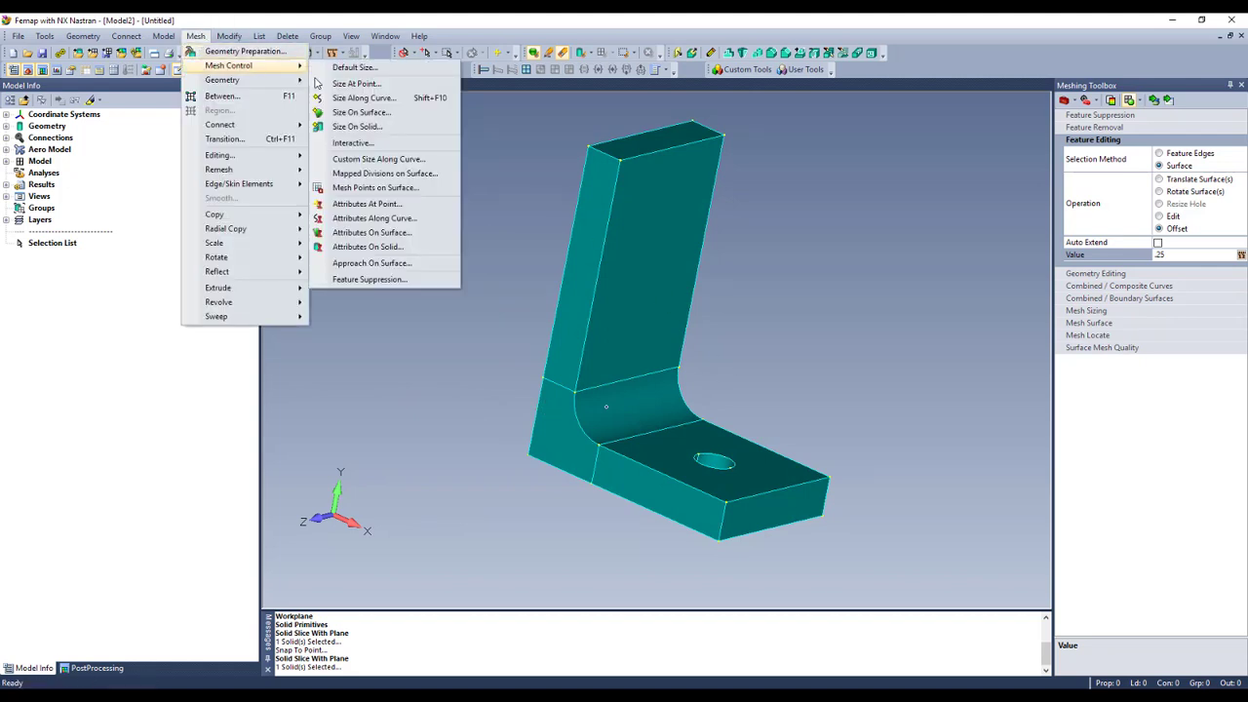
left_click(402, 262)
left_click(668, 410)
left_click(669, 408)
left_click(785, 654)
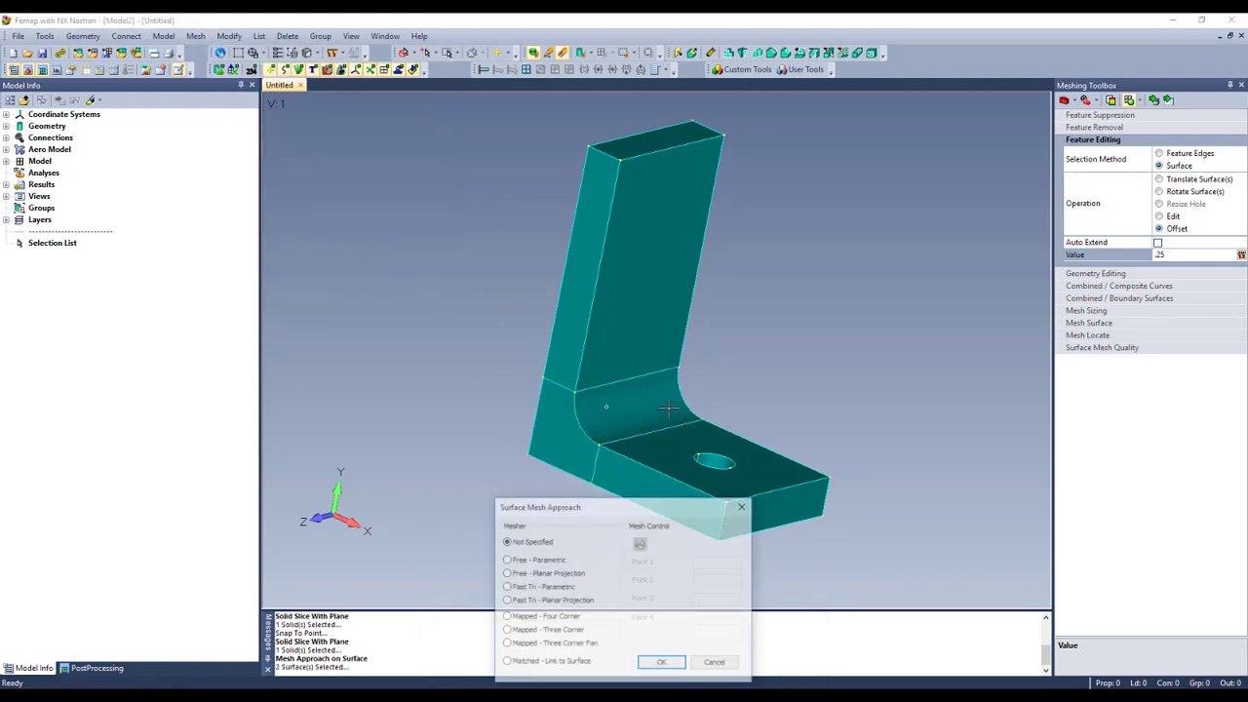
left_click(553, 622)
left_click(662, 663)
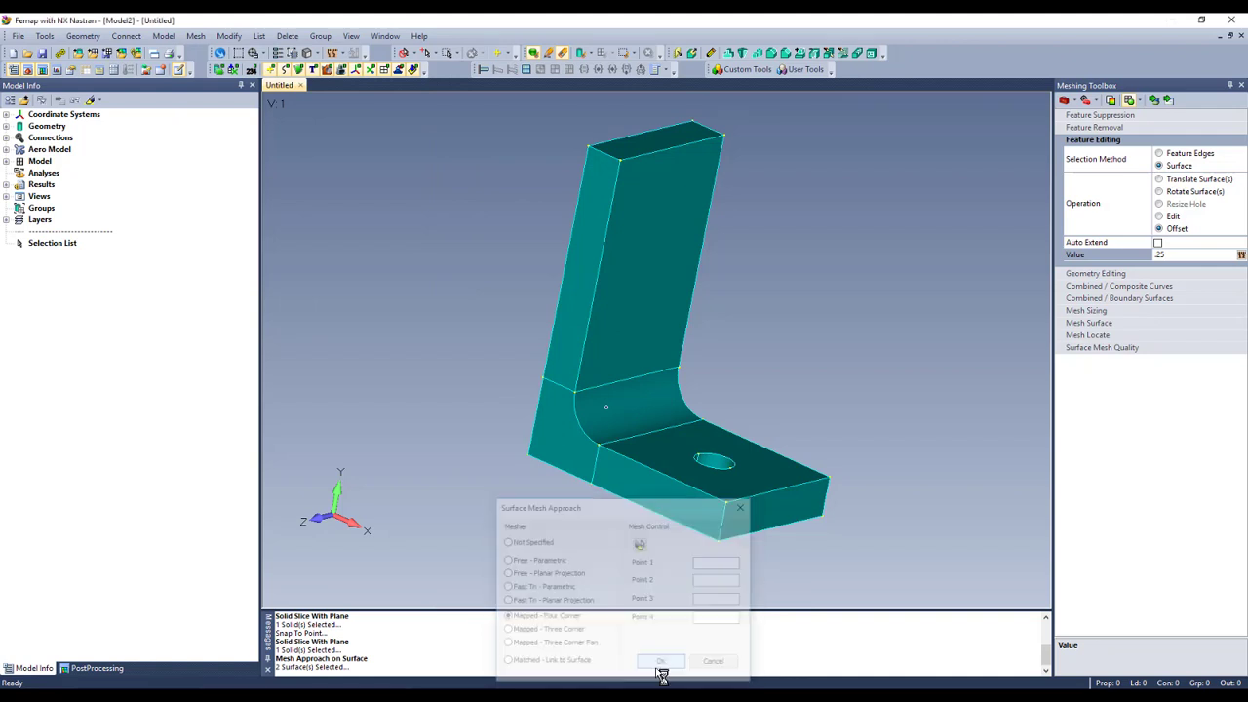
Apply automatic mesh sizing to all three bracket solids, sized for Hex Meshing.
left_click(195, 37)
mouse_move(213, 79)
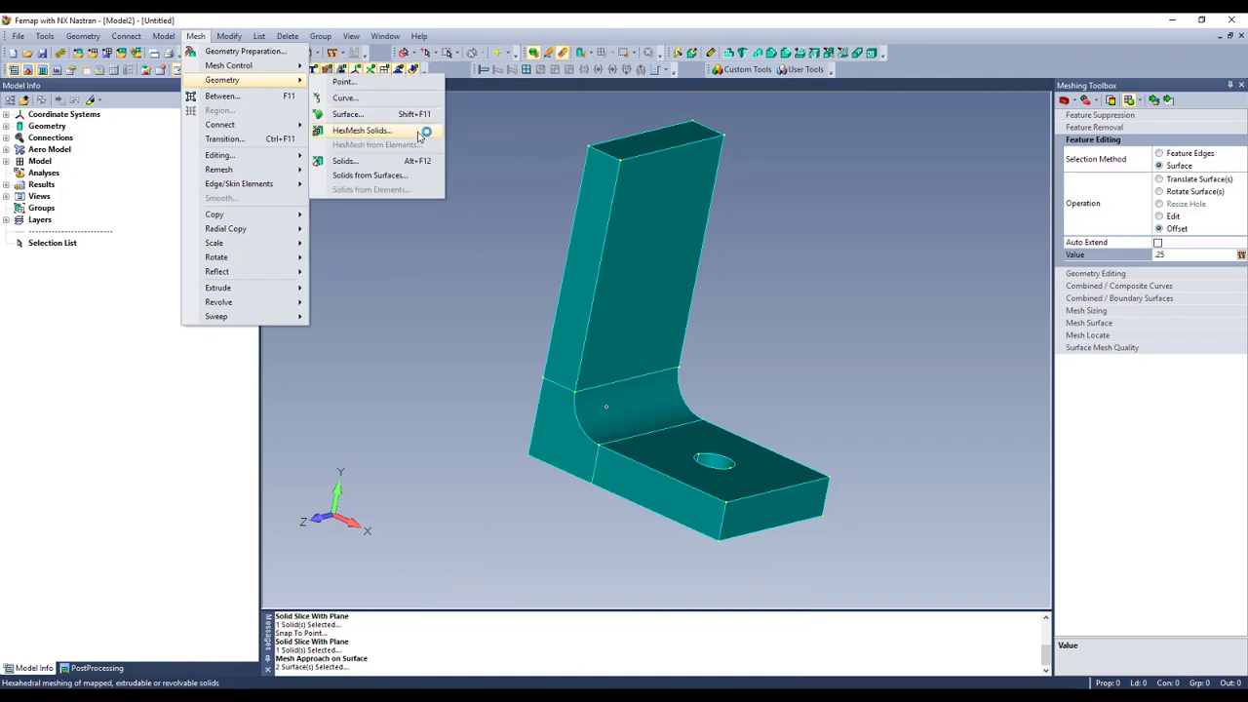
mouse_move(265, 69)
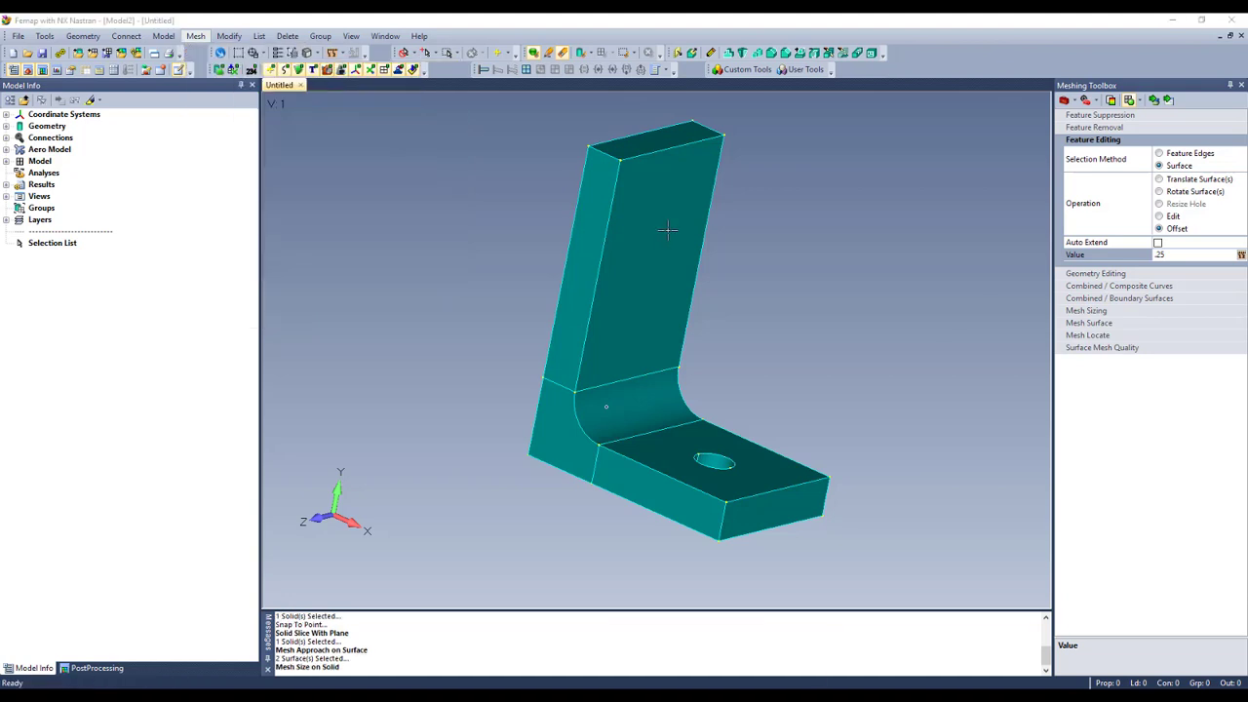
left_click(370, 127)
key("Return")
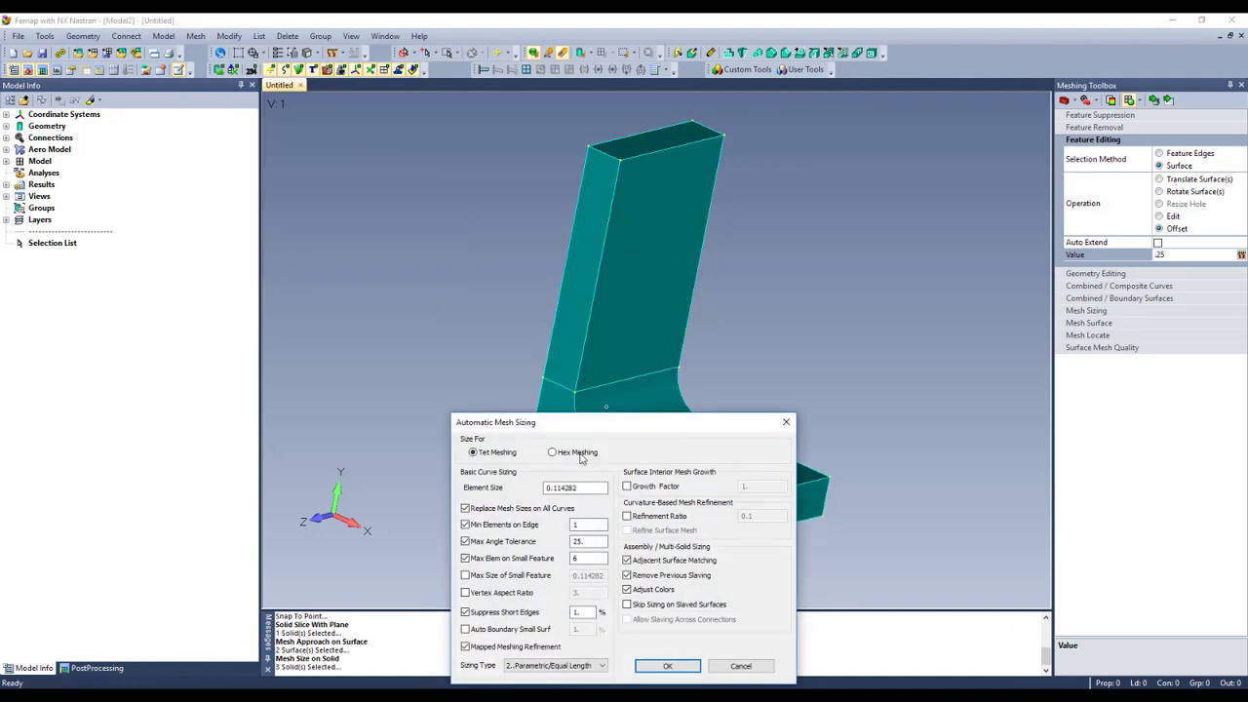
left_click(576, 454)
key("Tab")
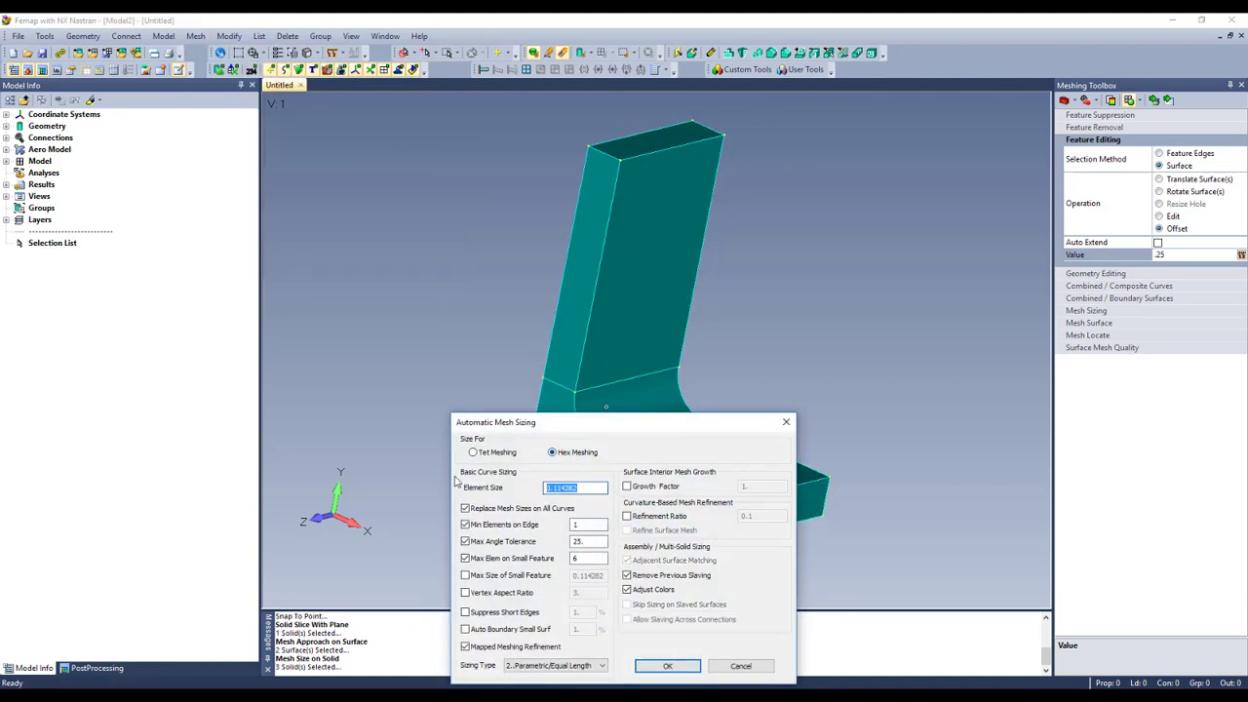
key("Return")
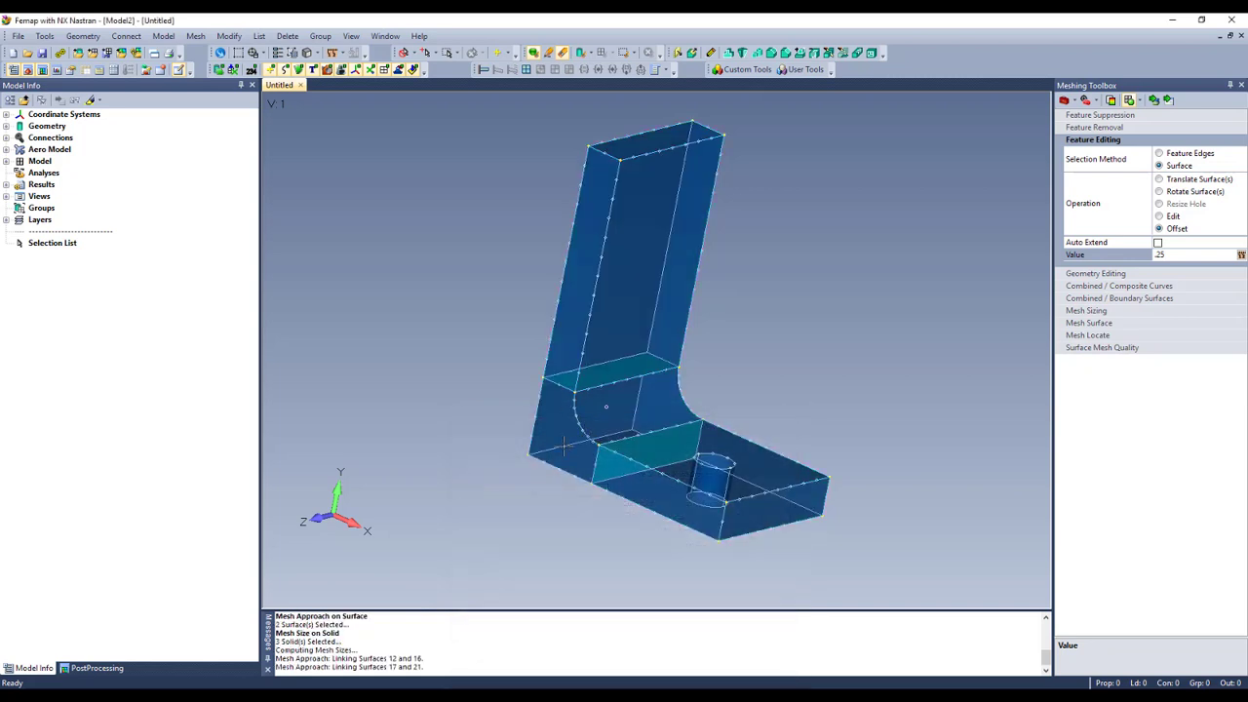
Hex mesh all three solids using the 7050-T651 Al Plate material loaded from the library.
left_click(195, 36)
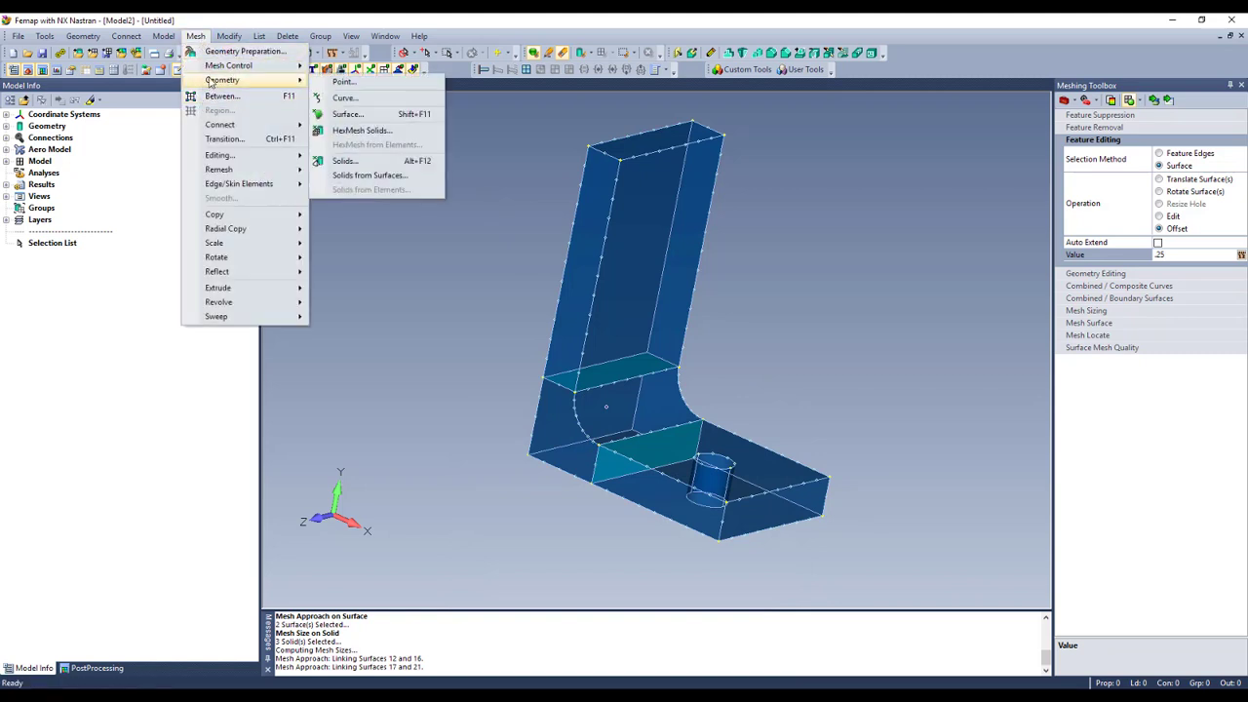
left_click(361, 130)
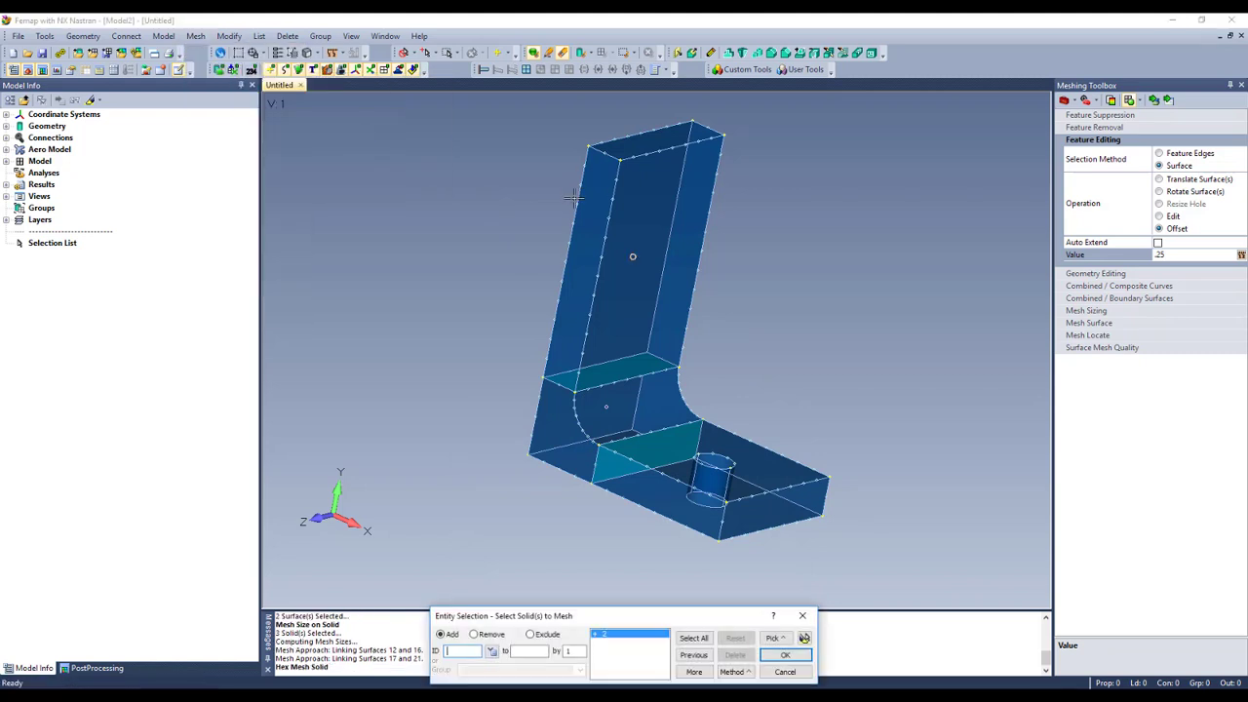
left_click(642, 411)
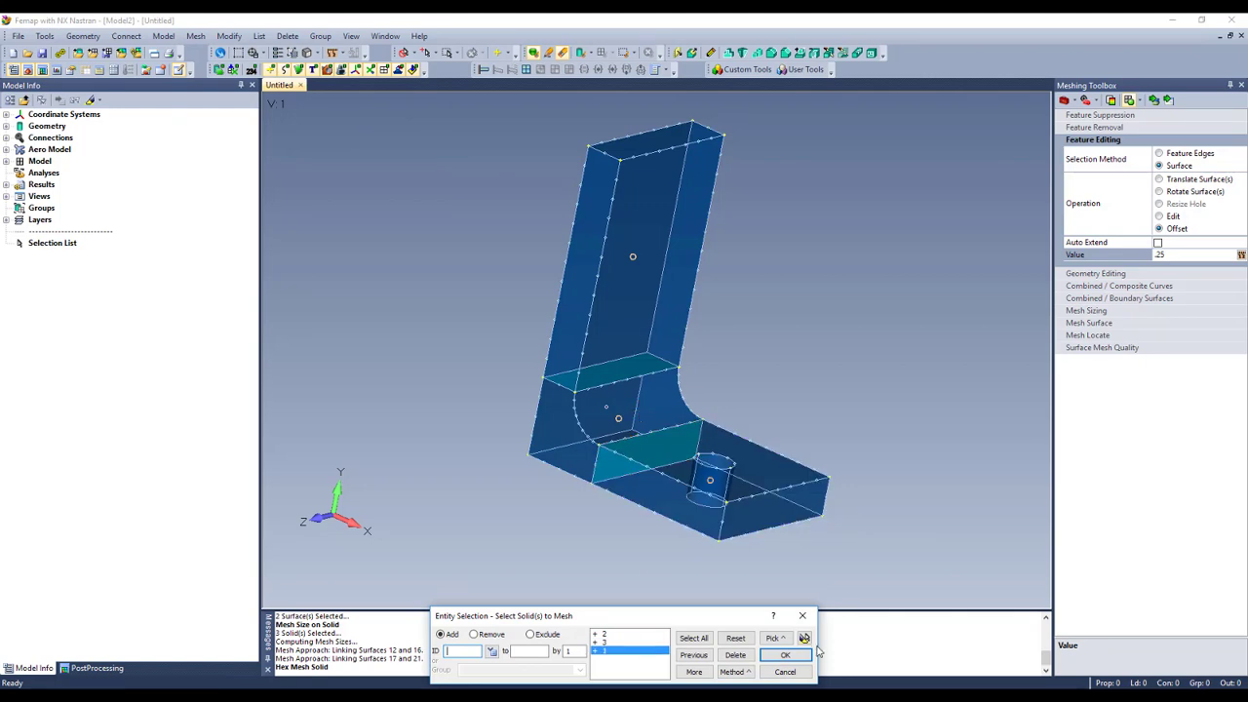
left_click(785, 654)
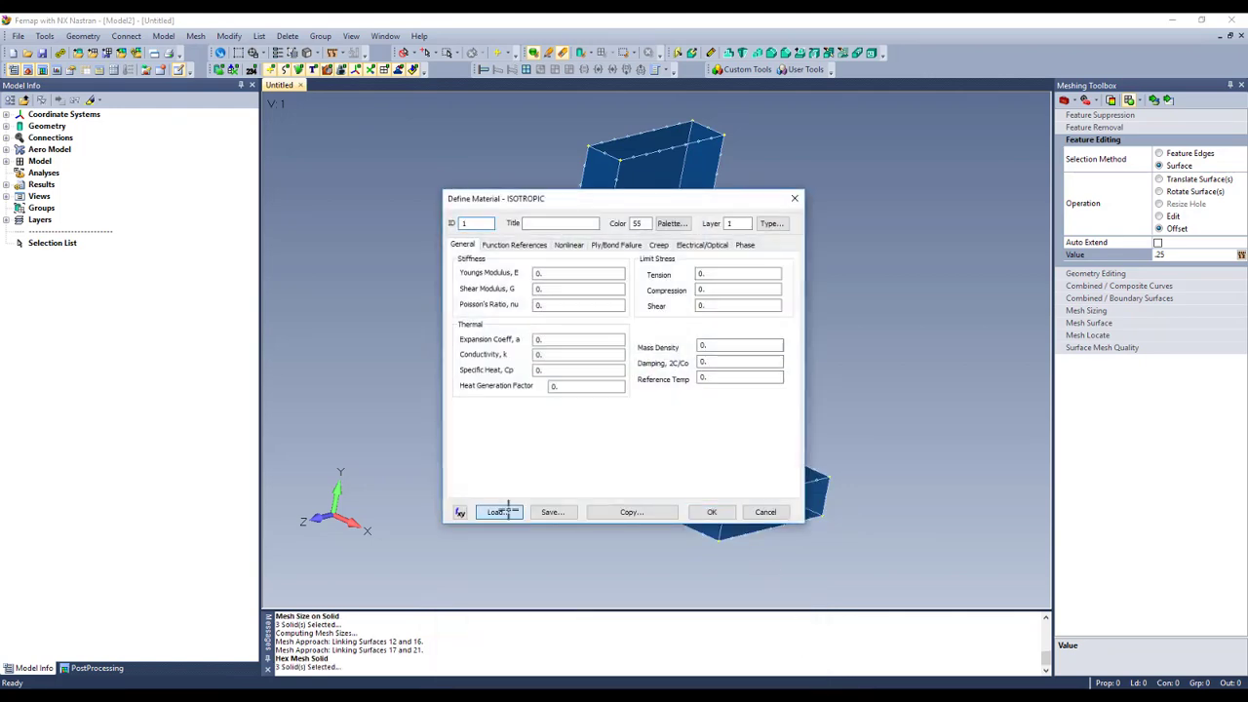
left_click(498, 512)
double_click(500, 304)
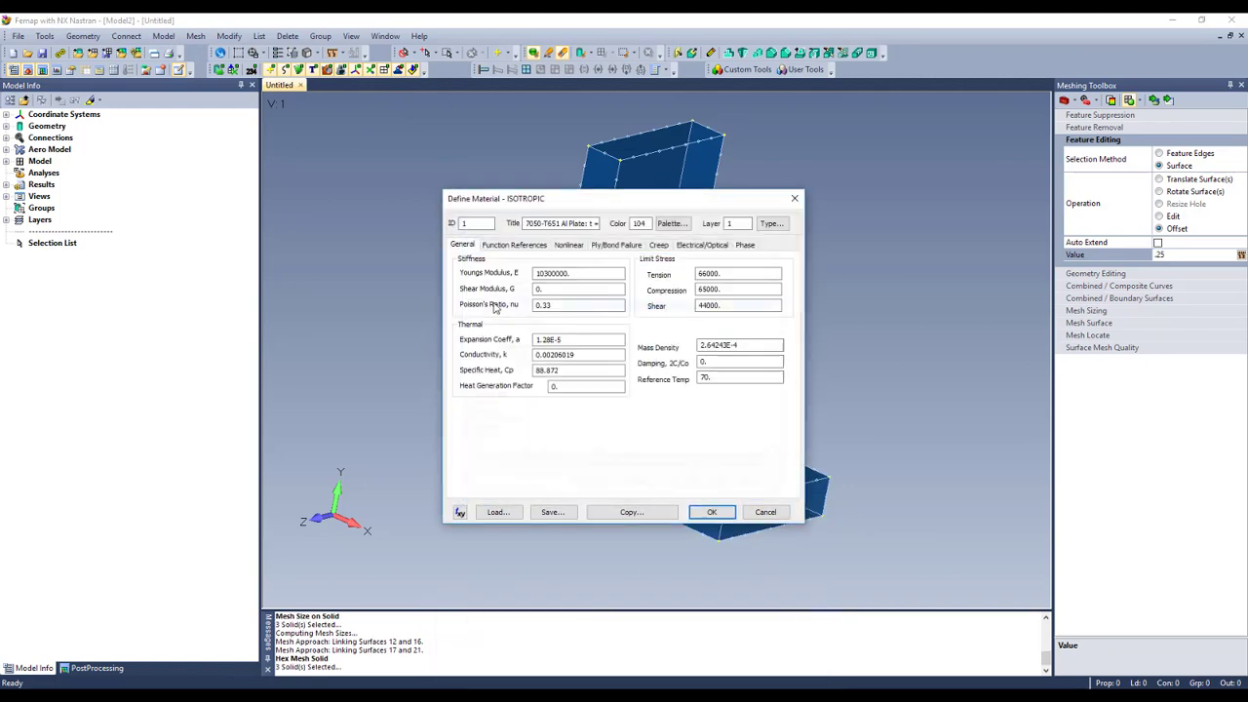
left_click(727, 513)
left_click(758, 653)
Add a pad with a washer around the base hole, pad factor 1, with Split Solid enabled.
middle_click_drag(698, 327, 656, 318)
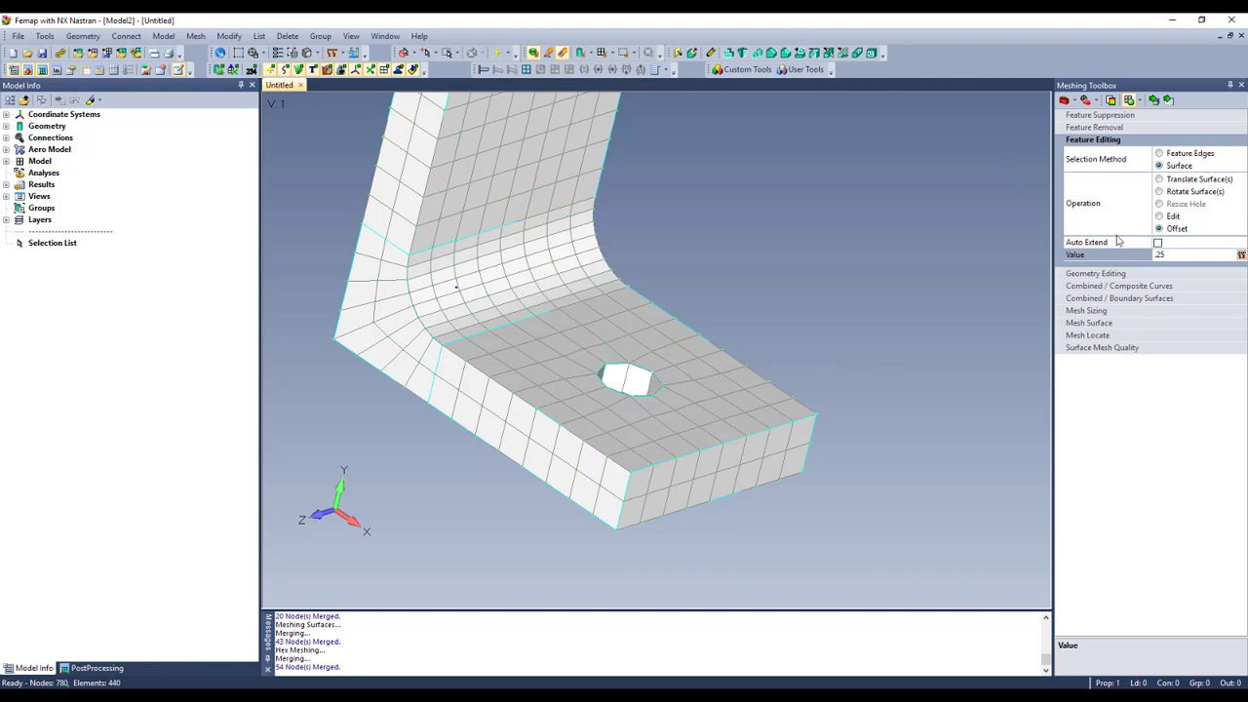
left_click(1105, 277)
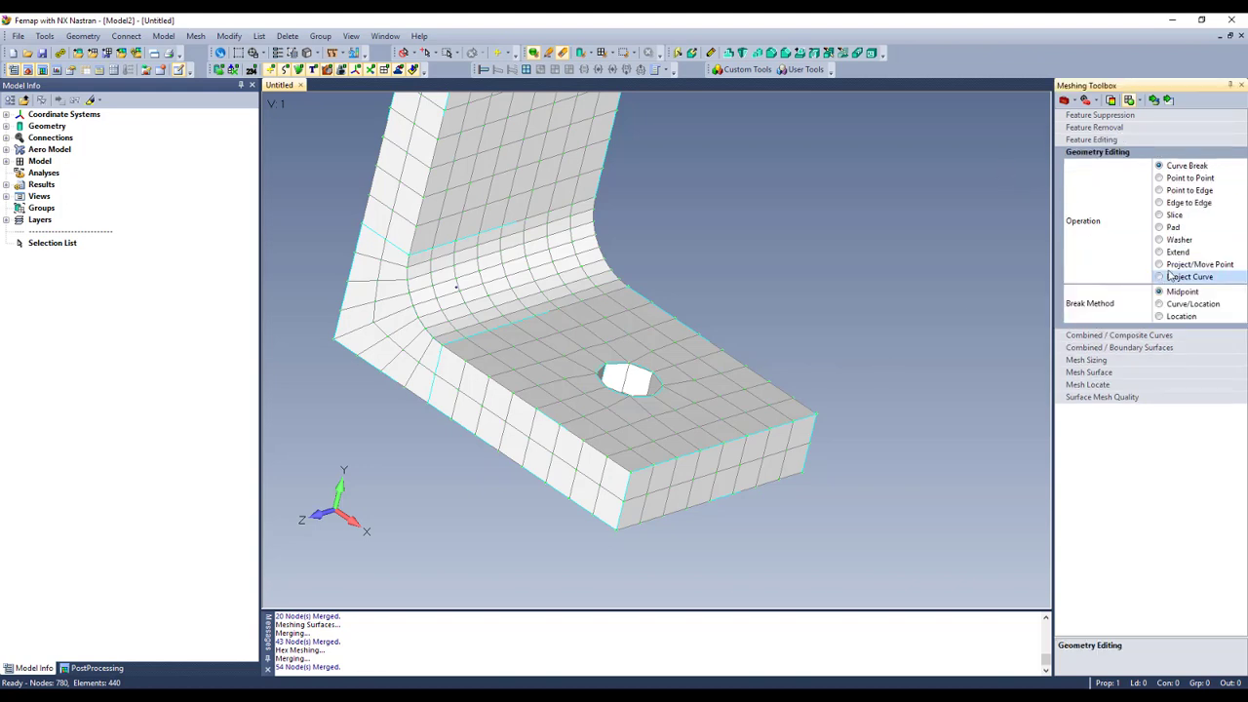
left_click(1173, 228)
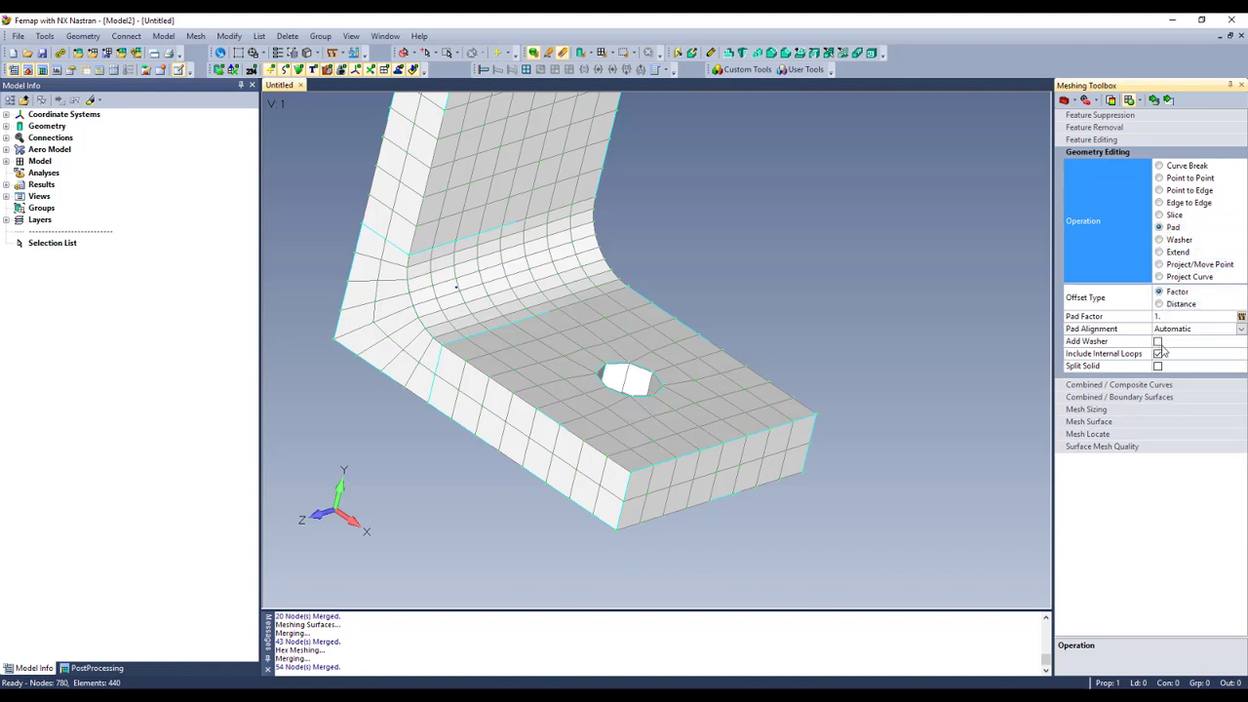
left_click(1159, 342)
left_click(1159, 366)
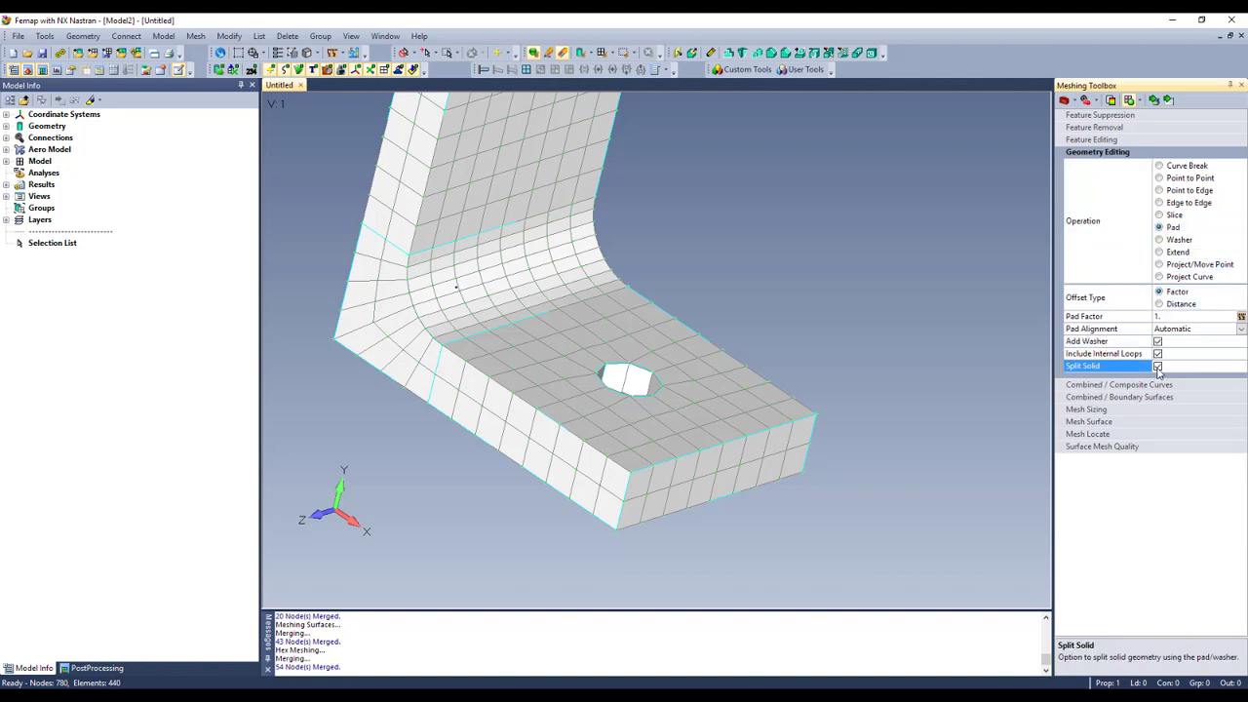
left_click(1153, 101)
left_click(644, 367)
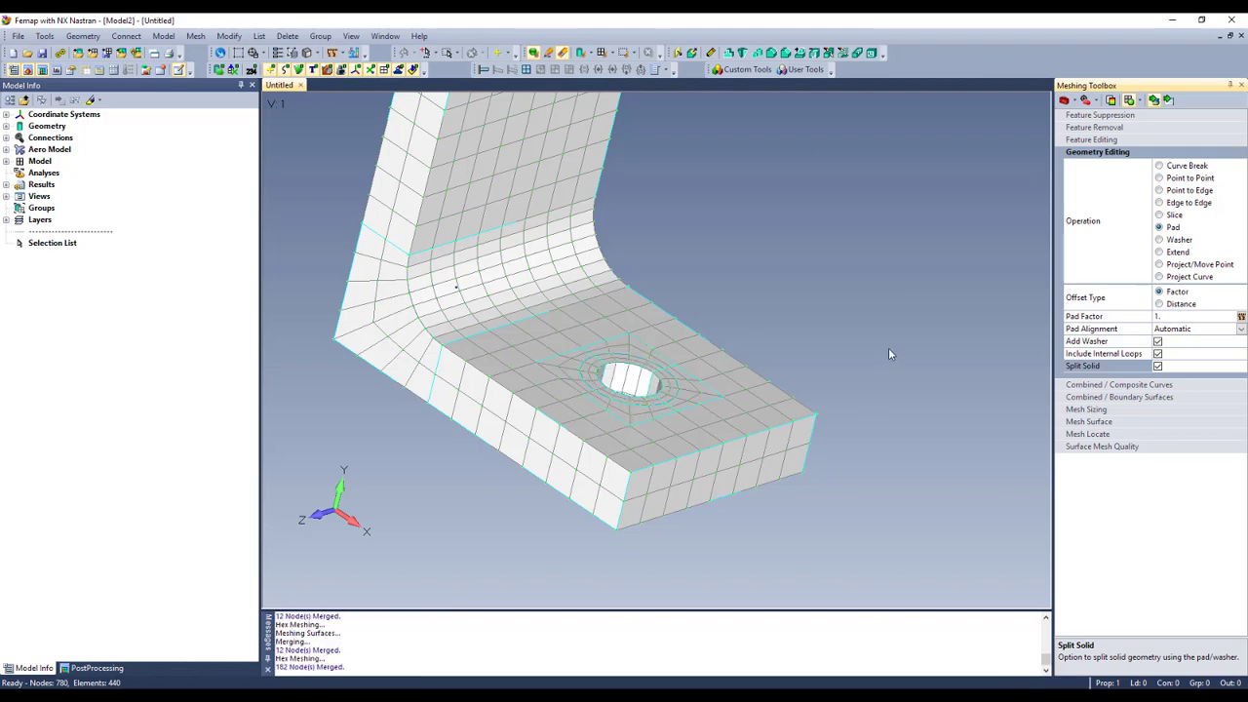
Examine the split solids and the updated mesh around the hole, temporarily hiding the mesh to see the geometry.
middle_click_drag(883, 320, 876, 266)
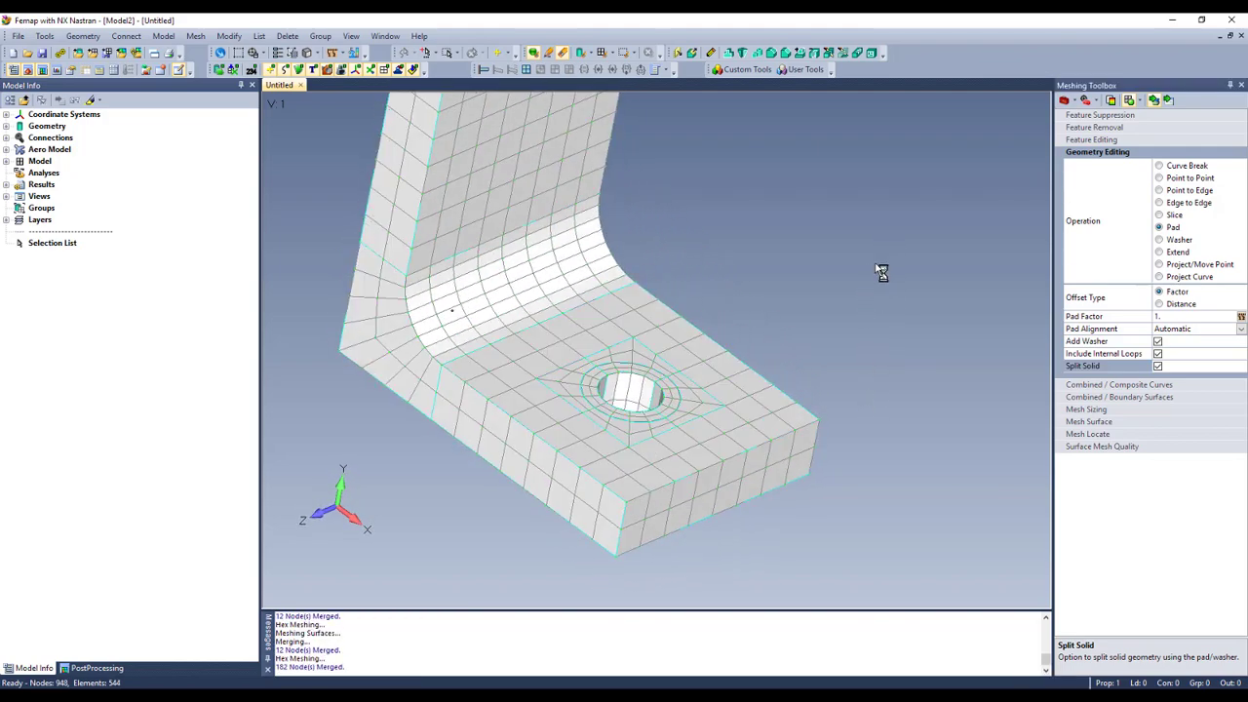
left_click(232, 71)
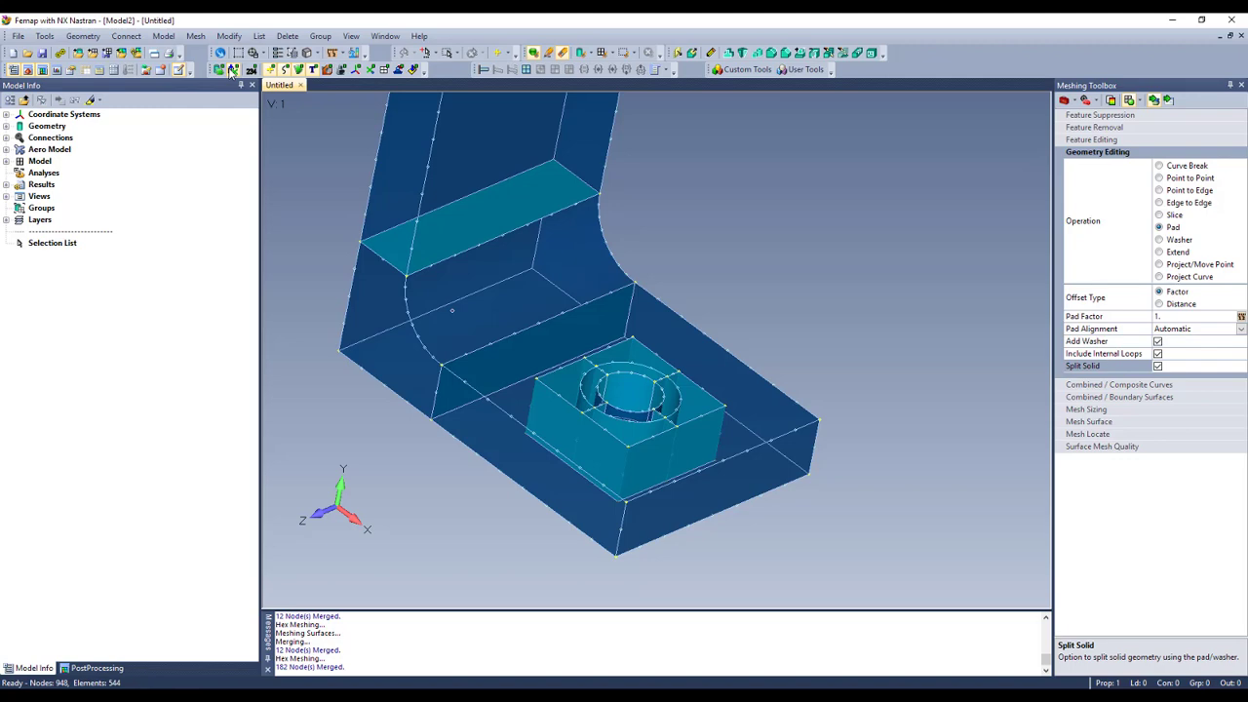
left_click(232, 71)
middle_click_drag(590, 400, 634, 243)
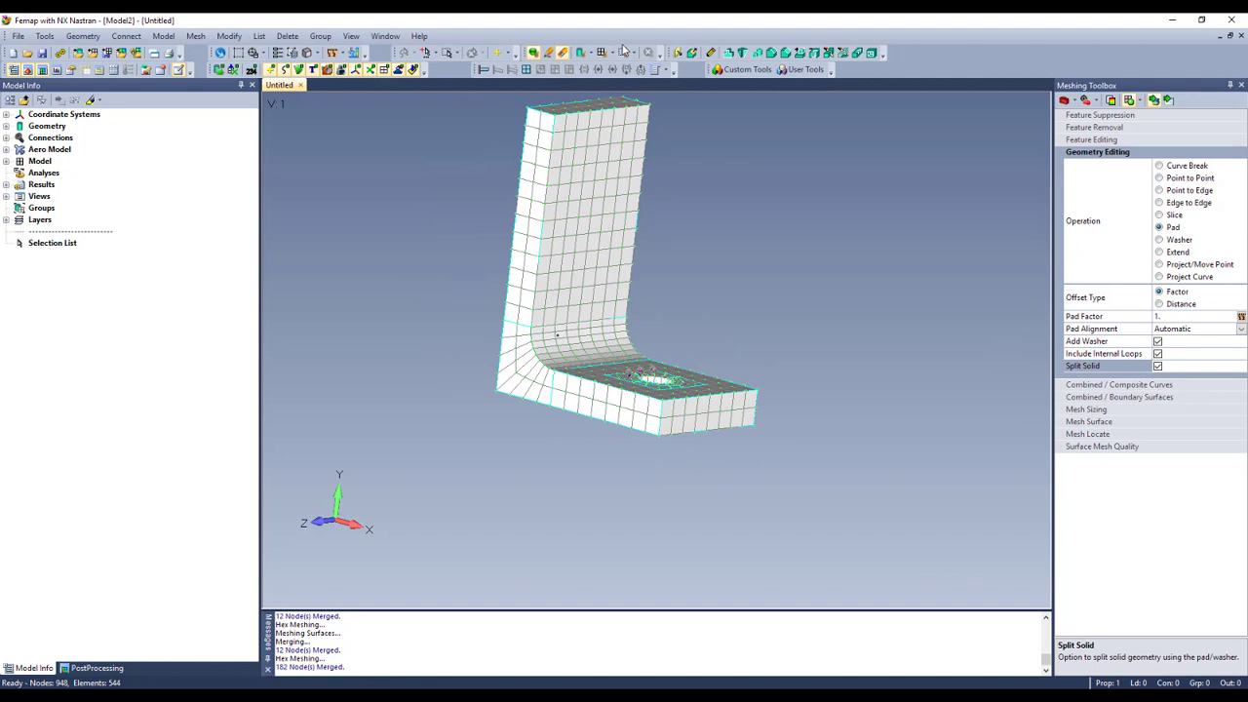
middle_click_drag(740, 298, 747, 313)
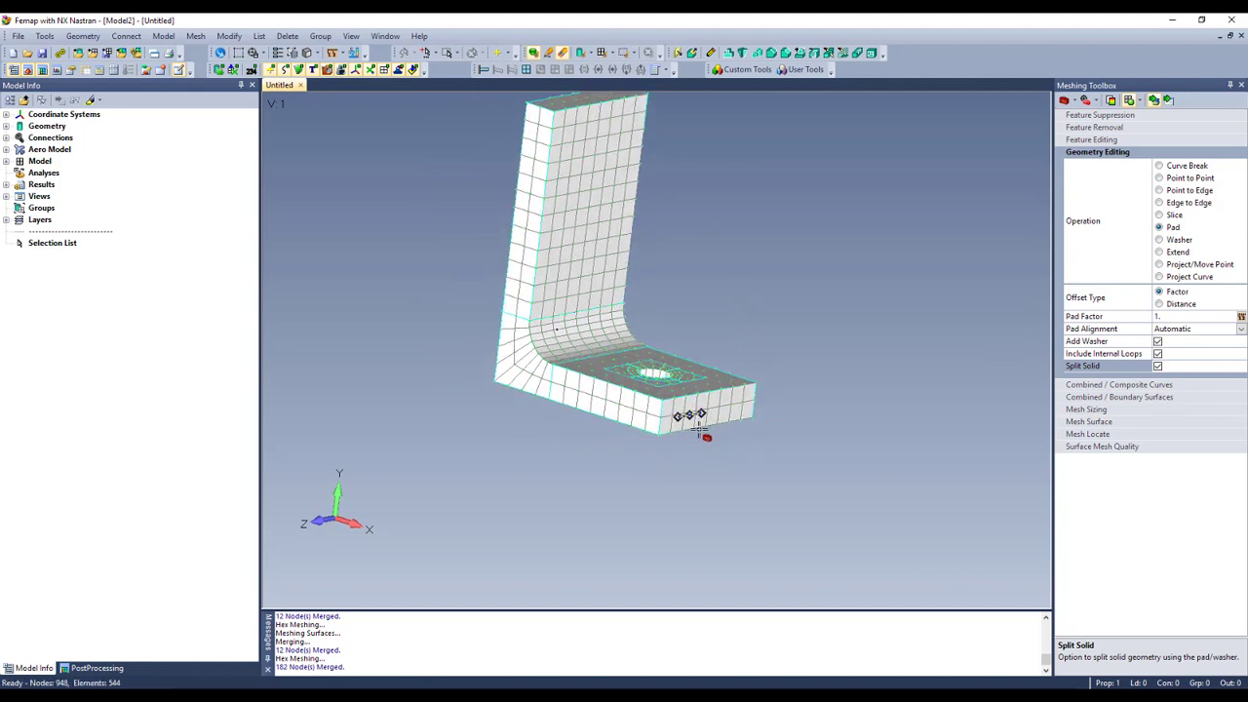
scroll(766, 419, "up", 2)
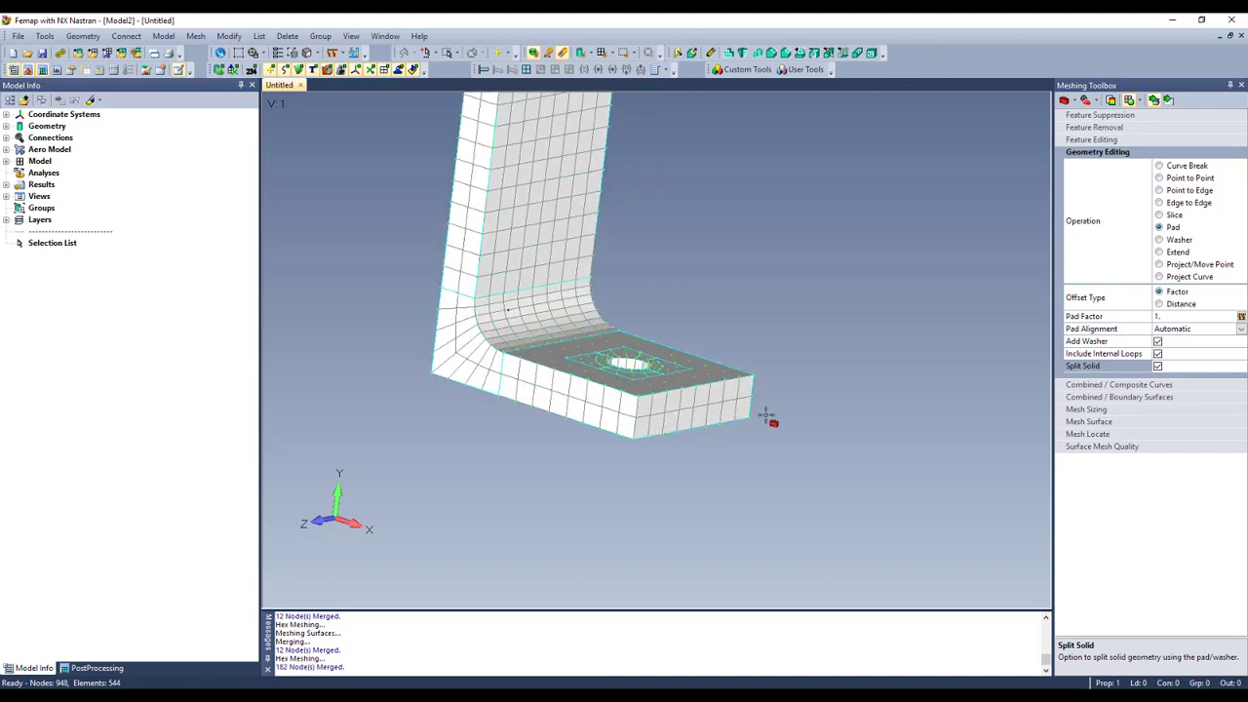
scroll(766, 420, "up", 1)
middle_click_drag(772, 240, 818, 324, "ctrl")
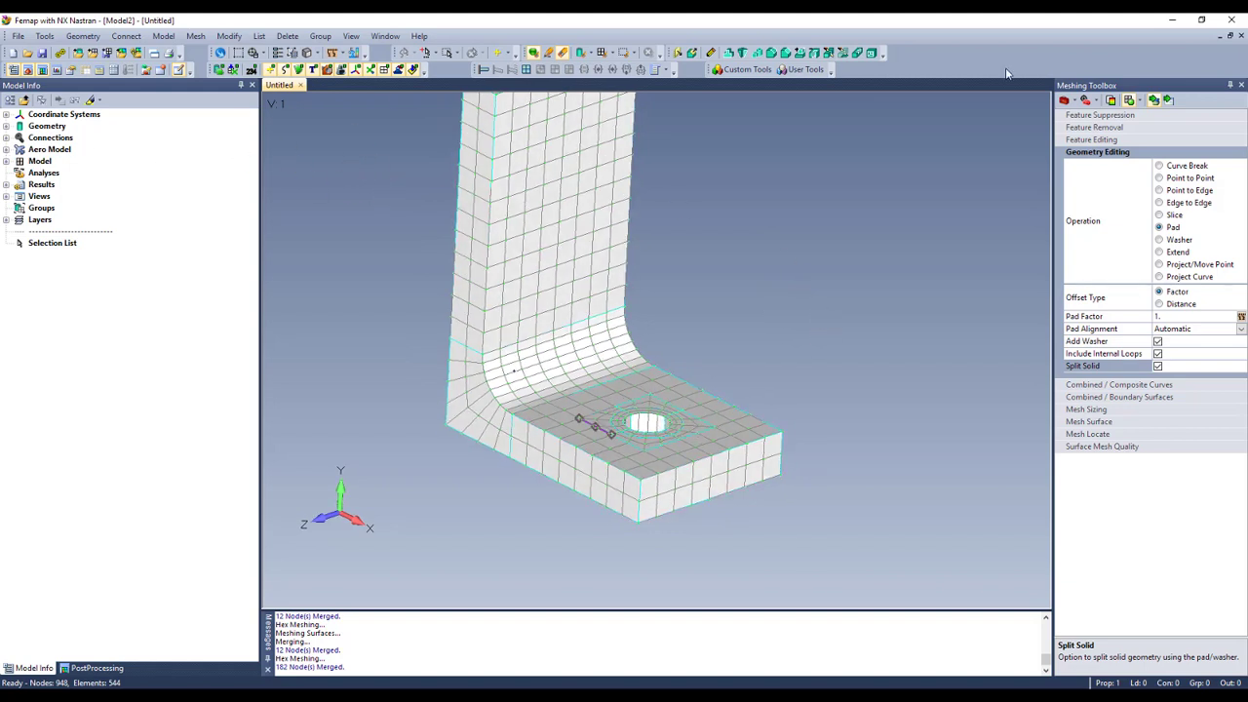
Create a new constraint set titled Bolt.
left_click(7, 162)
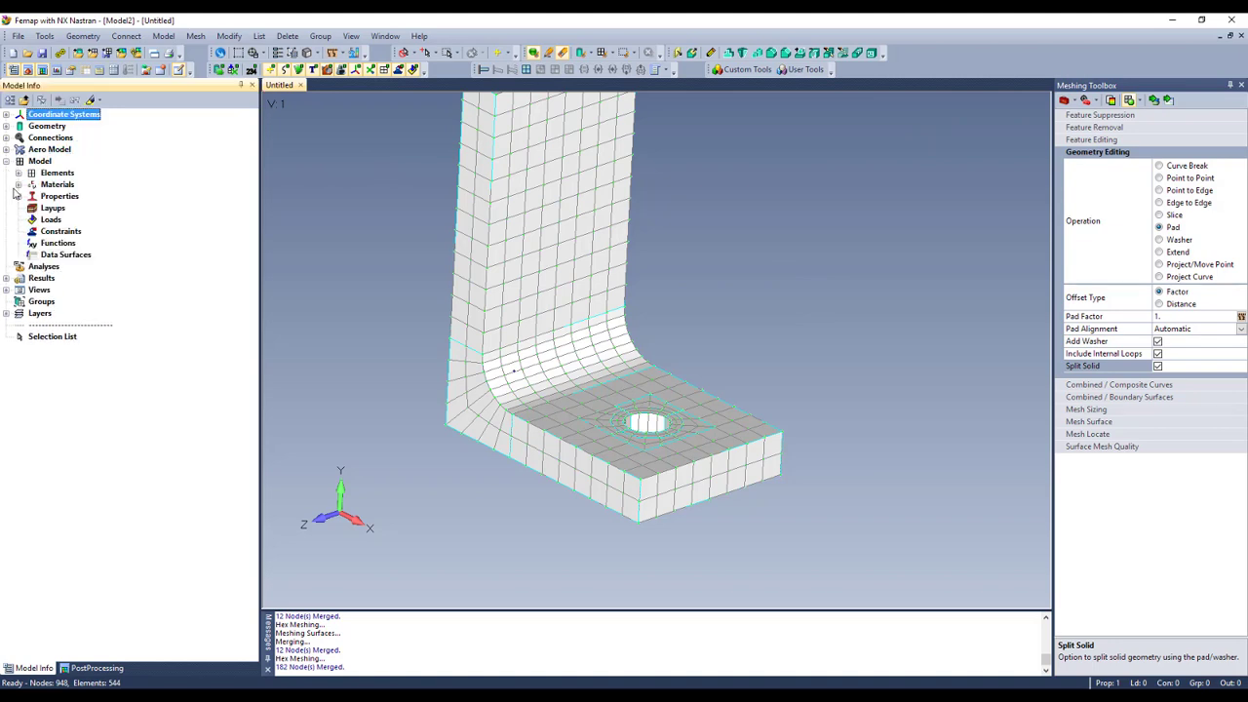
right_click(51, 237)
left_click(91, 239)
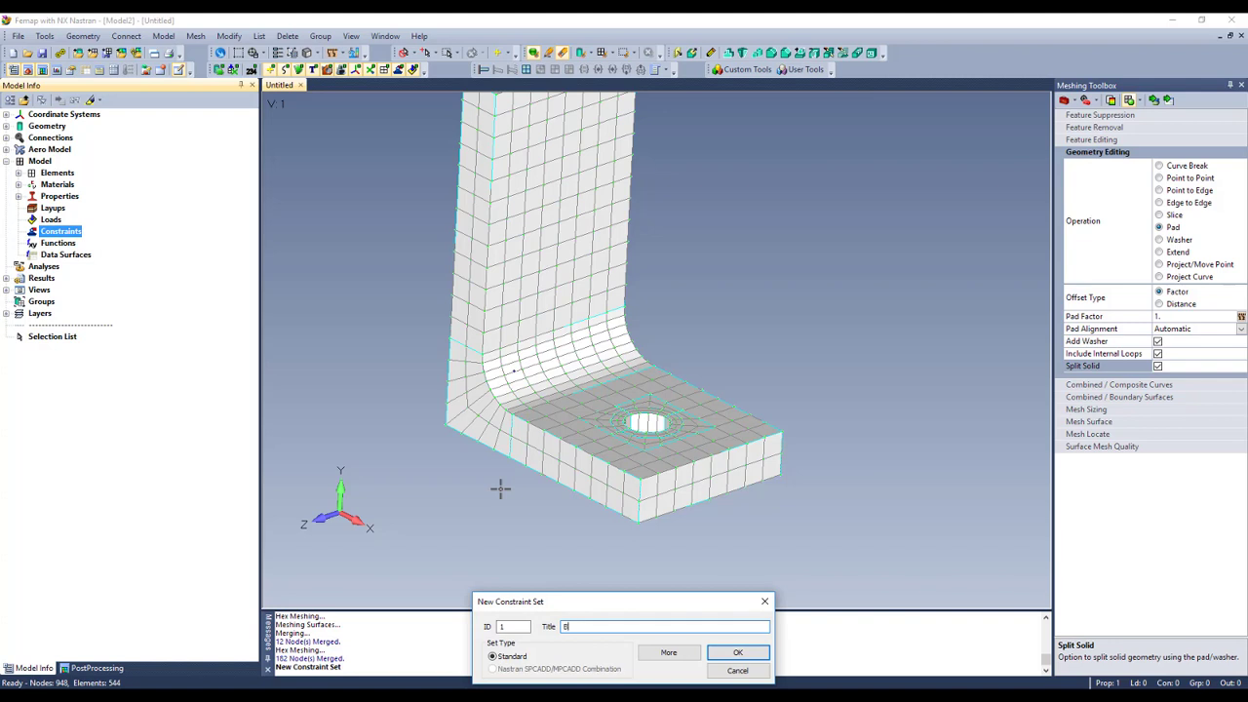
key("Return")
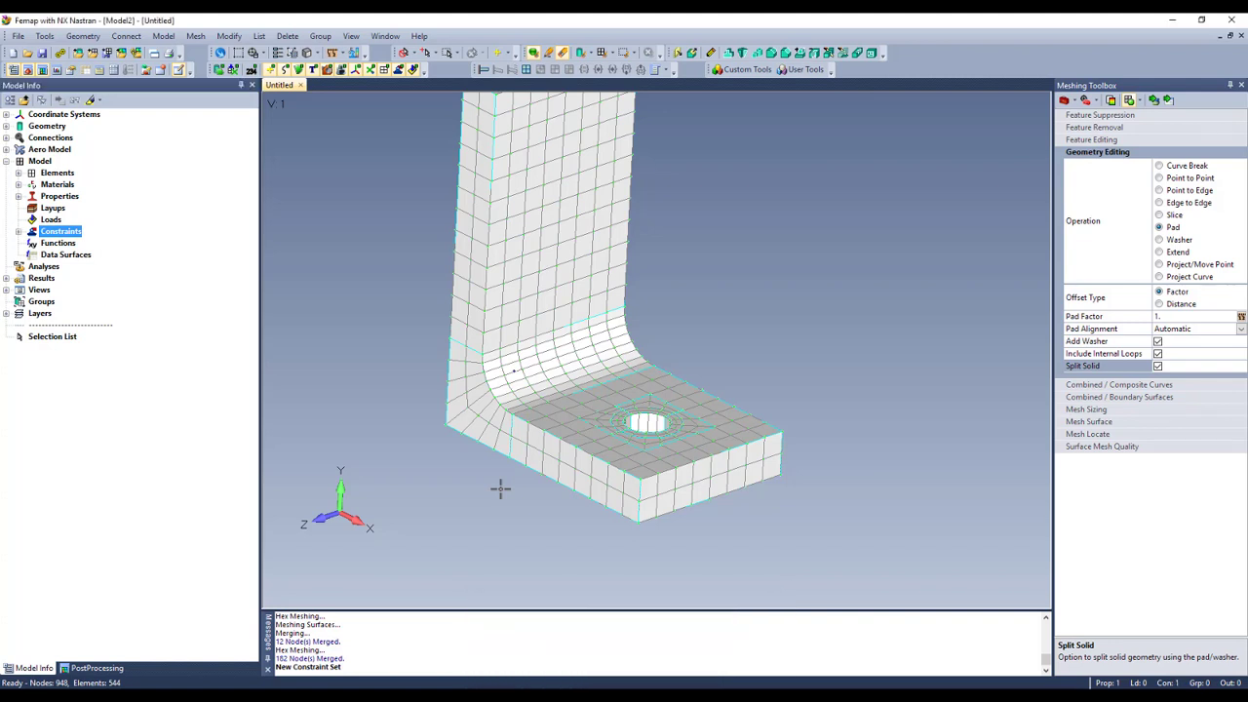
Apply a Fixed constraint to the four inner surfaces of the base hole in the Bolt set.
left_click(19, 233)
left_click(31, 243)
left_click(97, 254)
right_click(98, 255)
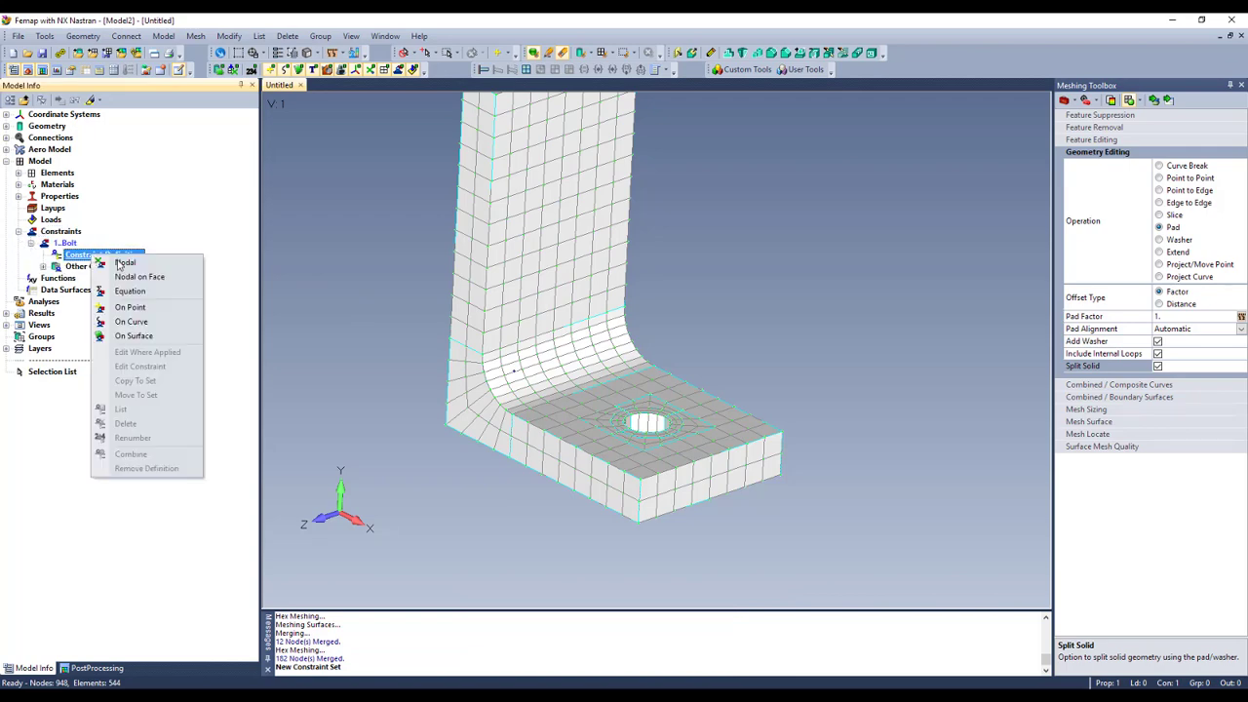
left_click(151, 336)
scroll(722, 458, "up", 5)
left_click(547, 347)
left_click(498, 367)
left_click(551, 391)
left_click(610, 379)
key("Return")
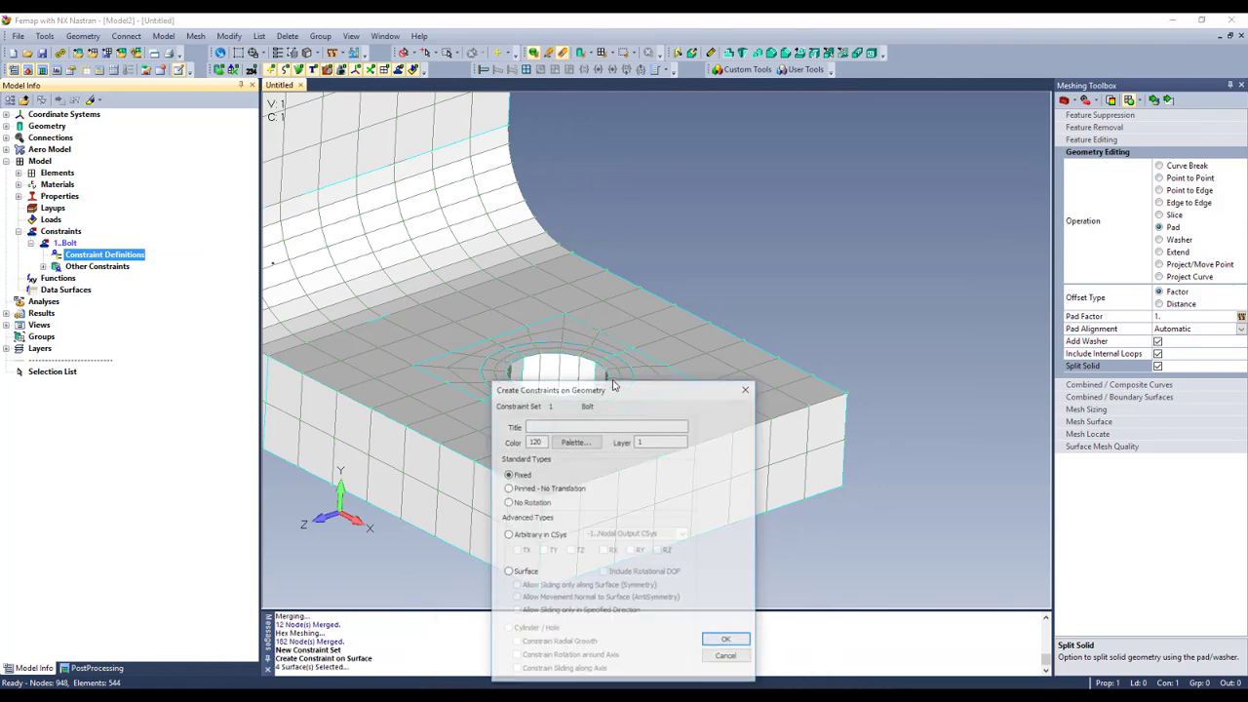
left_click(727, 641)
Create a new load set titled Vertical Load.
middle_click_drag(697, 282, 715, 315)
scroll(624, 382, "down", 3)
scroll(610, 368, "down", 3)
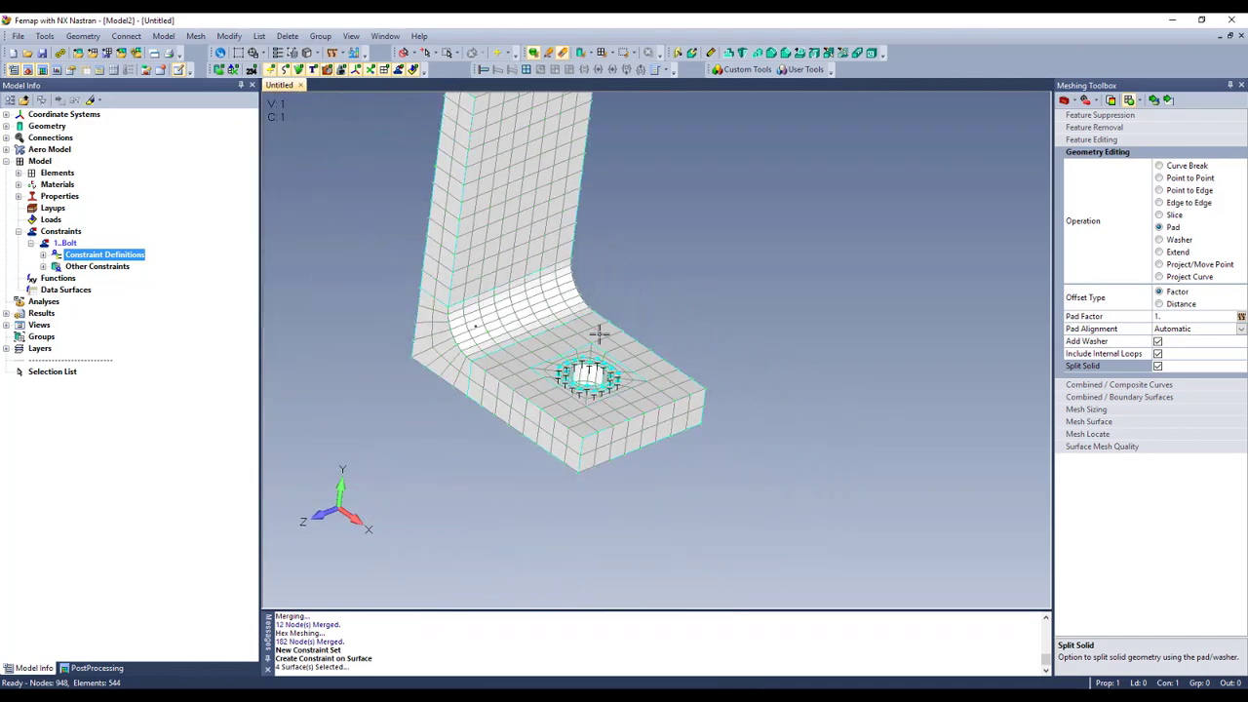
middle_click_drag(603, 231, 719, 348, "ctrl")
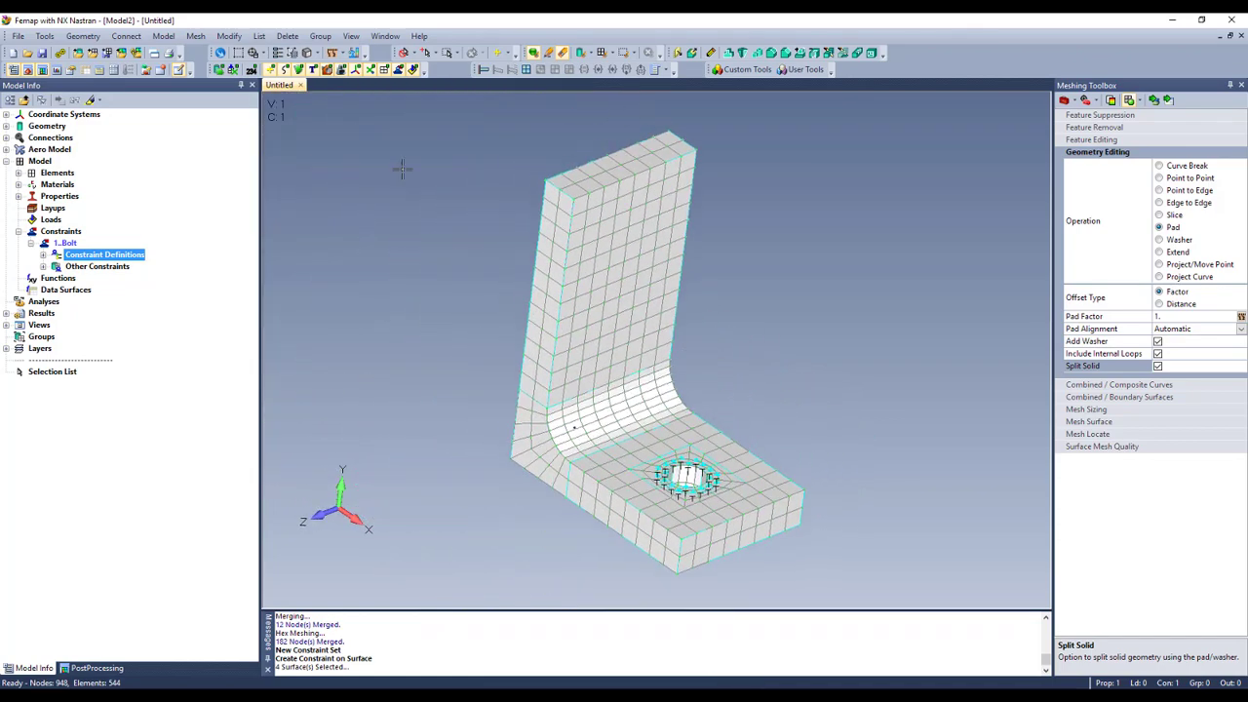
right_click(44, 219)
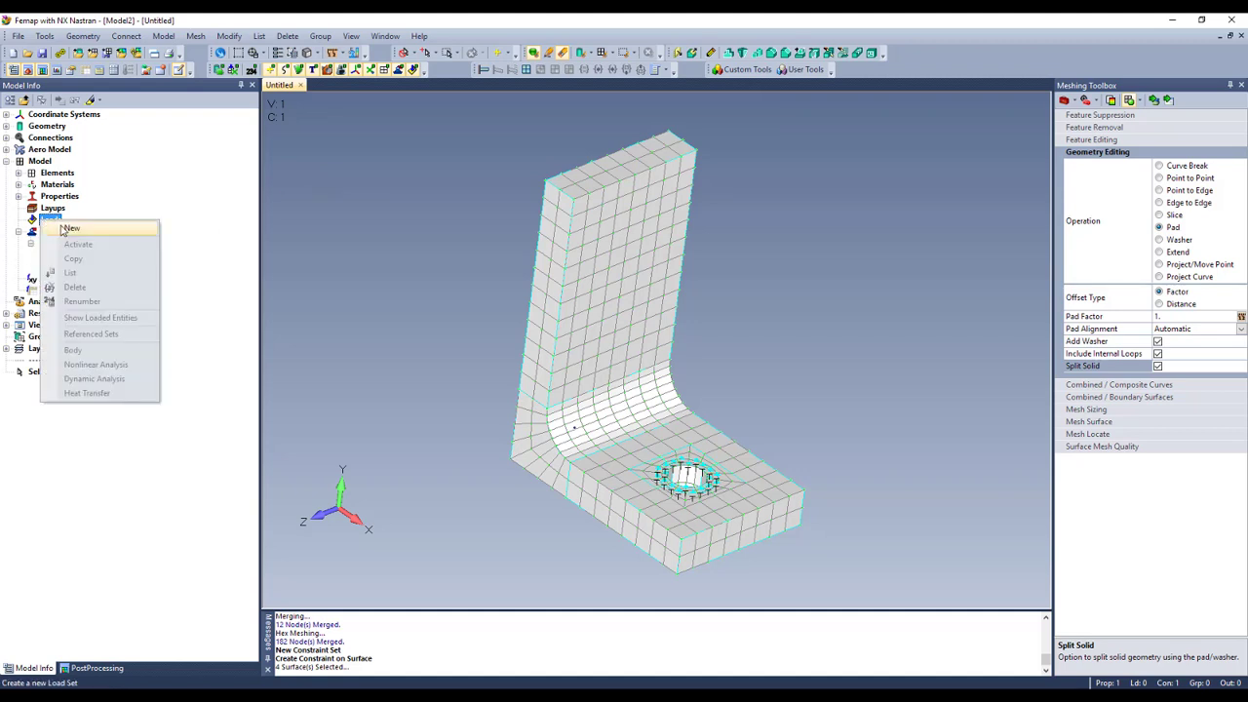
left_click(68, 228)
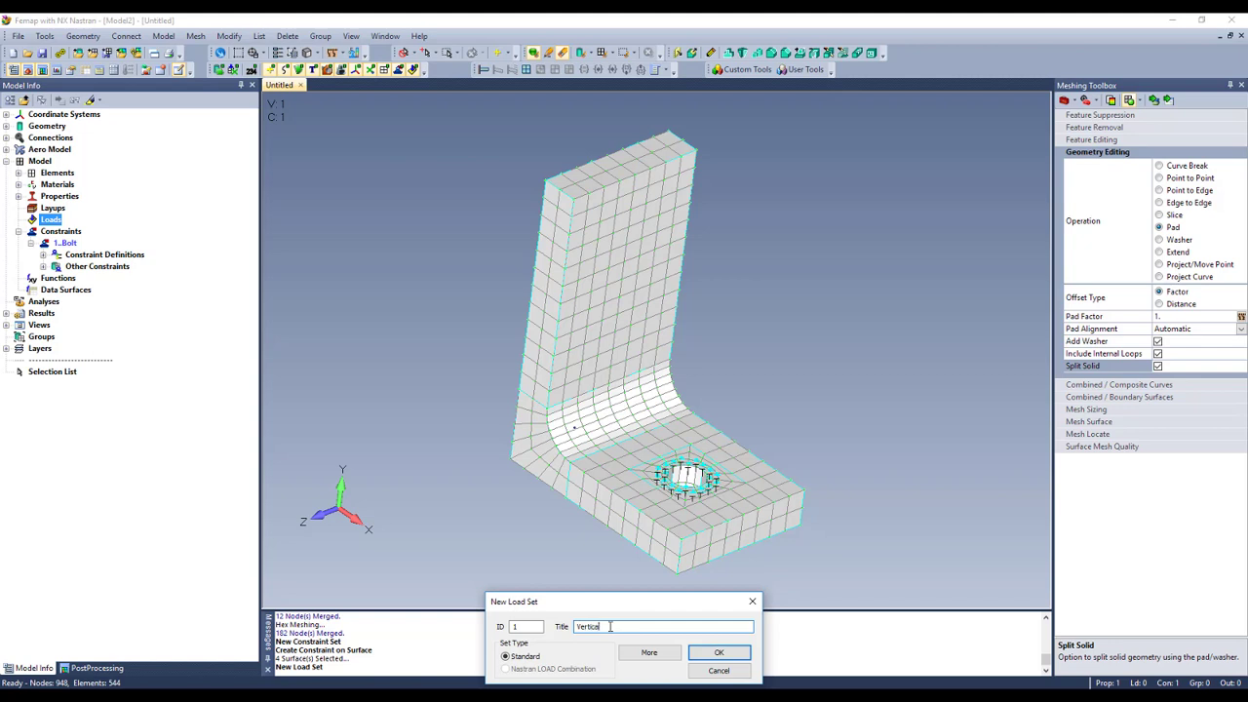
type("Vertical Load")
key("Return")
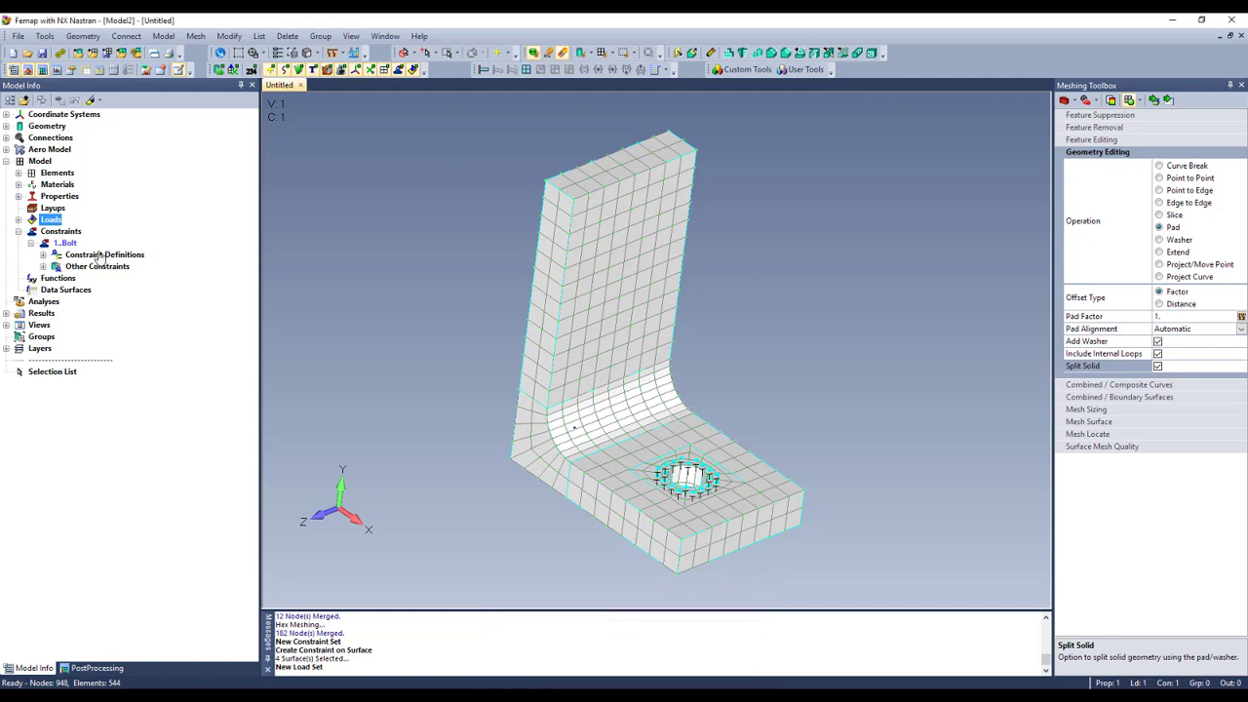
Apply a 5000 force in the Y direction to the top surface of the upright leg in the Vertical Load set.
left_click(20, 220)
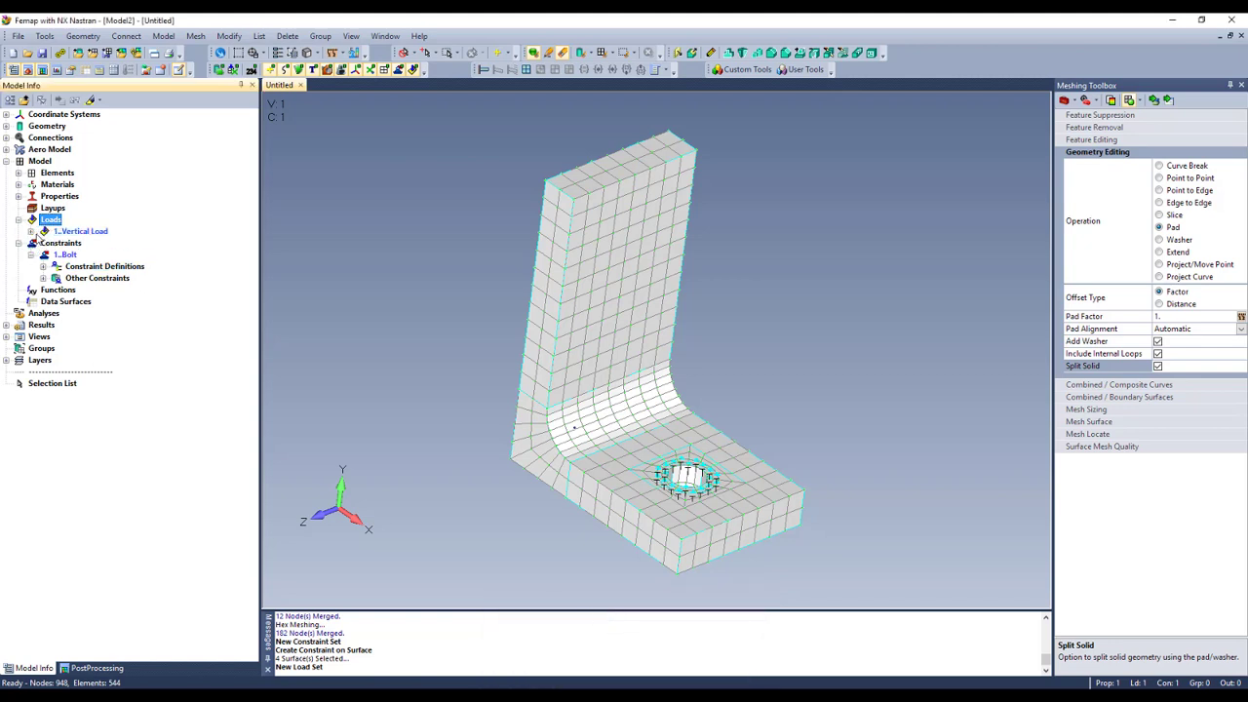
left_click(31, 231)
right_click(70, 242)
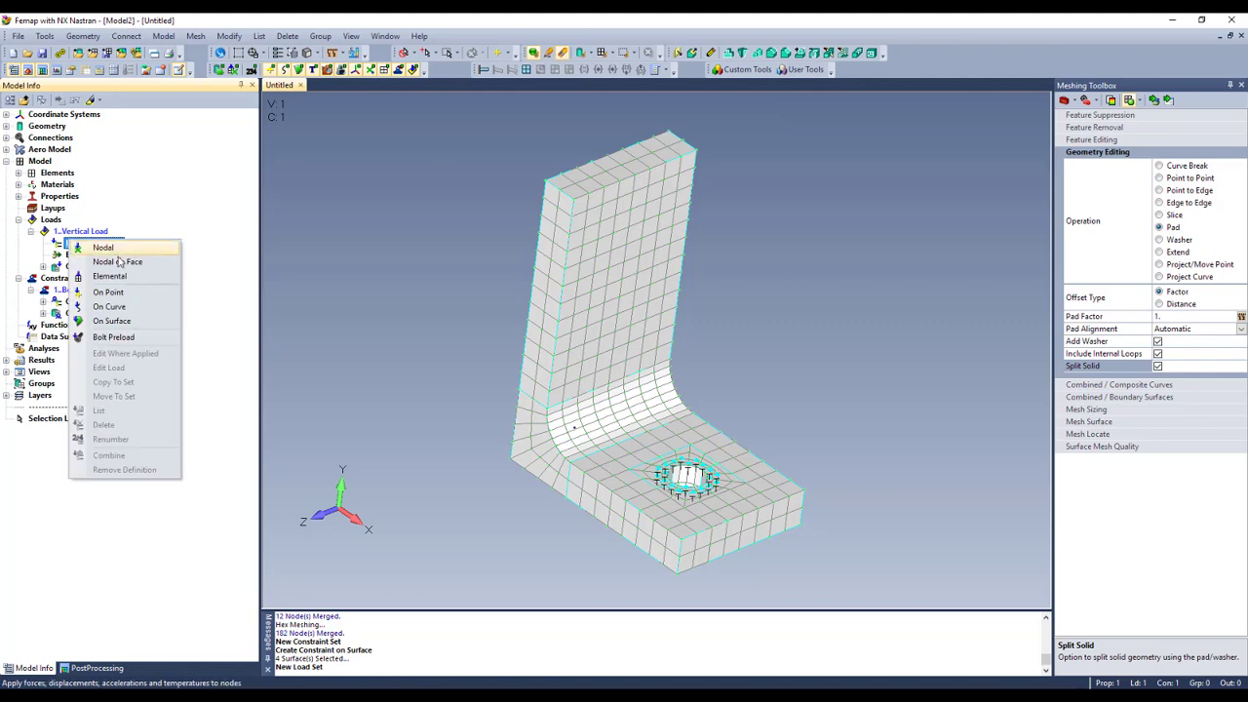
left_click(125, 321)
left_click(603, 175)
key("Return")
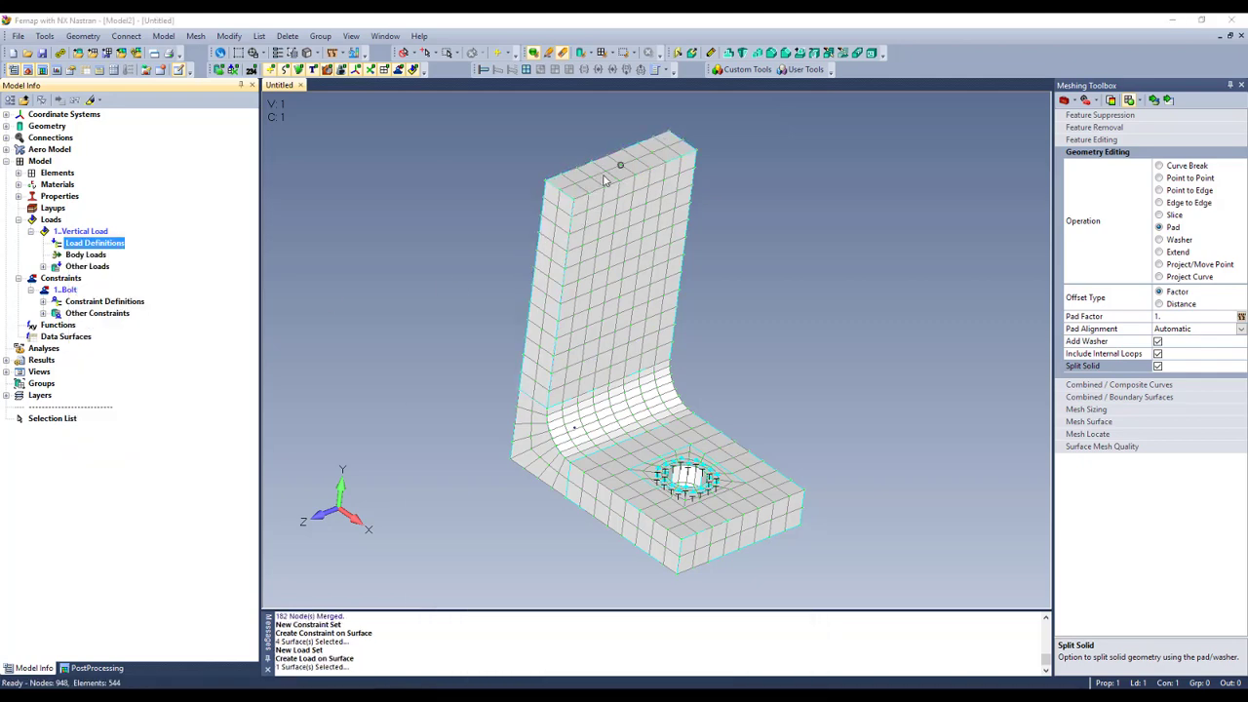
left_click_drag(579, 595, 542, 595)
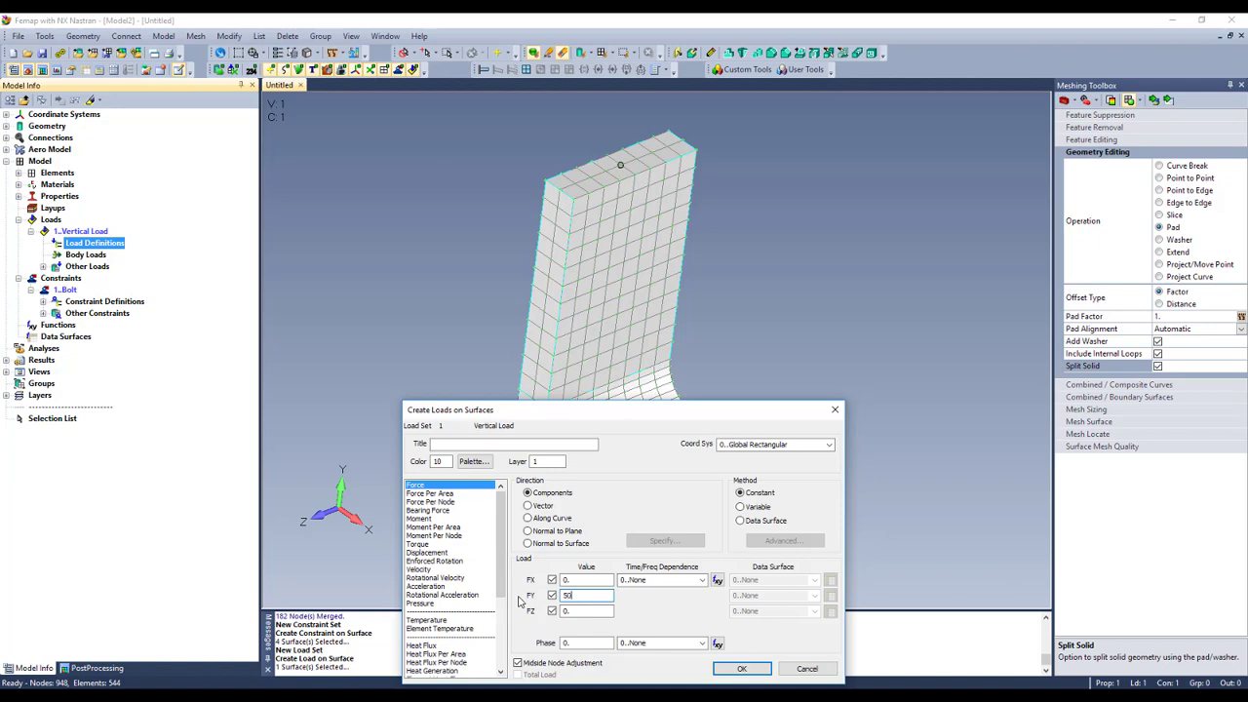
key("Return")
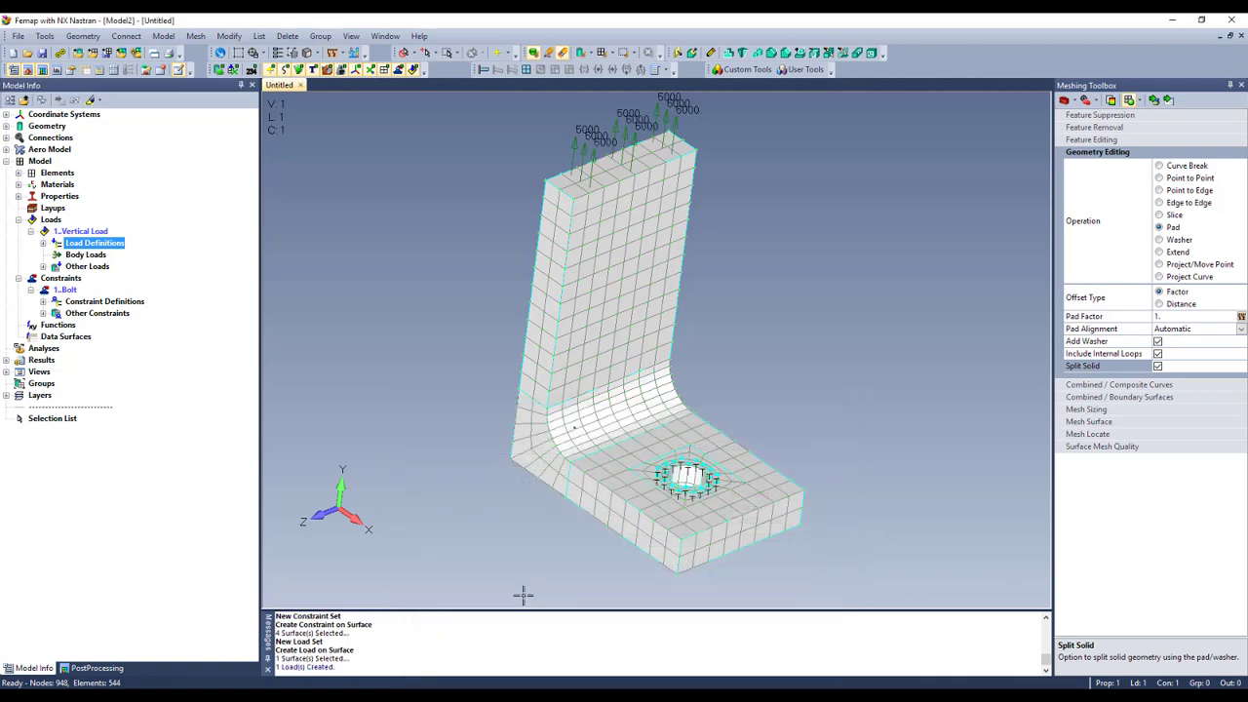
mouse_move(764, 342)
middle_mouse_down()
mouse_move(744, 354)
mouse_move(808, 343)
mouse_move(752, 348)
mouse_move(766, 351)
middle_mouse_up()
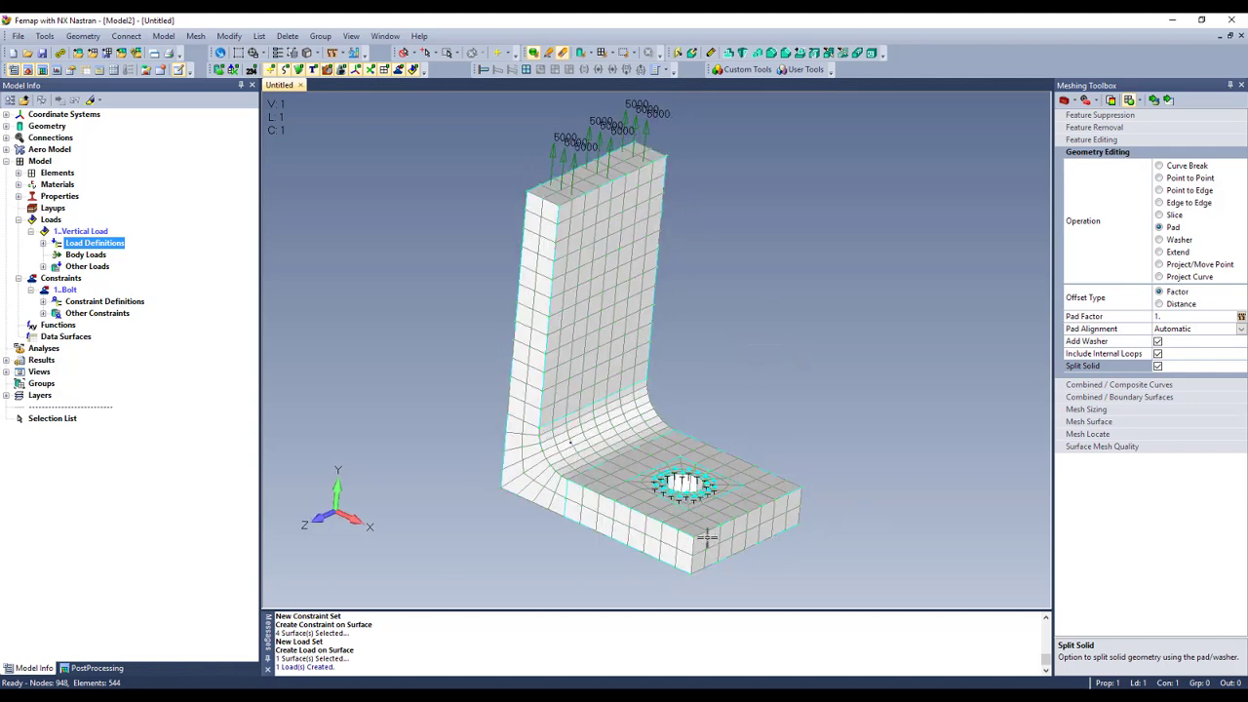
middle_click_drag(734, 549, 711, 537)
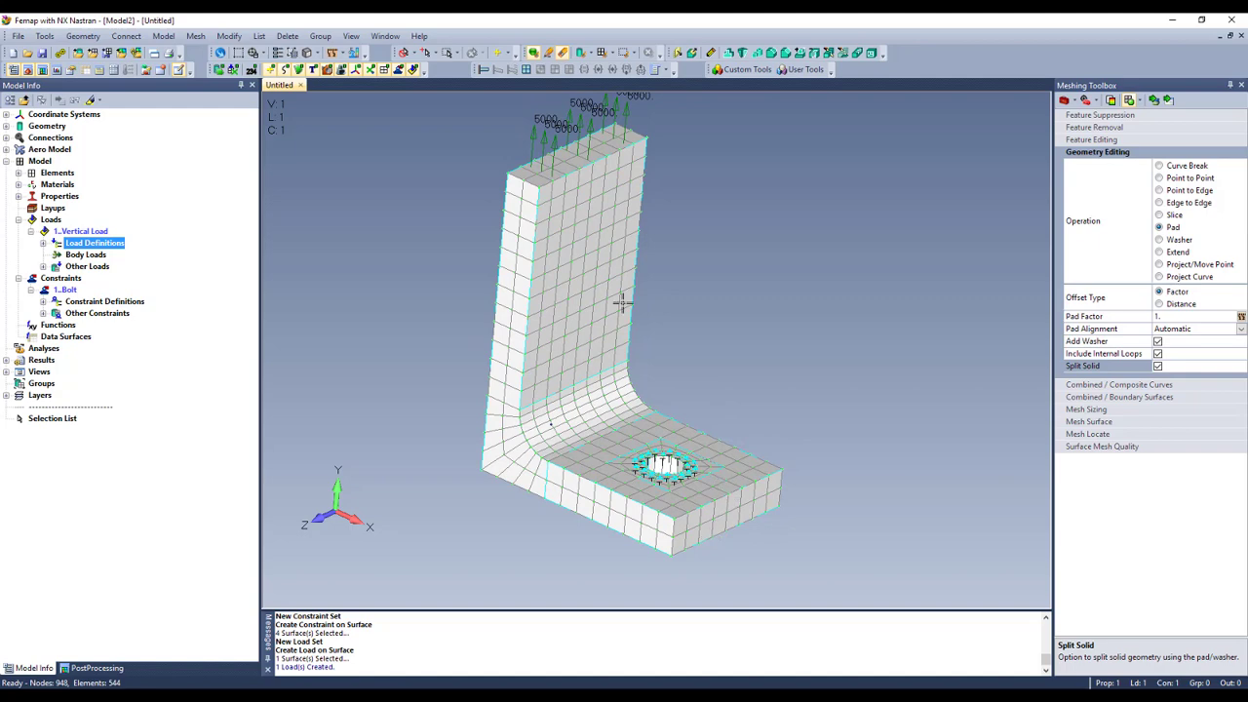
Save the model as HT_2 in the mastemp\SOL401 folder.
left_click(18, 36)
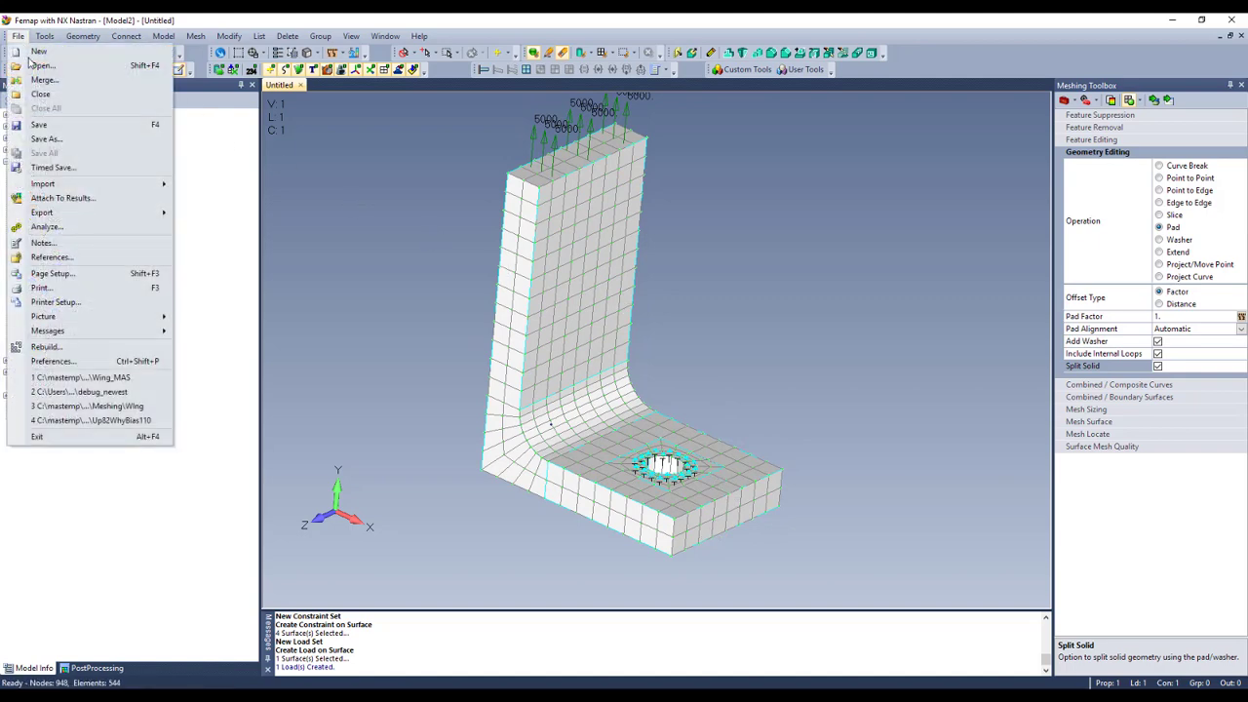
left_click(46, 139)
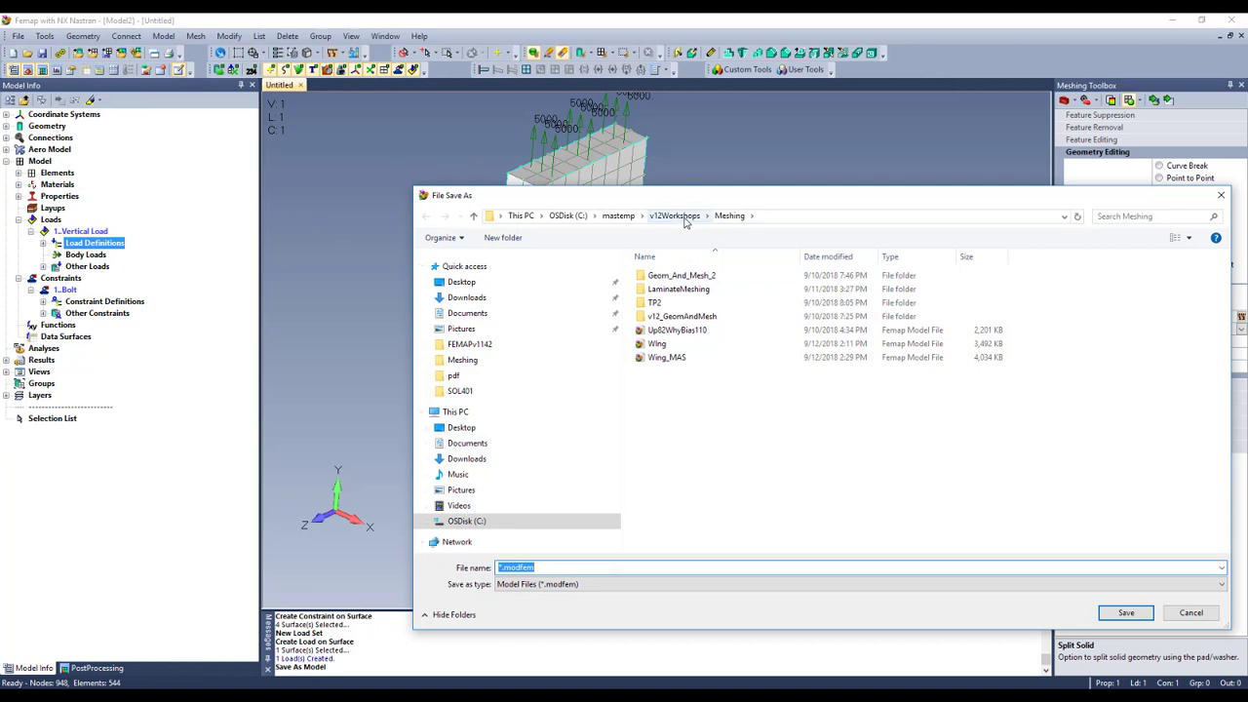
left_click(618, 215)
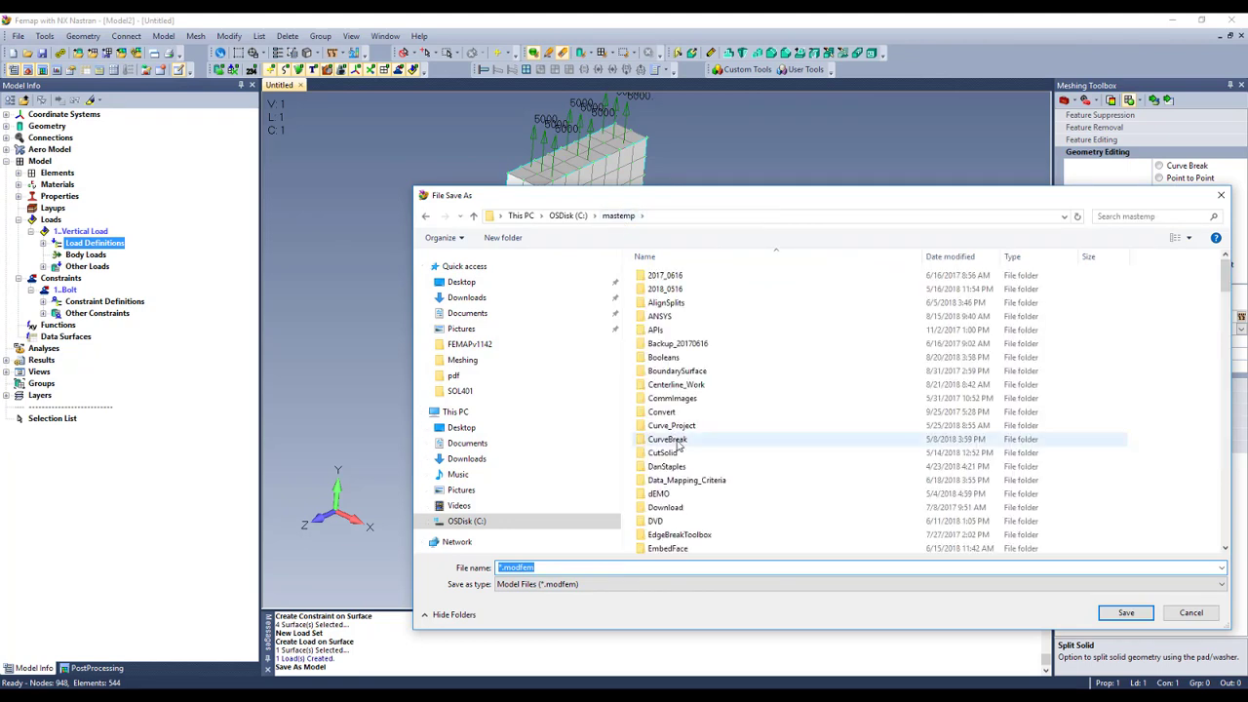
scroll(678, 439, "down", 10)
double_click(663, 371)
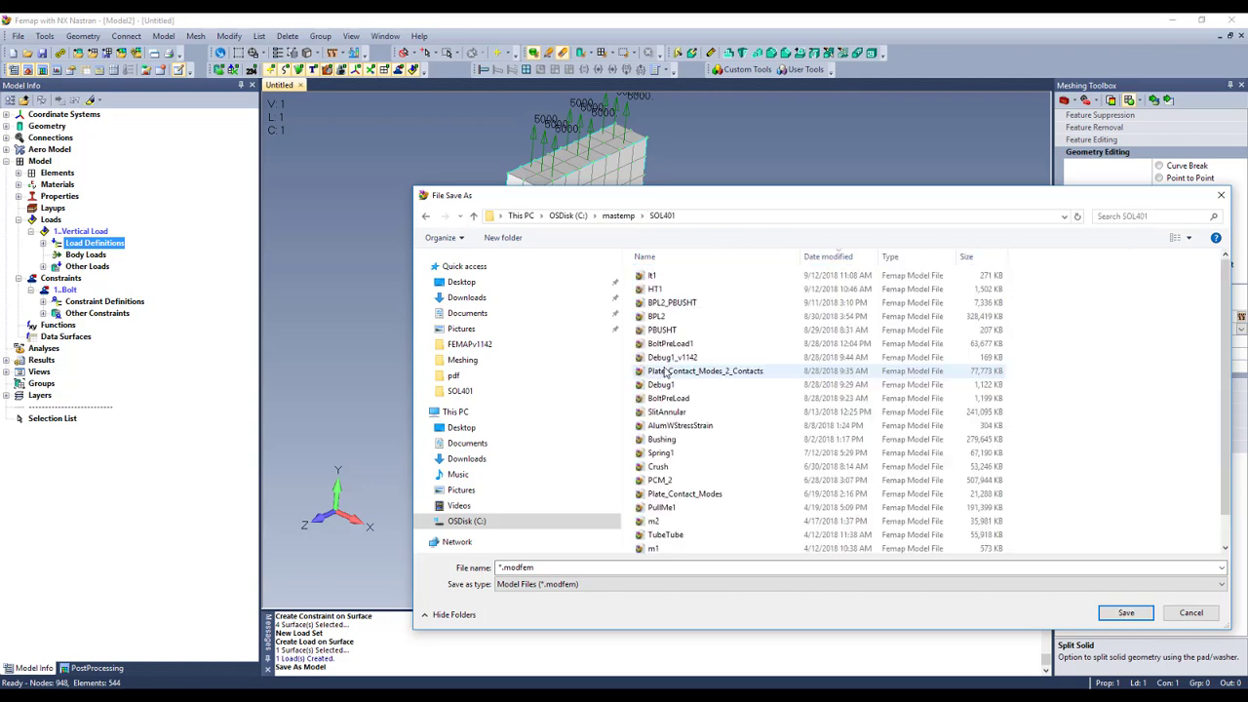
left_click(815, 566)
type("HT_")
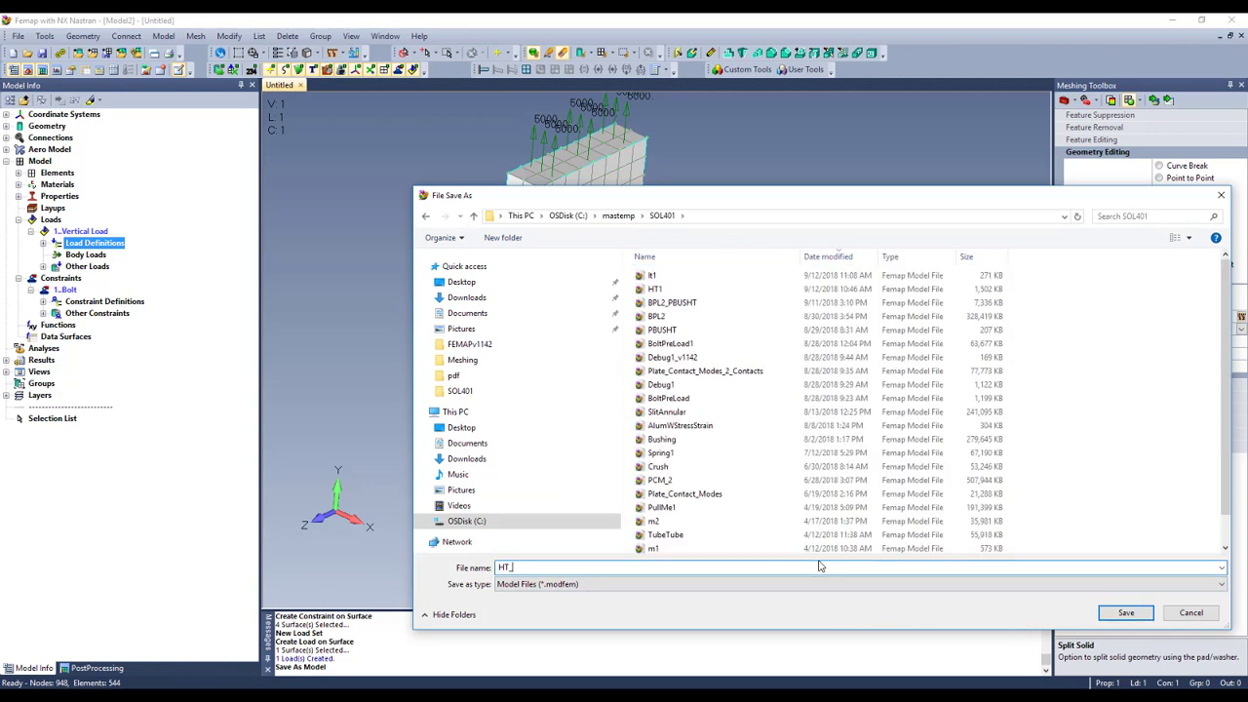
type("2")
key("Return")
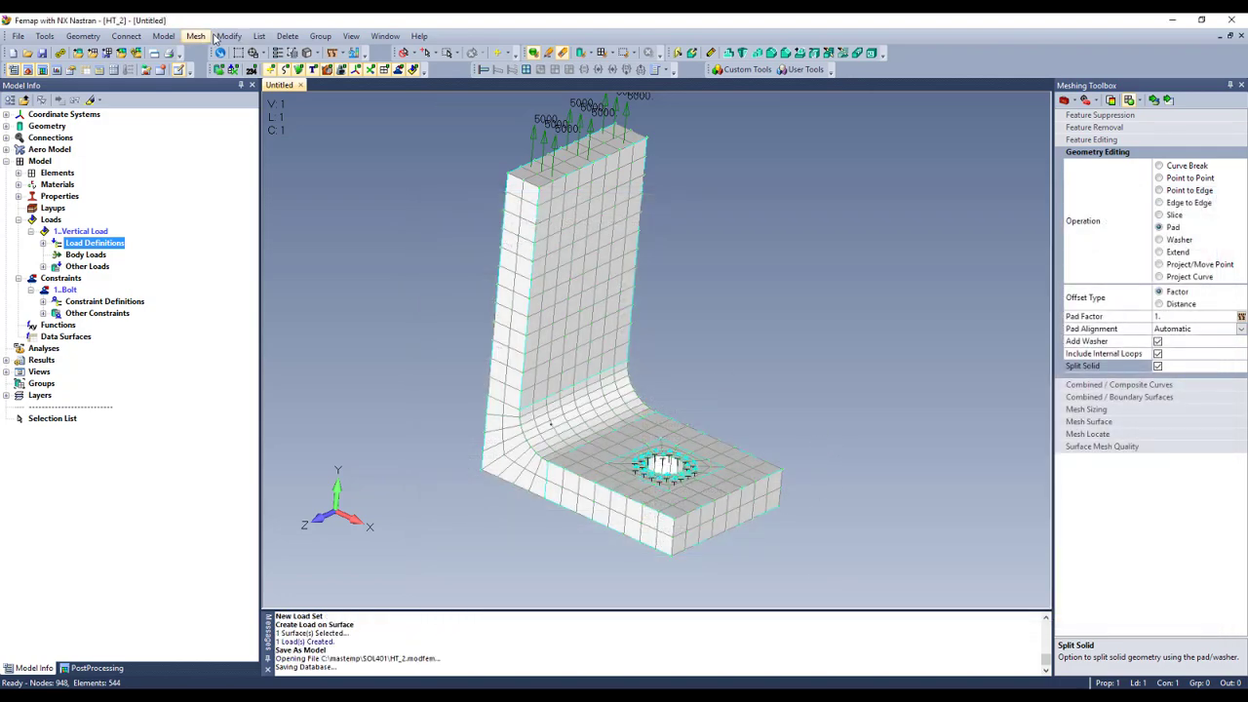
Create a new NX Nastran analysis set with the Static analysis type and the integrated solver.
left_click(164, 36)
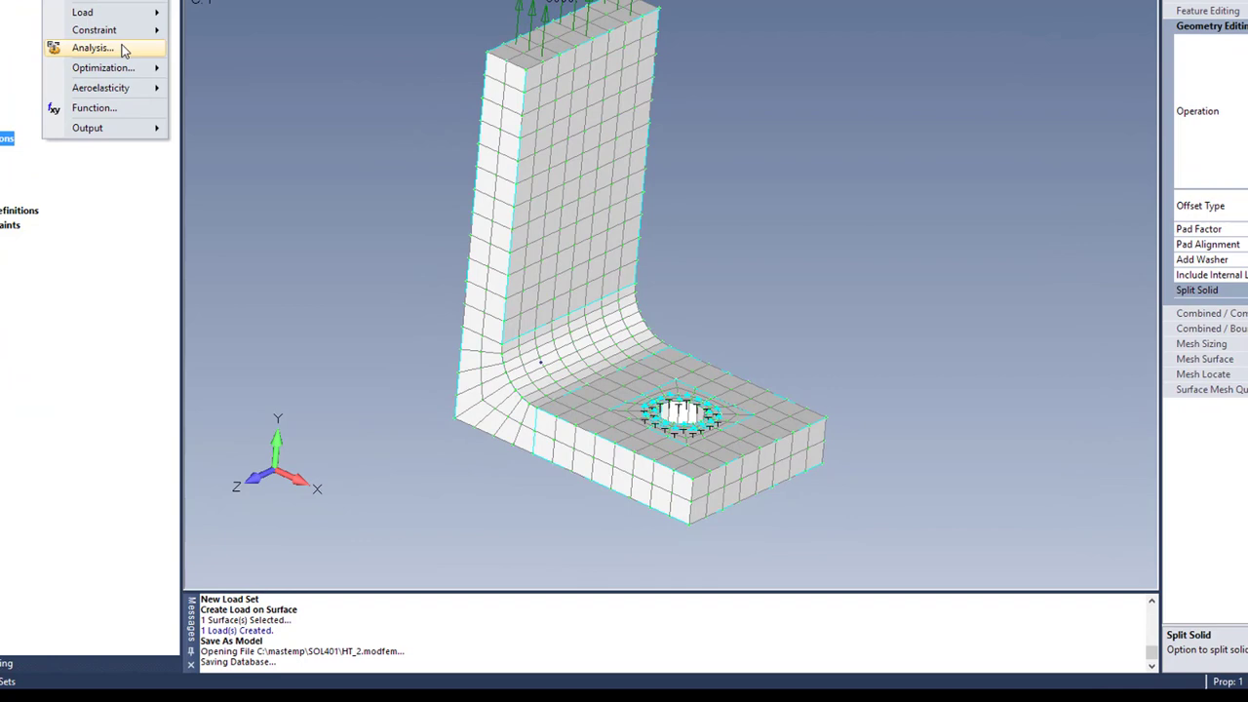
left_click(195, 226)
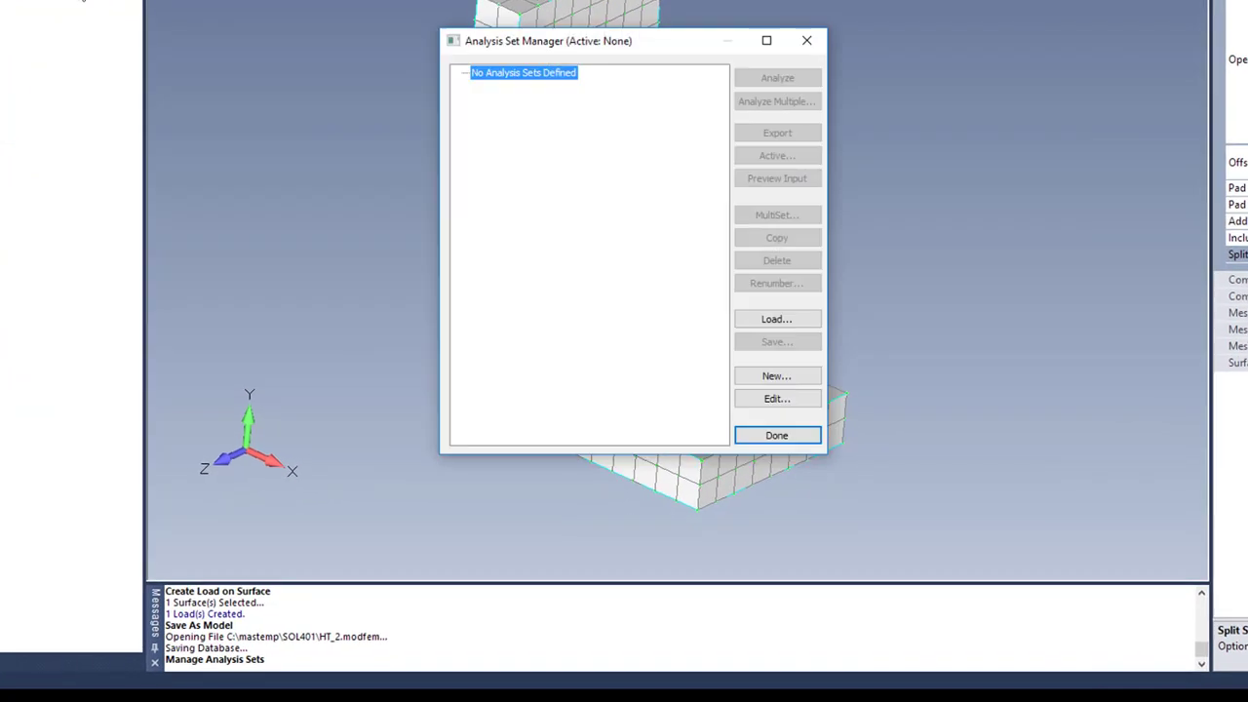
left_click(814, 378)
left_click(754, 532)
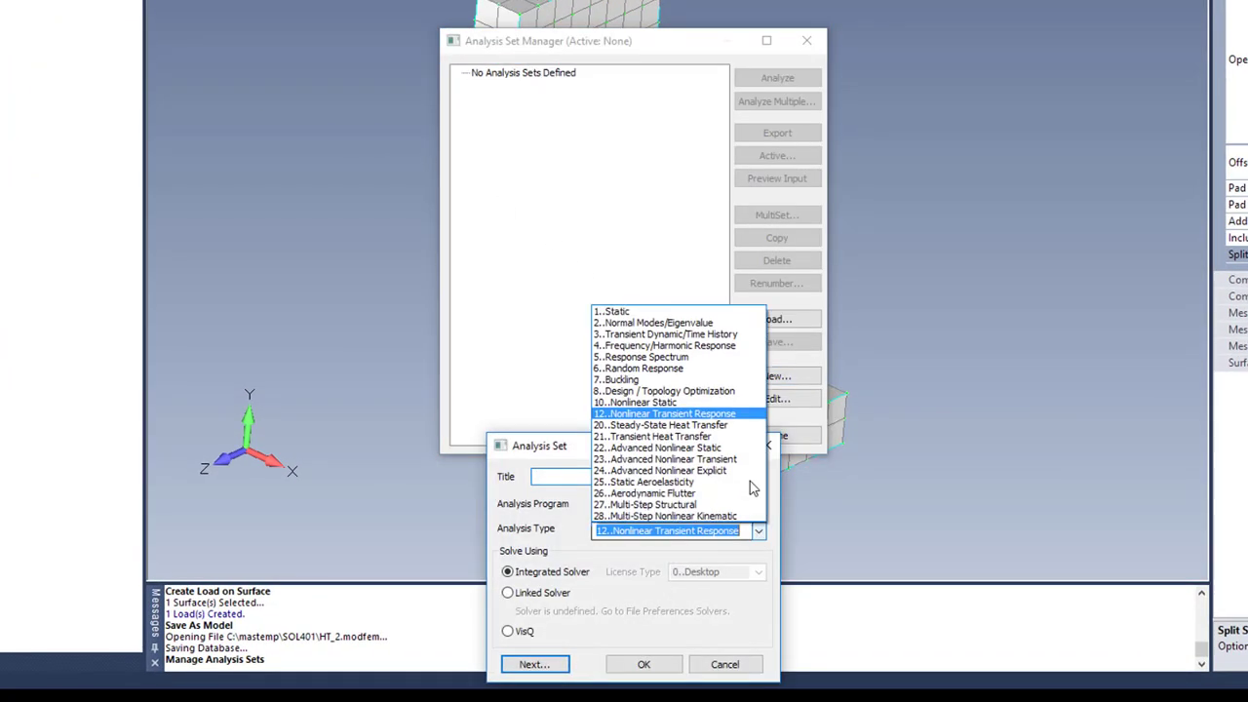
left_click(732, 314)
left_click(646, 665)
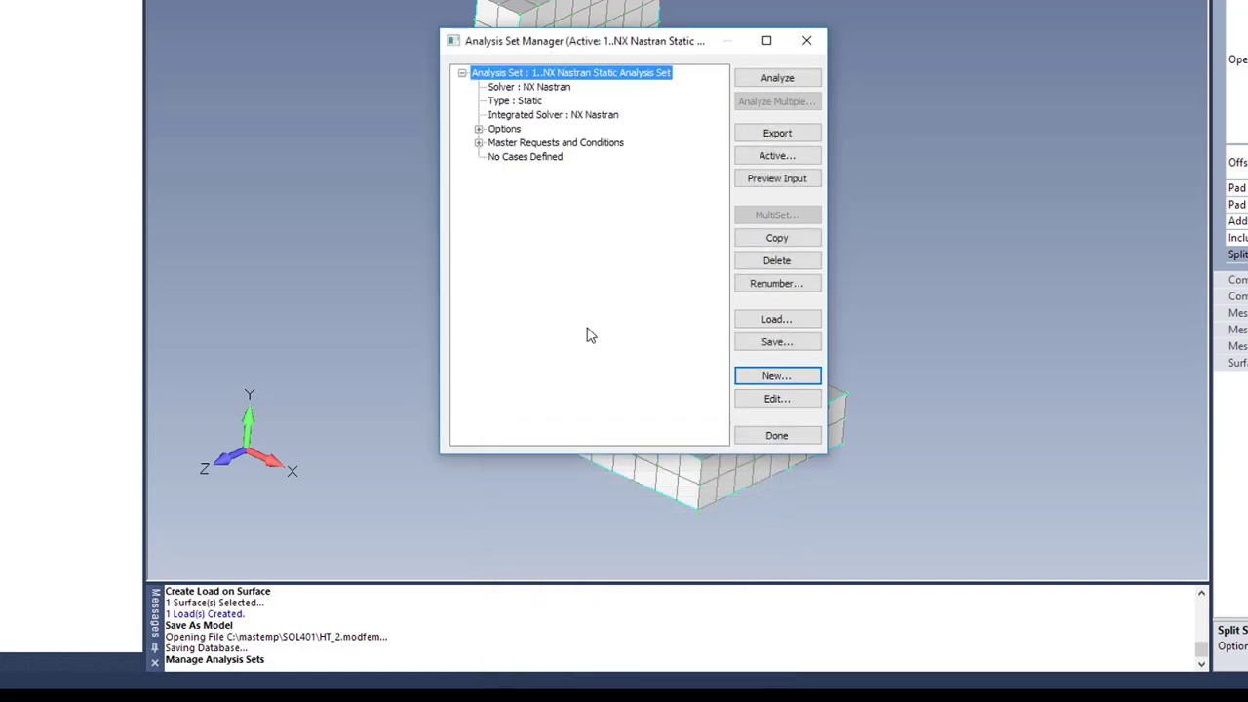
Add Force Balance to the static analysis set's output requests and run the analysis.
left_click(479, 144)
left_click(496, 213)
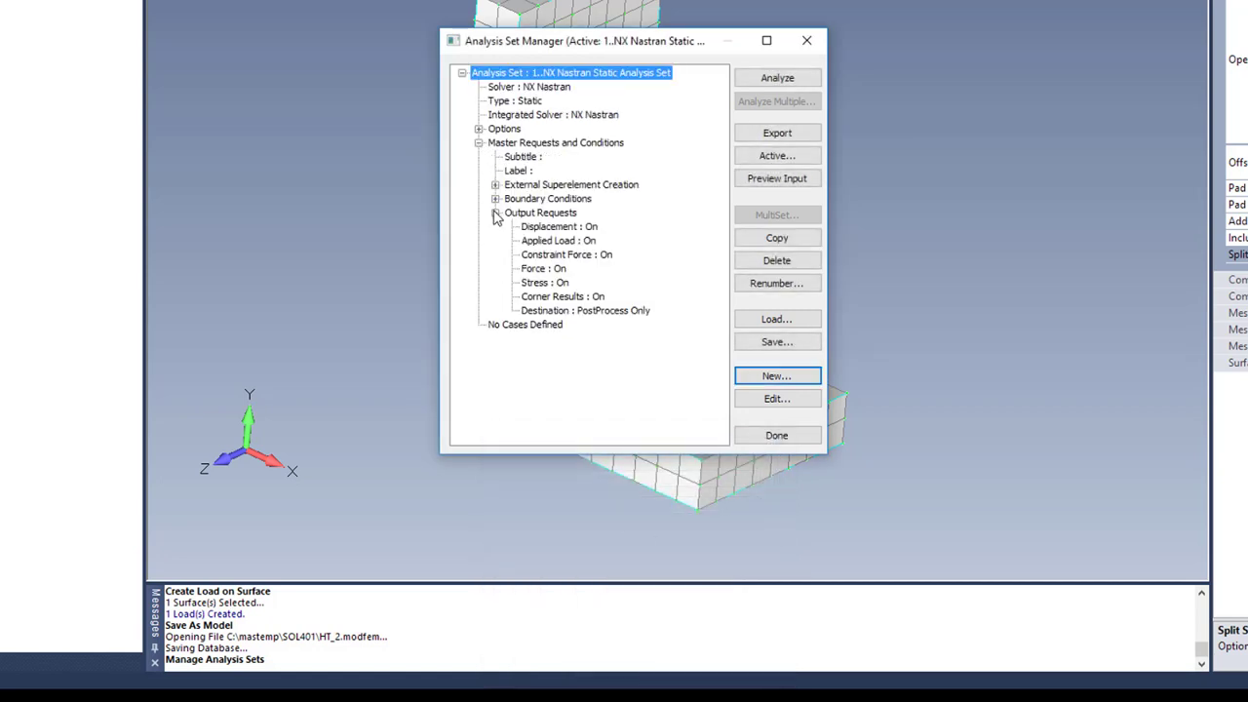
double_click(531, 255)
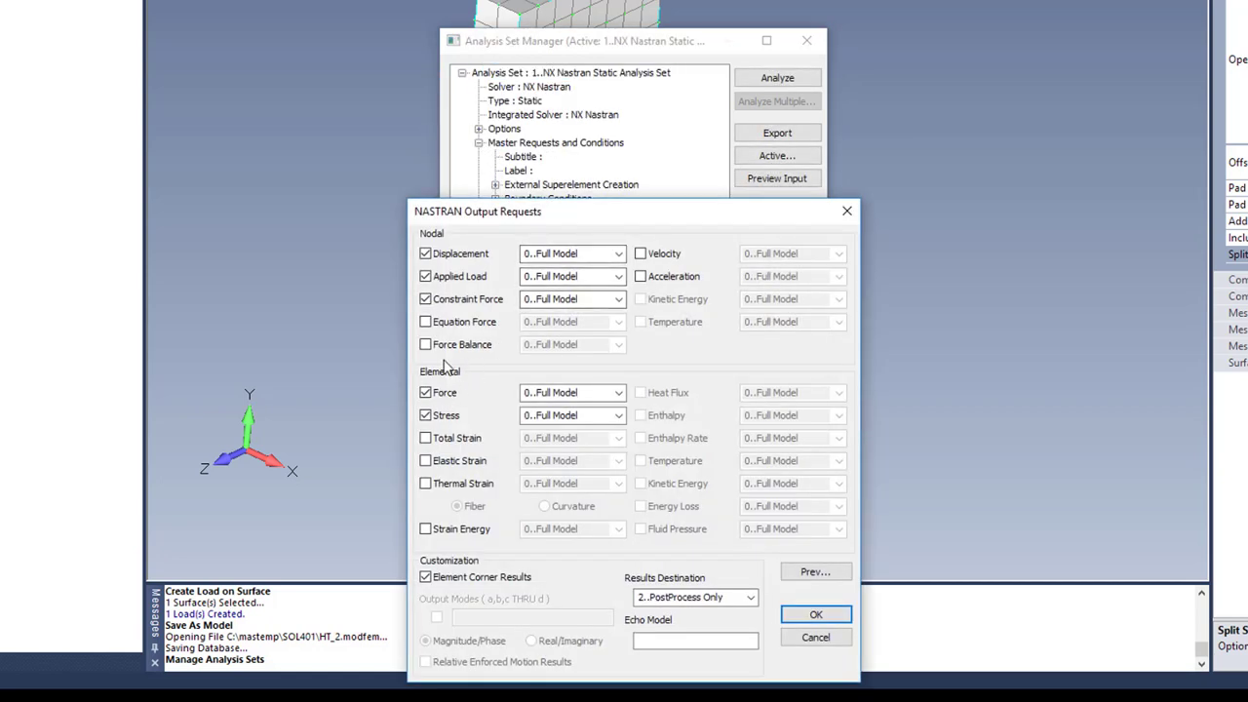
left_click(452, 351)
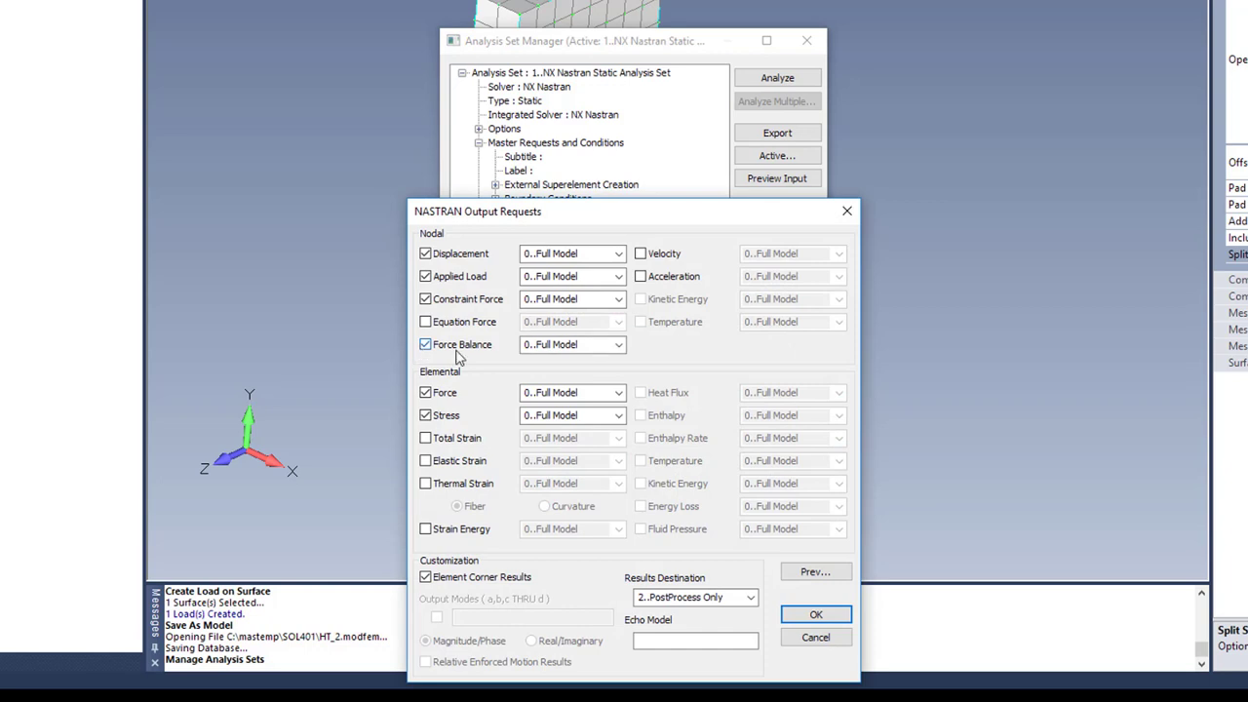
left_click(815, 613)
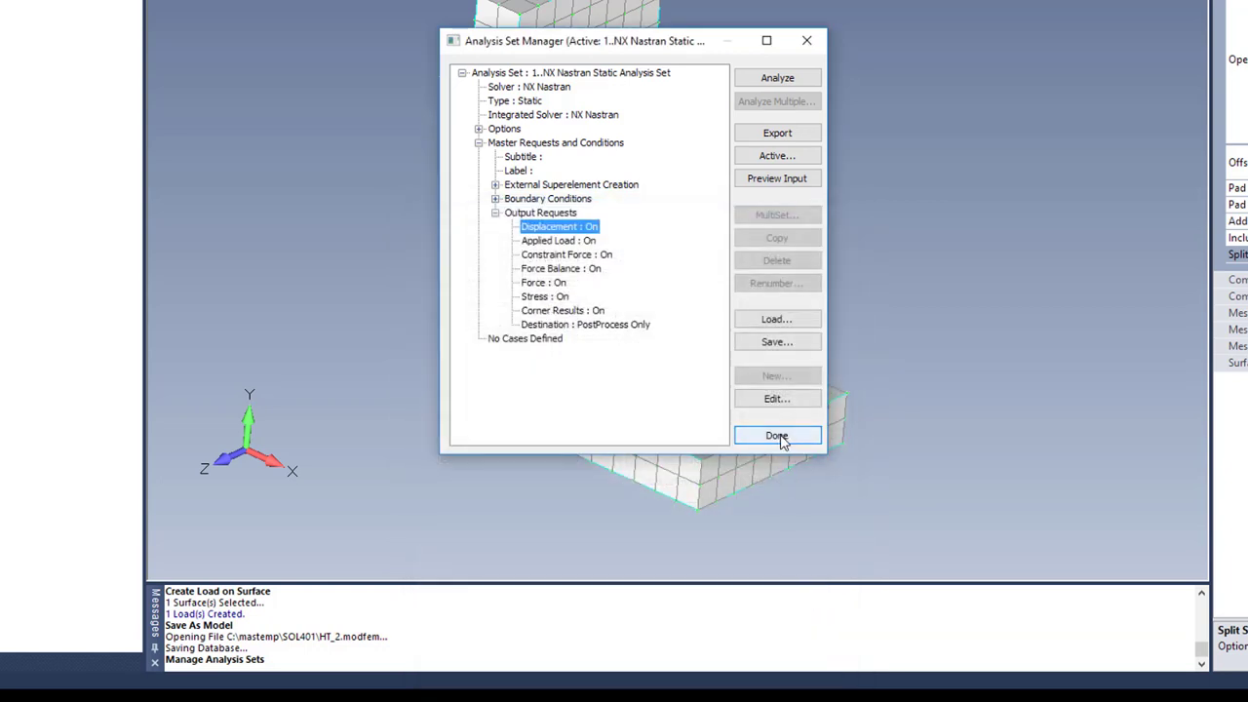
left_click(780, 80)
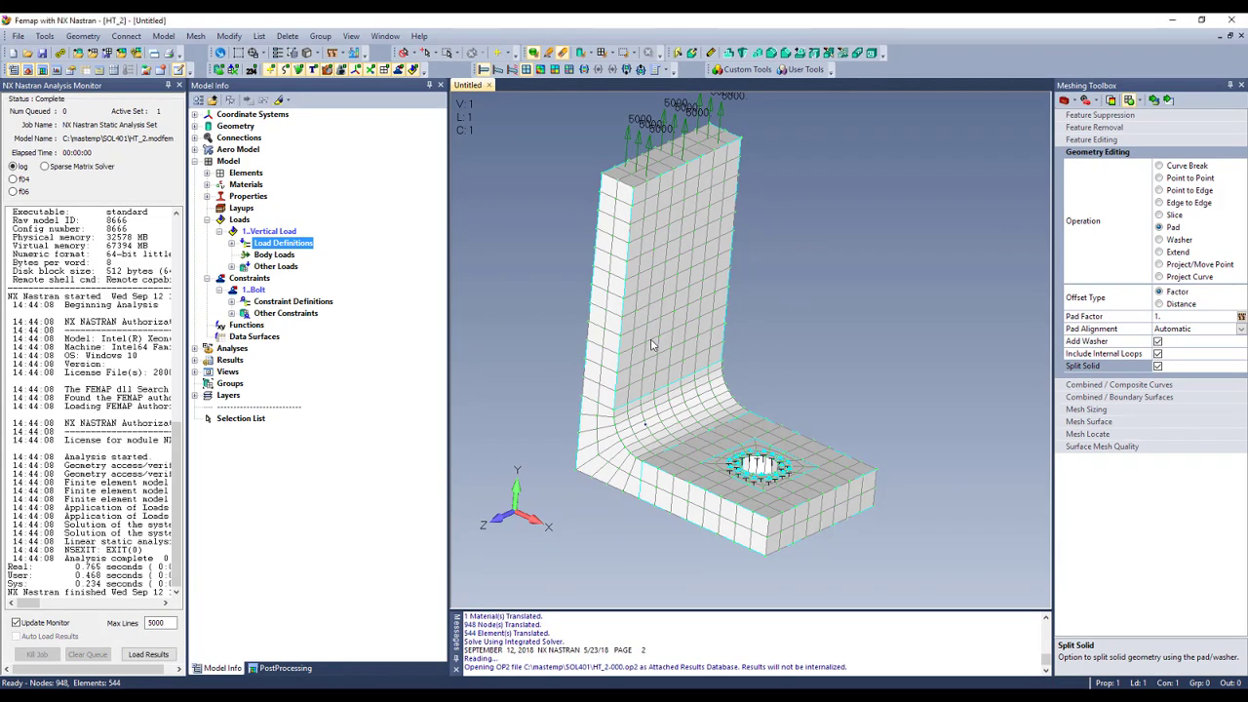
Display the bracket's deformed shape and examine how the base deforms around the bolt hole.
left_click(497, 71)
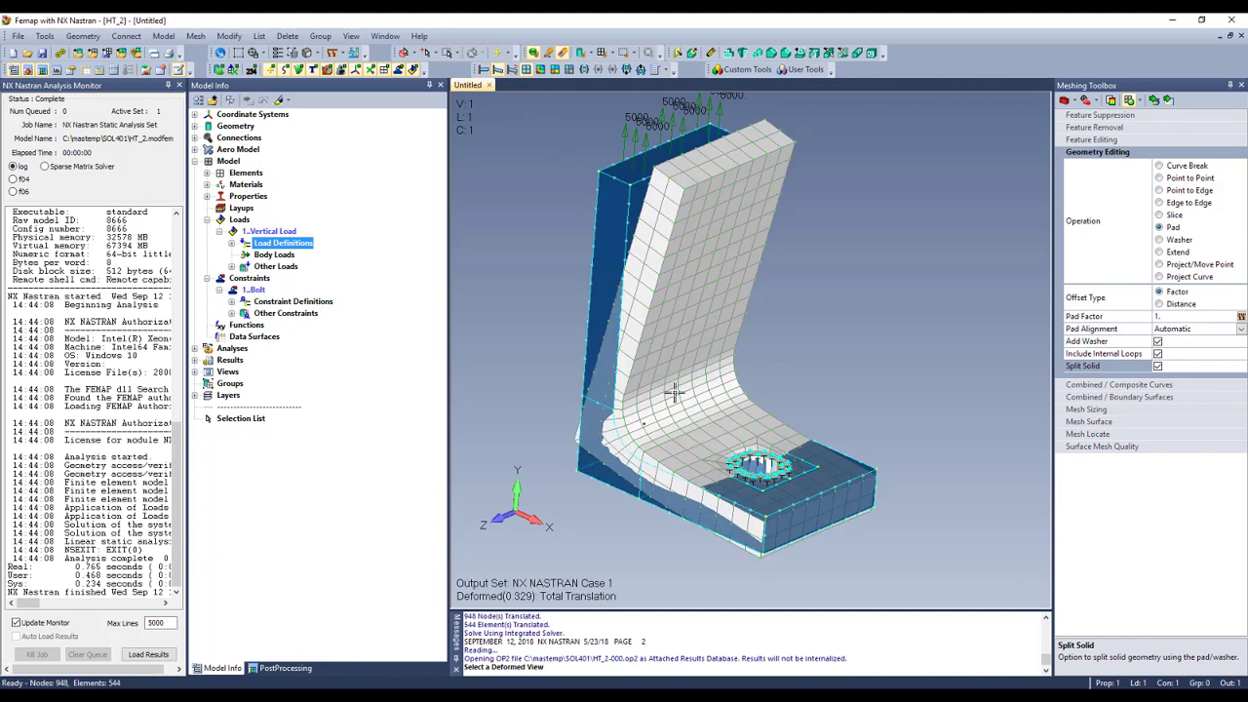
middle_click_drag(675, 392, 801, 499)
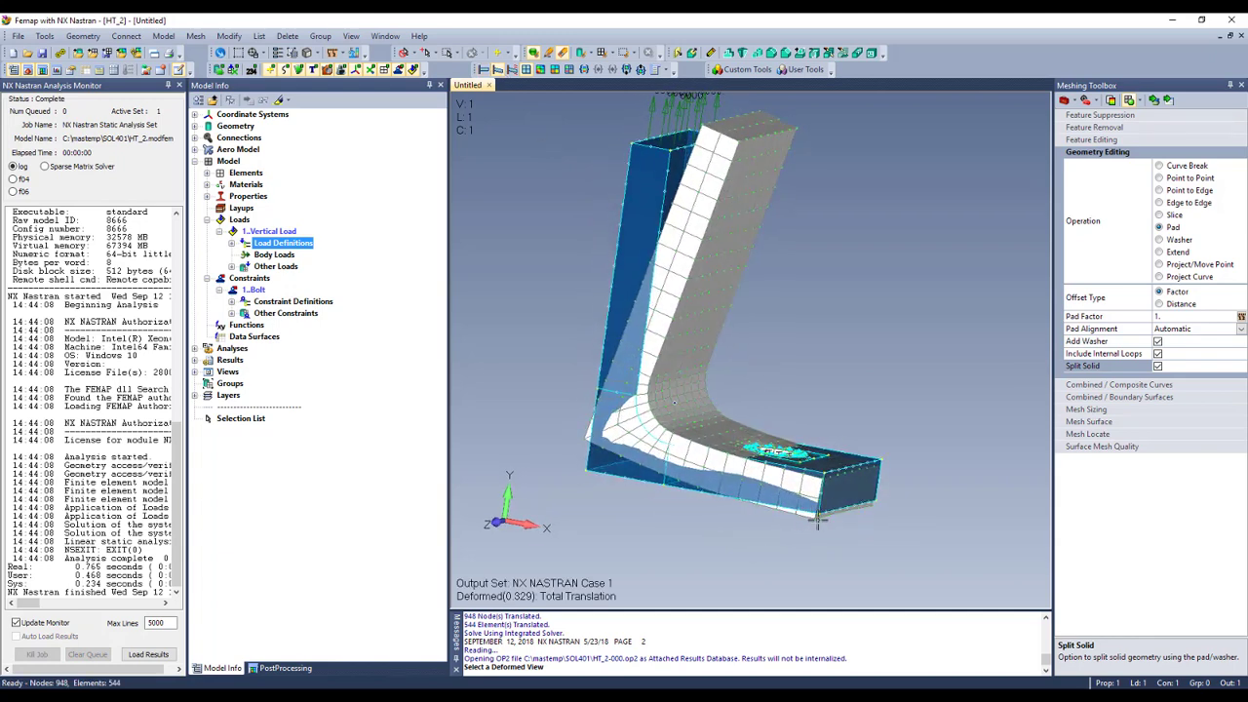
middle_click_drag(817, 524, 797, 505)
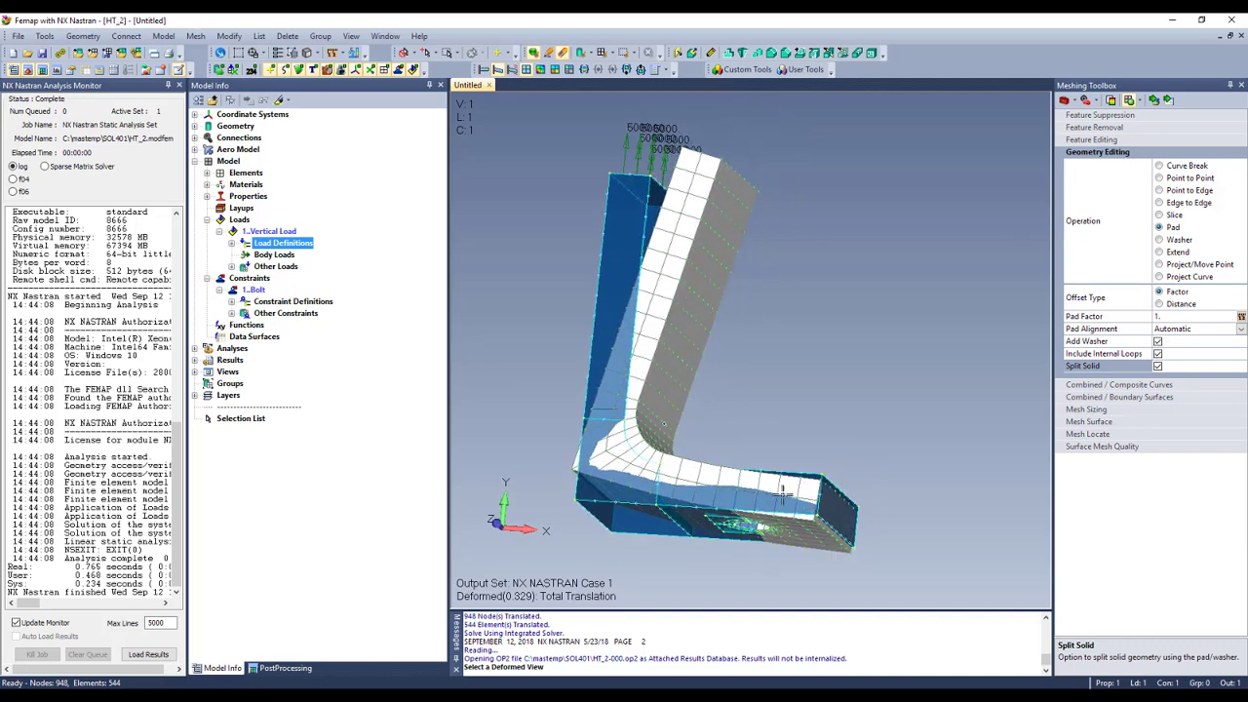
middle_click_drag(736, 418, 692, 439)
scroll(692, 433, "up", 3)
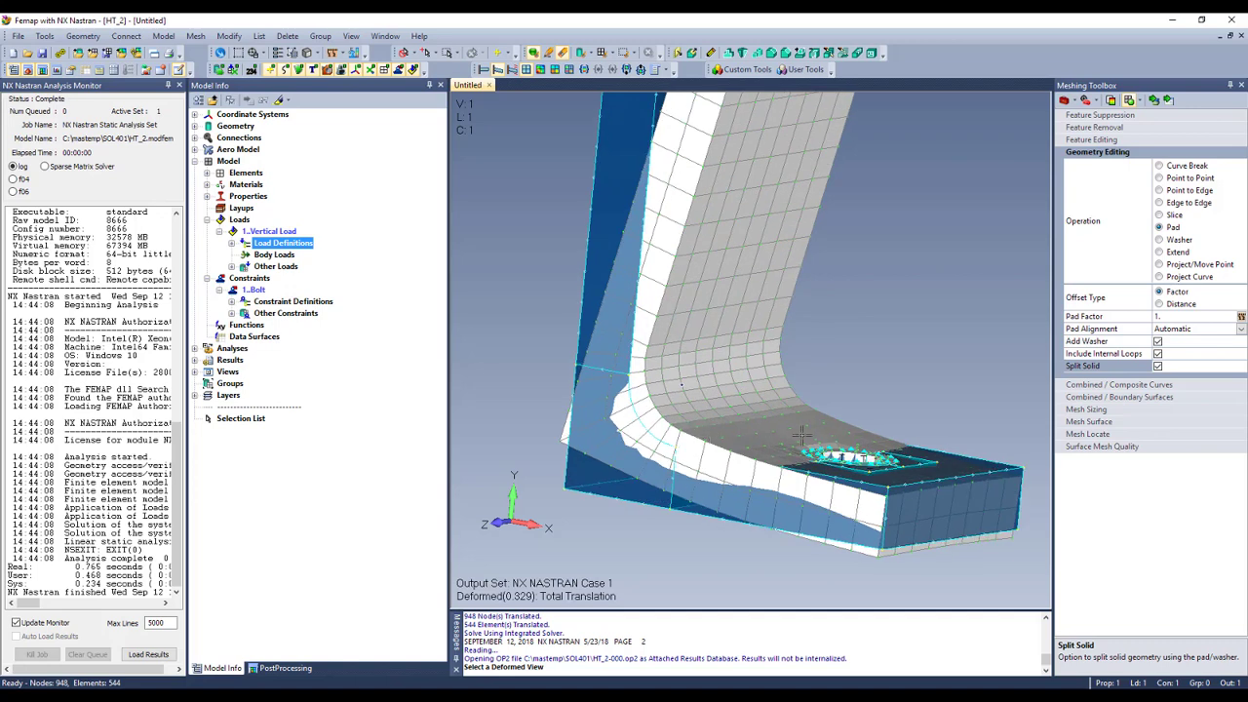
scroll(833, 441, "up", 5)
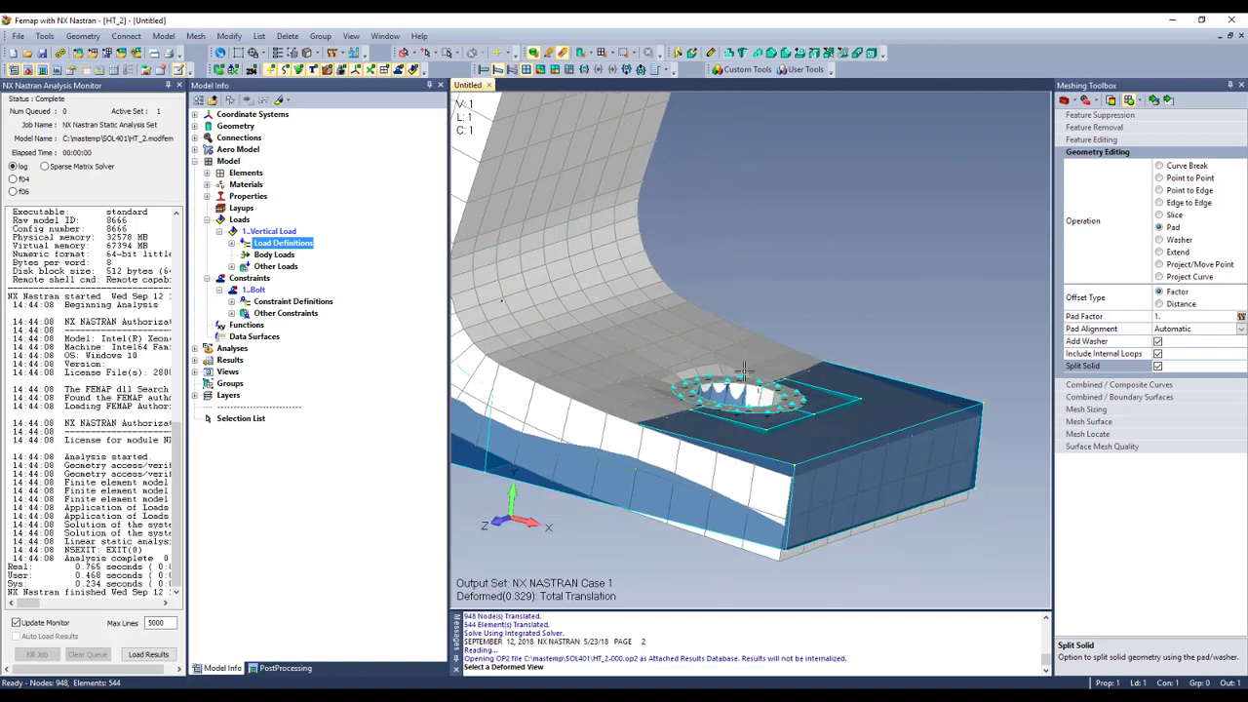
Close the analysis monitor and create an untitled freebody with the default Freebody Only settings for the Nastran results.
left_click(179, 85)
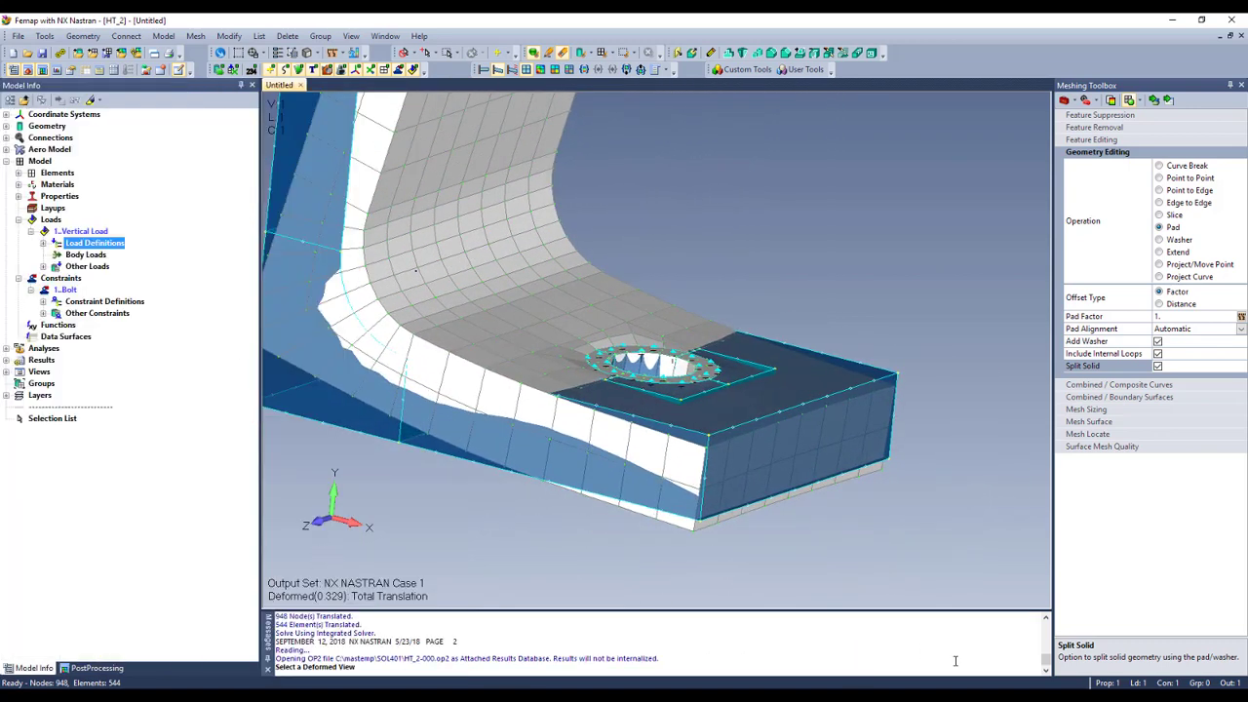
left_click(107, 668)
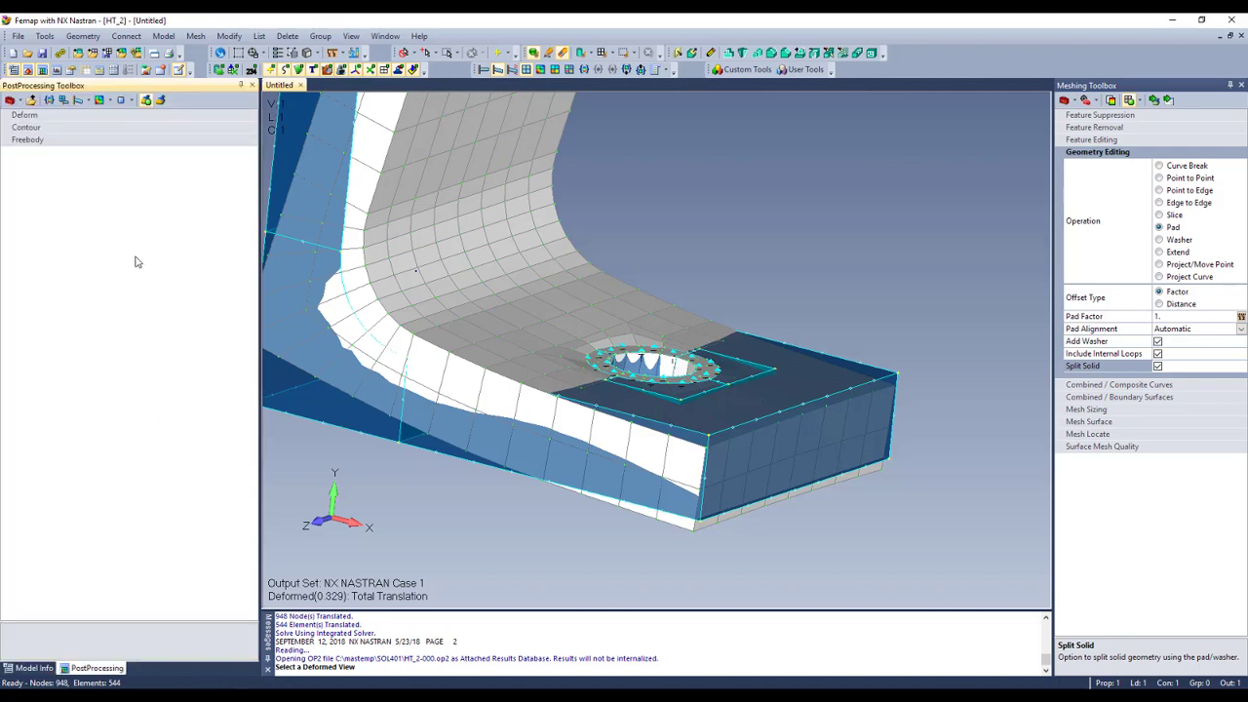
left_click(29, 141)
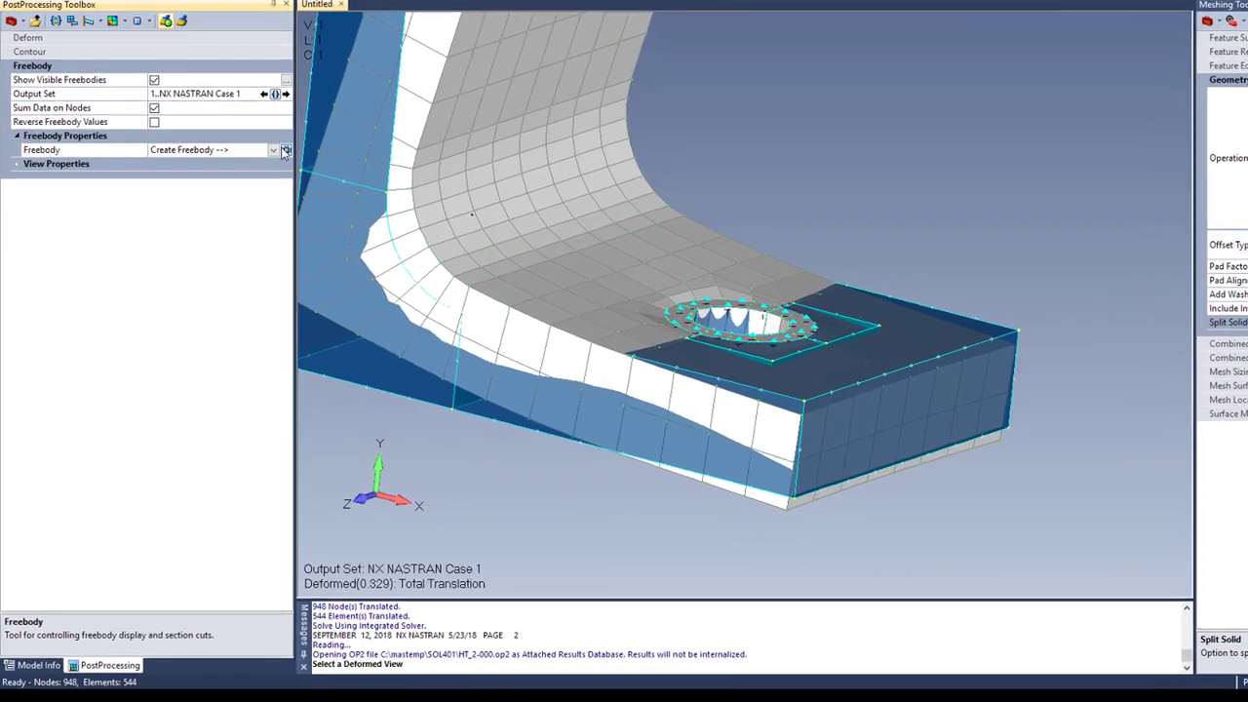
left_click(252, 214)
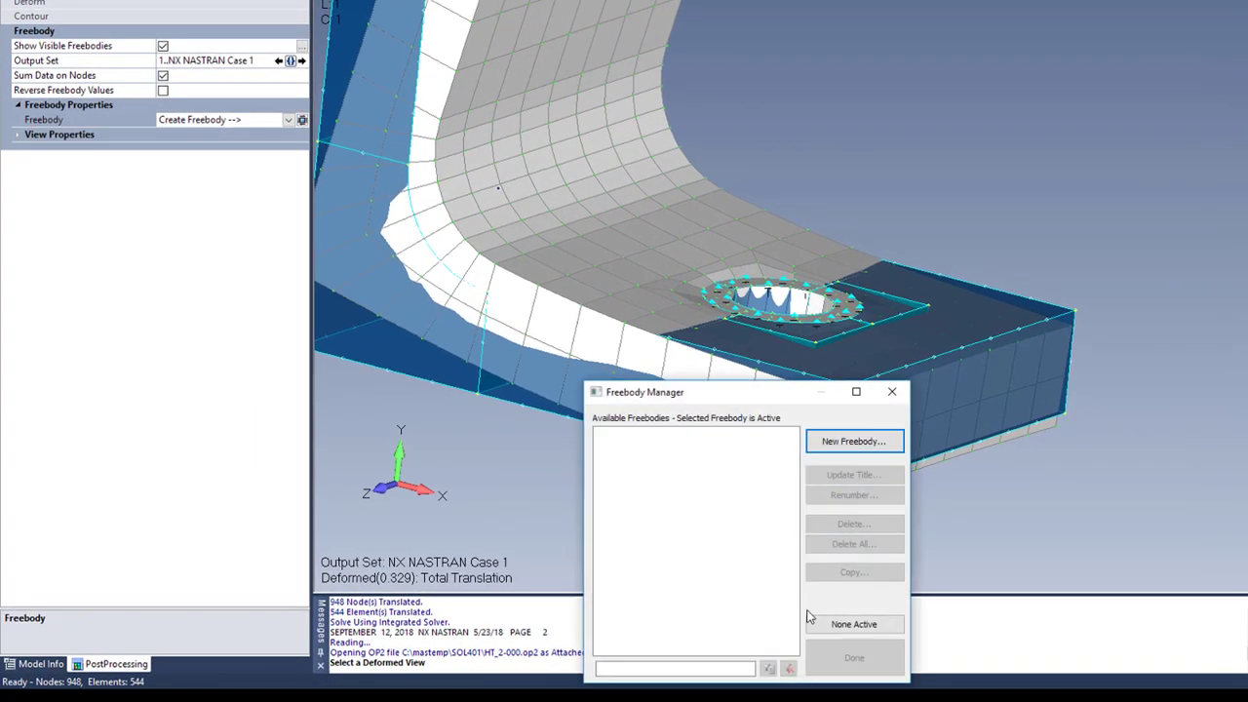
left_click(854, 442)
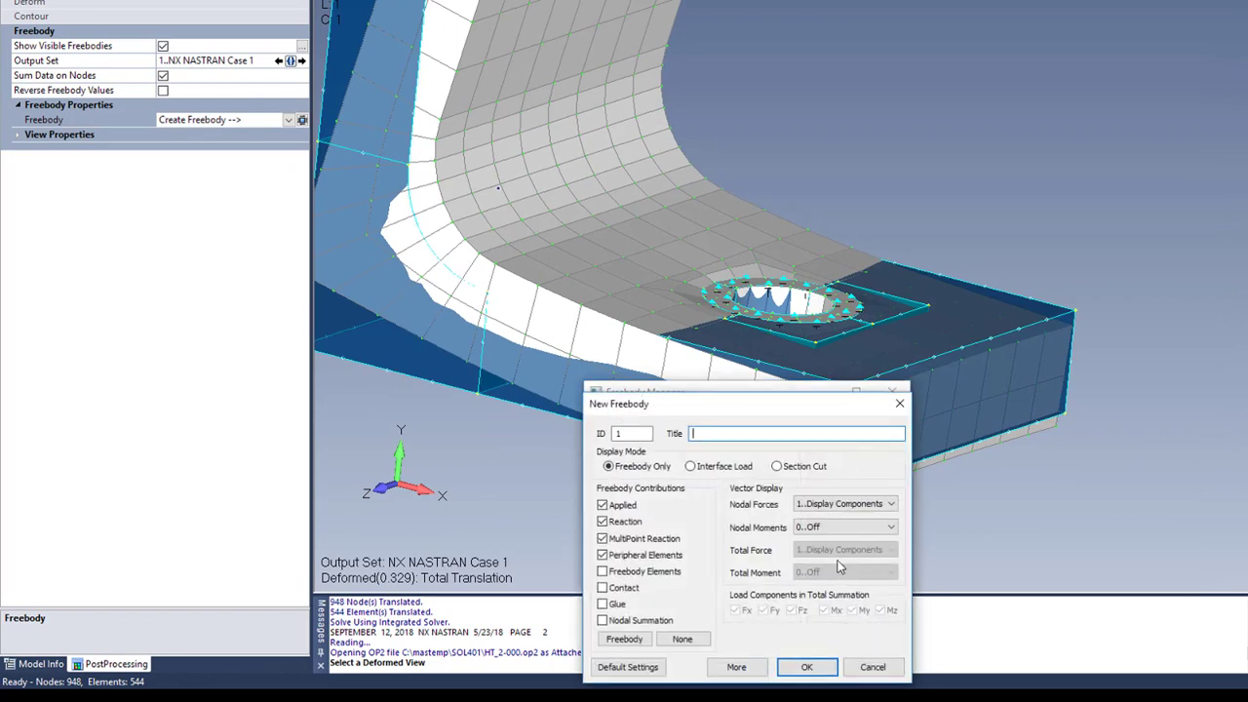
left_click(797, 669)
left_click(819, 662)
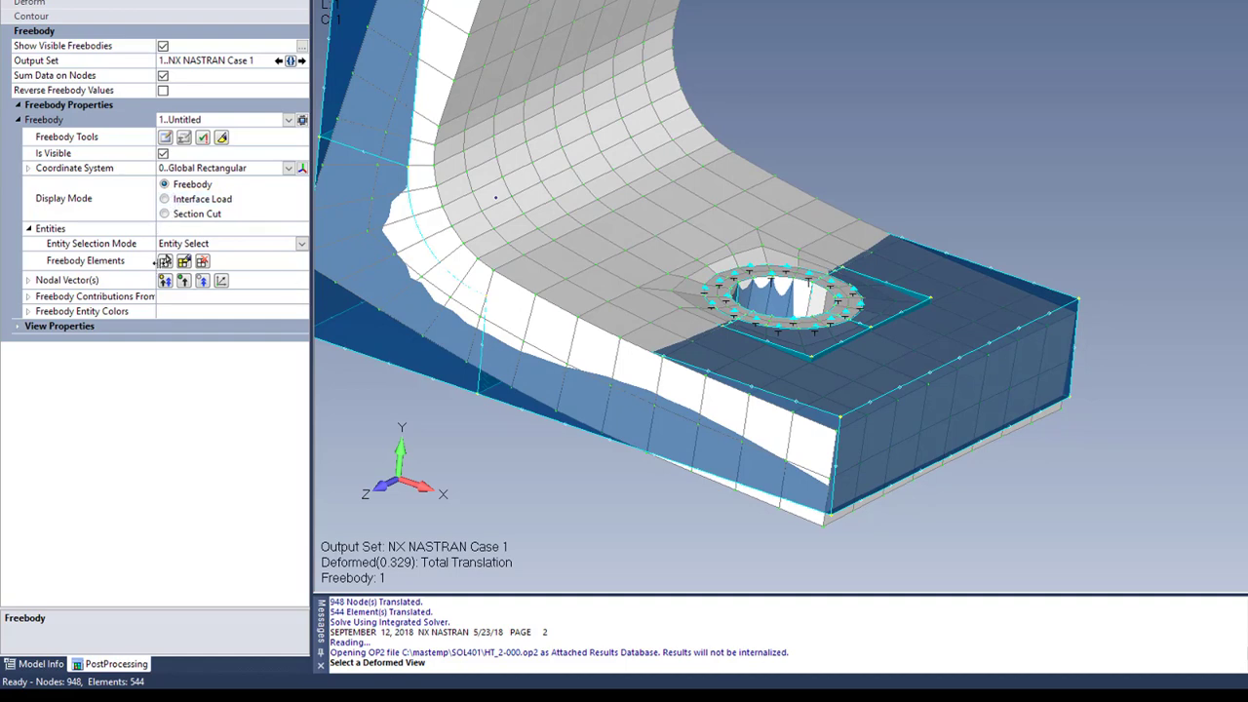
Include all elements of the bracket in the new freebody.
left_click(165, 262)
left_click(831, 628)
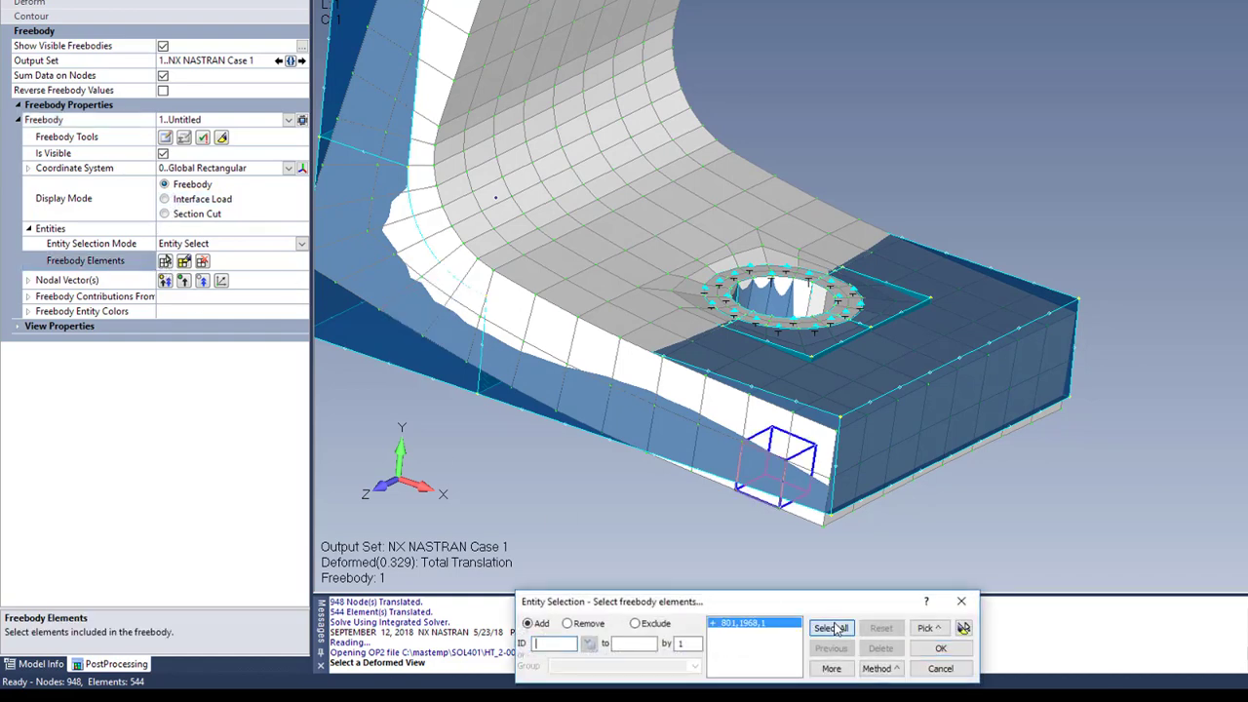
left_click(936, 649)
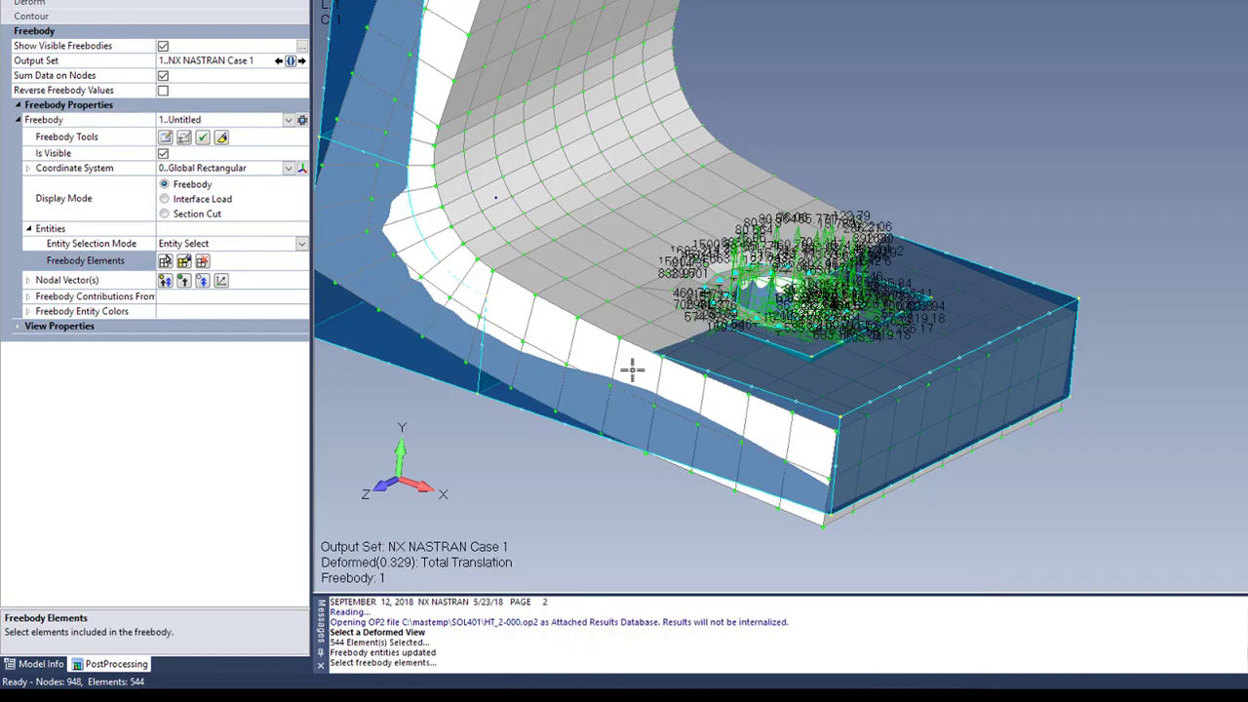
Switch the freebody to the Interface Load display mode without auto-selecting the free-edge nodes.
scroll(632, 361, "up", 3)
mouse_move(764, 334)
middle_mouse_down()
mouse_move(755, 327)
mouse_move(759, 341)
middle_mouse_up()
left_click(191, 199)
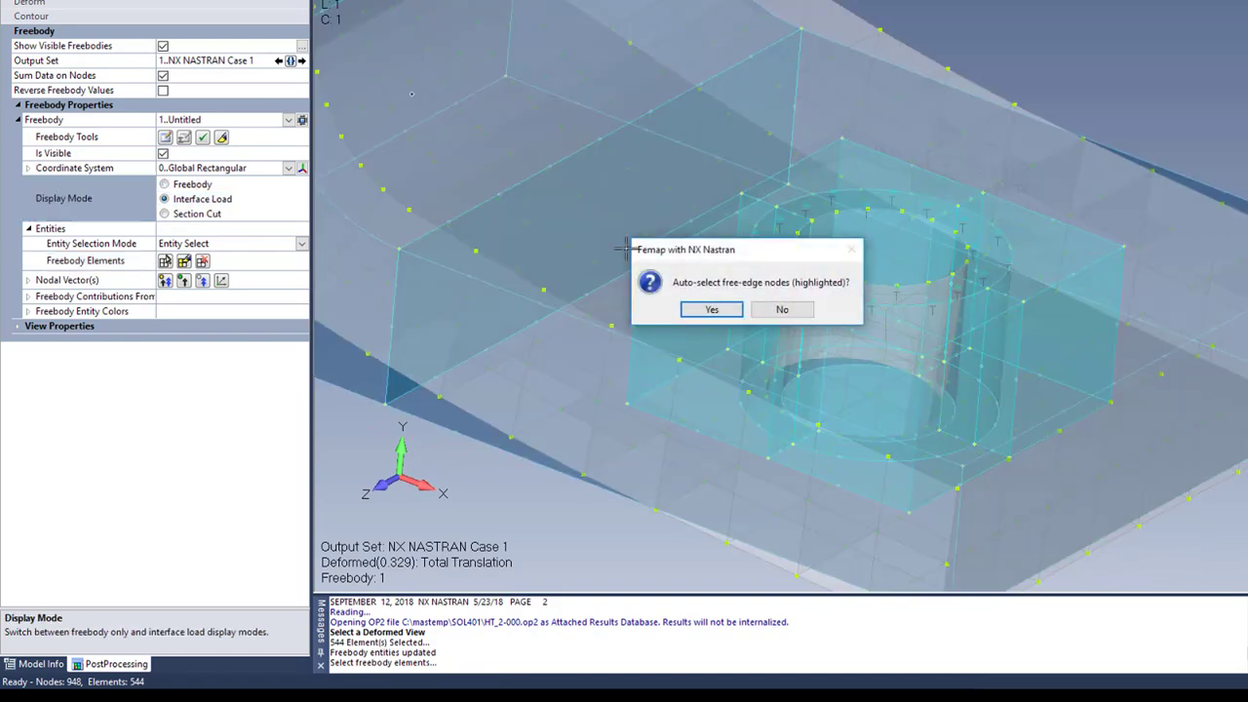
left_click(777, 310)
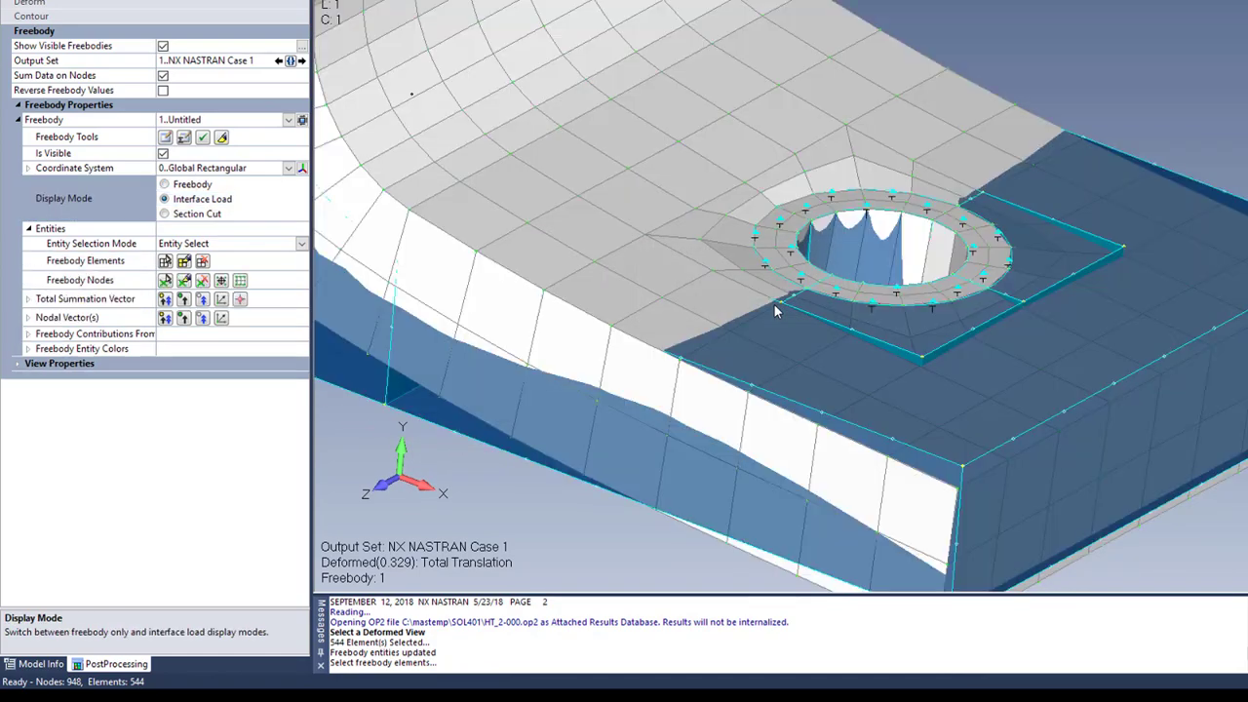
Select the freebody nodes on the washer surfaces around the bolt hole and auto-locate the total summation vector at their center.
left_click(166, 281)
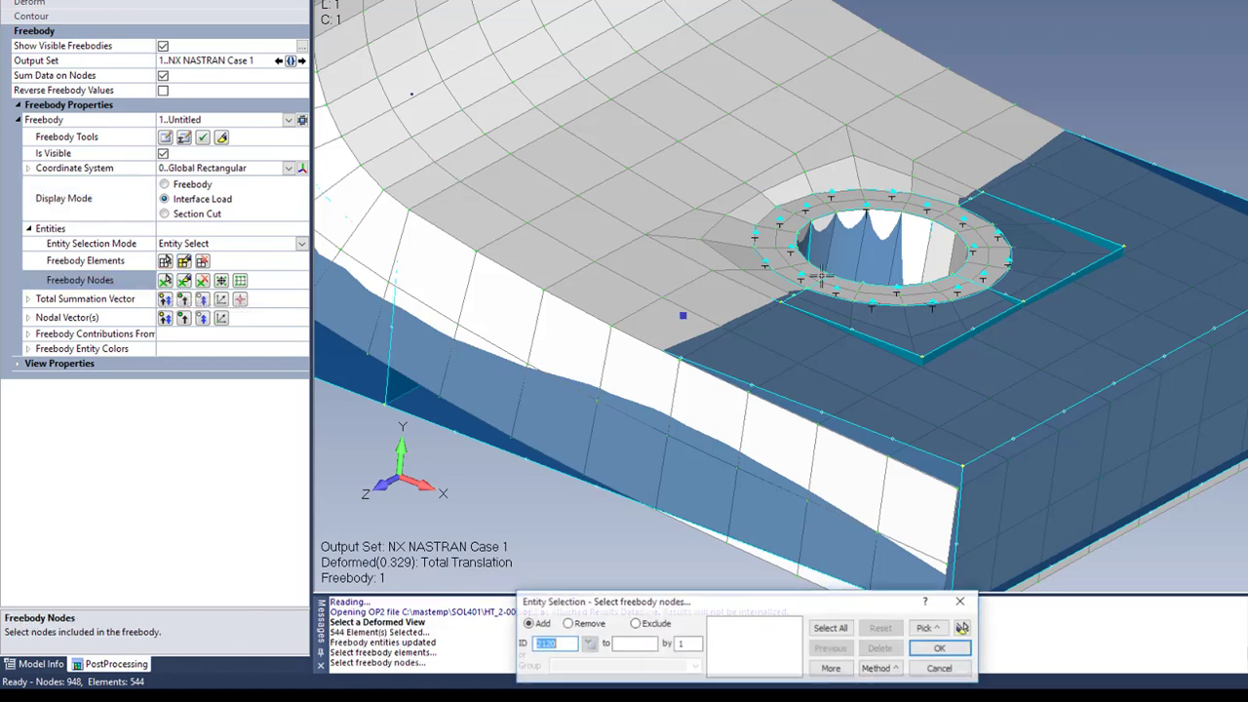
left_click(877, 669)
left_click(917, 647)
left_click(832, 205)
left_click(861, 206)
left_click(958, 237)
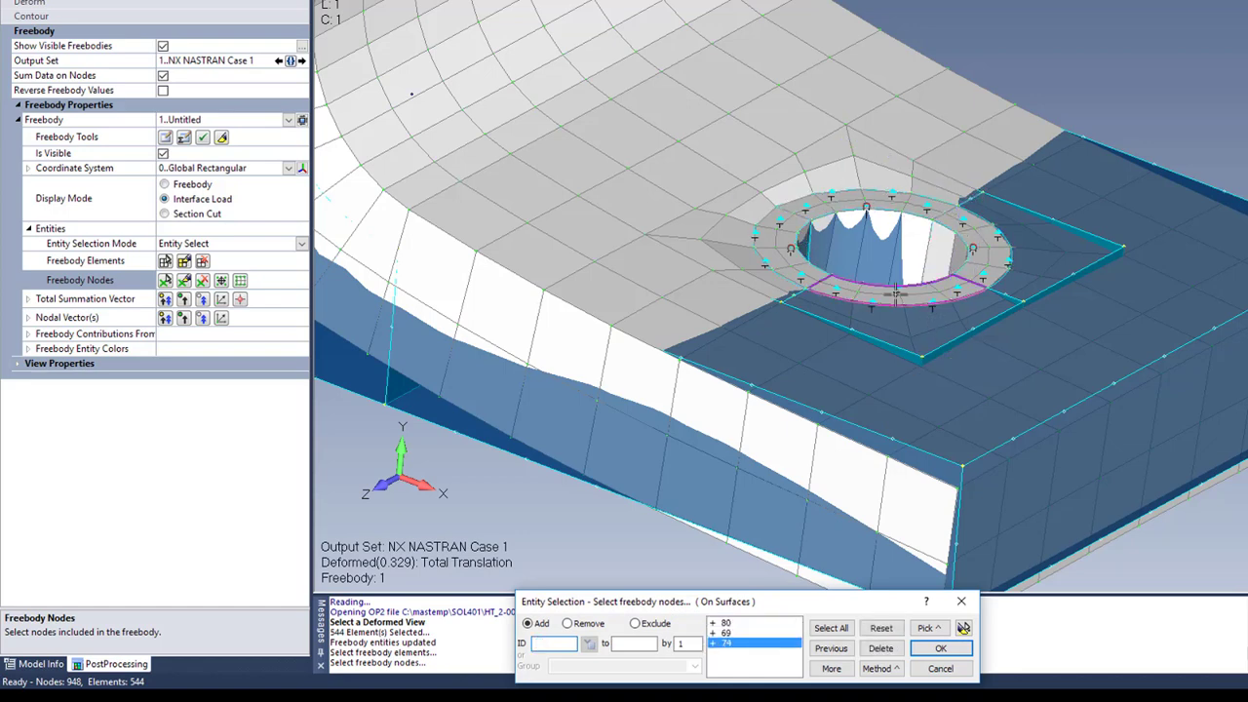
key("Return")
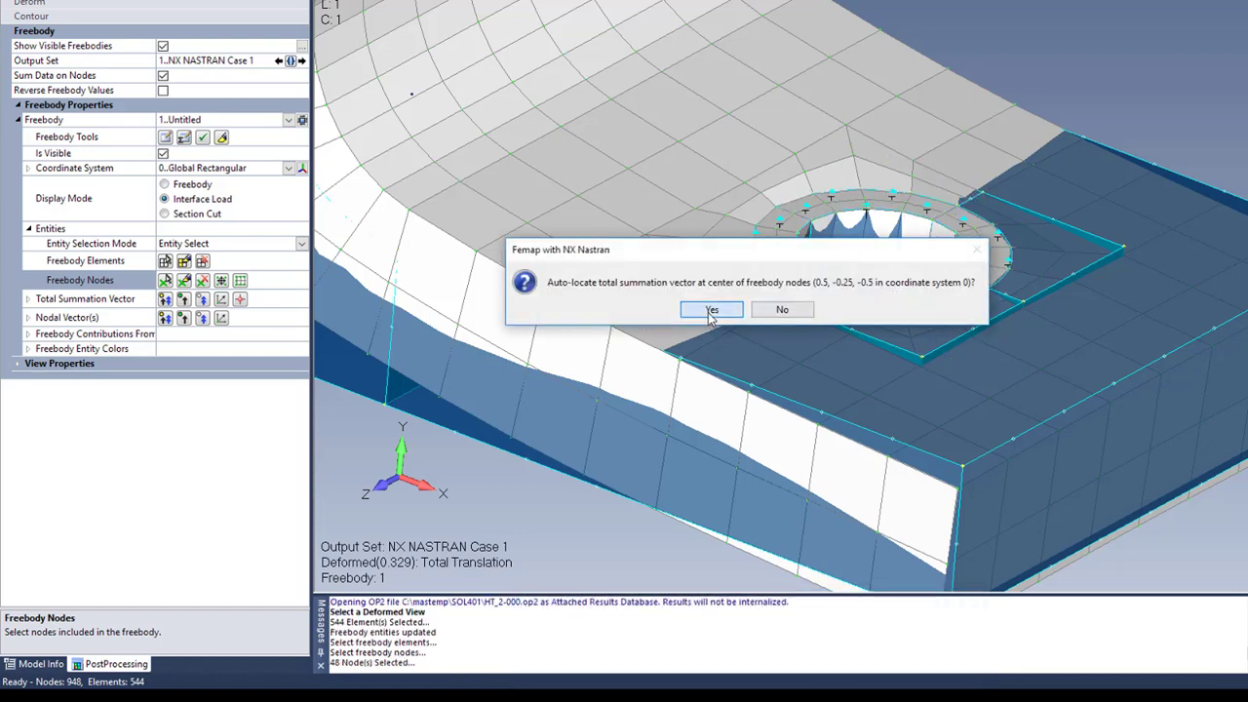
left_click(710, 310)
Hide the freebody's nodal vectors and display only the force components of the total summation vector at the bolt hole.
middle_click_drag(723, 349, 751, 337)
scroll(763, 273, "up", 2)
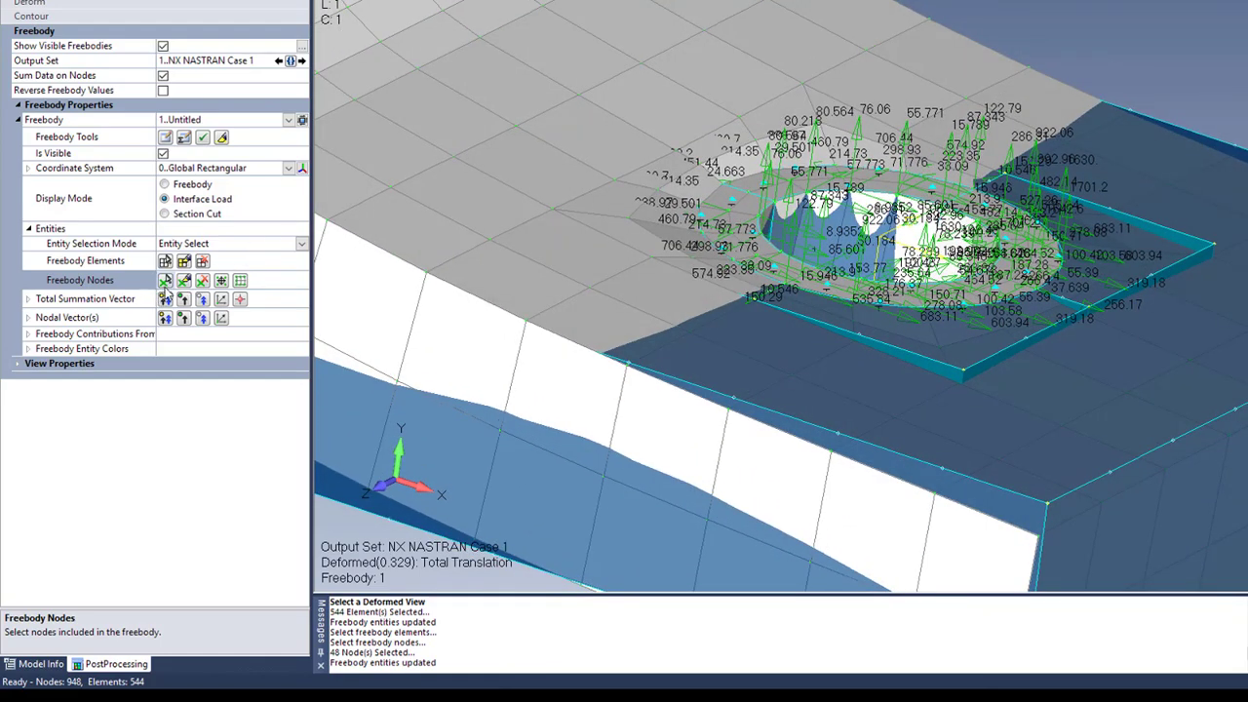
left_click(166, 281)
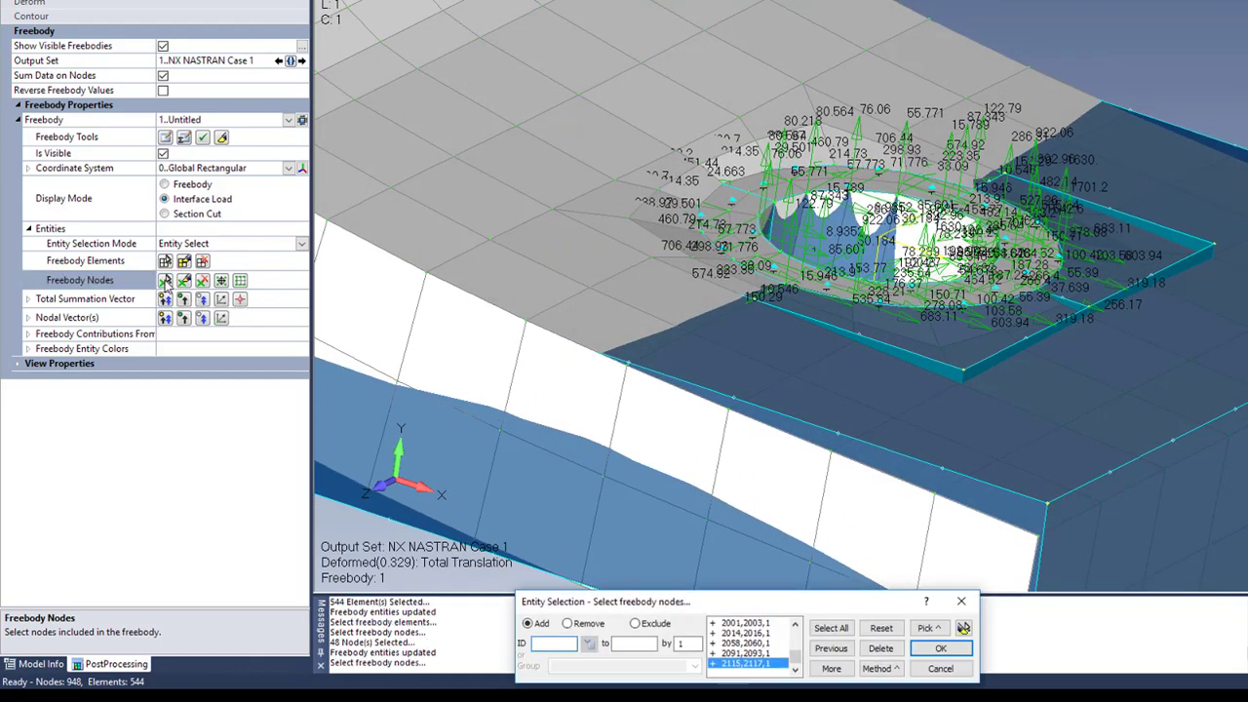
key("Return")
left_click(166, 300)
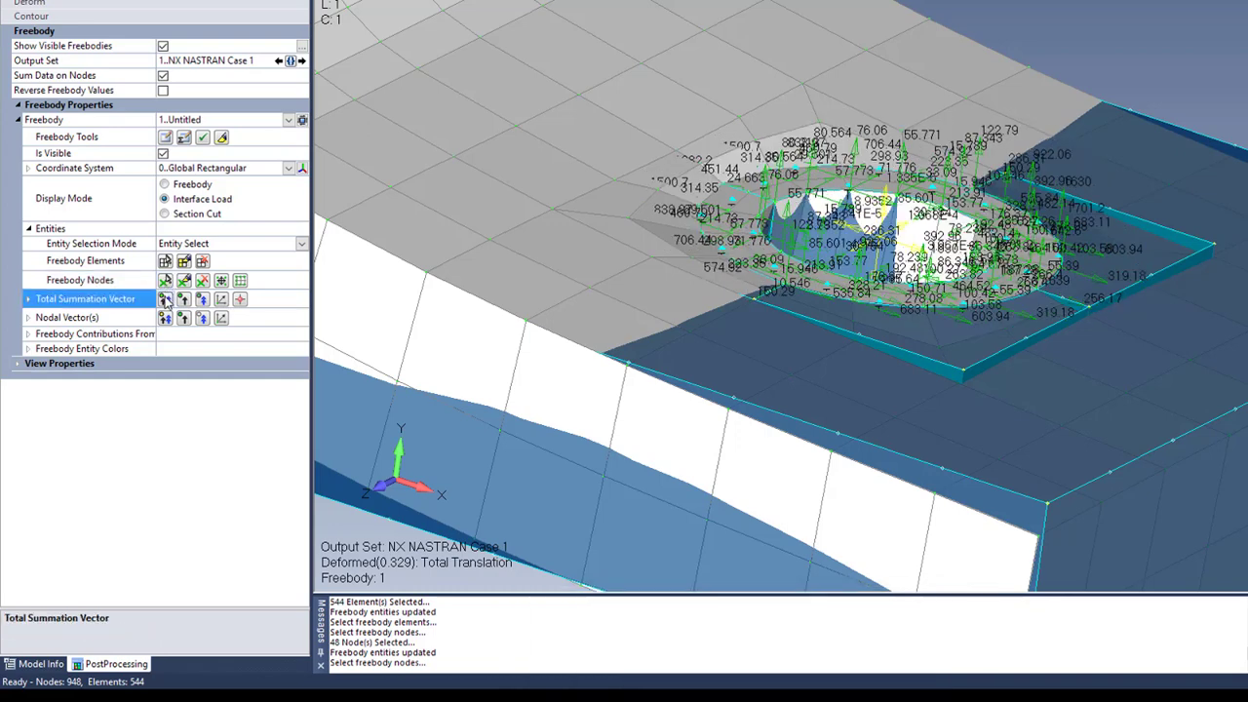
left_click(166, 301)
left_click(165, 319)
middle_click_drag(850, 249, 847, 279)
scroll(847, 263, "up", 3)
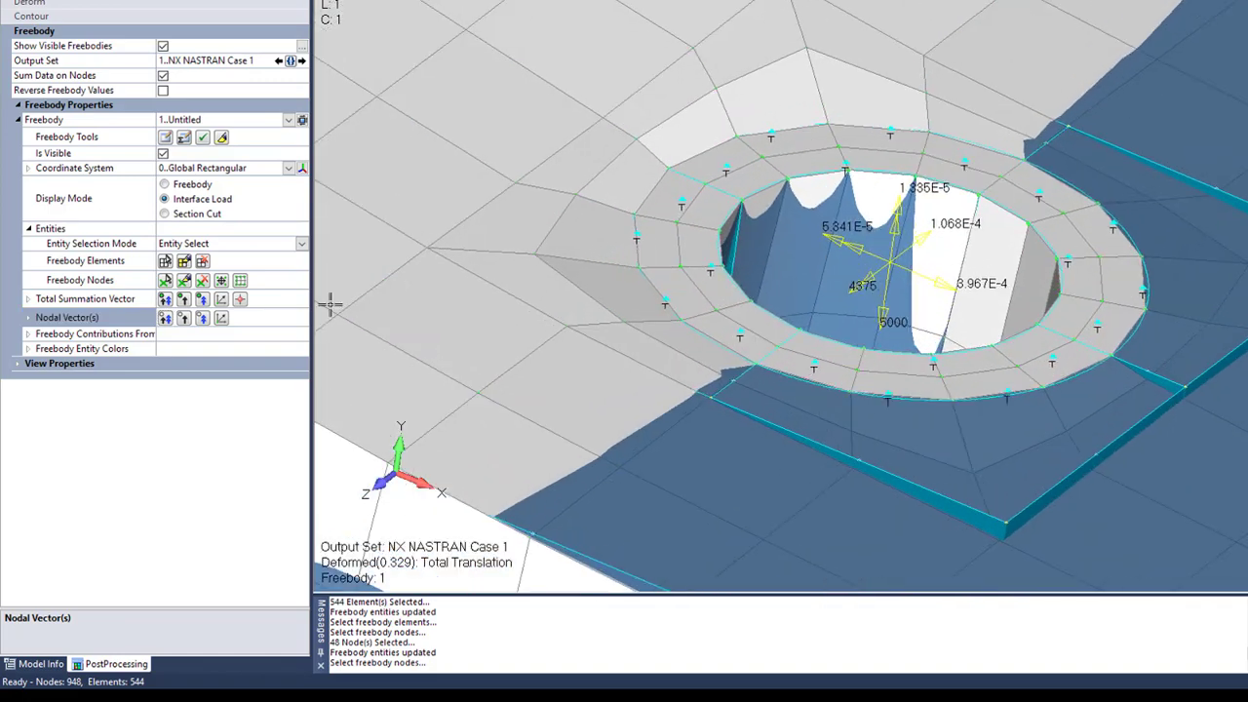
left_click(203, 300)
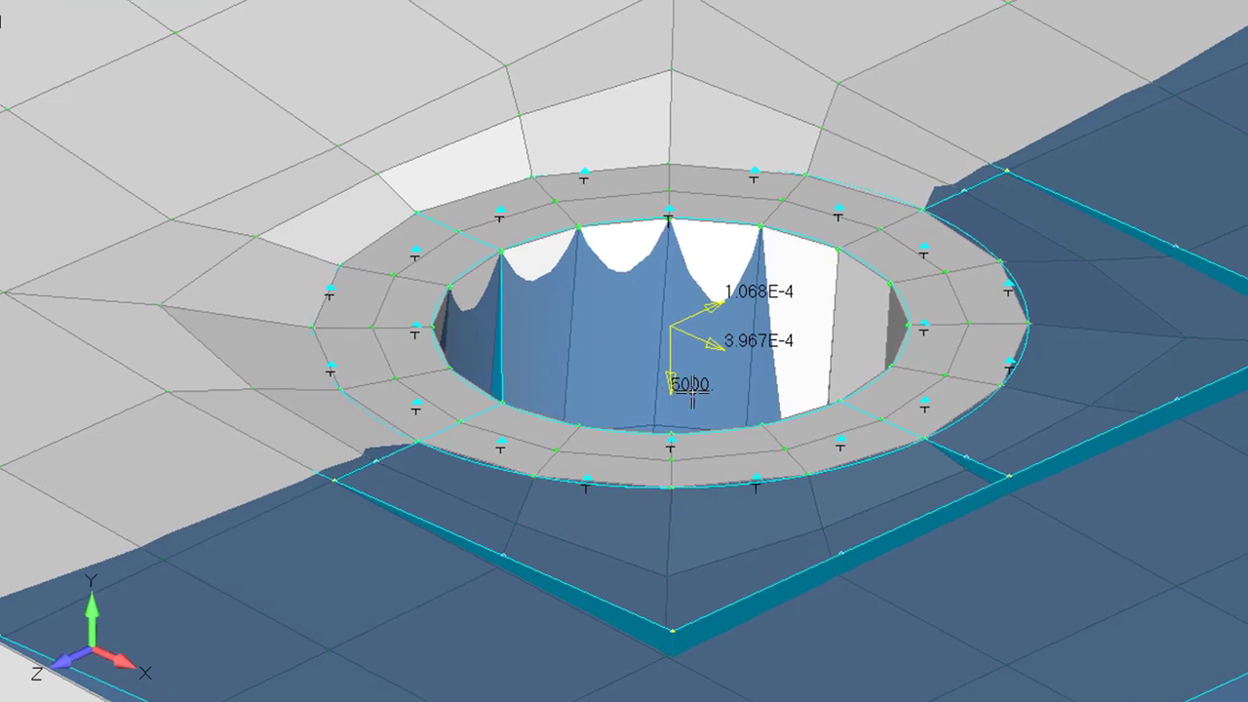
Return the bracket to its undeformed view and turn off the display of visible freebodies.
scroll(678, 390, "down", 3)
scroll(682, 396, "down", 3)
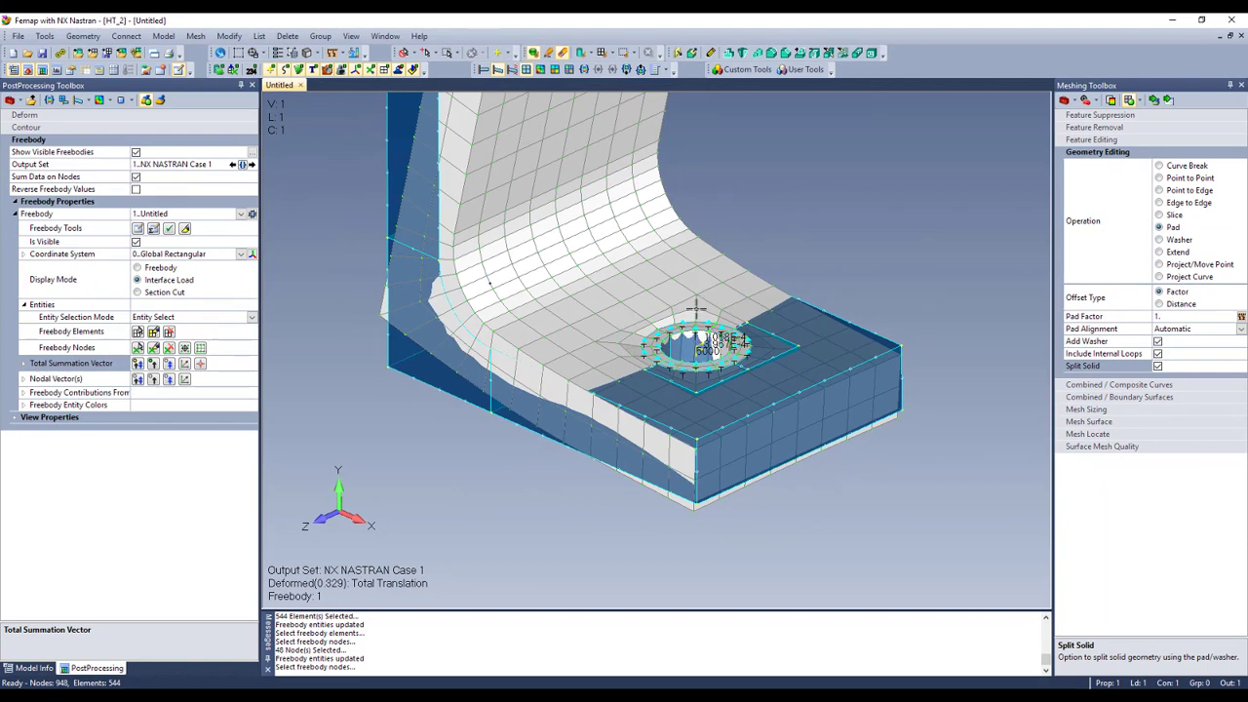
middle_click_drag(696, 309, 712, 339, "ctrl")
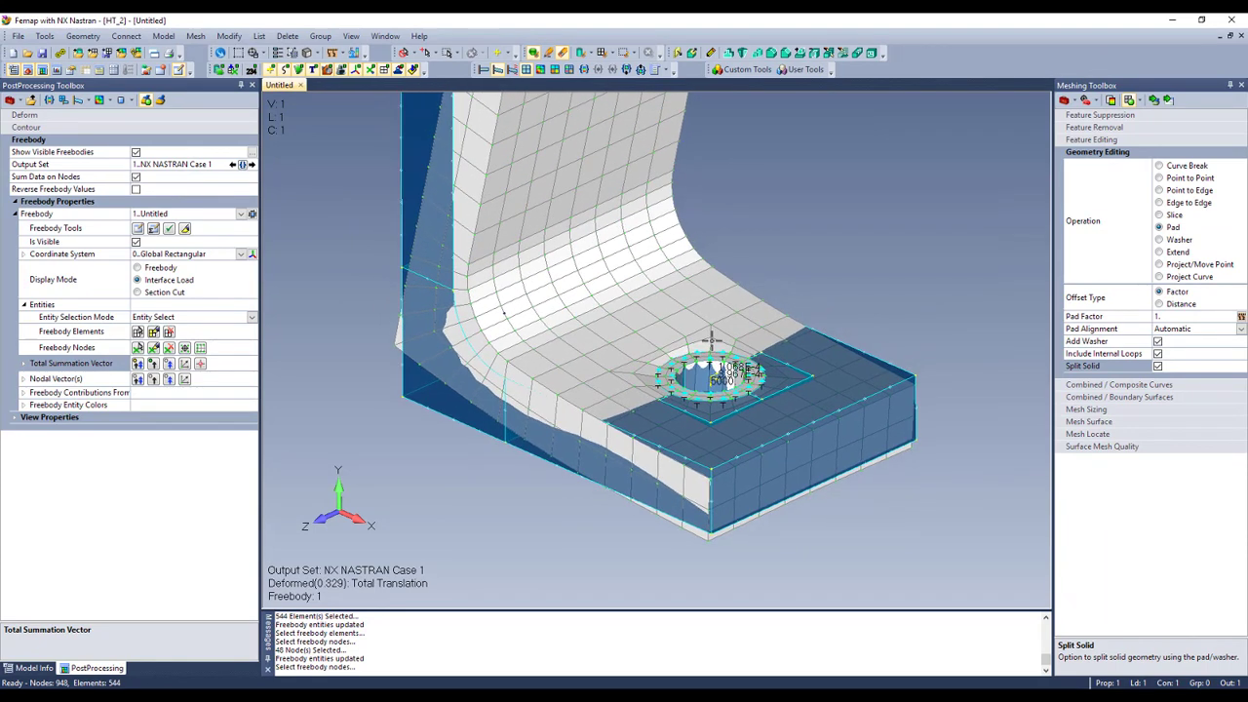
middle_click_drag(678, 391, 671, 371)
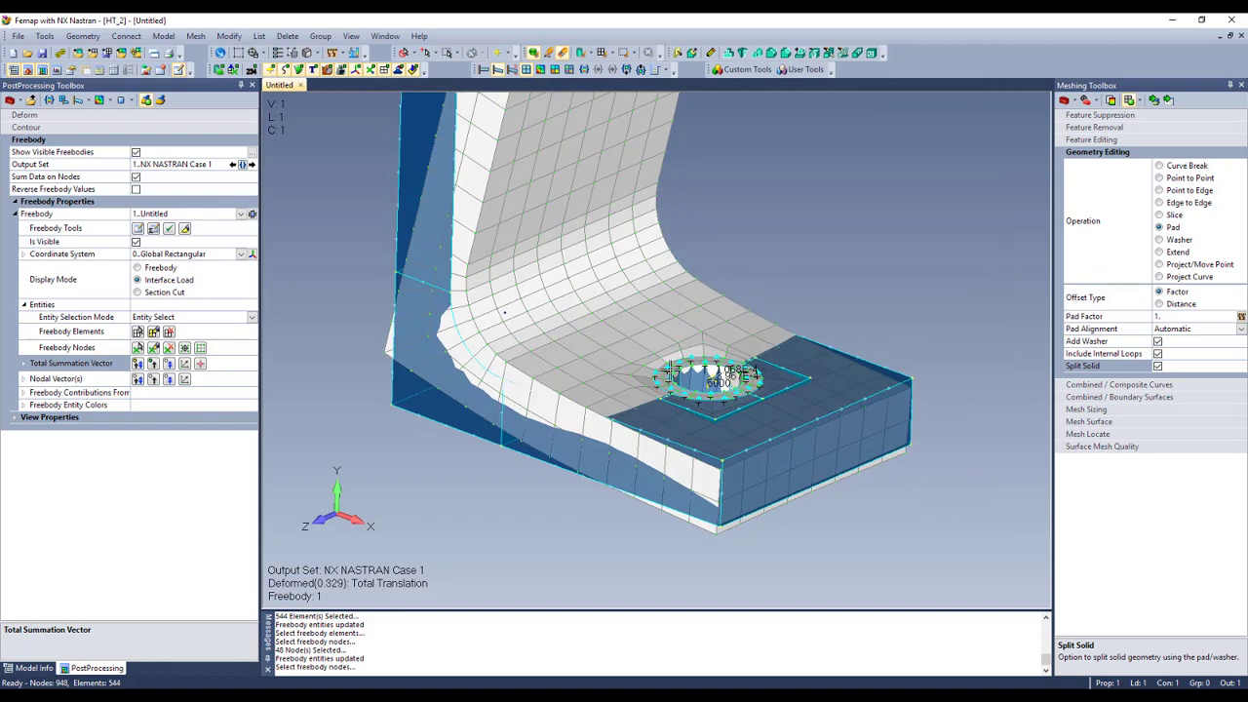
left_click(483, 70)
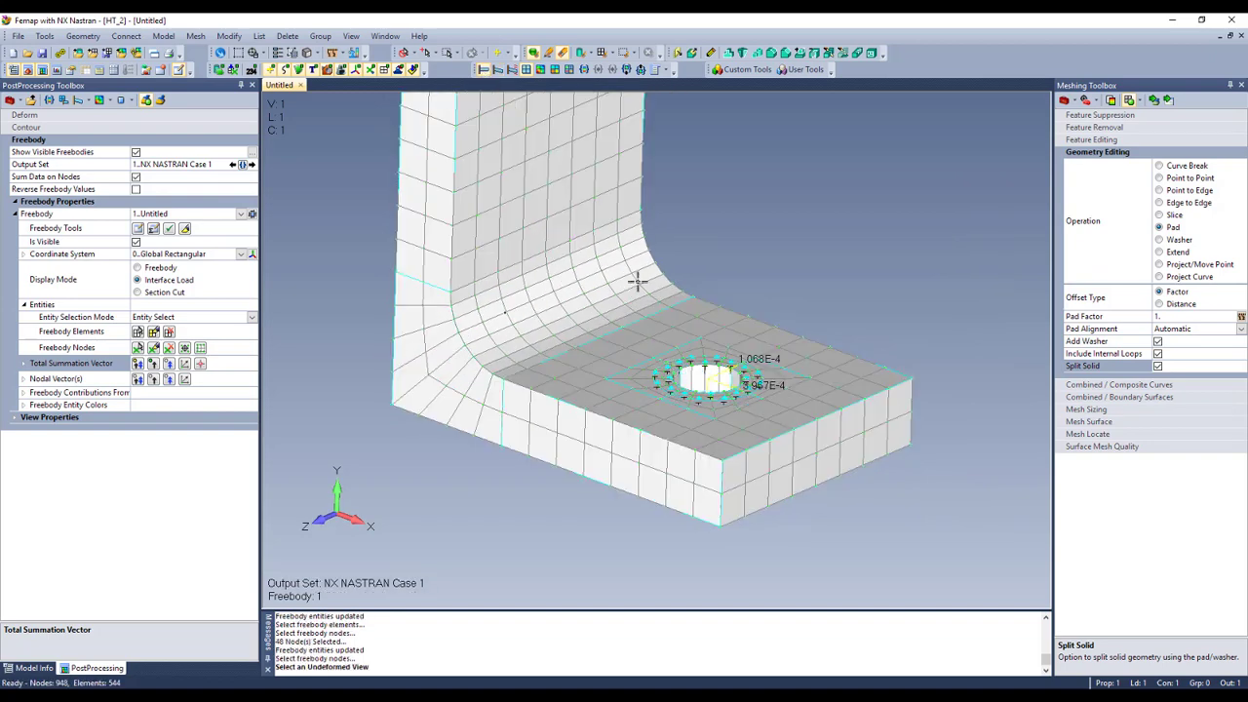
middle_click_drag(638, 281, 644, 291)
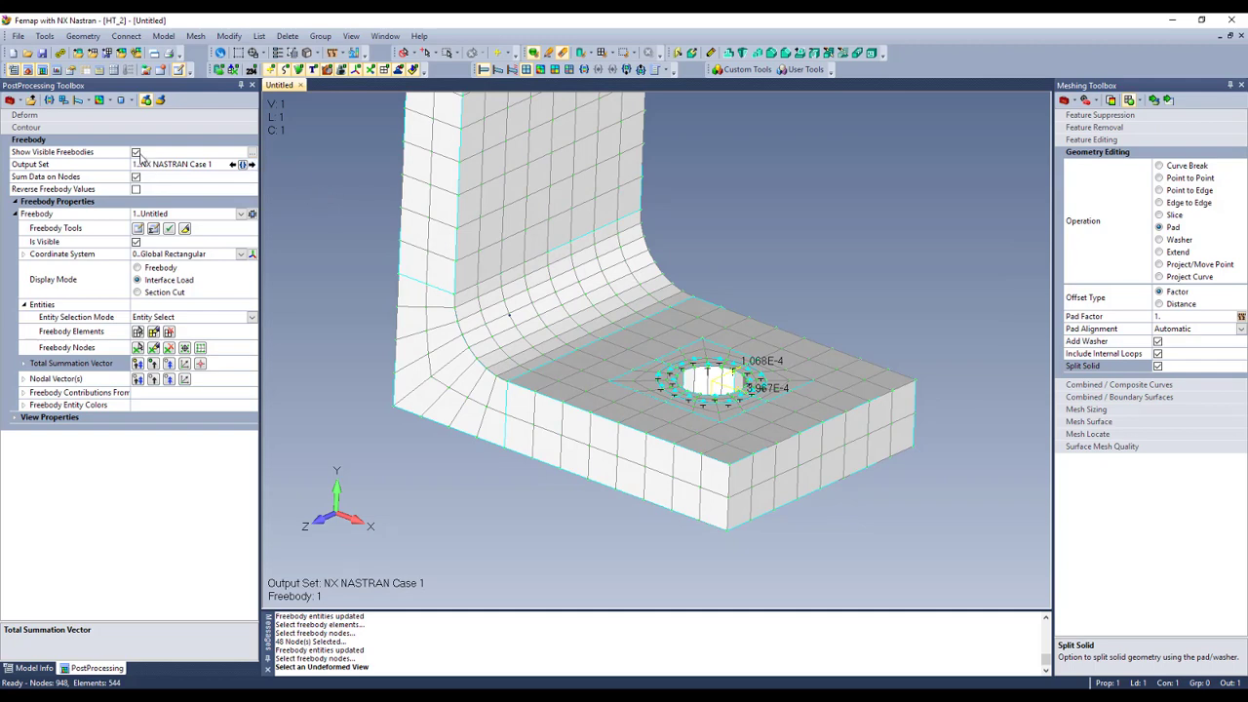
left_click(135, 153)
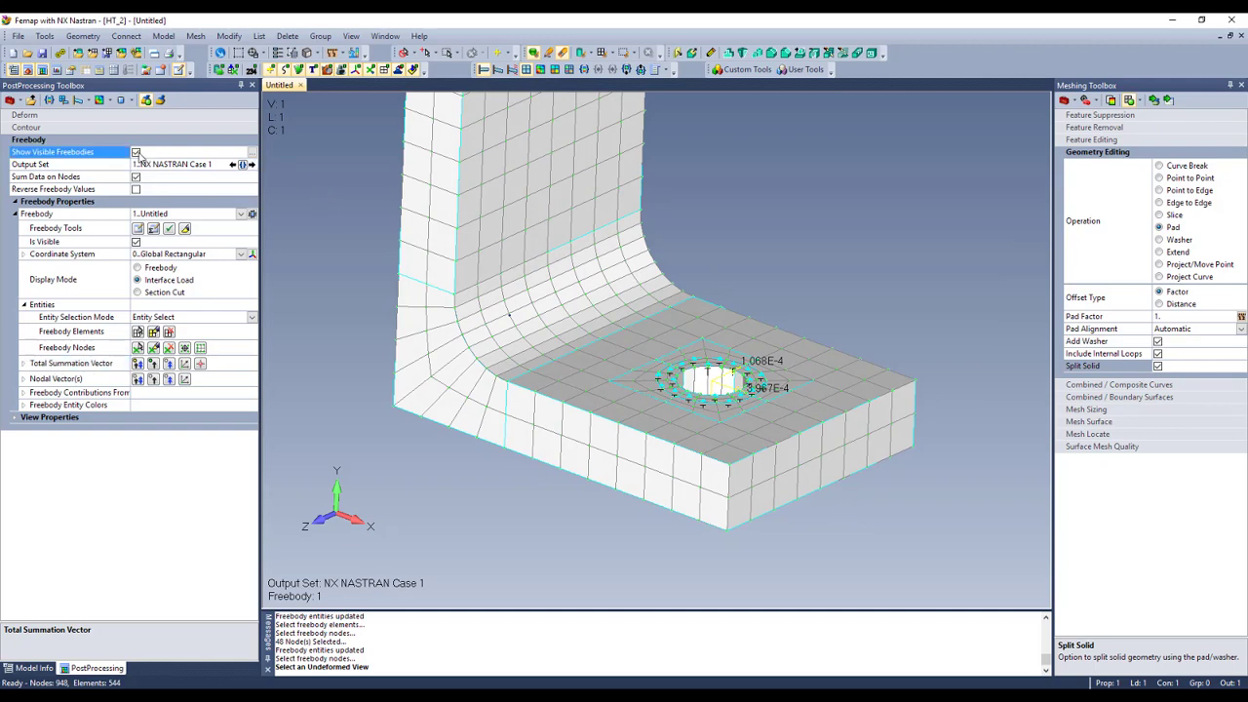
Start a new function in the model titled "Displacement vs. Force", keeping the Dimensionless type.
left_click(32, 668)
middle_click_drag(606, 366, 656, 222)
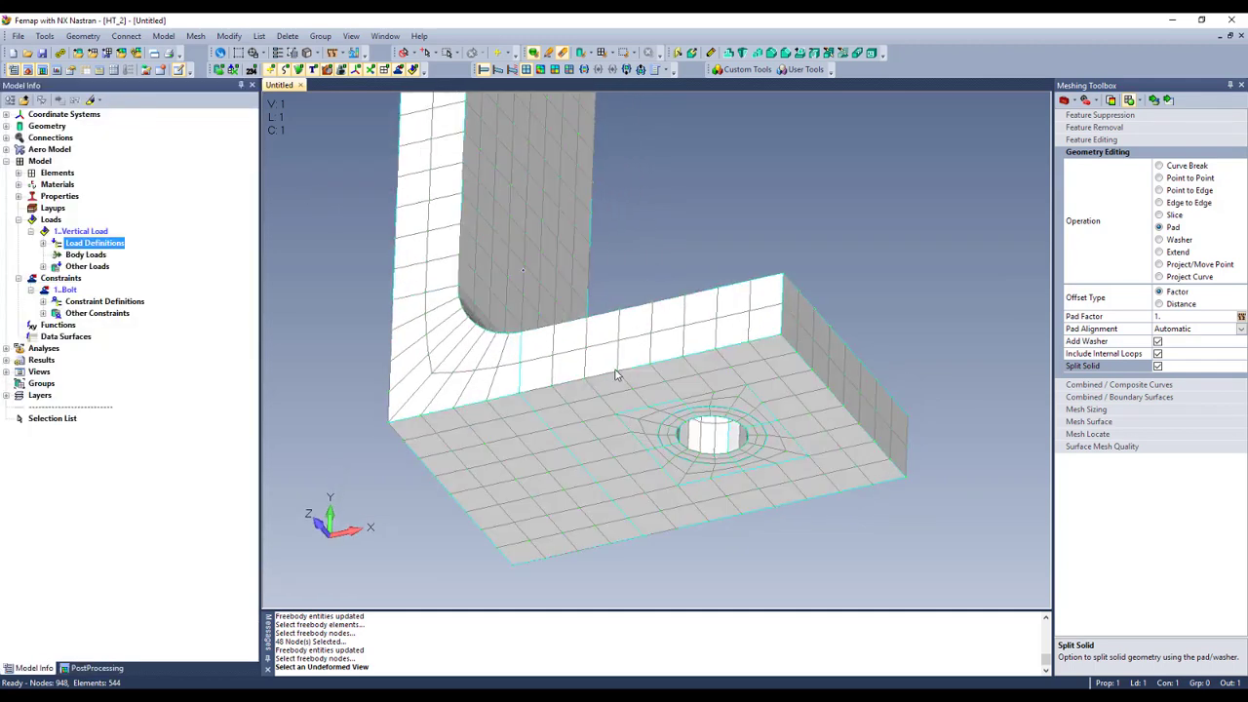
mouse_move(617, 371)
middle_mouse_down()
mouse_move(593, 449)
mouse_move(624, 356)
middle_mouse_up()
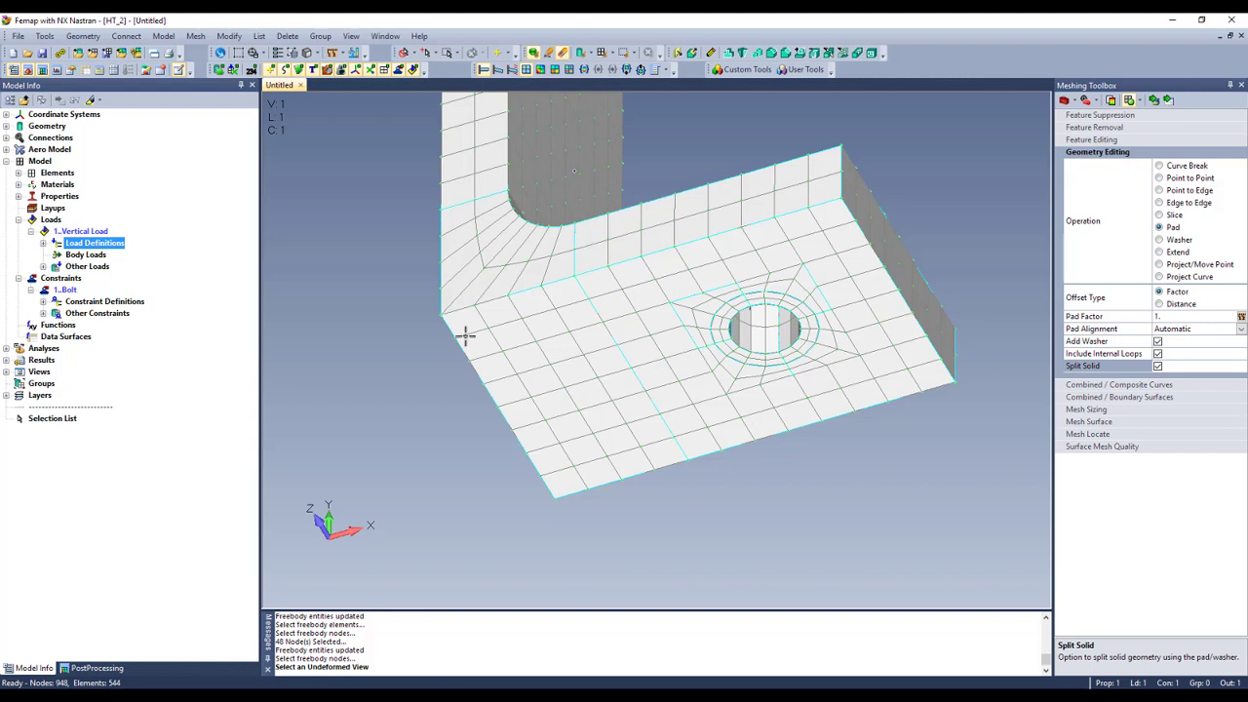
left_click(56, 326)
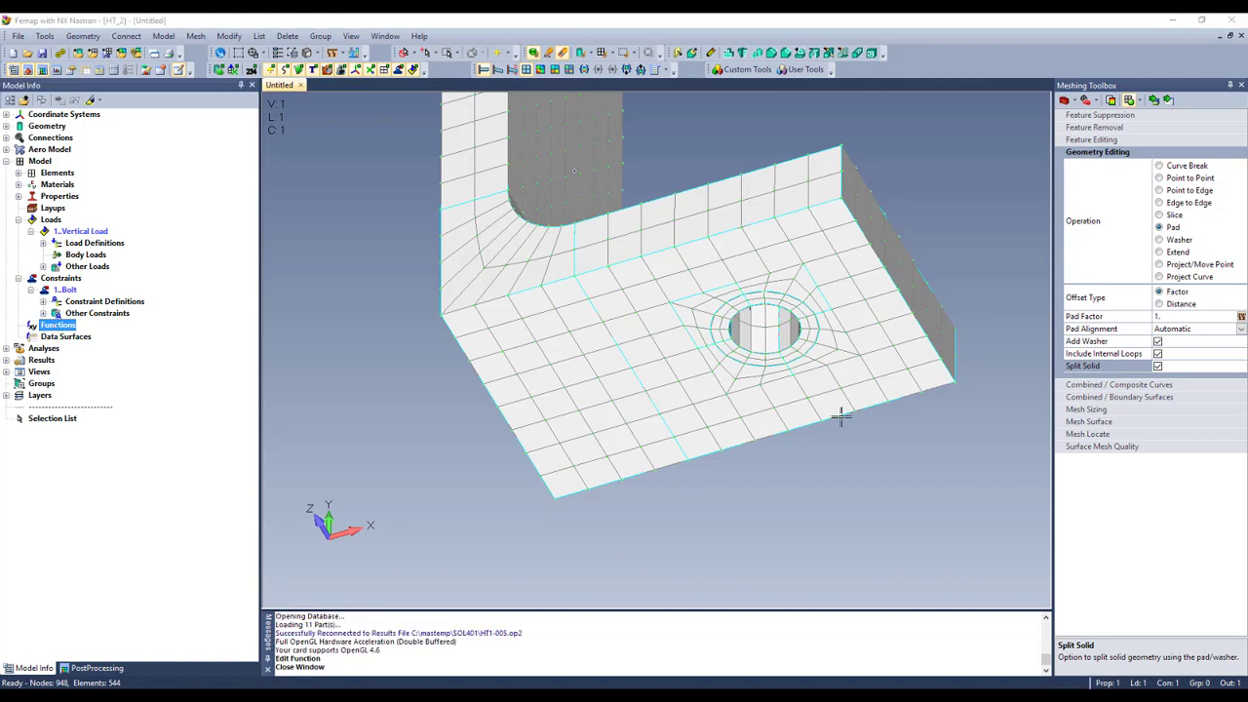
right_click(51, 332)
left_click(76, 335)
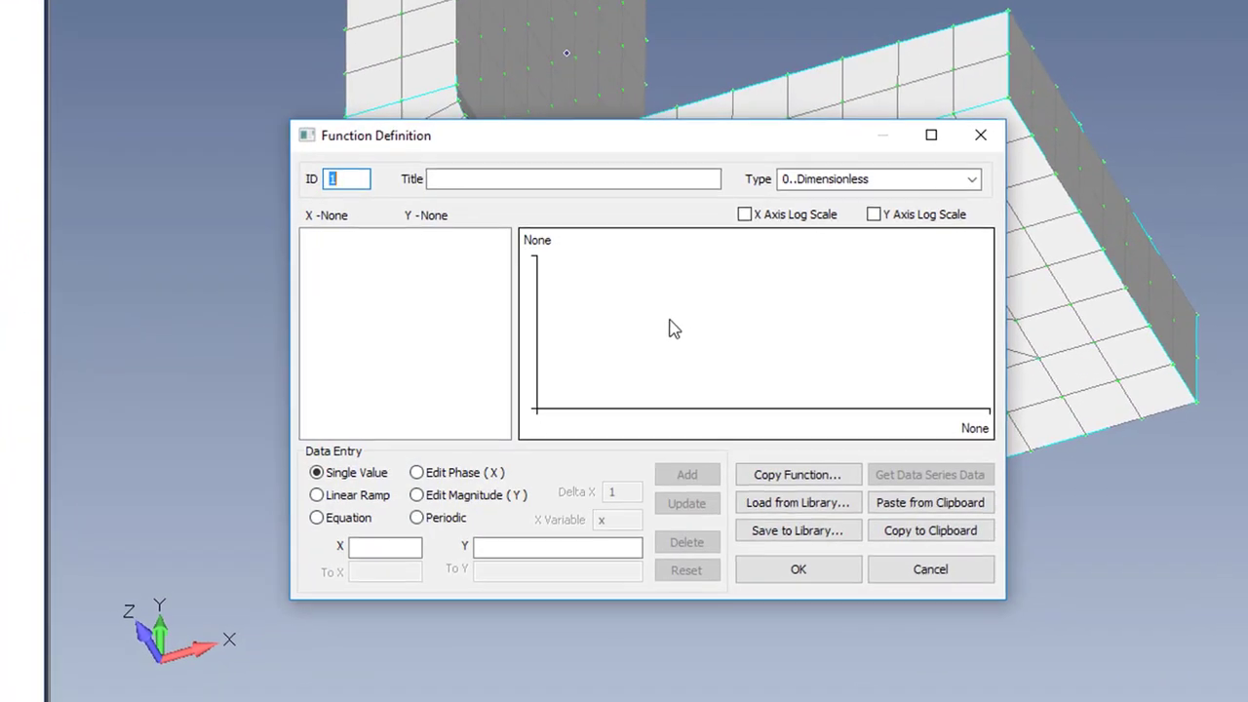
left_click(525, 180)
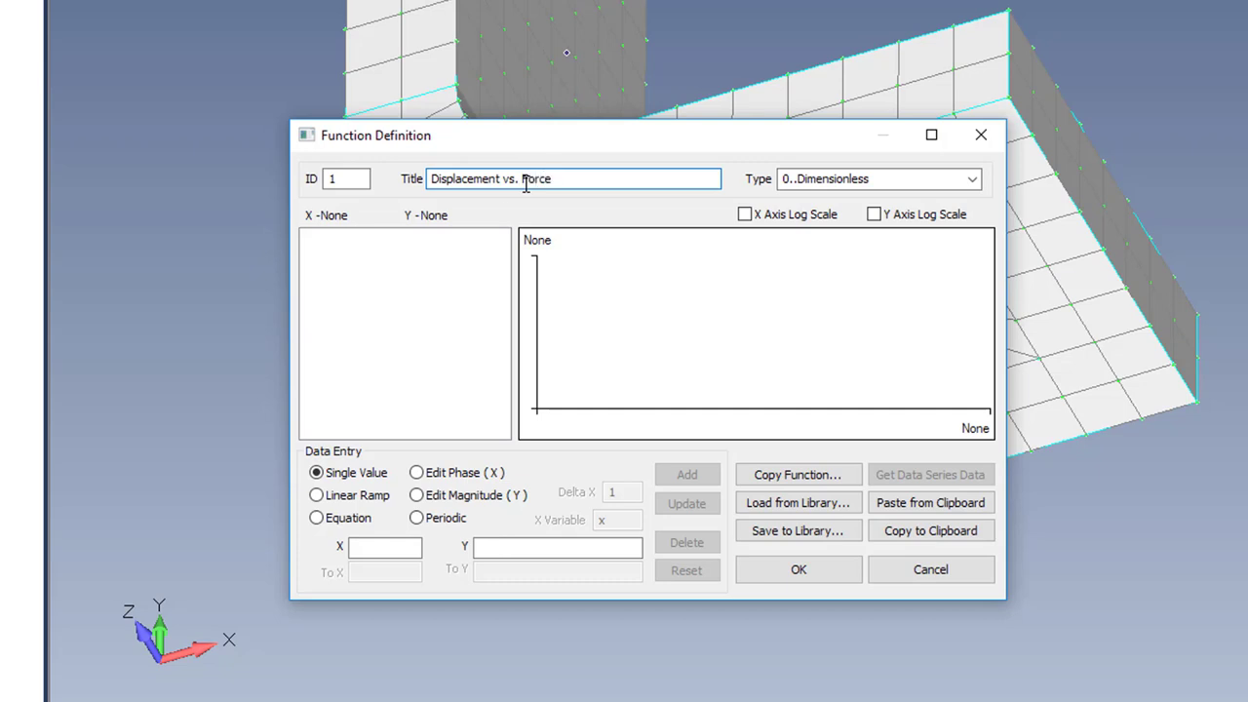
Add the zero-force points X -10, Y 0 and X 0, Y 0 to the Displacement vs. Force function.
left_click(386, 548)
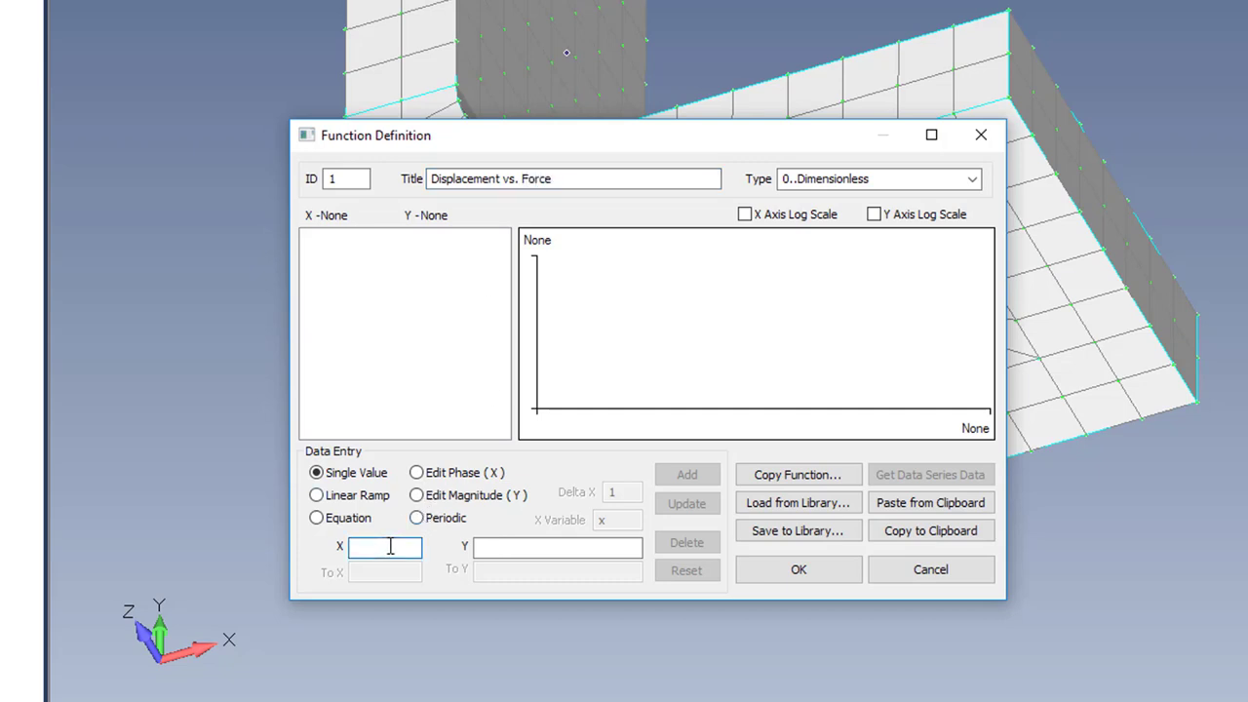
type("-")
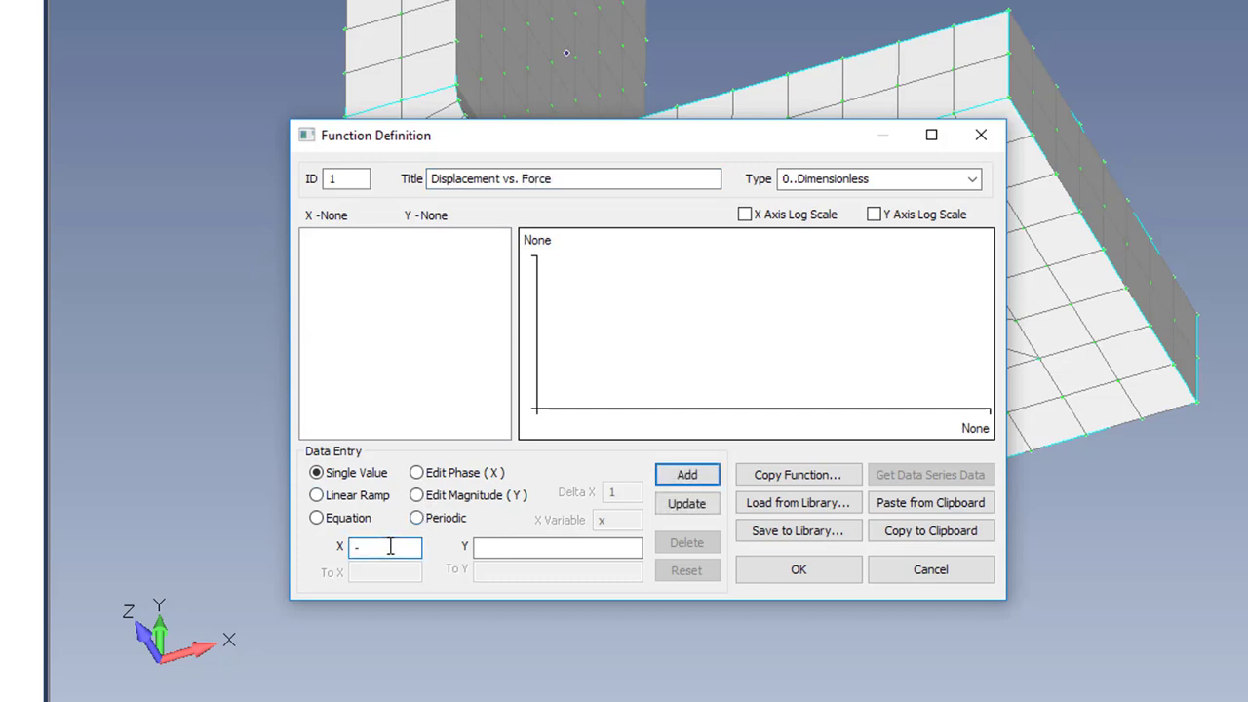
type("10")
key("Tab")
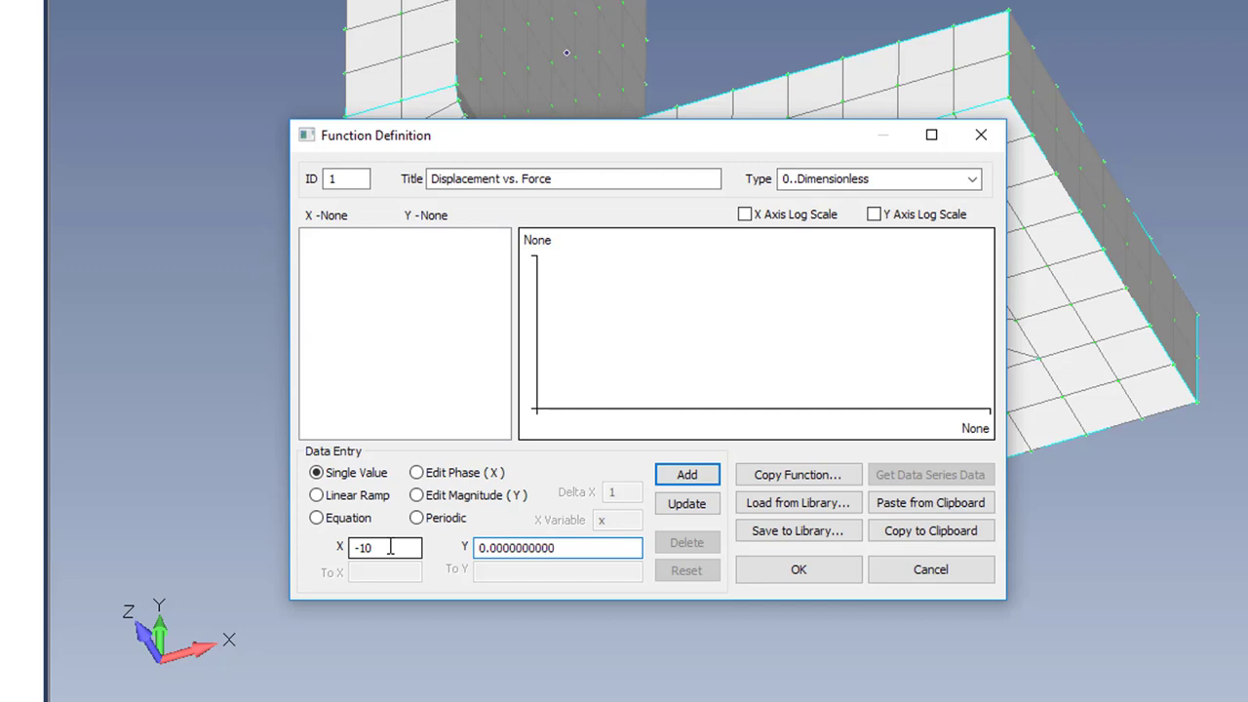
key("BackSpace")
key("BackSpace")
key("BackSpace")
key("BackSpace")
key("BackSpace")
key("BackSpace")
key("BackSpace")
key("BackSpace")
key("BackSpace")
key("BackSpace")
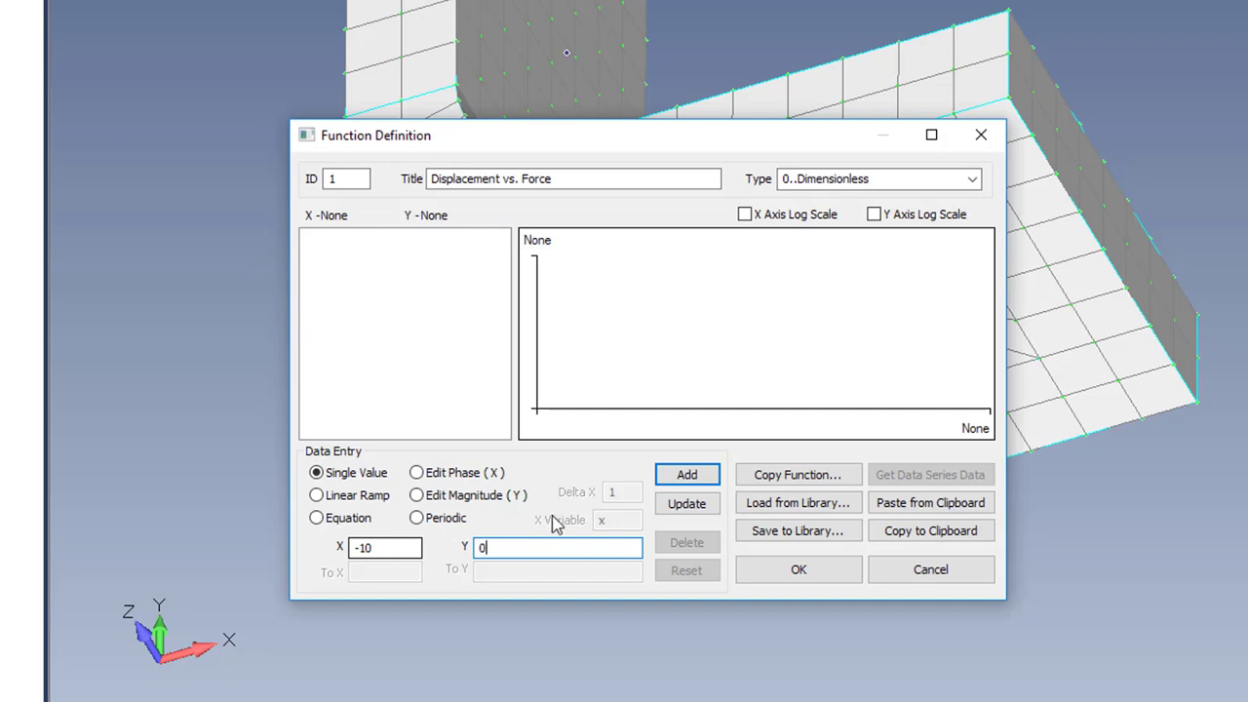
left_click(686, 476)
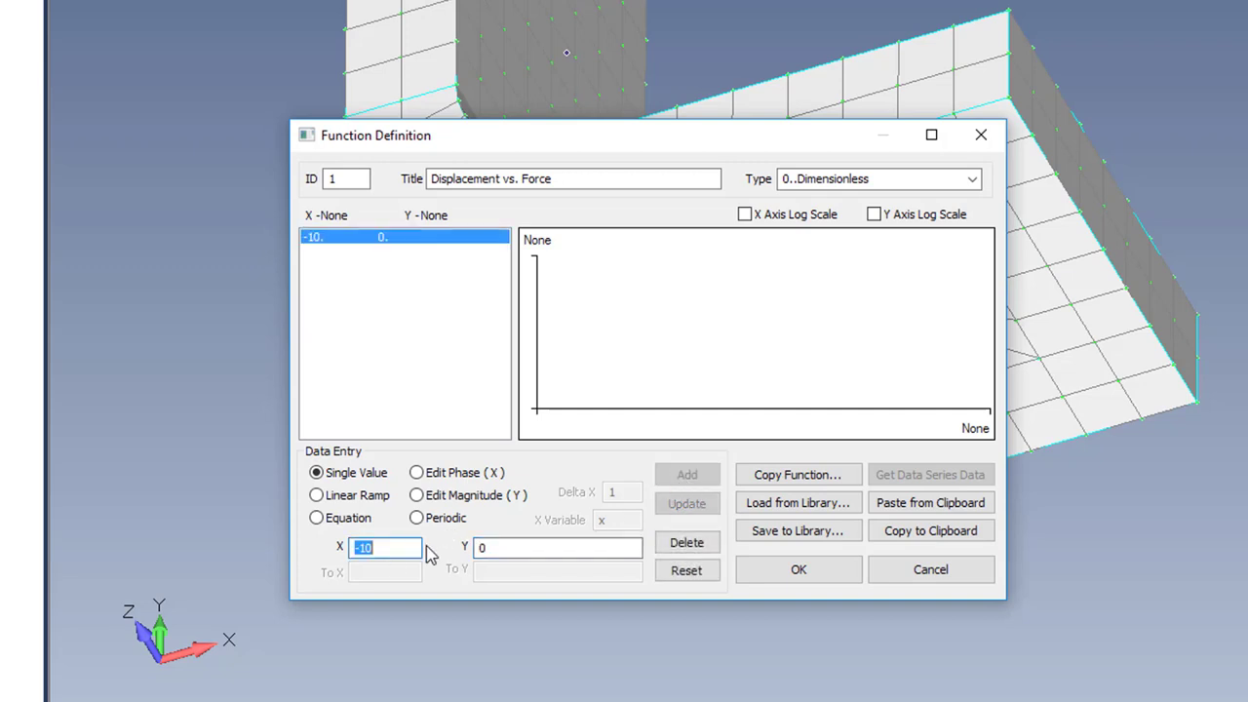
type("0")
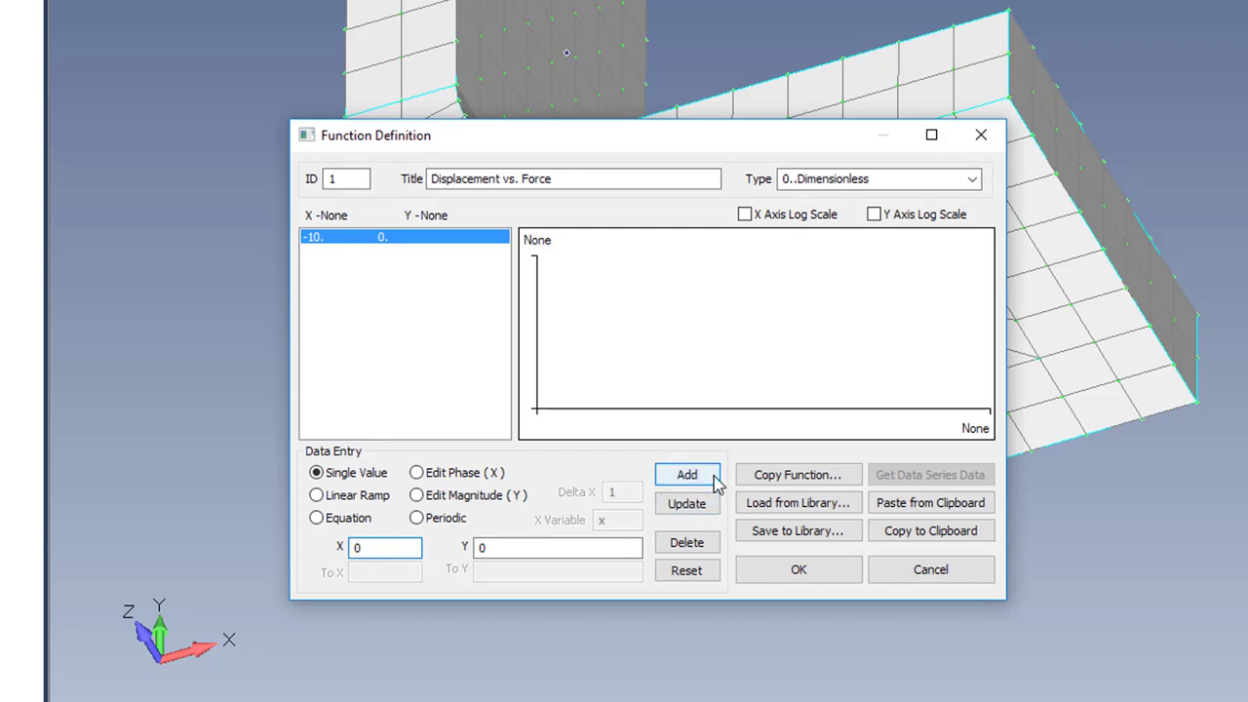
left_click(715, 478)
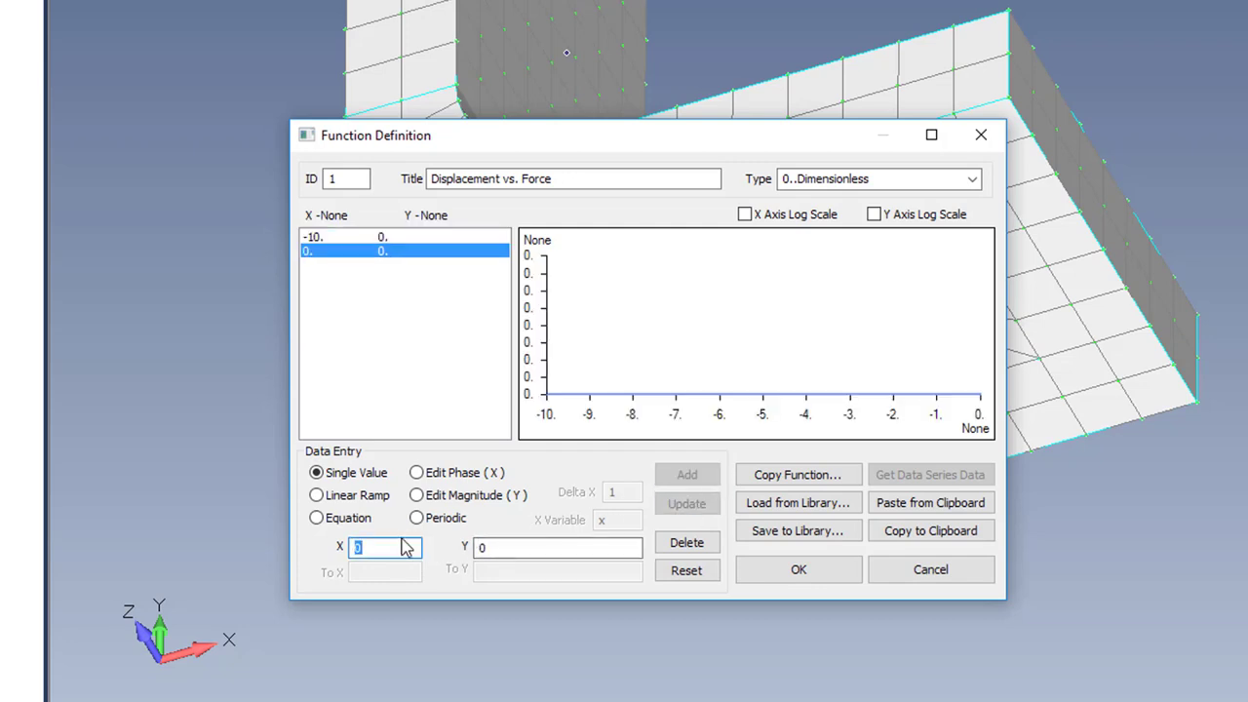
Add the points X 1E-6, Y 100000 and X 10, Y 100000 to the function and save it.
type(".000")
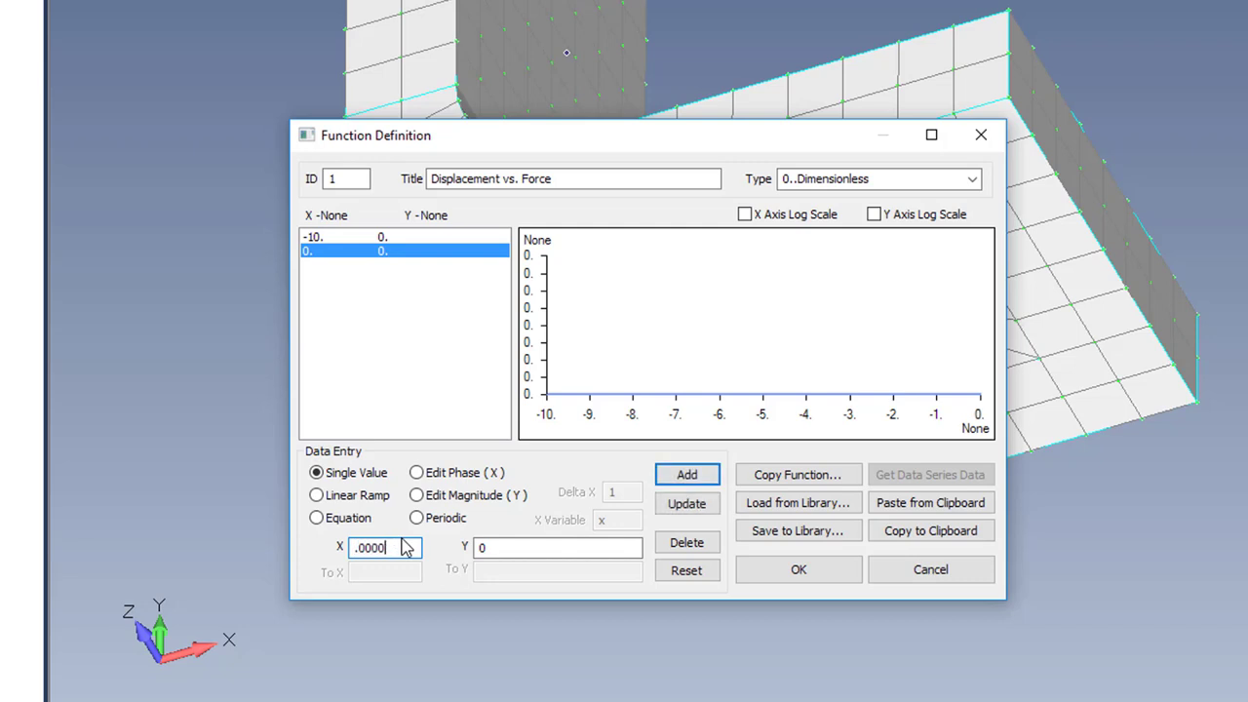
key("BackSpace")
key("BackSpace")
key("BackSpace")
key("BackSpace")
key("BackSpace")
key("BackSpace")
key("BackSpace")
key("Tab")
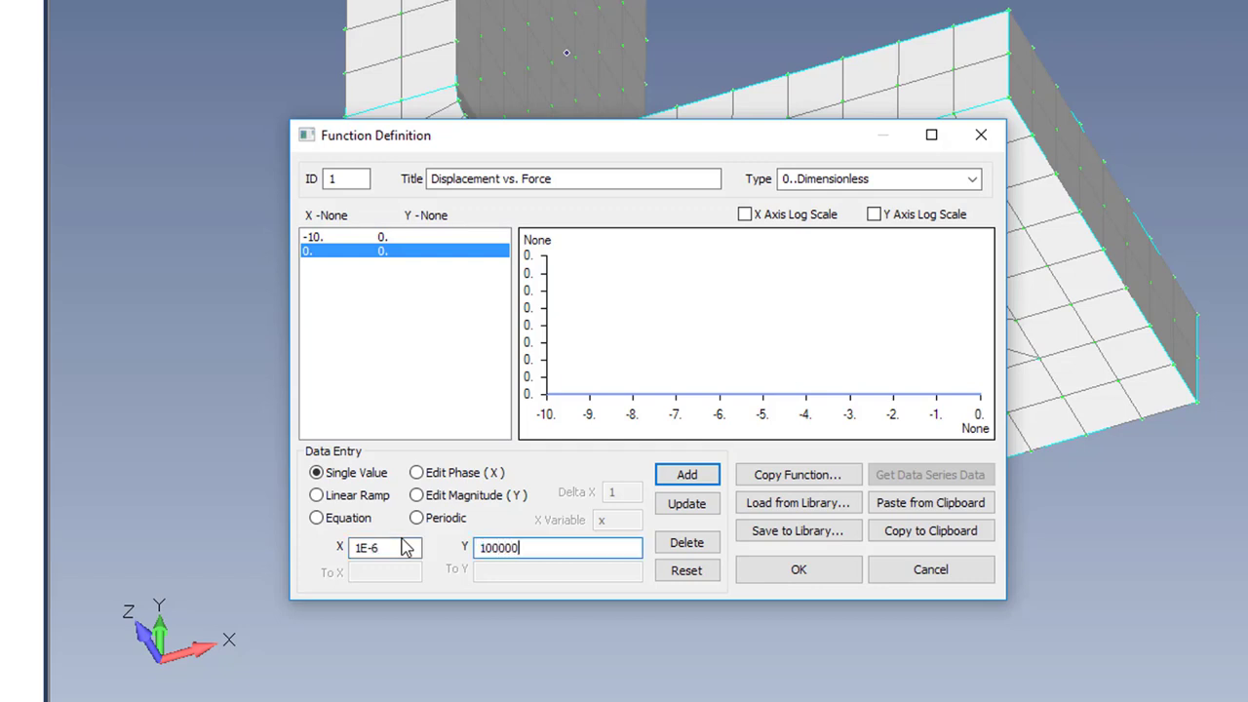
left_click(687, 475)
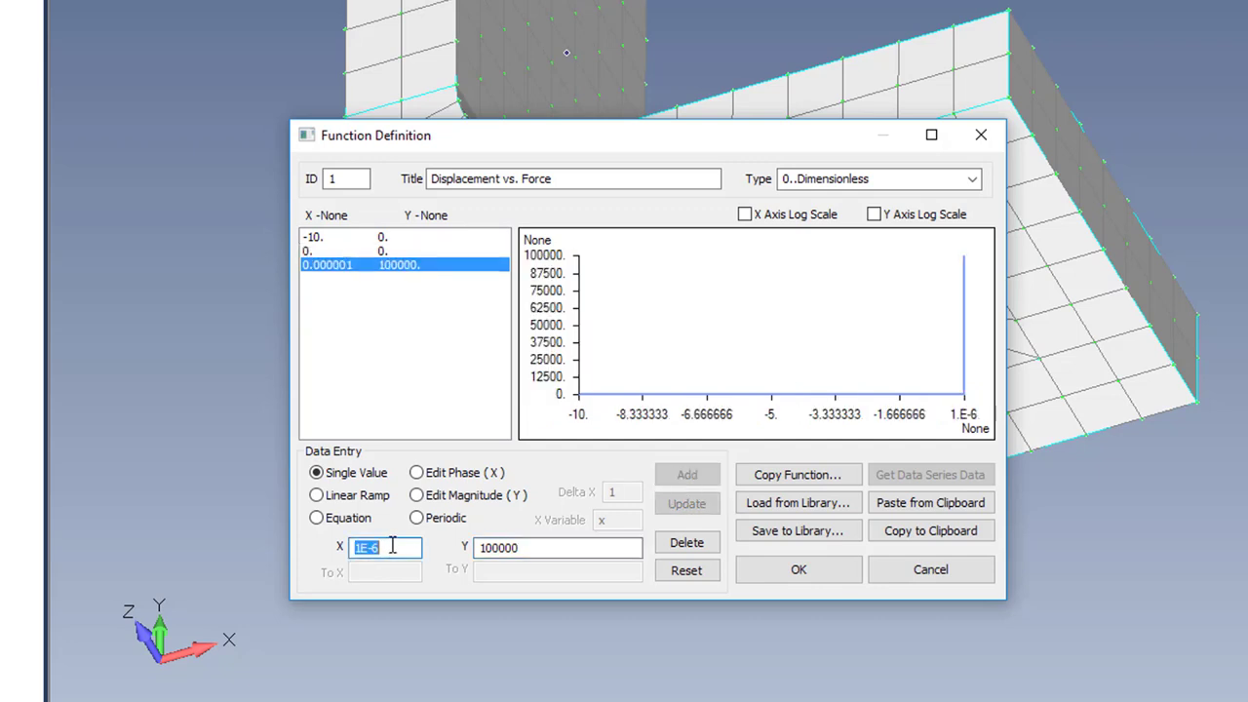
type("10")
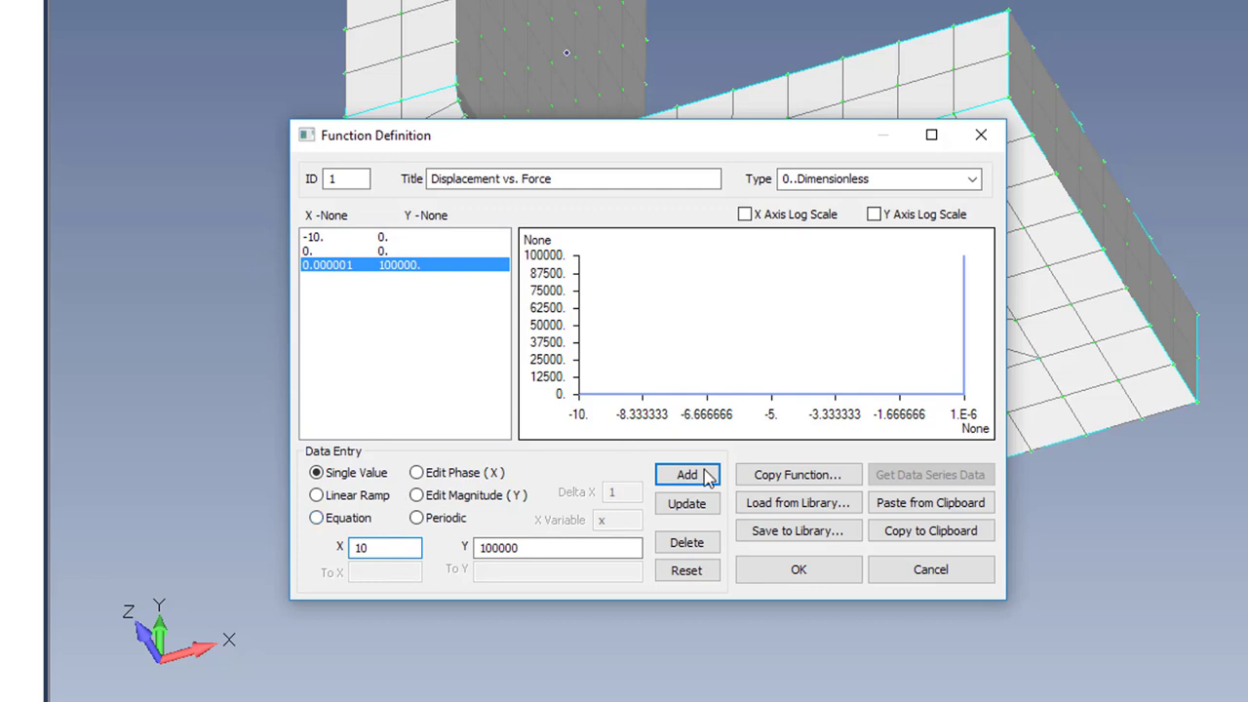
left_click(706, 477)
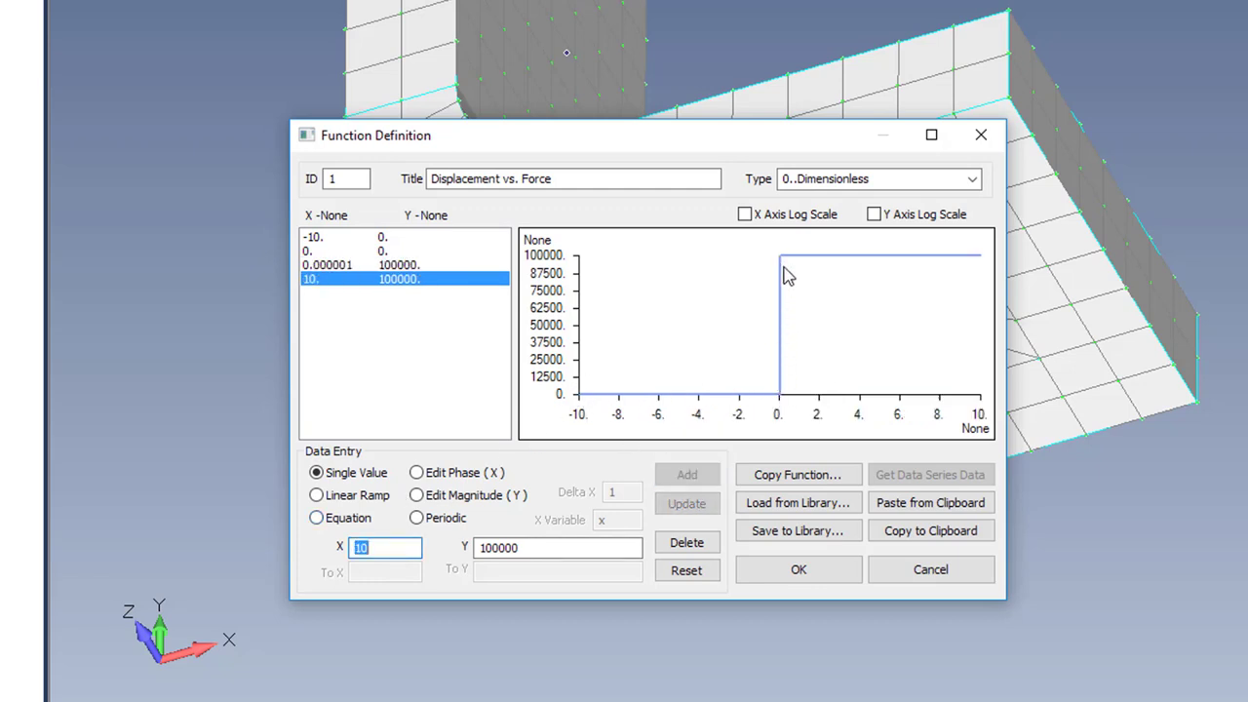
left_click(803, 569)
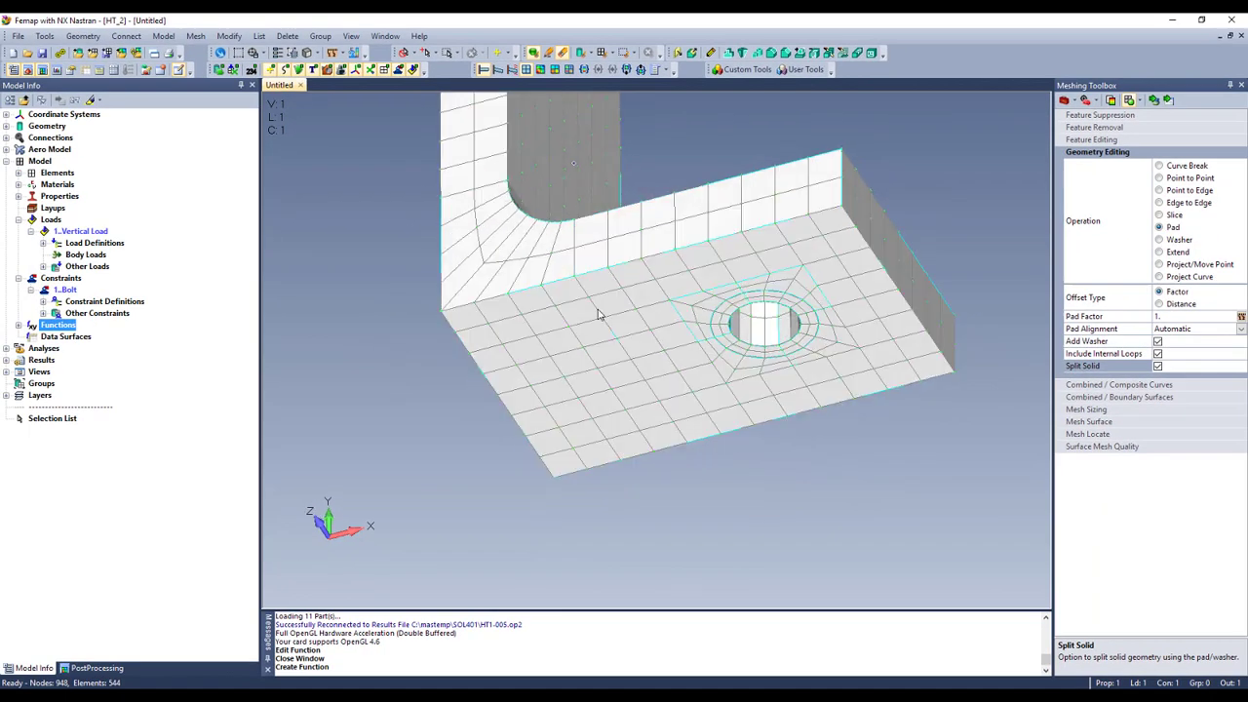
middle_click_drag(691, 437, 597, 359)
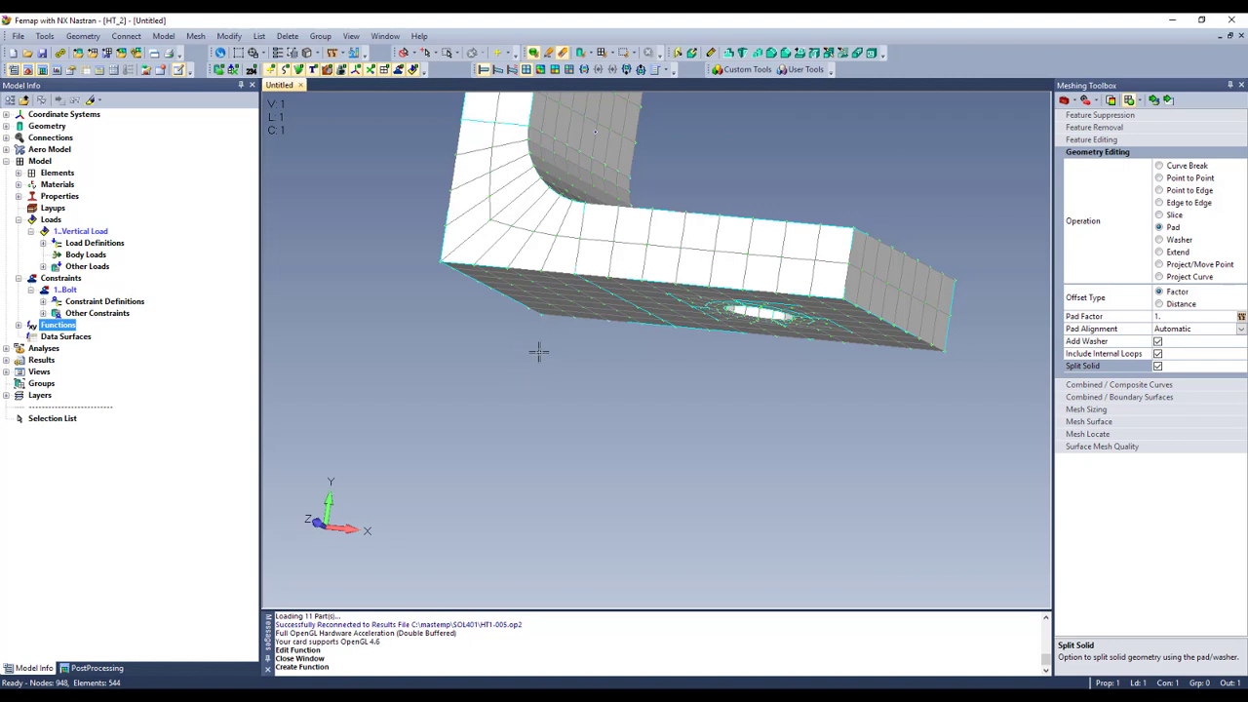
Start a new rectangular coordinate system referenced to Global Rectangular, using the XY Locate method.
middle_click_drag(538, 349, 542, 356)
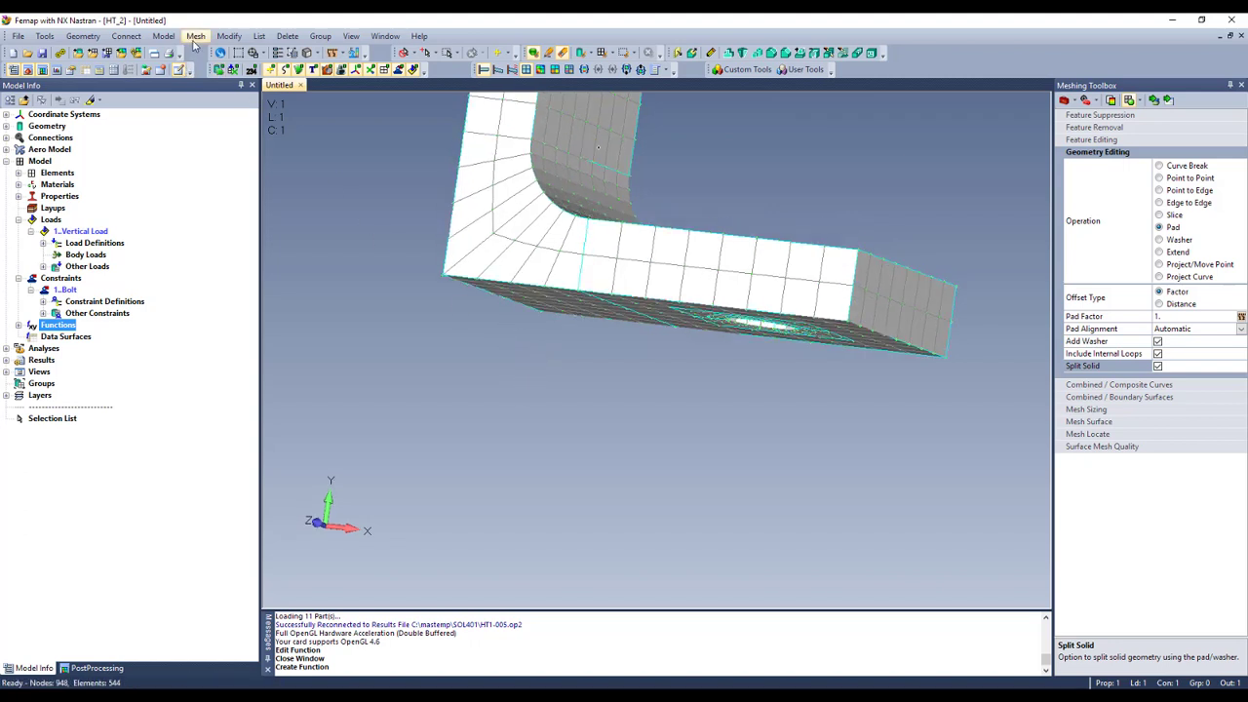
left_click(163, 37)
left_click(191, 52)
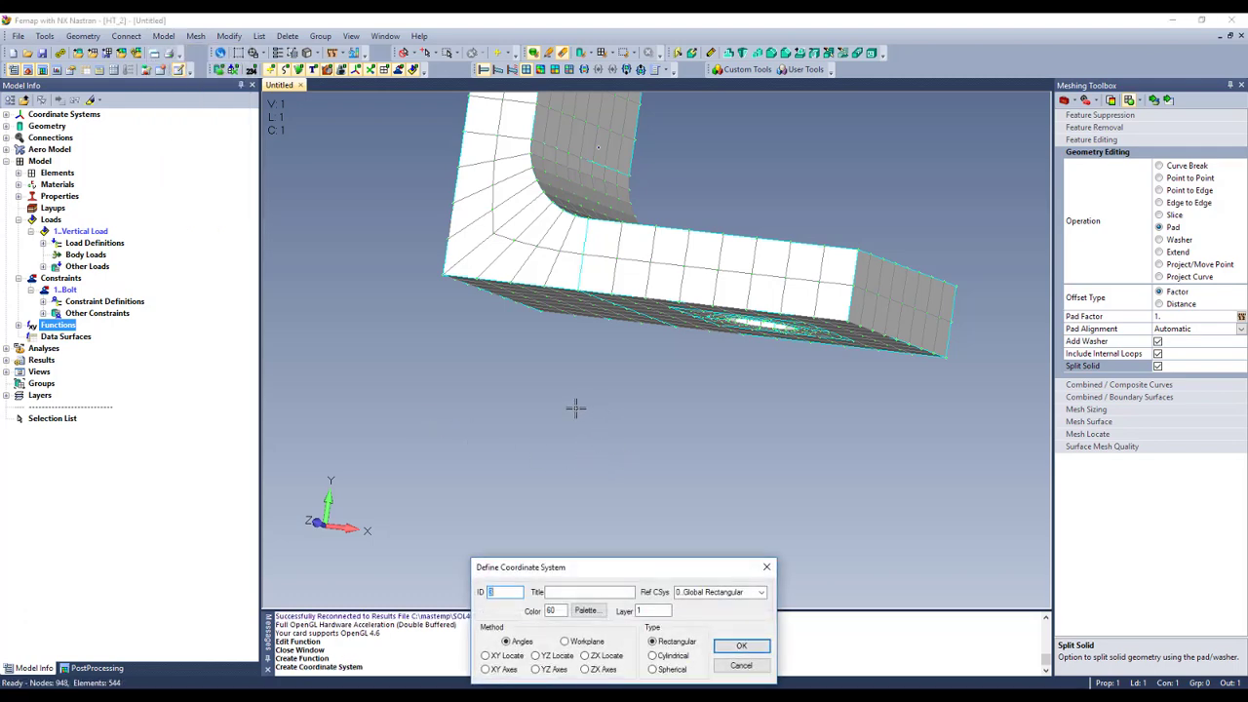
mouse_move(654, 440)
middle_mouse_down()
mouse_move(666, 423)
mouse_move(661, 432)
middle_mouse_up()
scroll(661, 432, "up", 1)
left_click(510, 657)
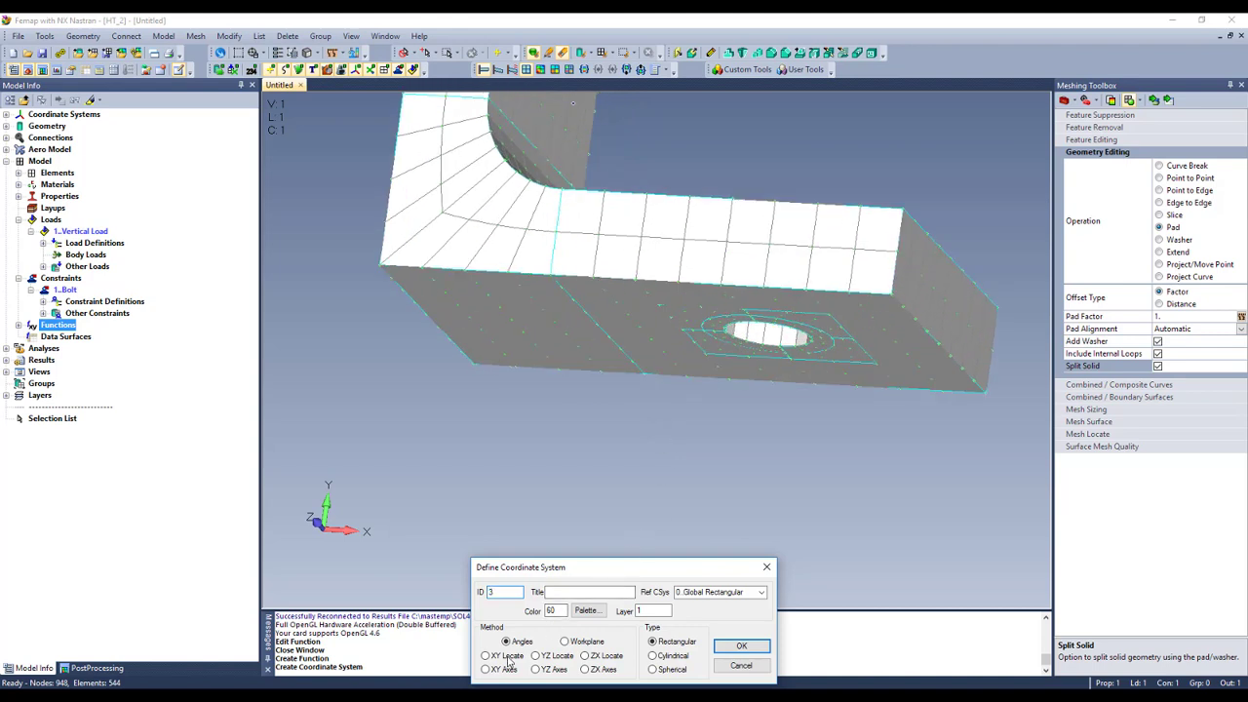
left_click(757, 649)
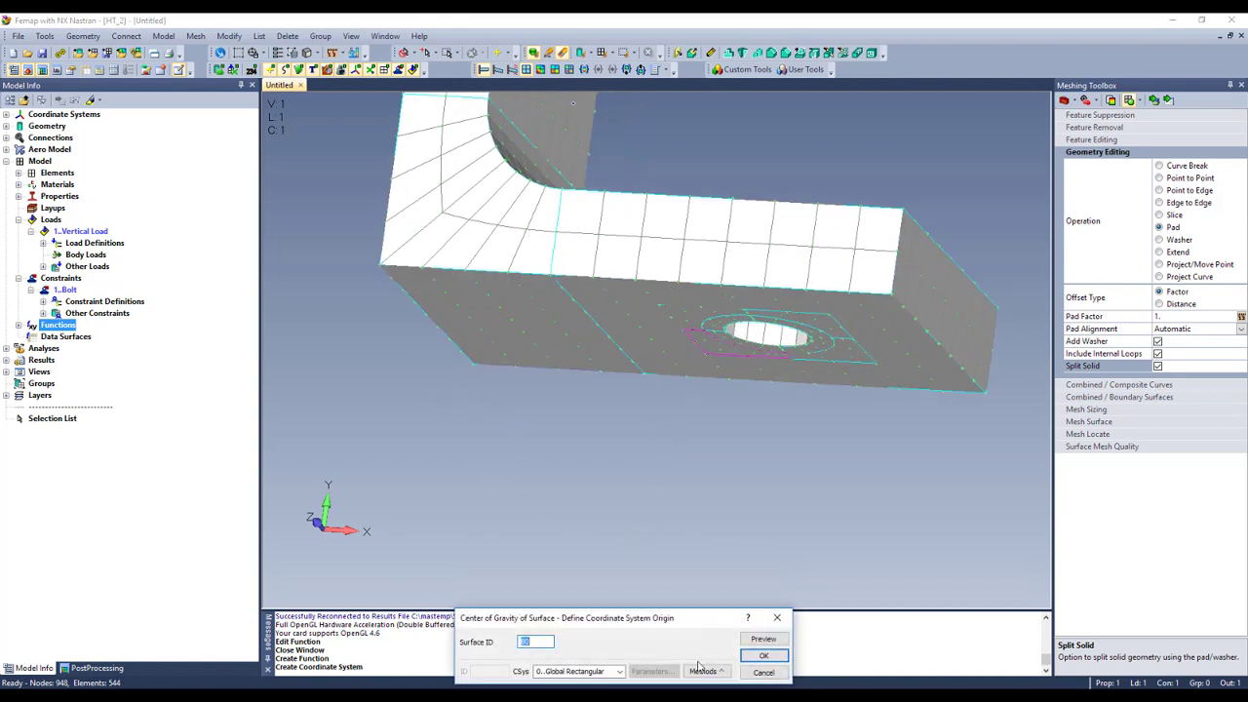
Create the coordinate system from points snapped to corners of the bracket's underside, with its XY plane on that bottom face.
left_click(704, 671)
left_click(720, 401)
right_click(479, 391)
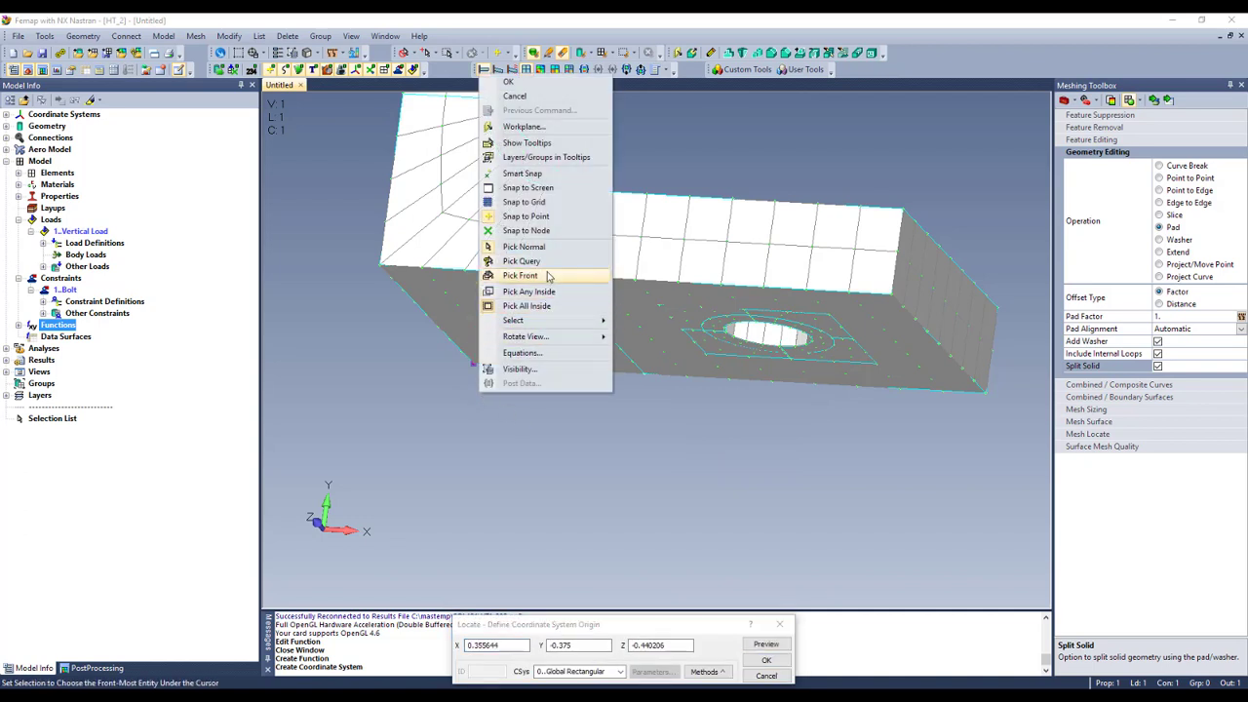
left_click(527, 215)
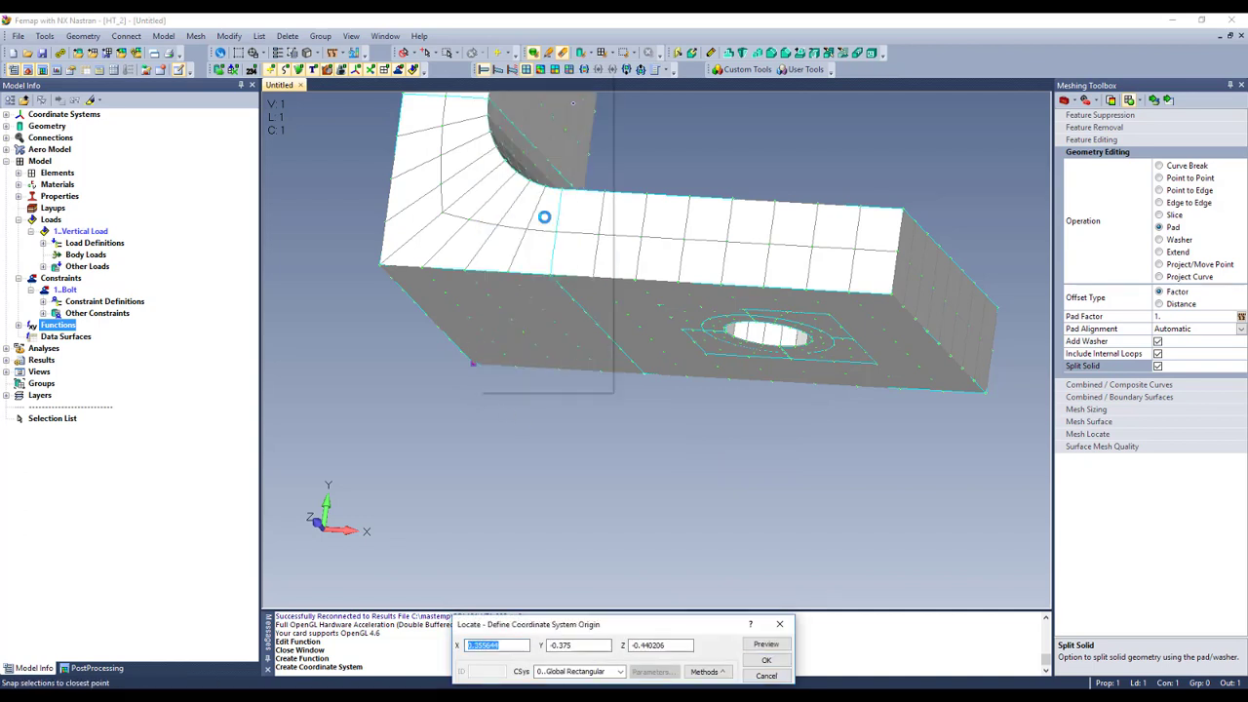
double_click(473, 363)
double_click(622, 388)
left_click(389, 283)
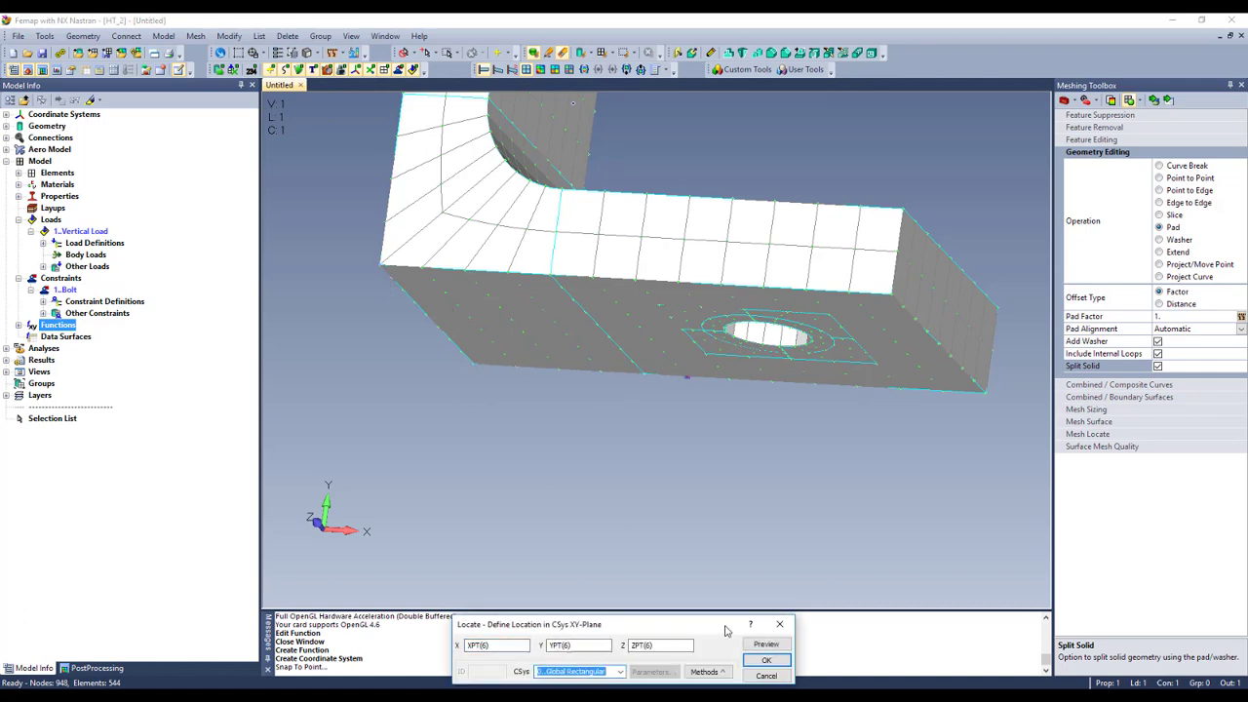
left_click(766, 660)
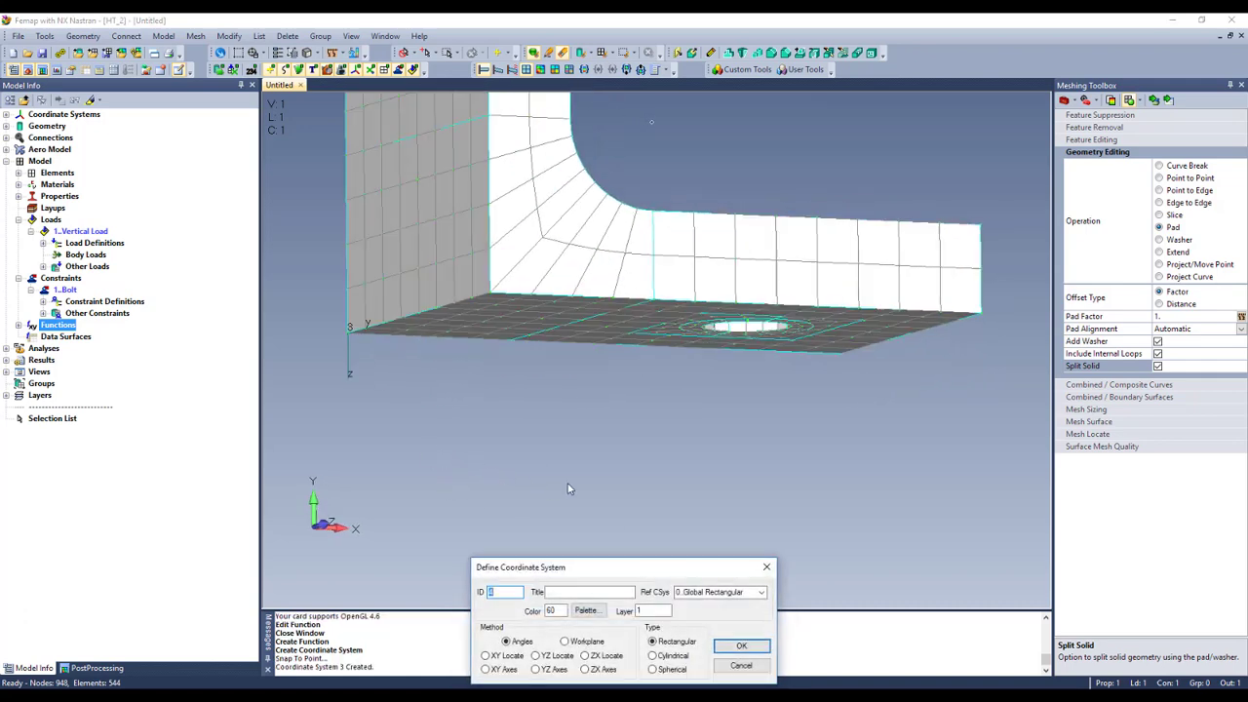
left_click(726, 667)
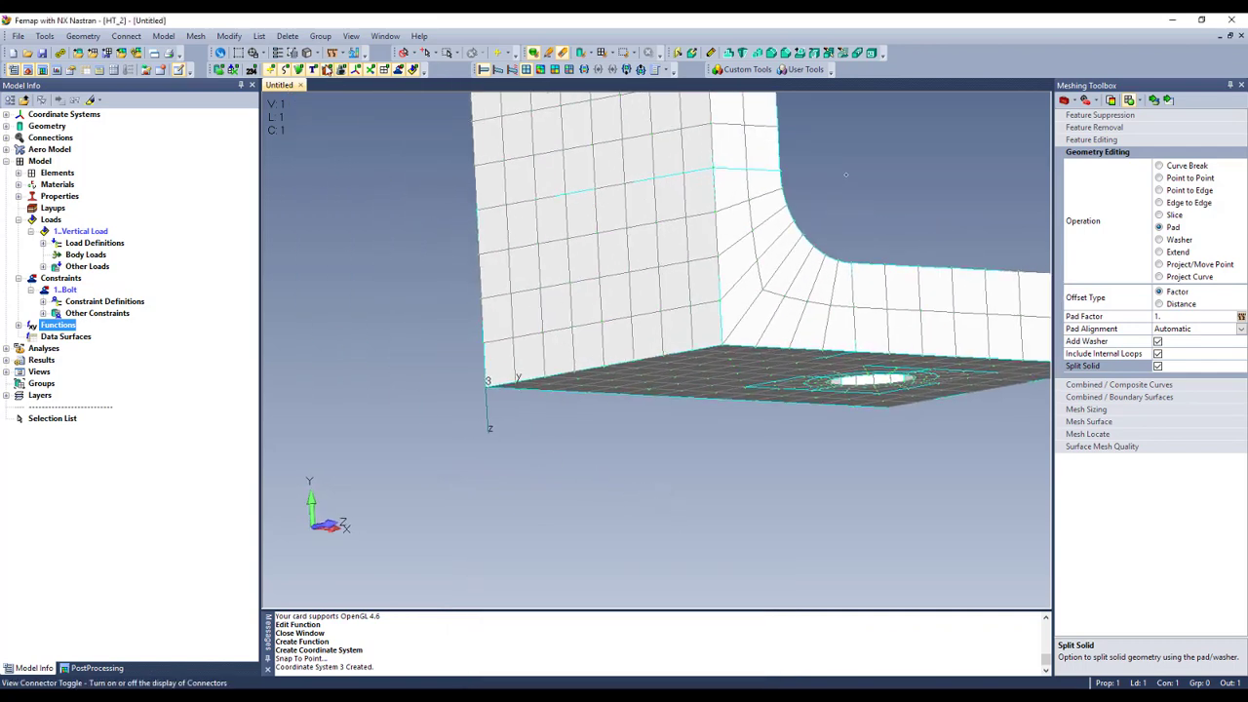
Rotate the new coordinate system about its Y axis at the bracket's bottom corner so that its X axis points straight down.
left_click(230, 36)
mouse_move(283, 199)
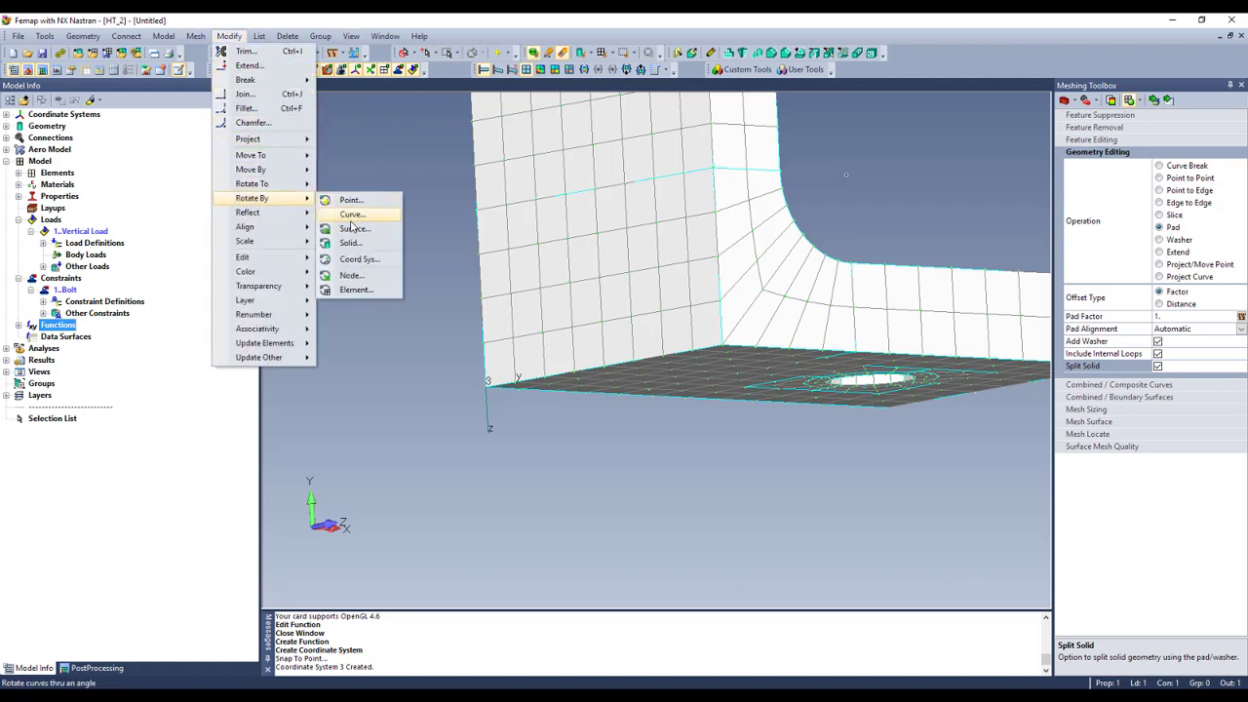
left_click(357, 258)
left_click(488, 429)
key("Return")
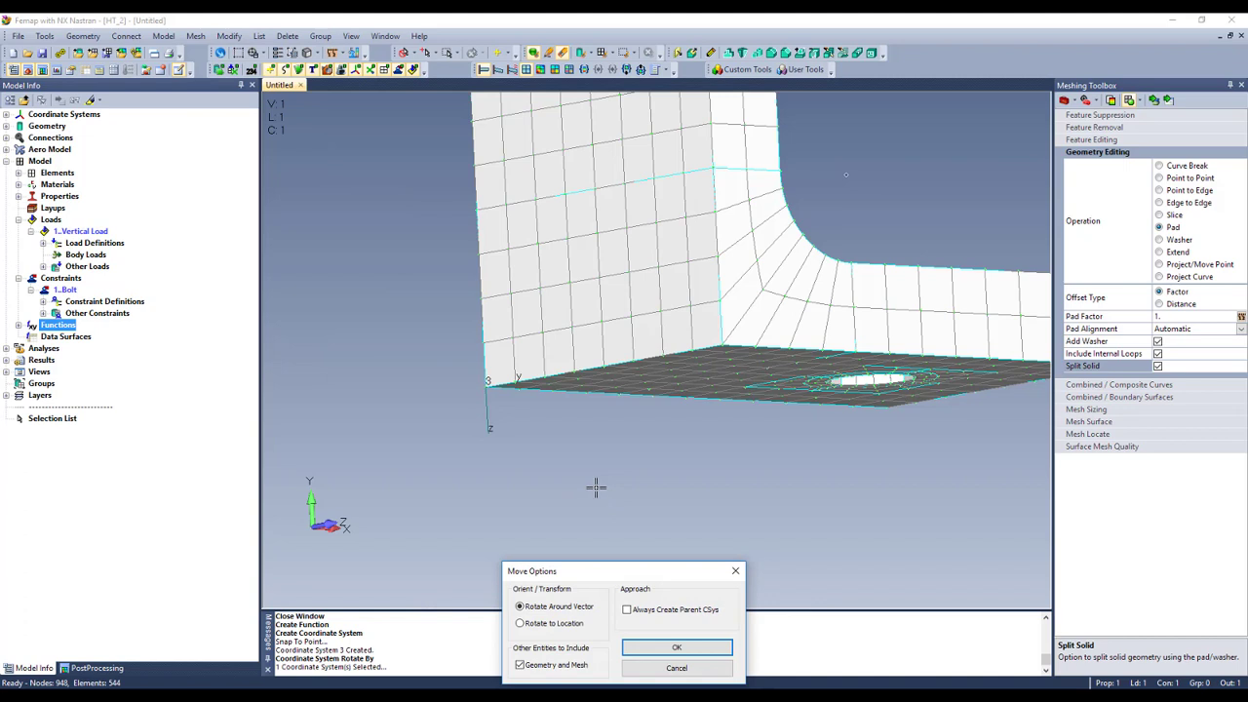
left_click(646, 646)
key("Return")
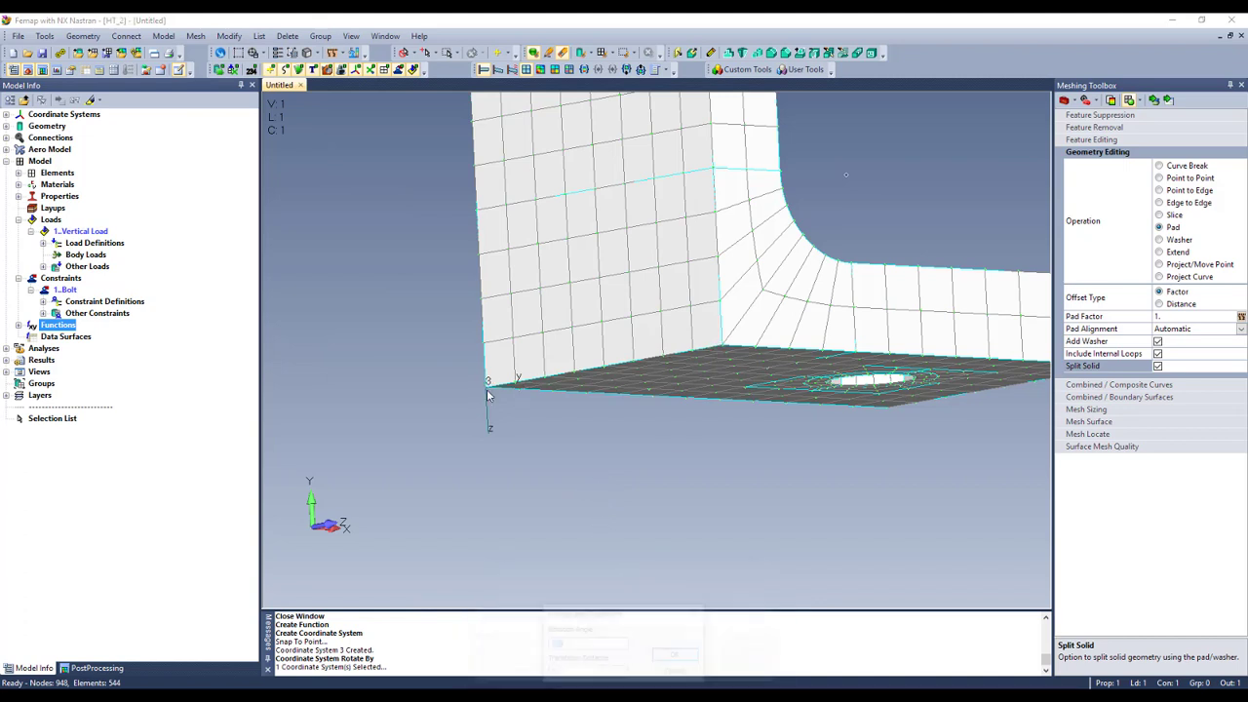
key("Return")
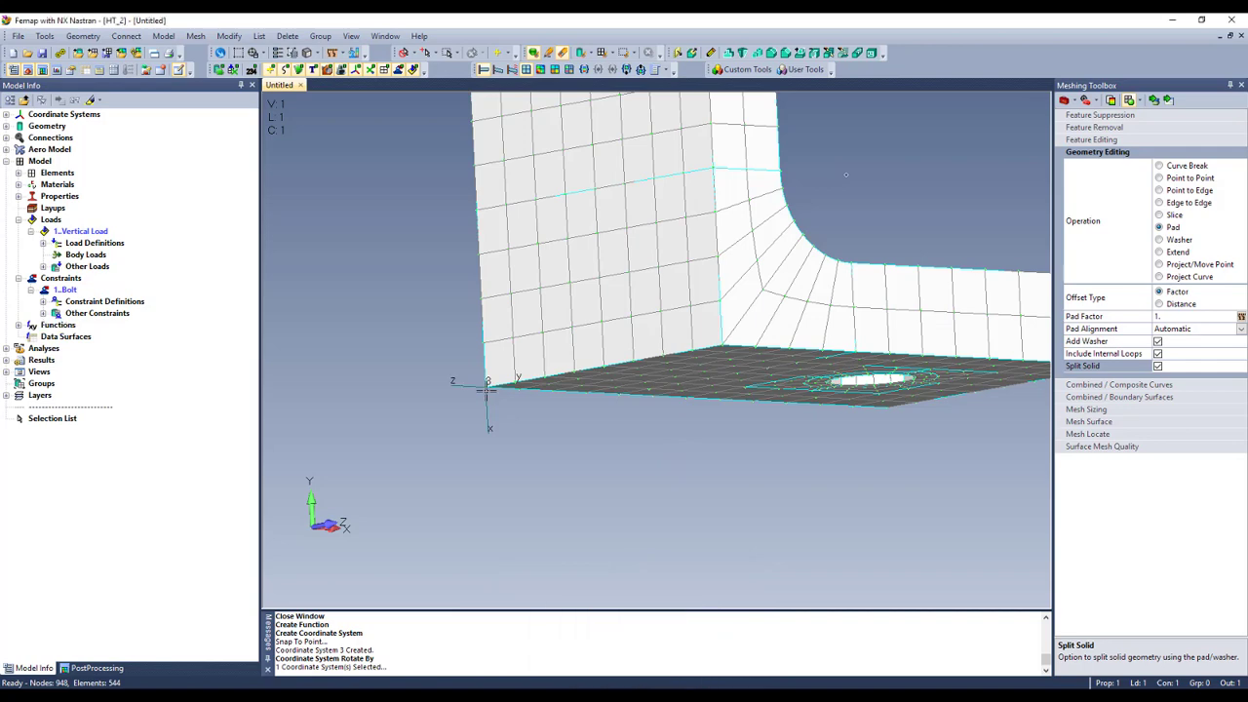
mouse_move(591, 440)
middle_mouse_down()
mouse_move(569, 419)
mouse_move(542, 452)
mouse_move(592, 451)
middle_mouse_up()
scroll(564, 389, "up", 2)
middle_click_drag(565, 387, 643, 357)
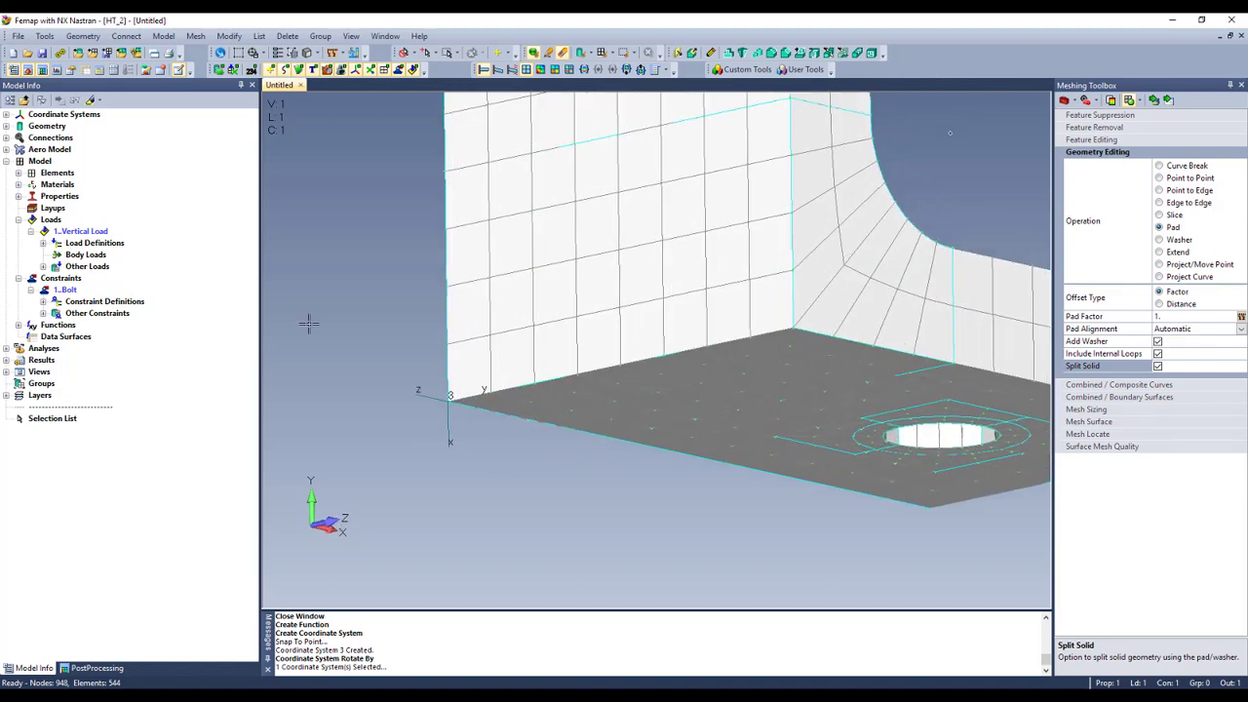
Start a new property and set its element type to spring/damper to ground.
left_click(57, 198)
right_click(56, 202)
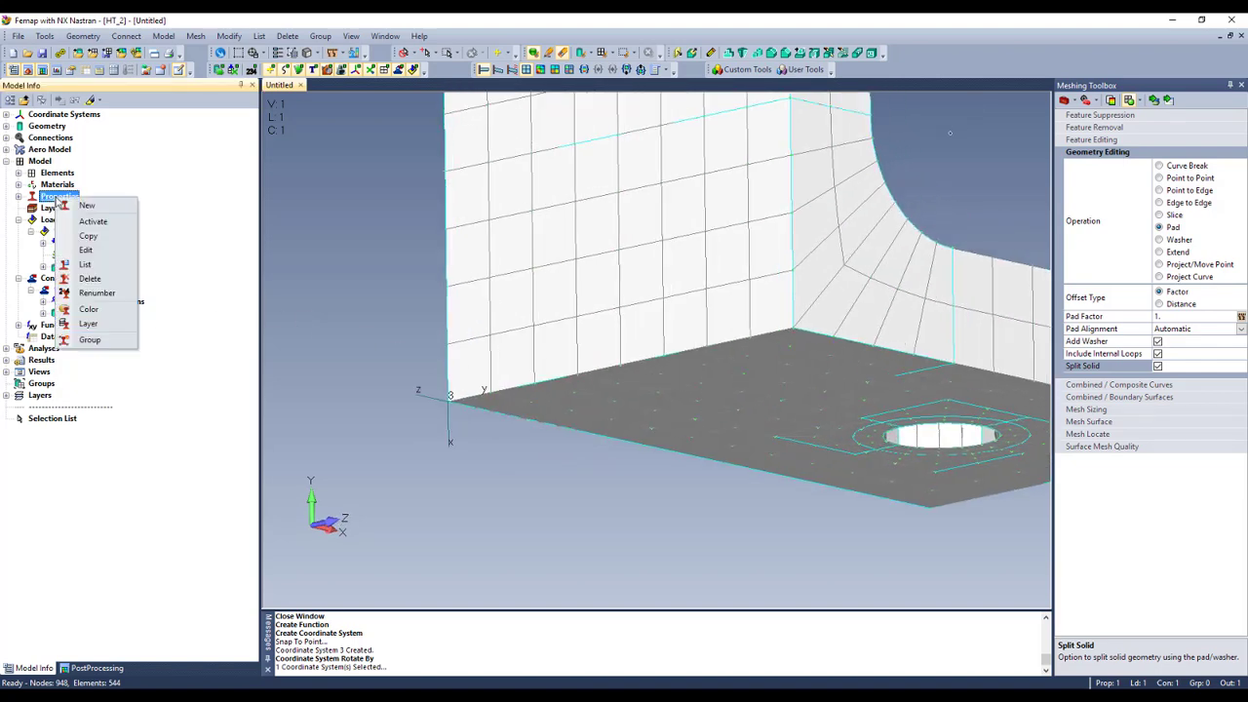
left_click(83, 207)
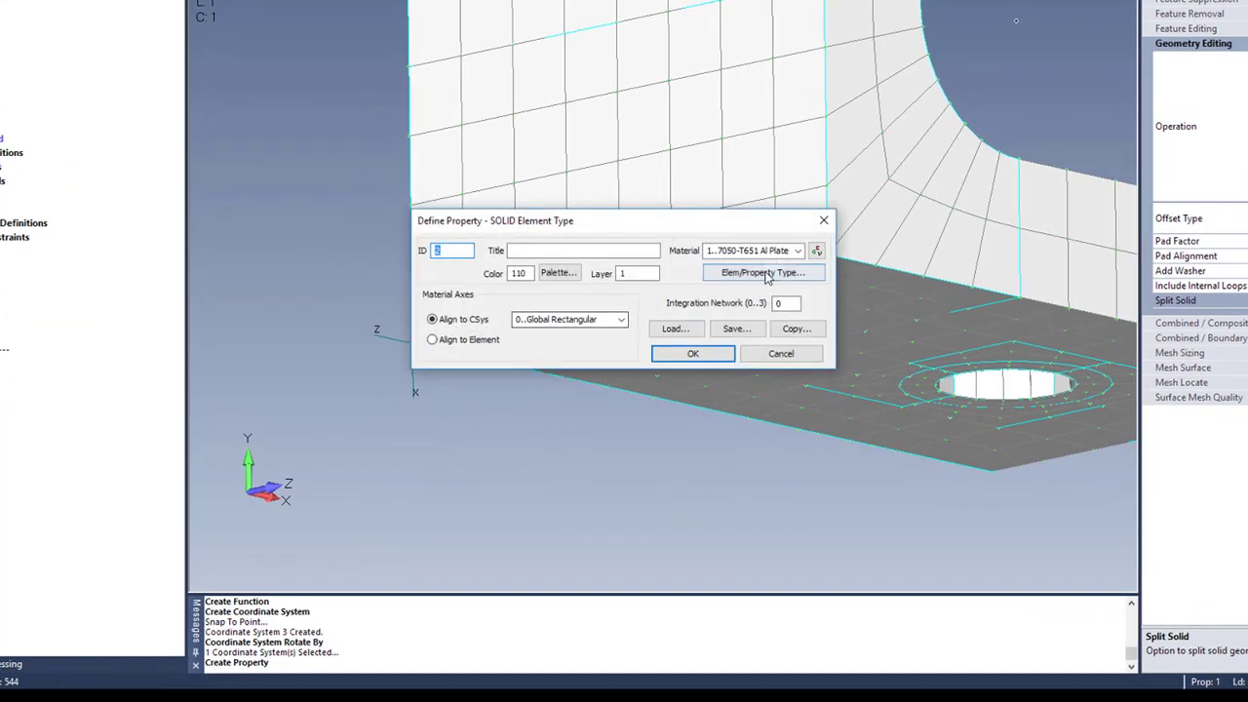
left_click(758, 273)
left_click(585, 615)
left_click(573, 602)
left_click(693, 644)
Set the DOF 1 stiffness to 1.0 and assign the Displacement vs. Force function to DOF 1 under nonlinear Force vs Displacement.
left_click(479, 277)
double_click(480, 277)
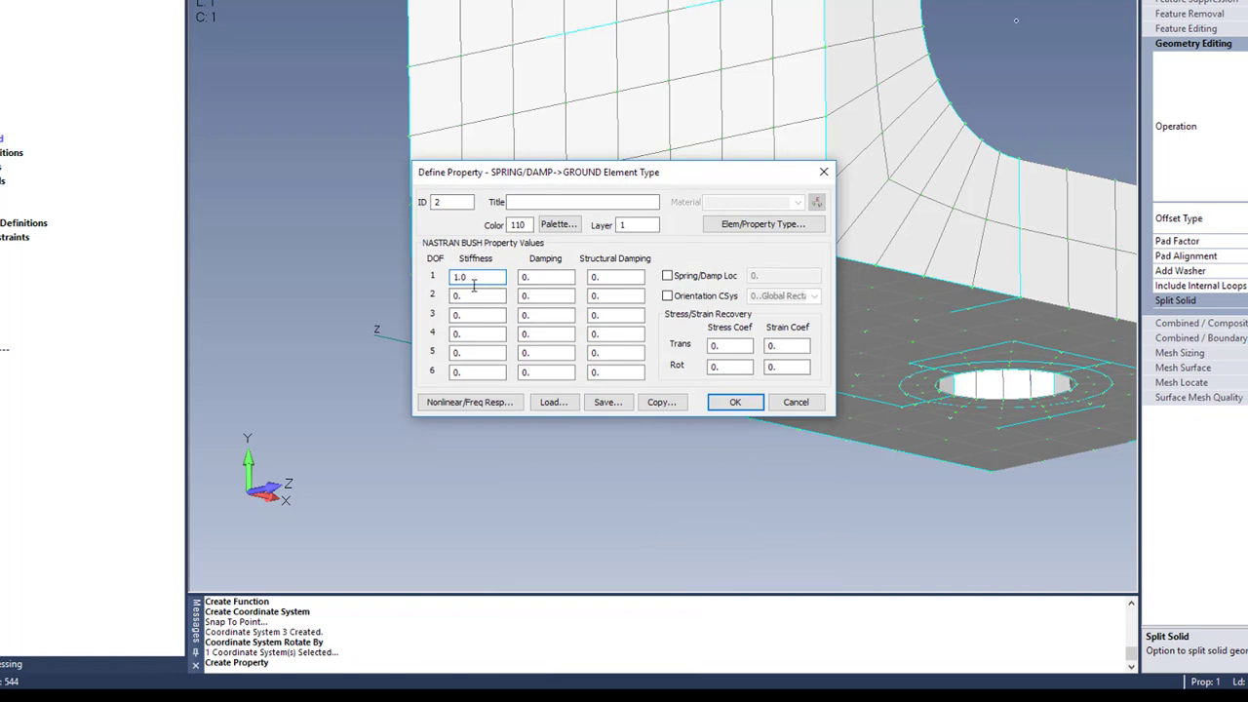
left_click(471, 402)
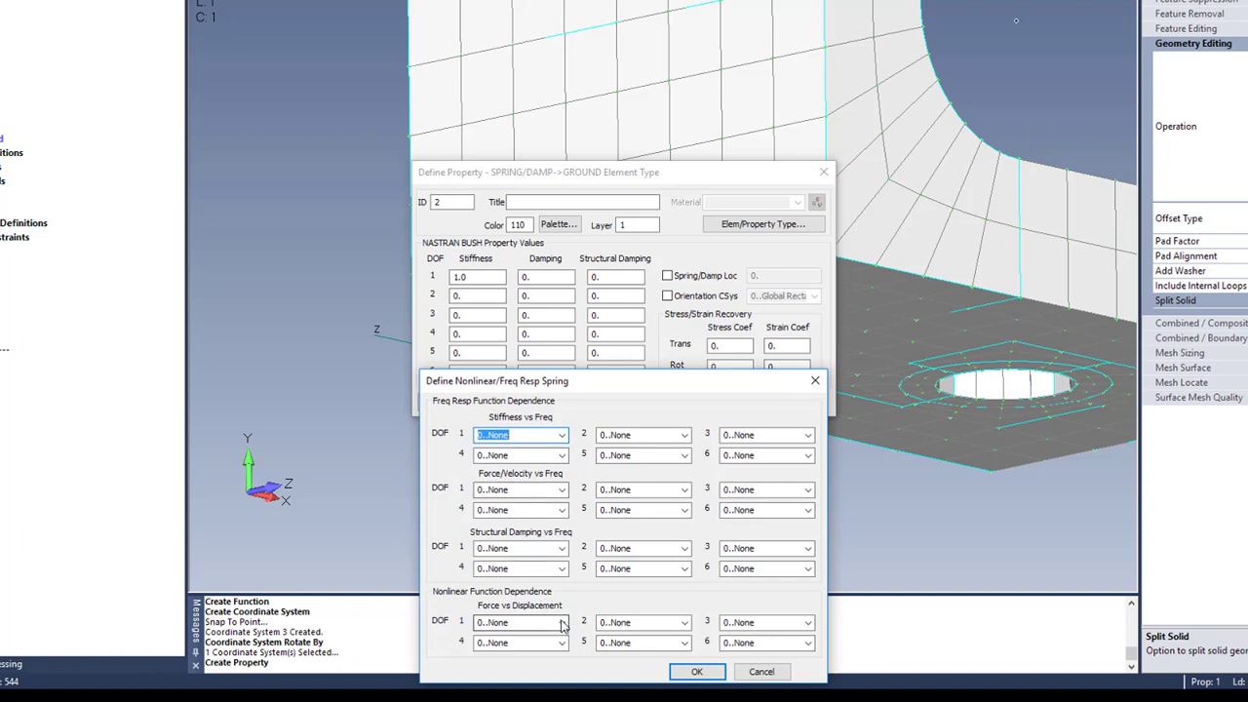
left_click(562, 624)
left_click(542, 643)
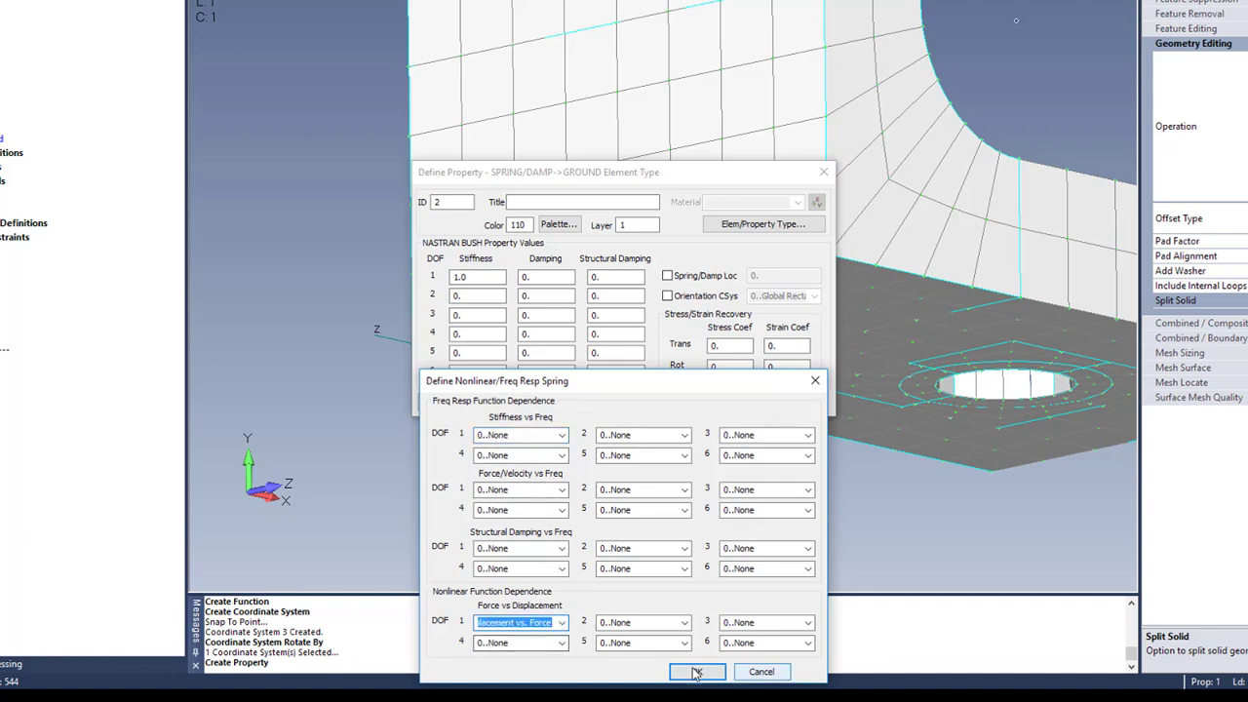
left_click(696, 672)
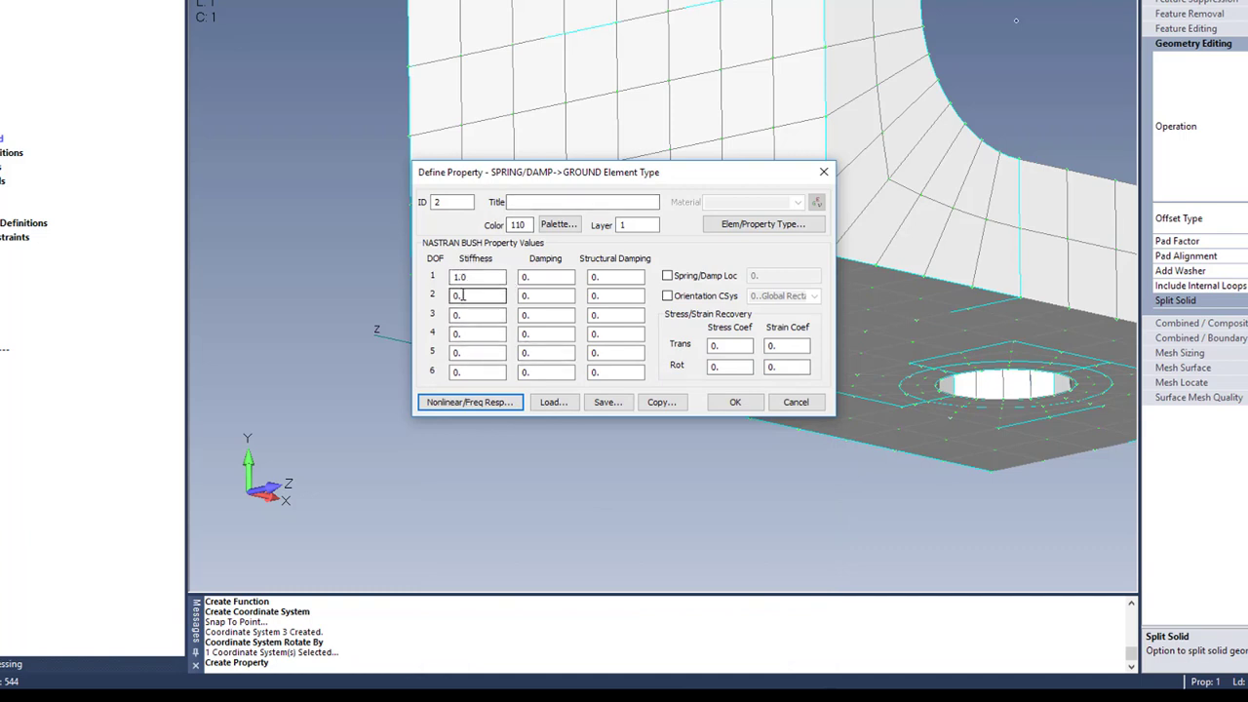
Orient the spring property with coordinate system 3, Rectangular Coordinate System, and save it.
left_click(667, 295)
left_click(814, 295)
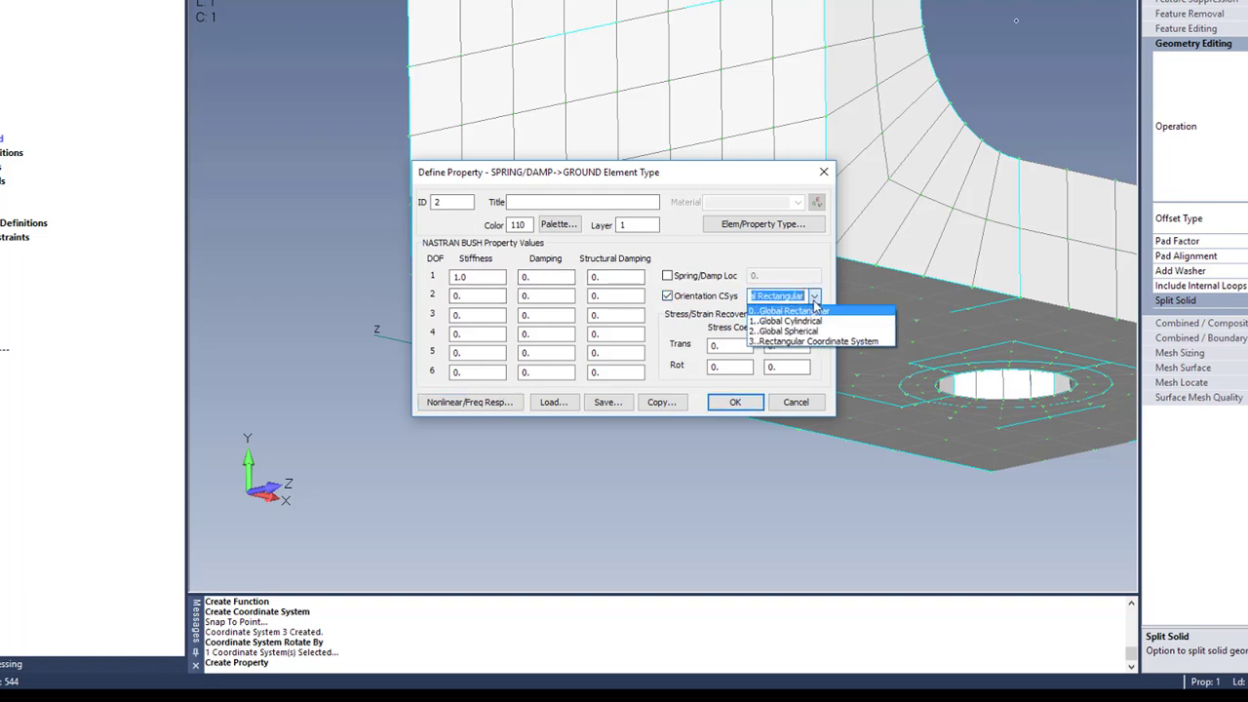
left_click(780, 337)
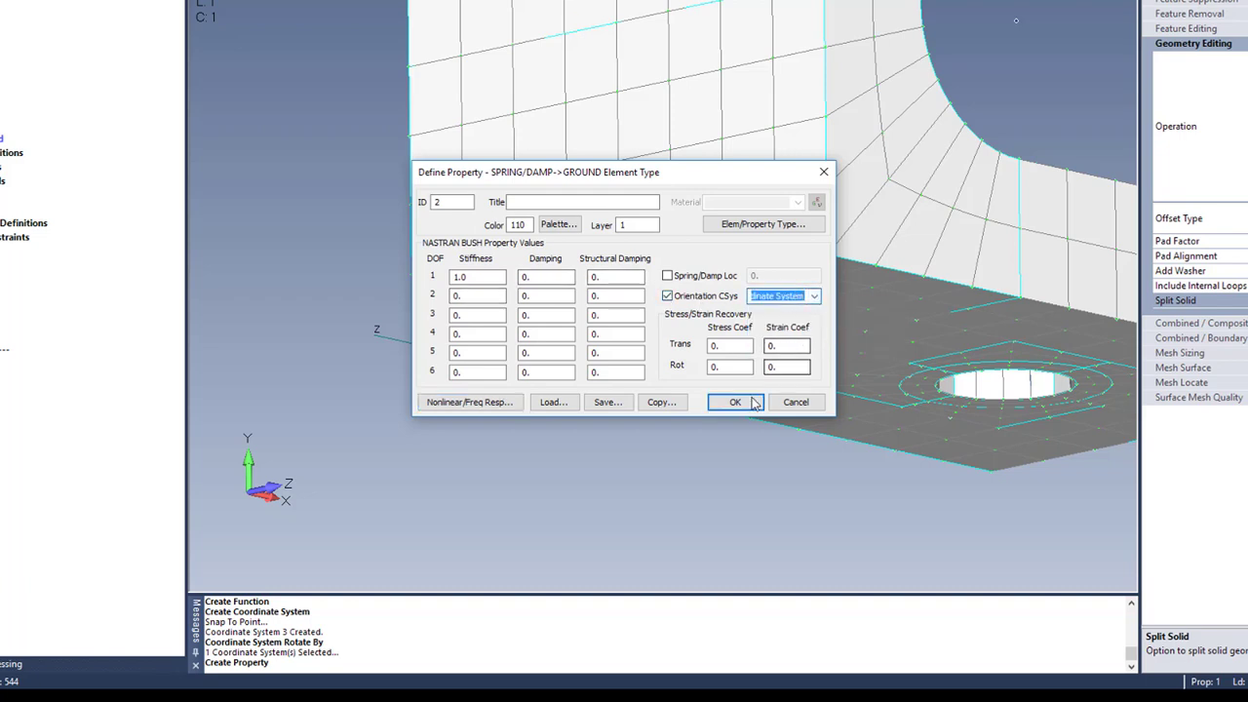
left_click(739, 402)
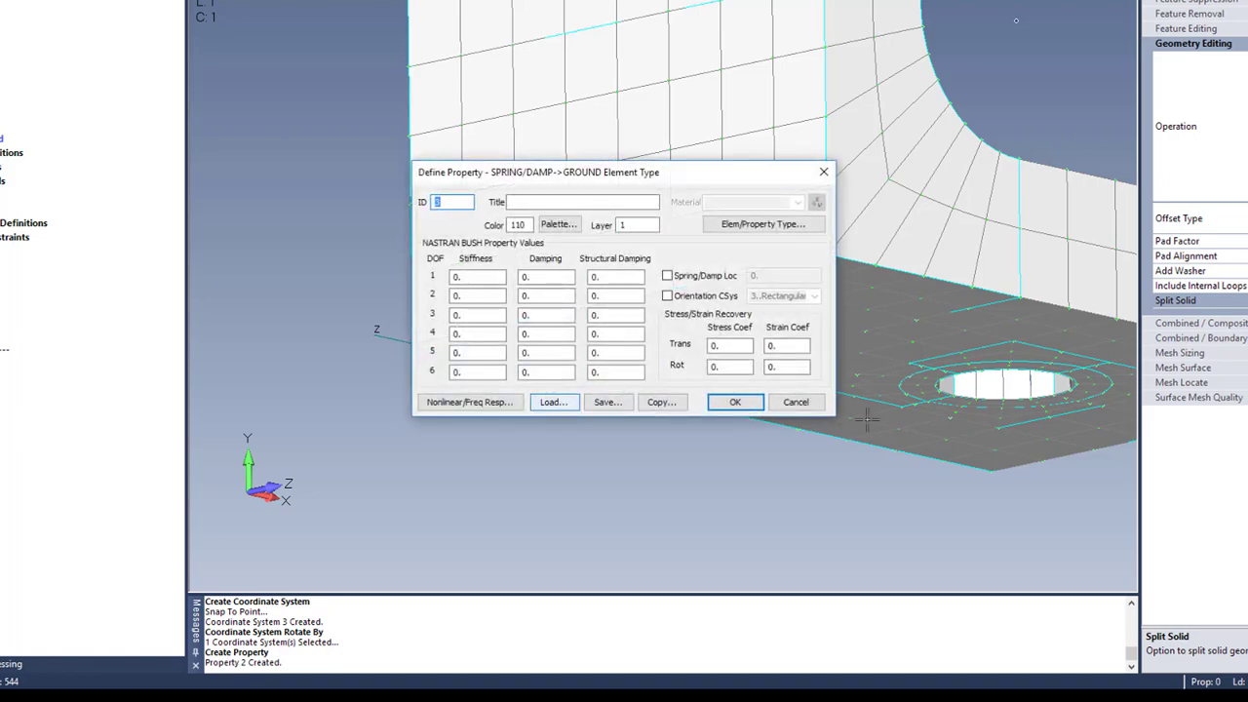
left_click(792, 400)
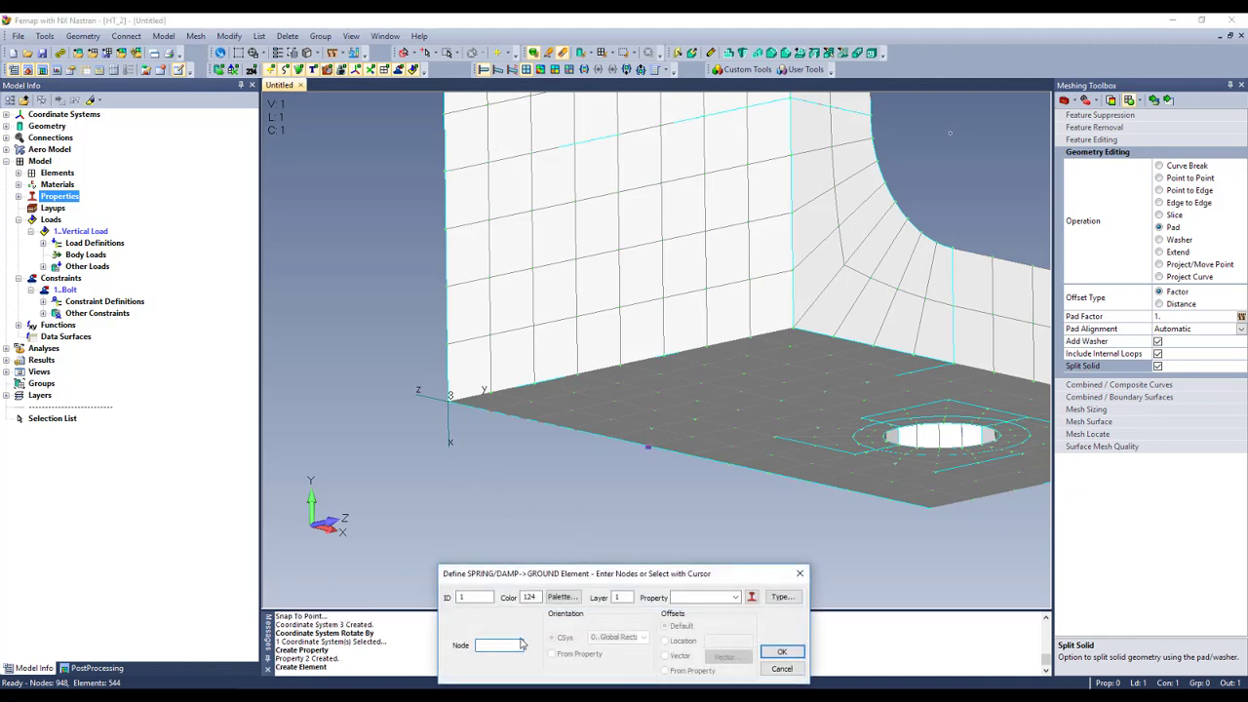
Load the SpringToGroundCBush script into API Programming and run it with the SPRING/DAMP->GROUND property.
left_click(784, 670)
left_click(45, 36)
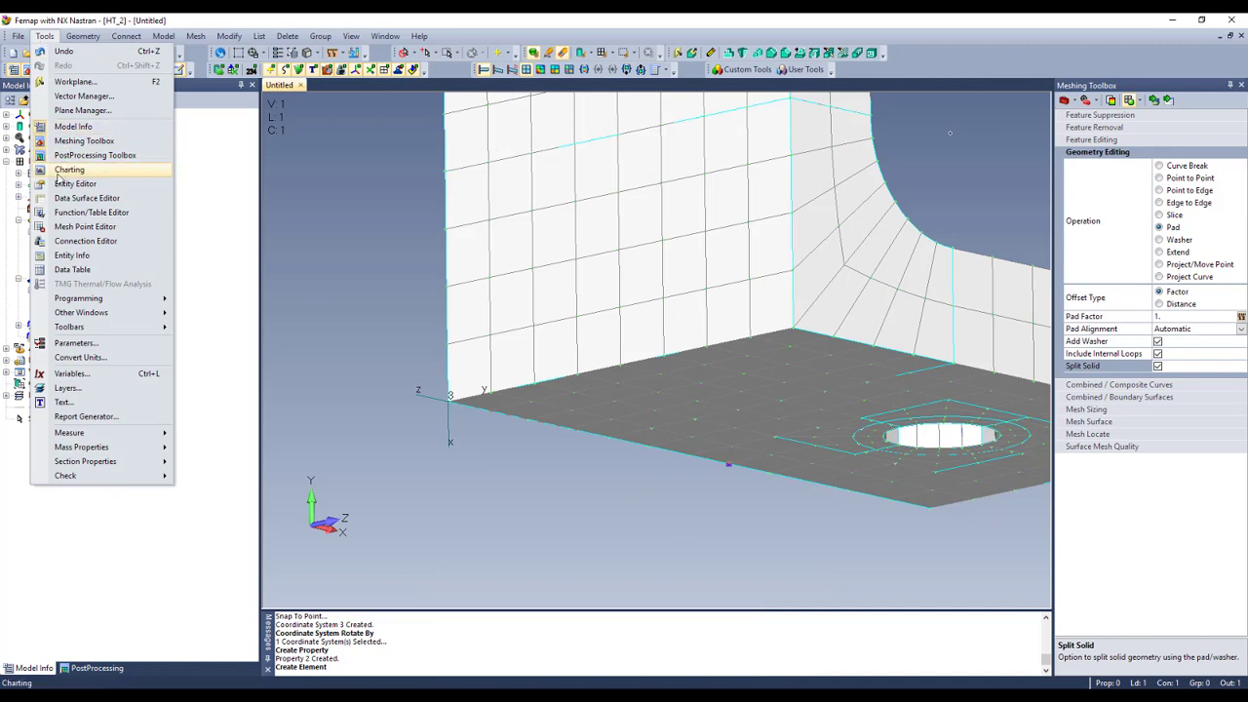
mouse_move(98, 299)
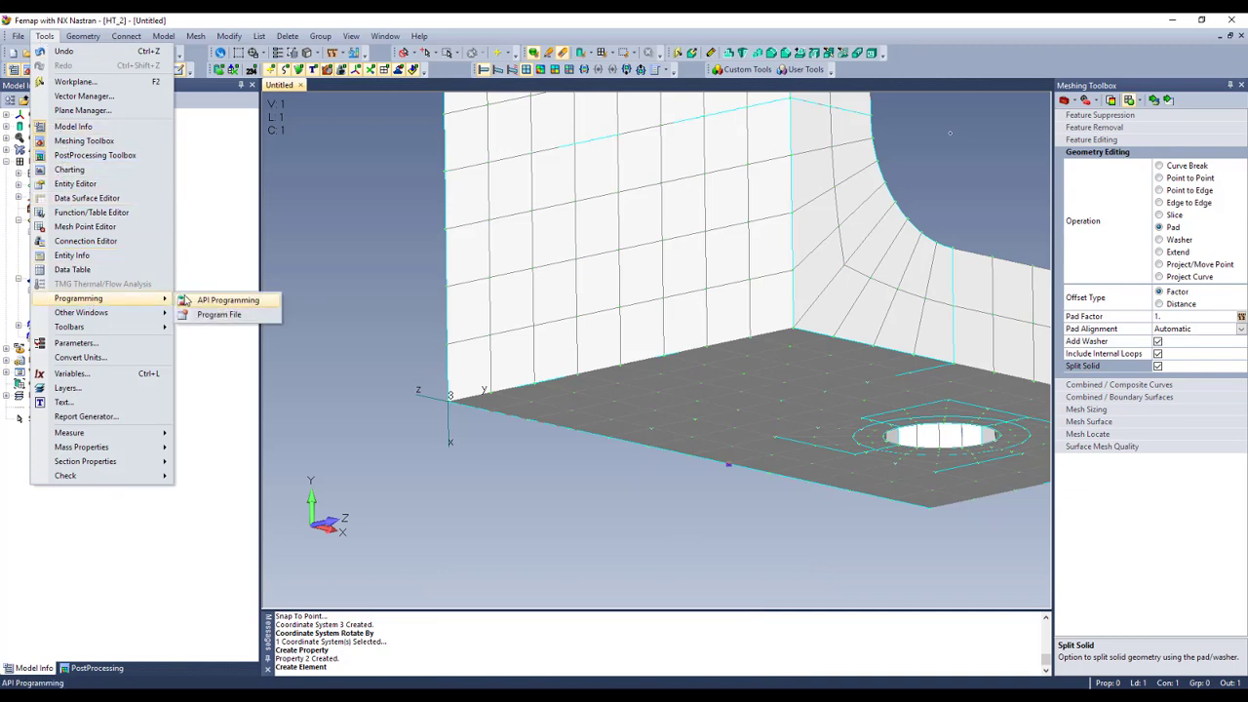
left_click(224, 300)
left_click(11, 101)
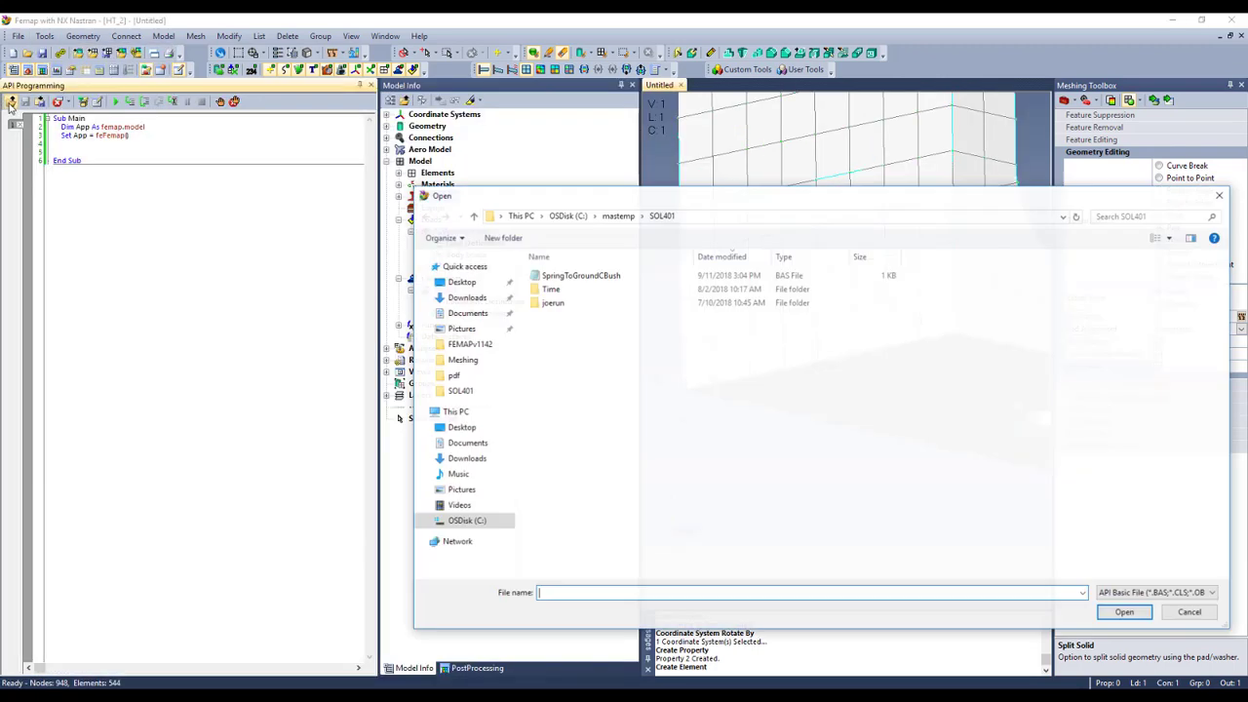
double_click(576, 276)
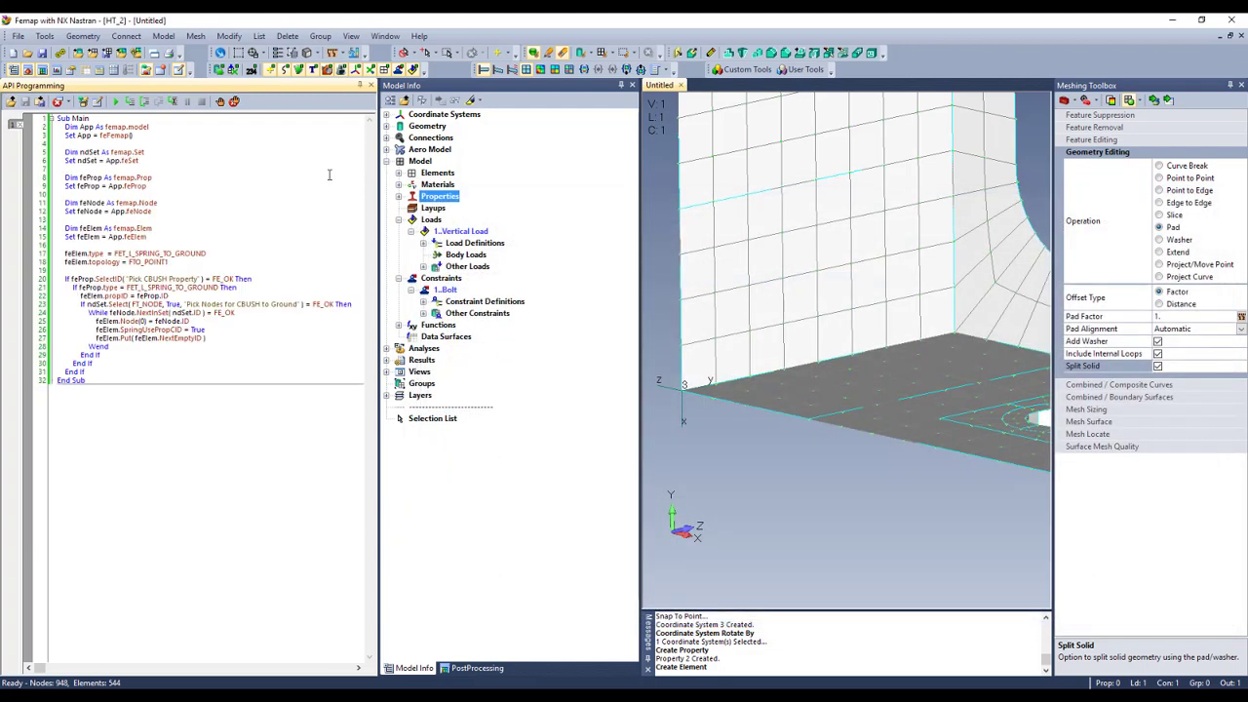
left_click(115, 101)
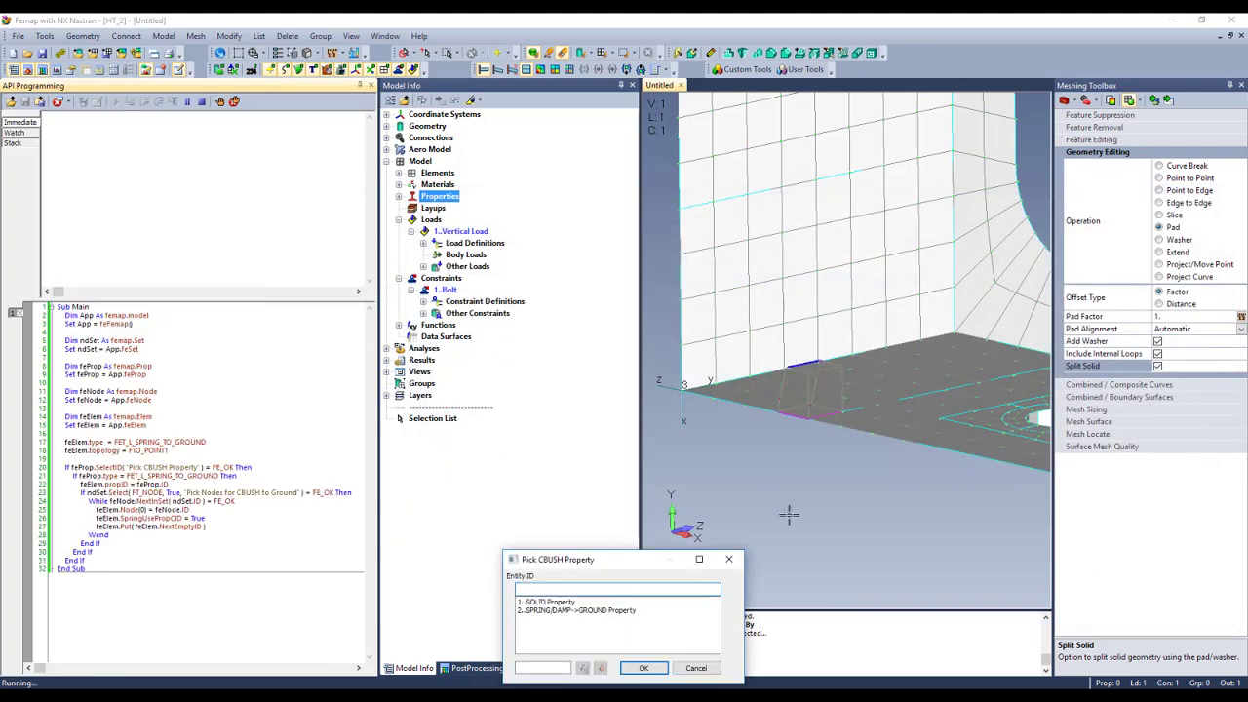
double_click(615, 611)
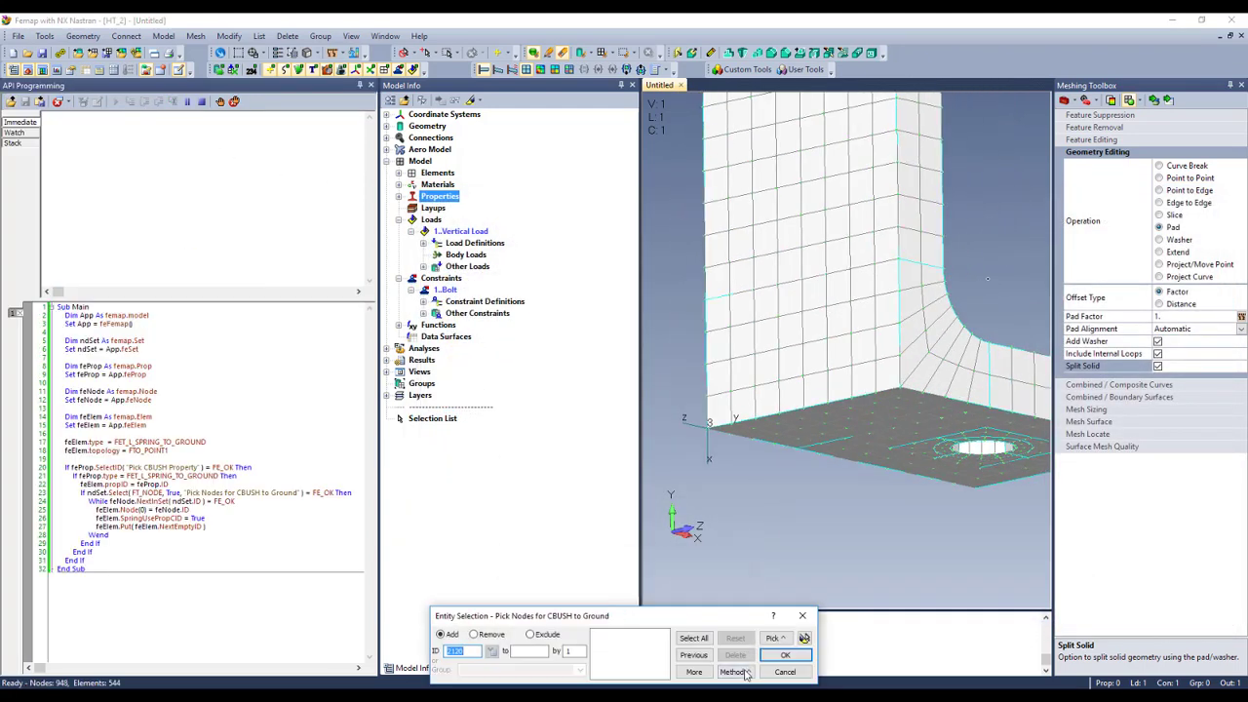
Select the nodes on the underside of the bracket base by adjacent element faces and generate the CBUSH-to-ground springs there.
left_click(745, 673)
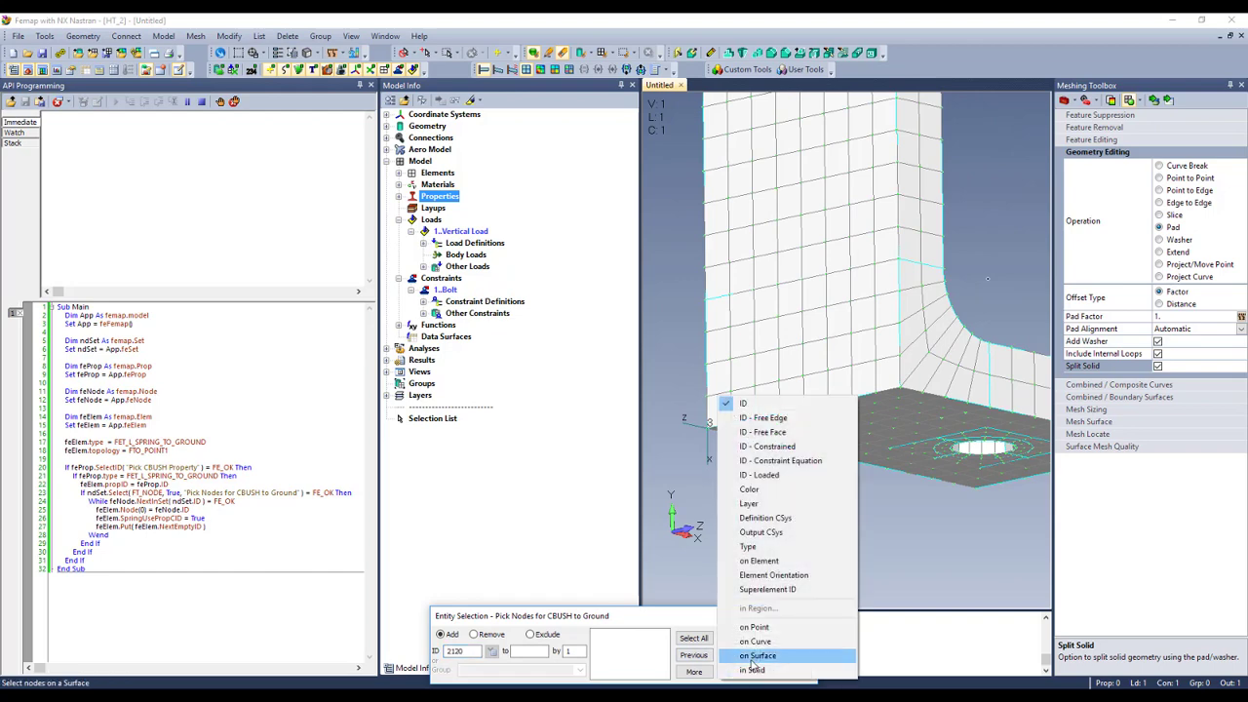
left_click(729, 657)
left_click(772, 637)
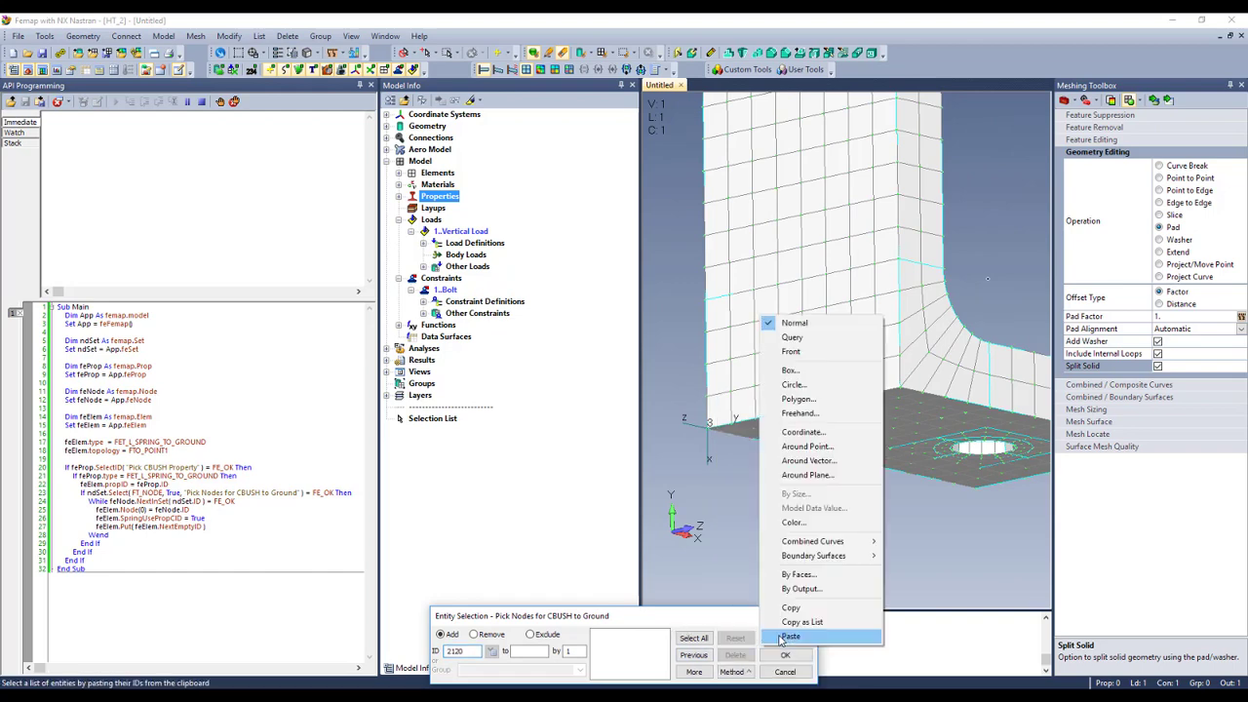
left_click(798, 576)
scroll(847, 418, "up", 3)
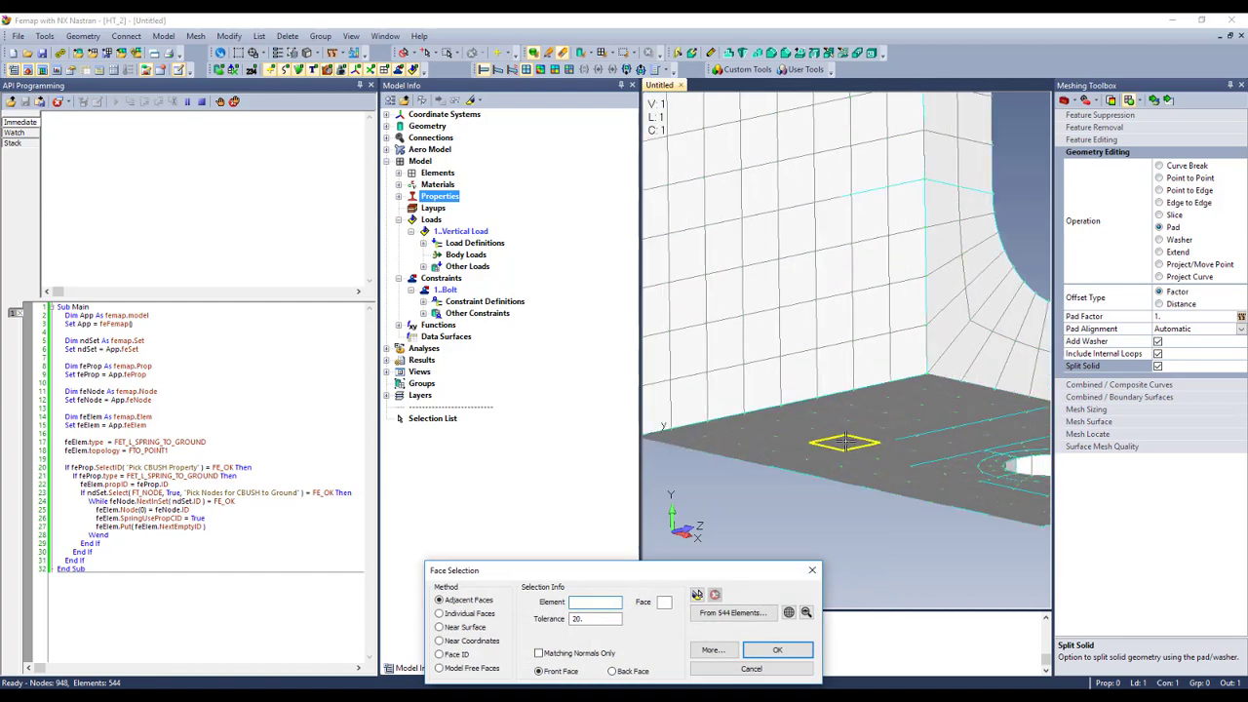
left_click(845, 444)
left_click(721, 652)
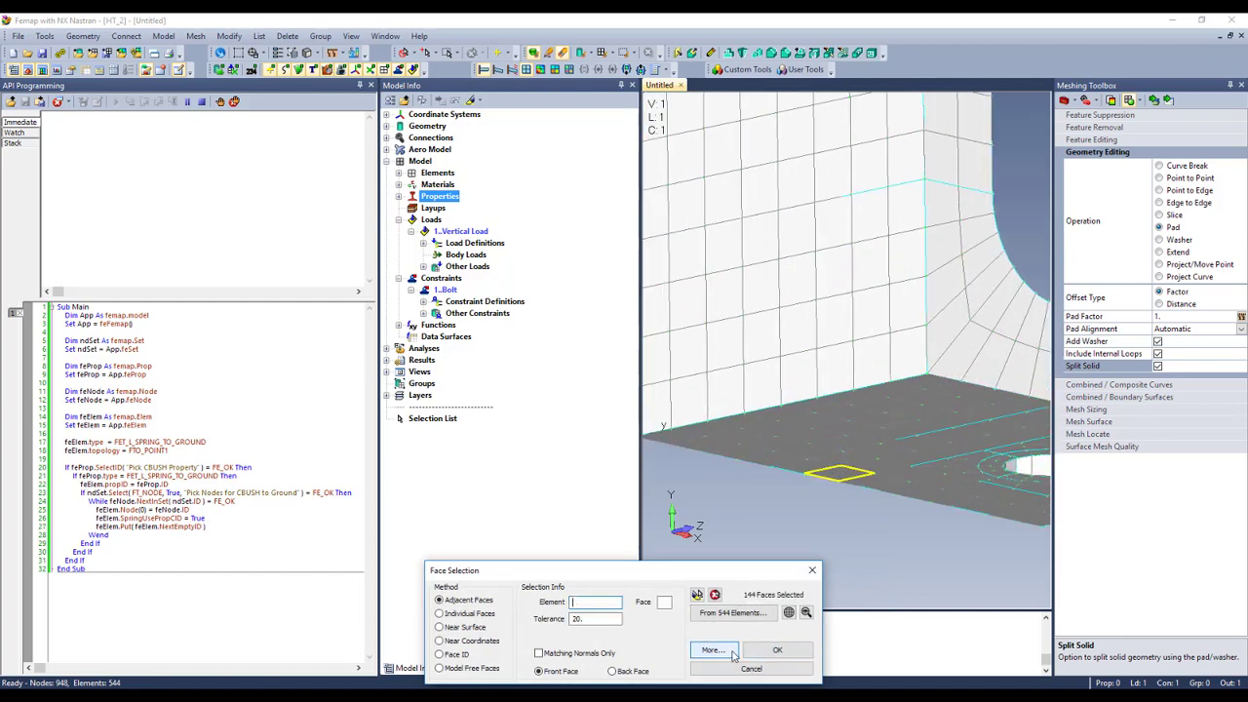
left_click(696, 594)
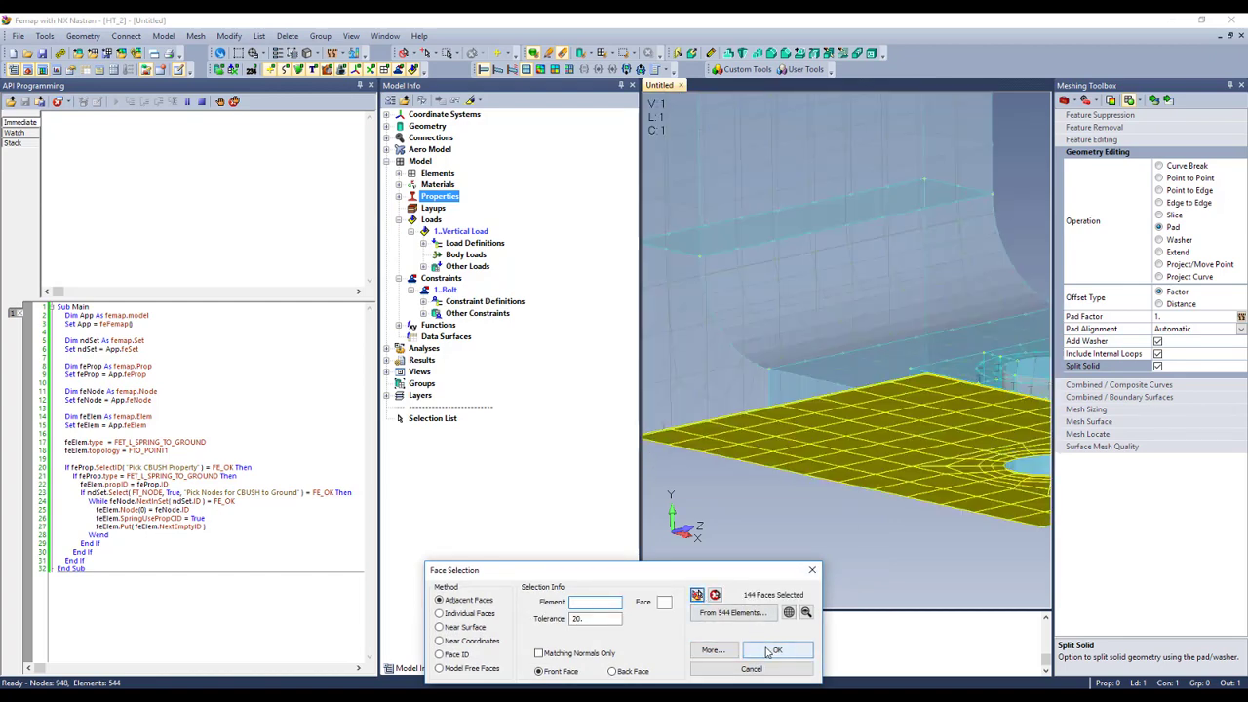
left_click(772, 650)
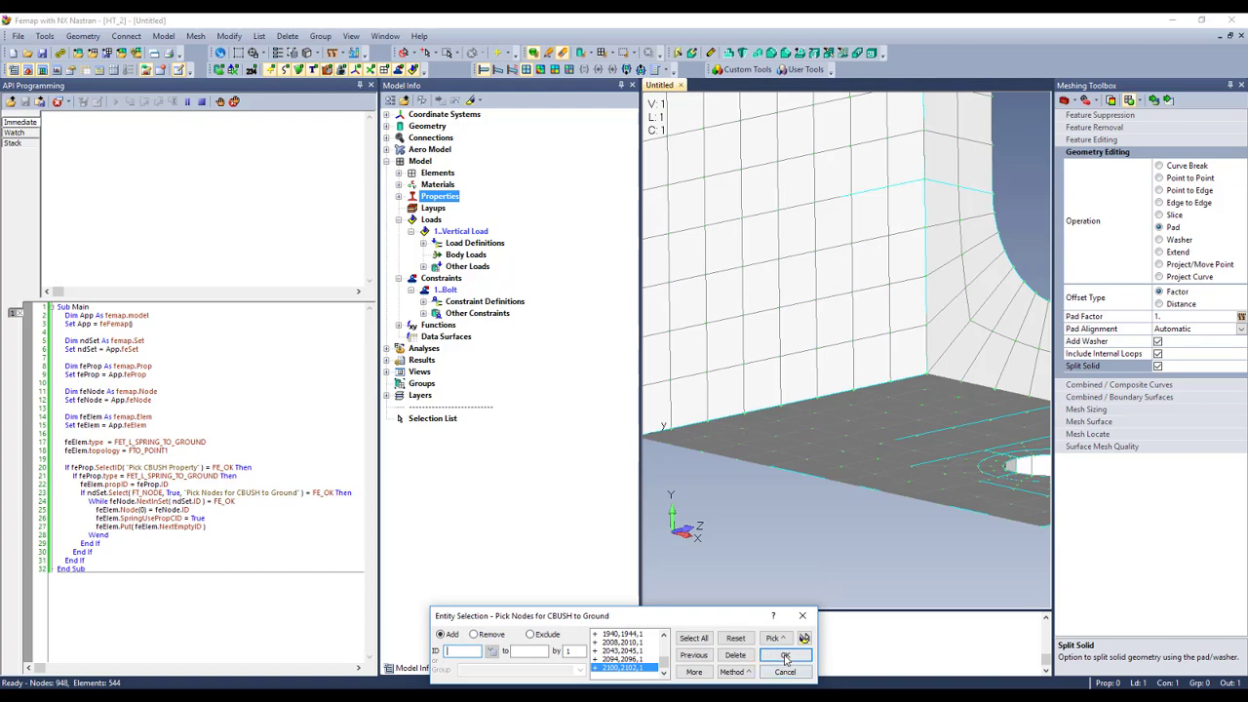
left_click(785, 655)
Close the API Programming pane and inspect the spring elements along the underside of the bracket base.
middle_click_drag(786, 451, 533, 432)
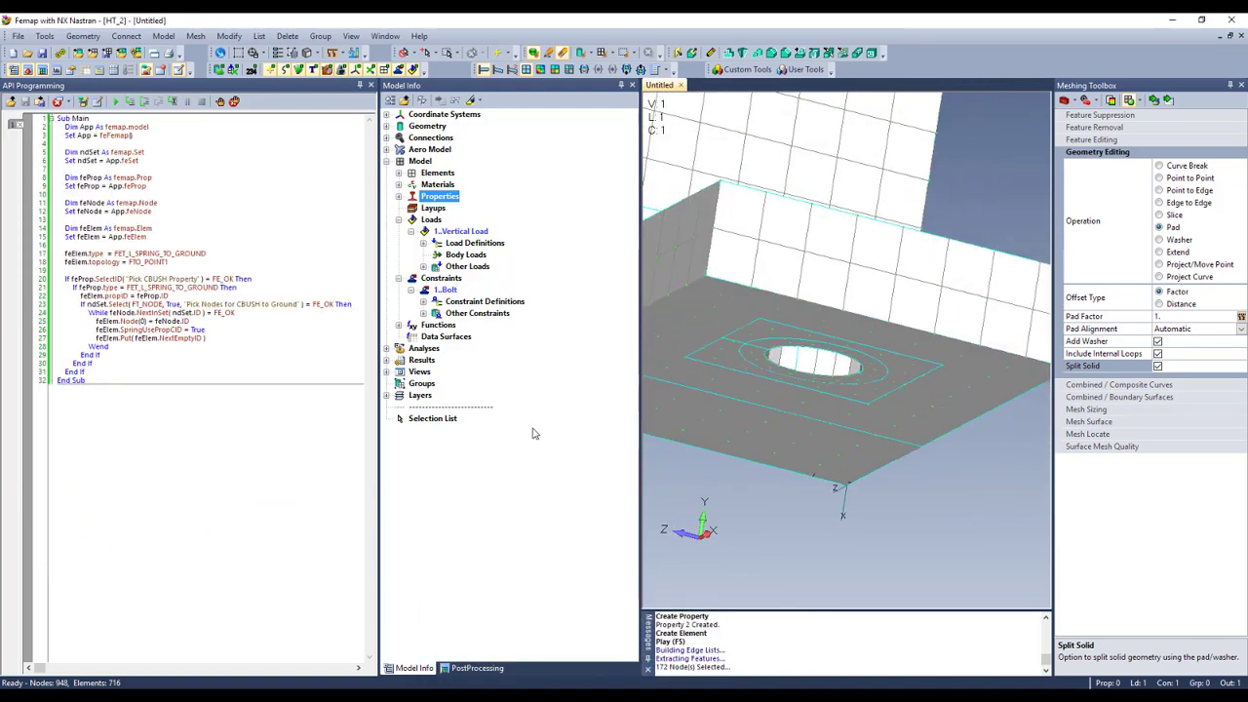
left_click(370, 86)
mouse_move(598, 333)
middle_mouse_down()
mouse_move(613, 372)
mouse_move(605, 325)
middle_mouse_up()
middle_click_drag(613, 270, 682, 407)
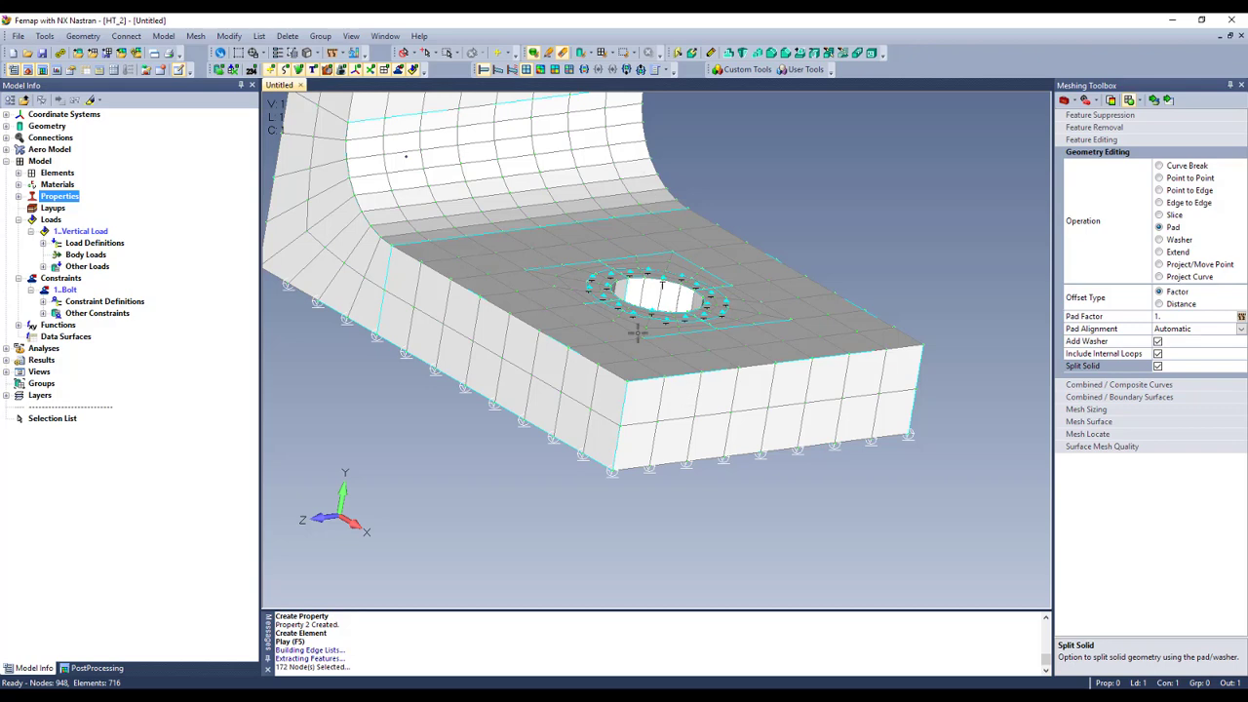
middle_click_drag(639, 332, 632, 333)
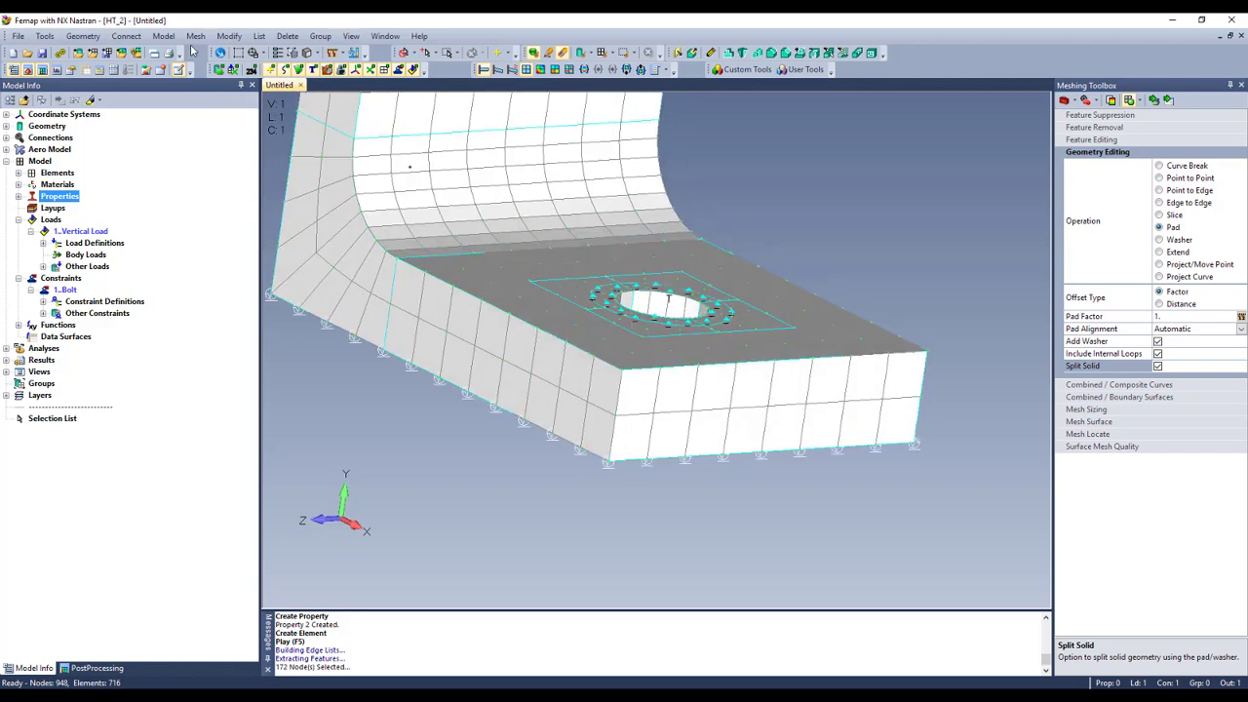
Create a new NX Nastran analysis set with analysis type 27..Multi-Step Structural.
left_click(161, 36)
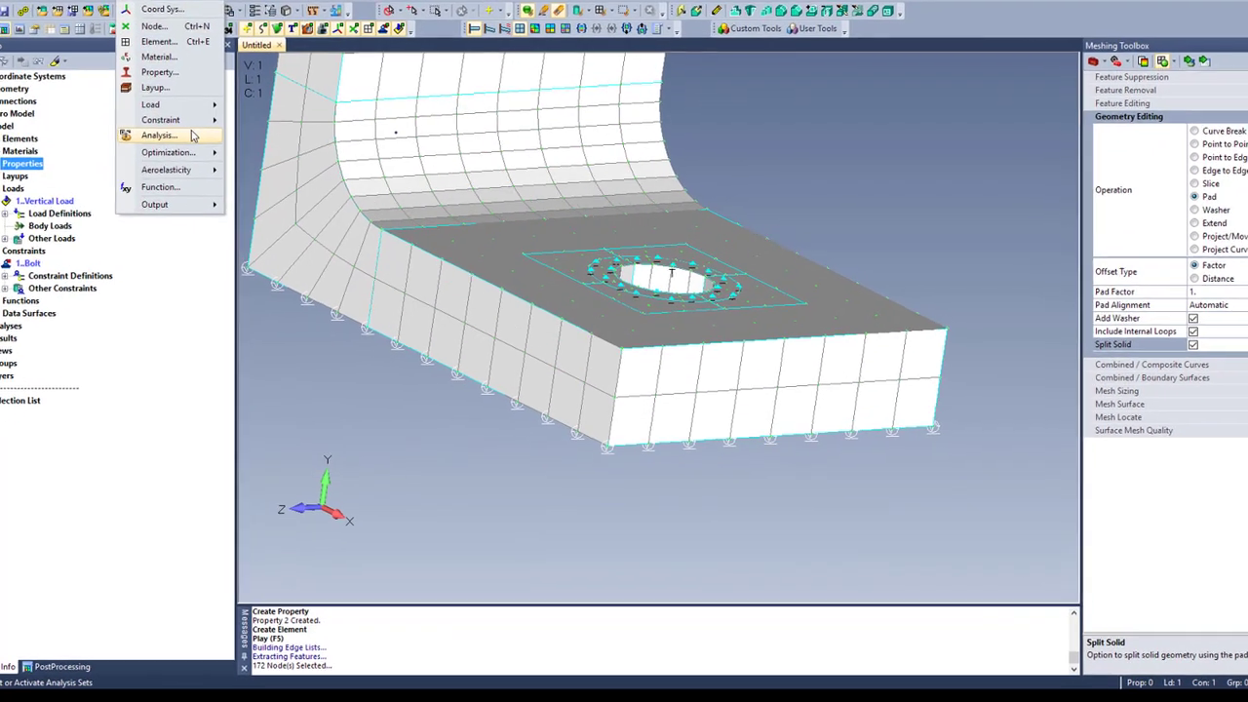
left_click(193, 135)
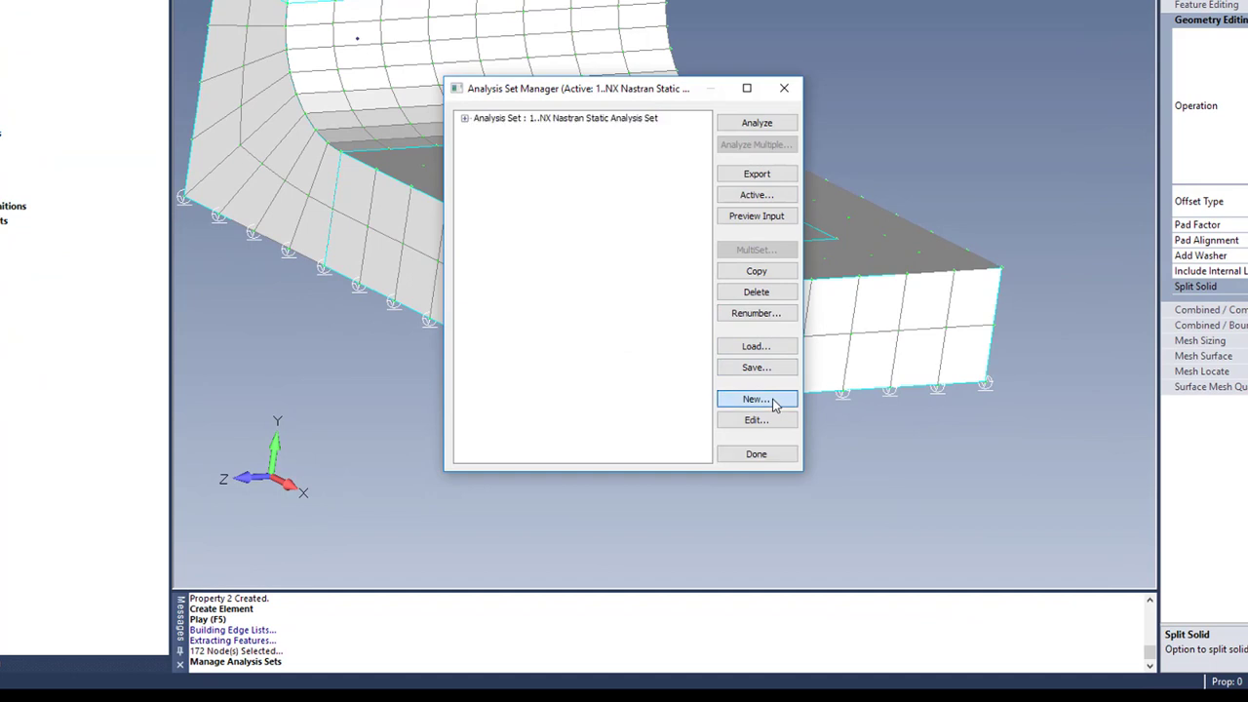
left_click(756, 399)
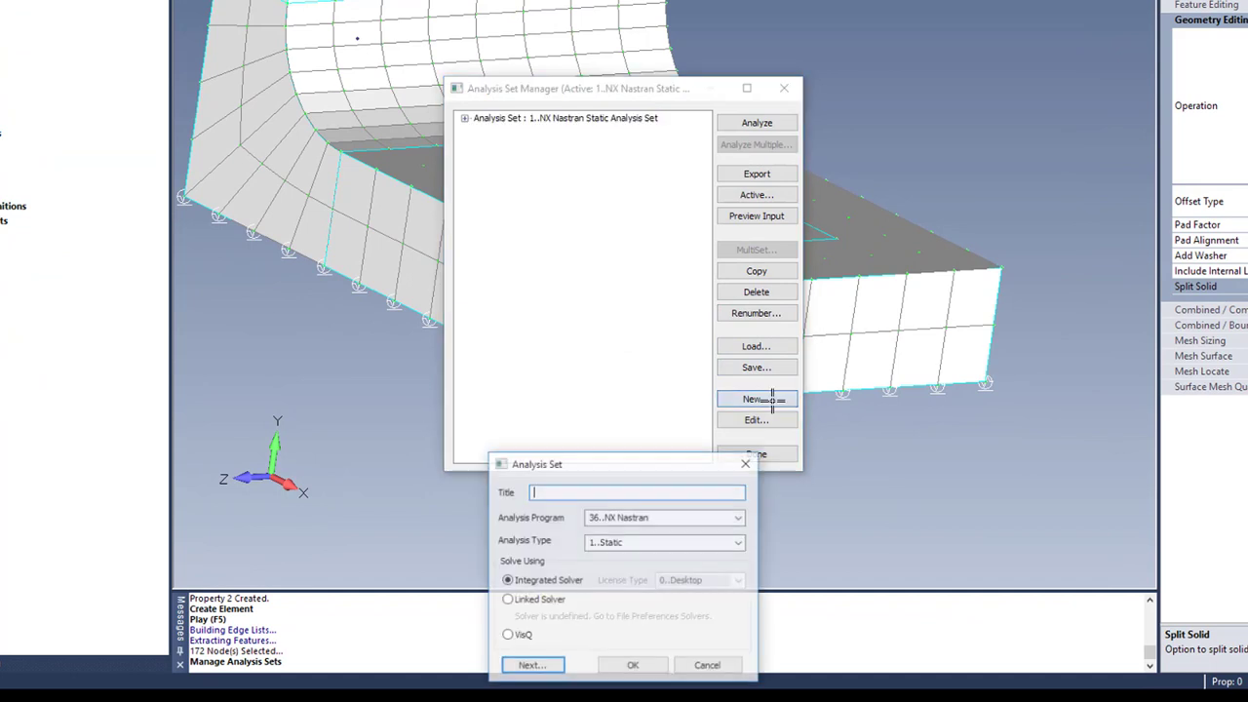
left_click(739, 543)
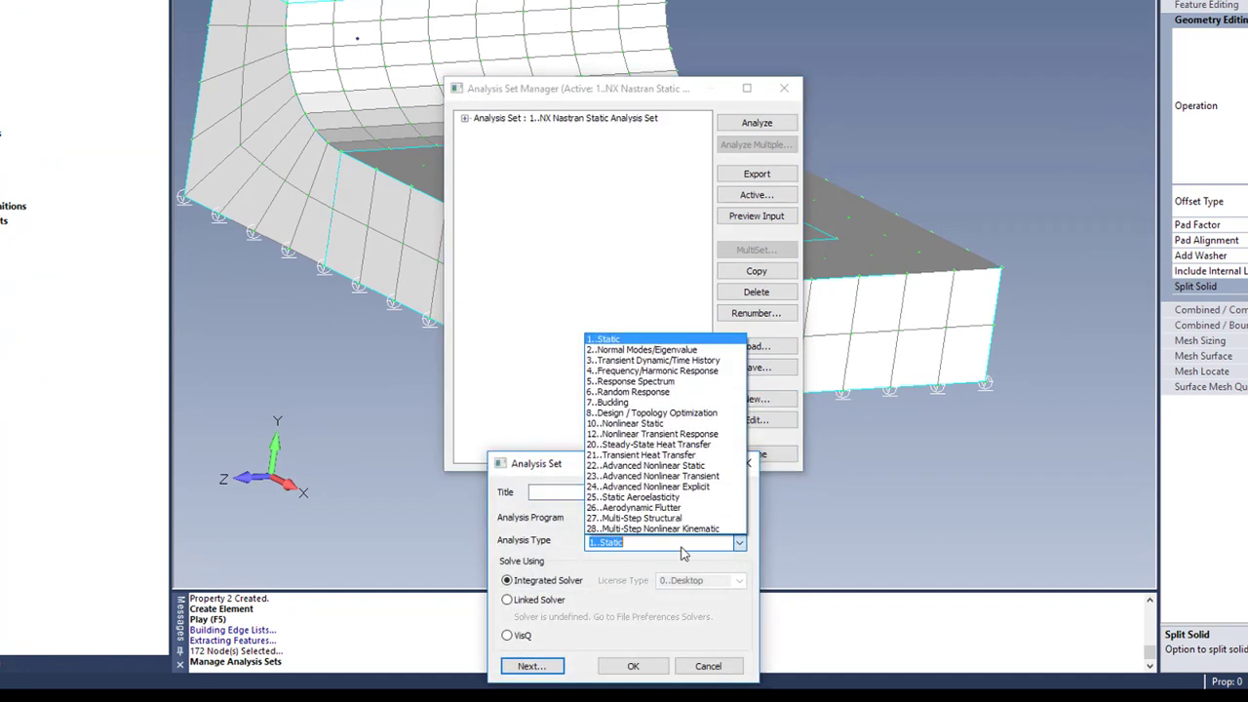
left_click(673, 518)
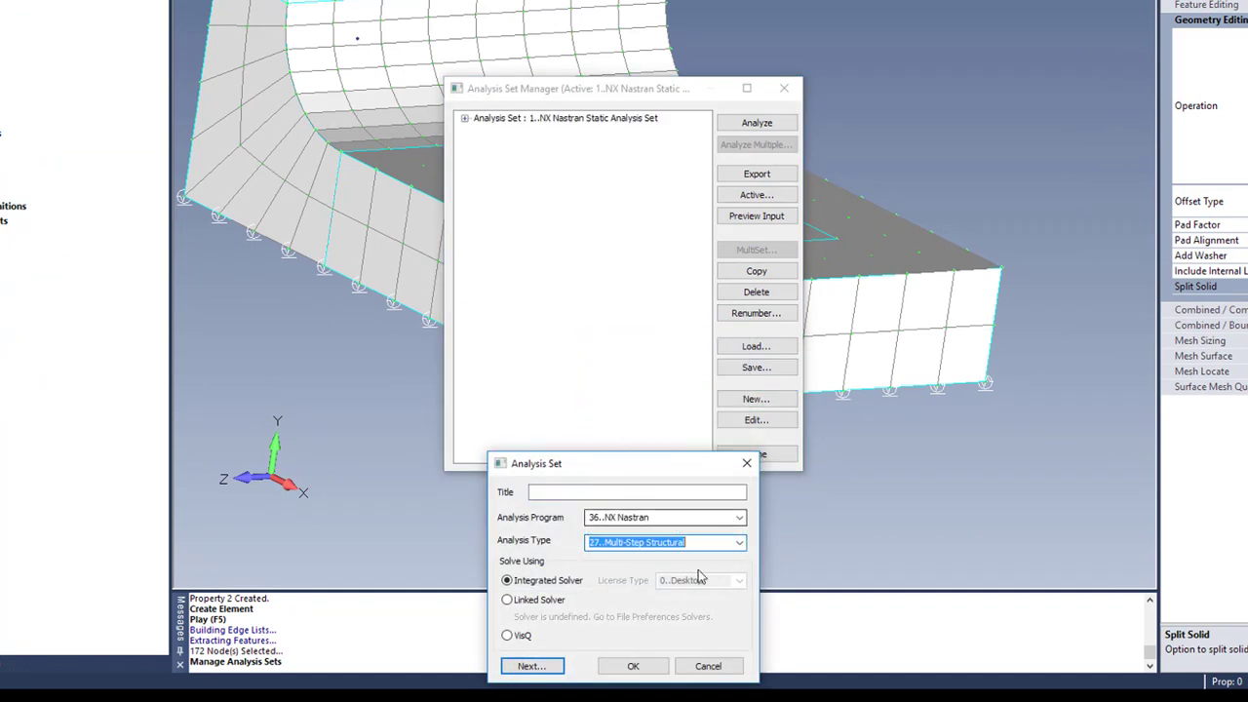
left_click(637, 663)
In the multi-step set's global time steps, define the first step with end time .01, 25 increments and All Times output.
left_click(480, 183)
left_click(480, 262)
left_click(494, 313)
double_click(527, 337)
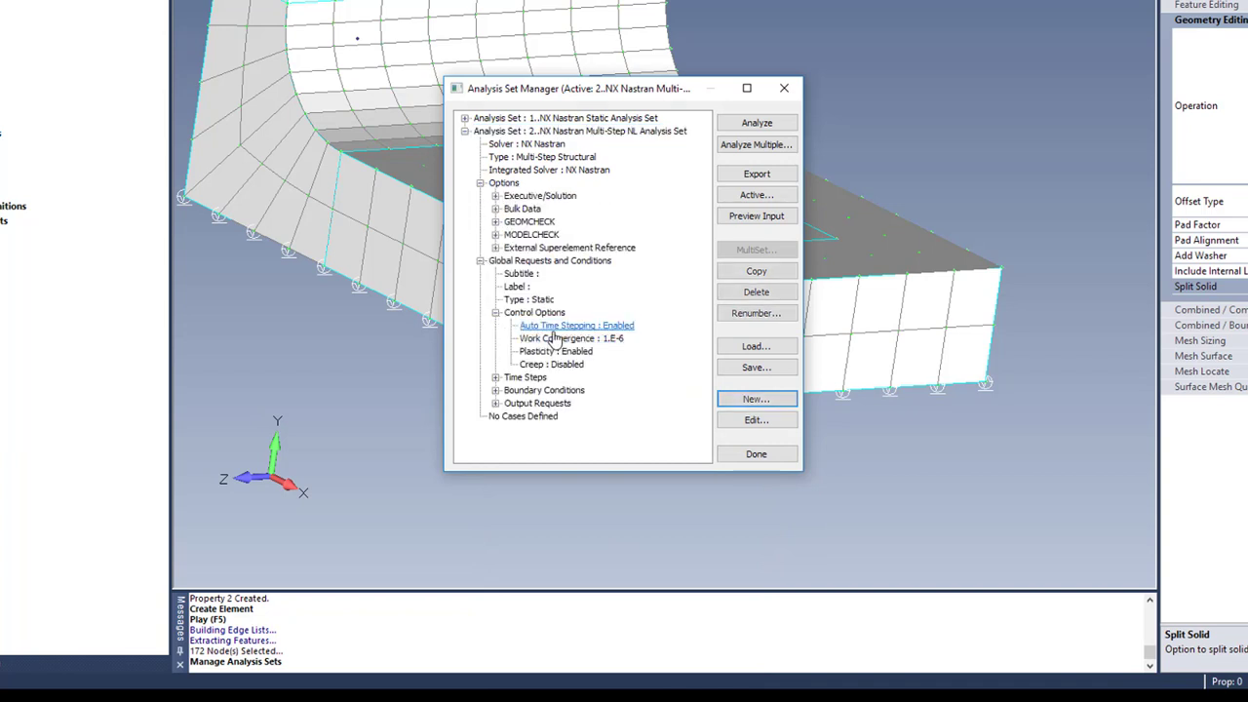
left_click(553, 667)
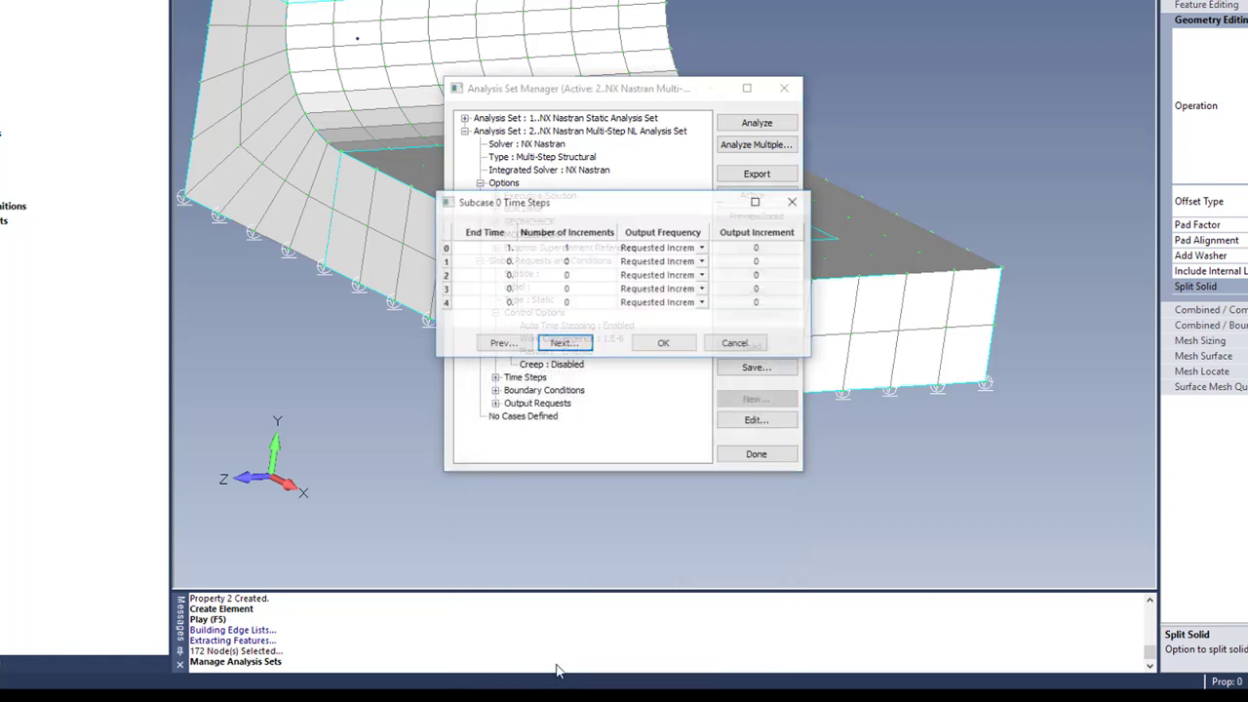
left_click(496, 248)
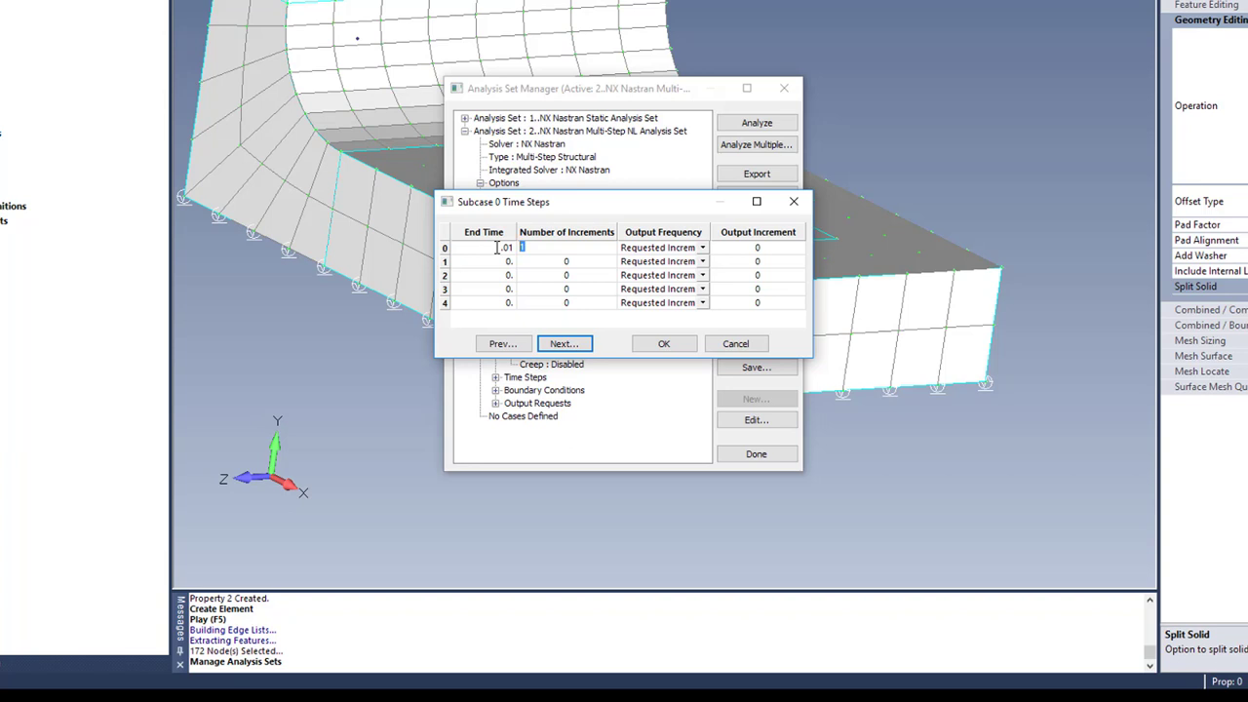
key("Tab")
left_click(703, 248)
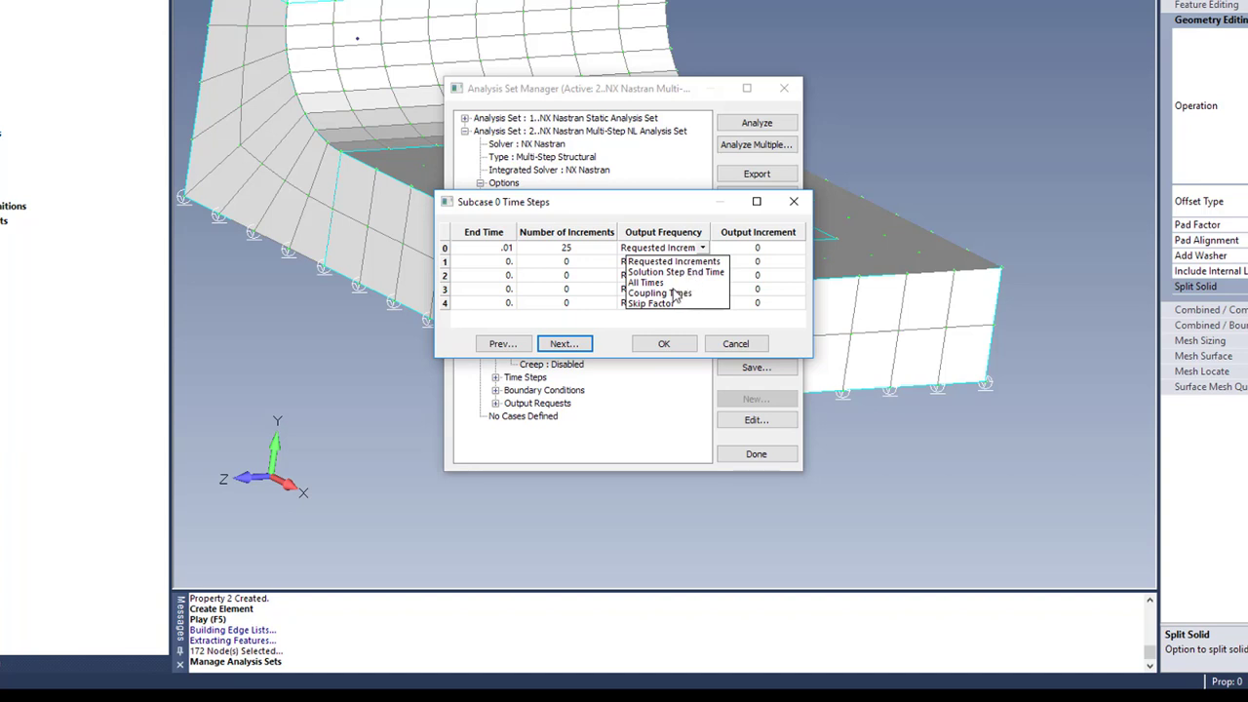
left_click(676, 283)
Add a second time step with end time 1 and 20 increments, and accept the time step table.
left_click(495, 263)
type("1")
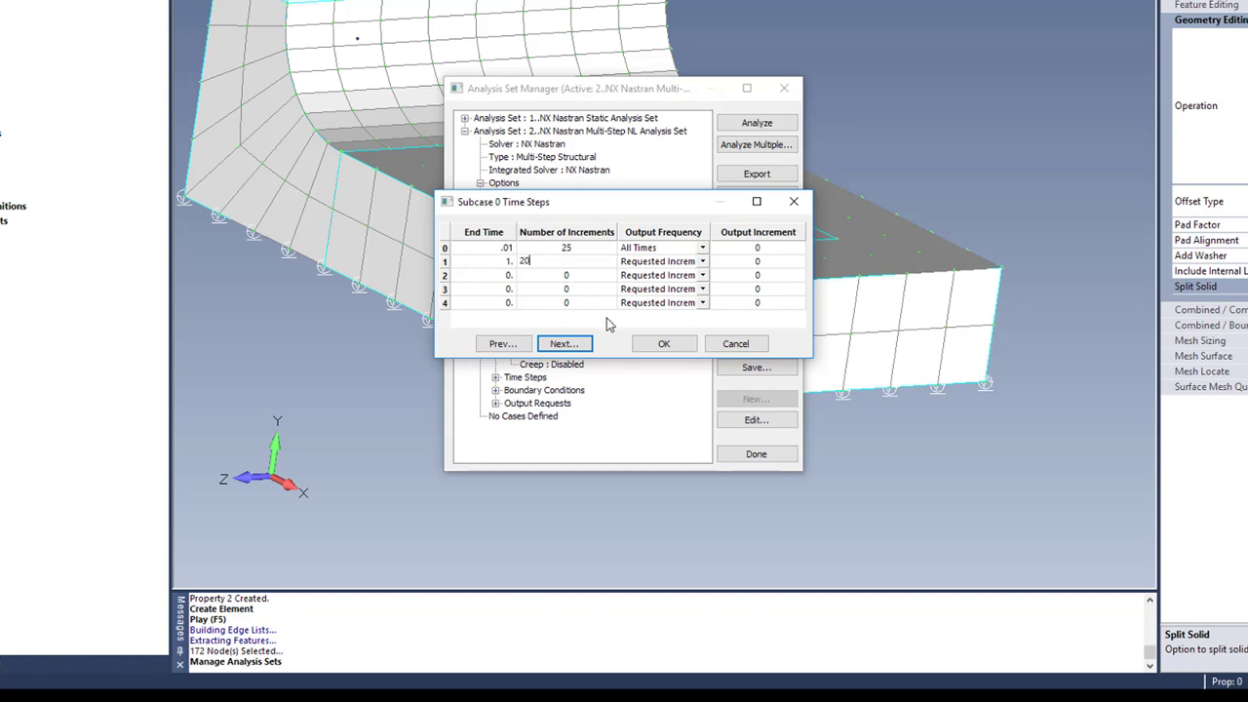
type("20")
left_click(663, 343)
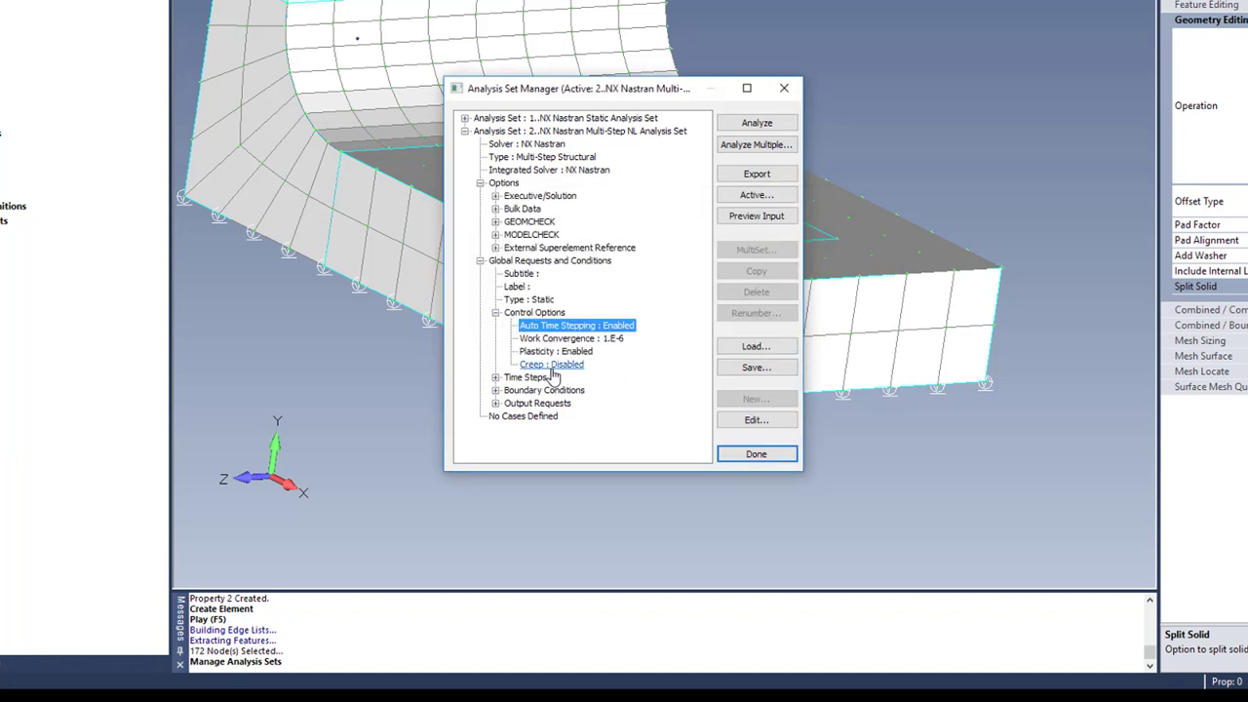
Review the global boundary conditions, enable Force Balance in the output requests, and finish the analysis set.
left_click(496, 391)
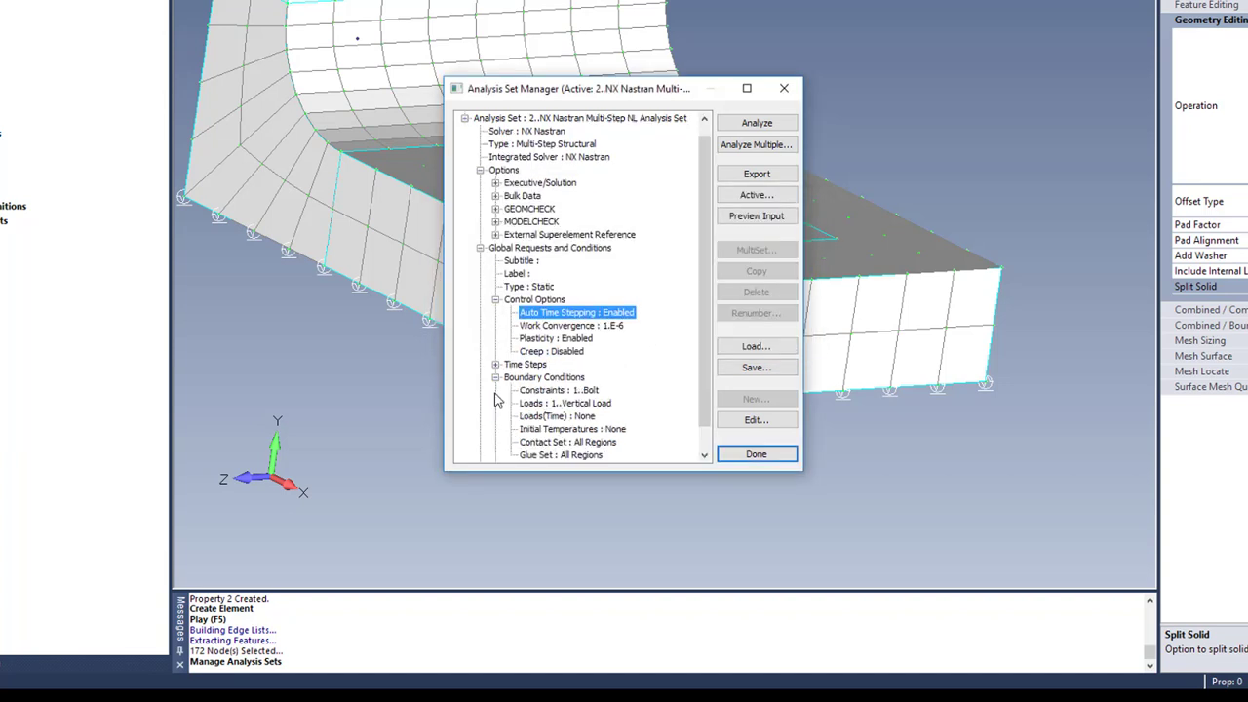
scroll(527, 429, "down", 1)
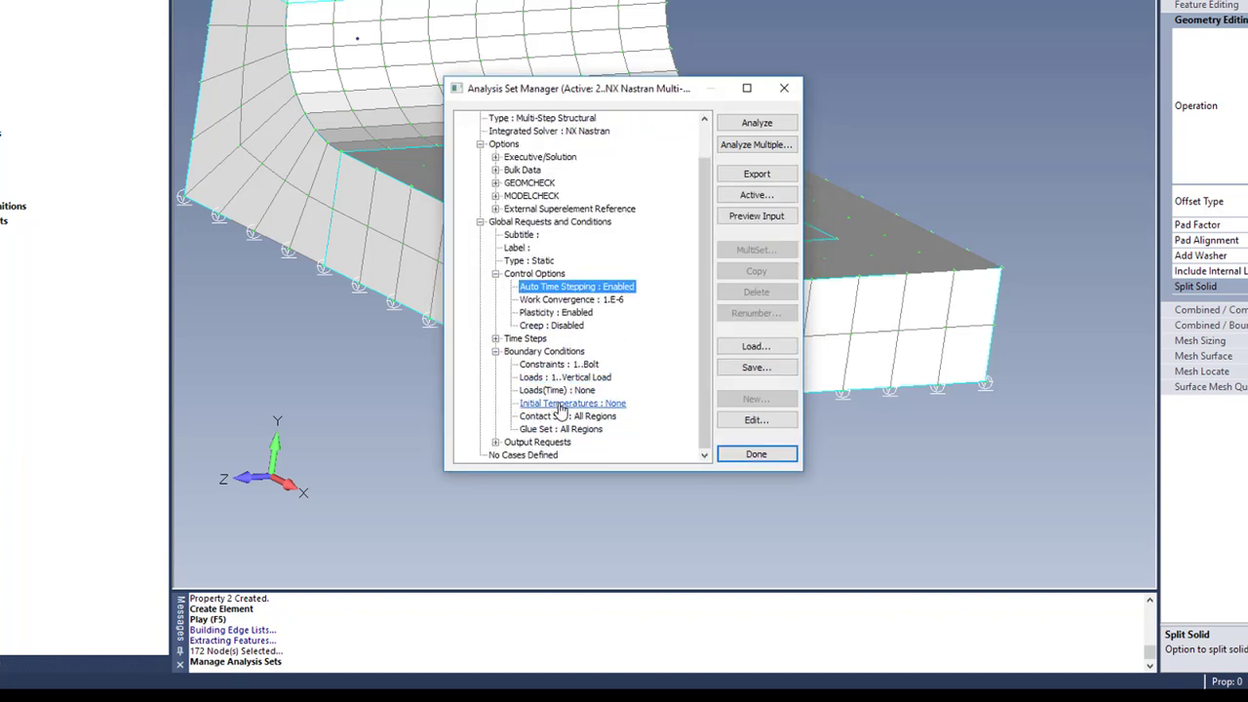
left_click(495, 442)
double_click(543, 430)
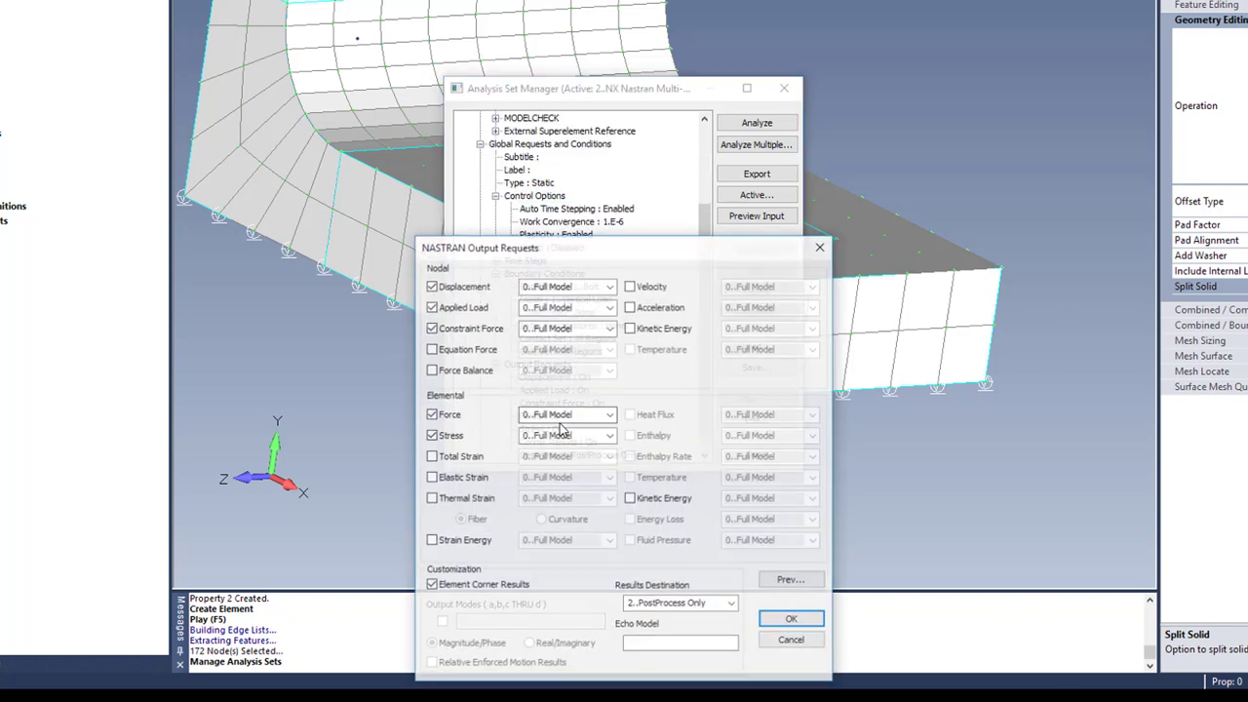
left_click(453, 372)
left_click(793, 621)
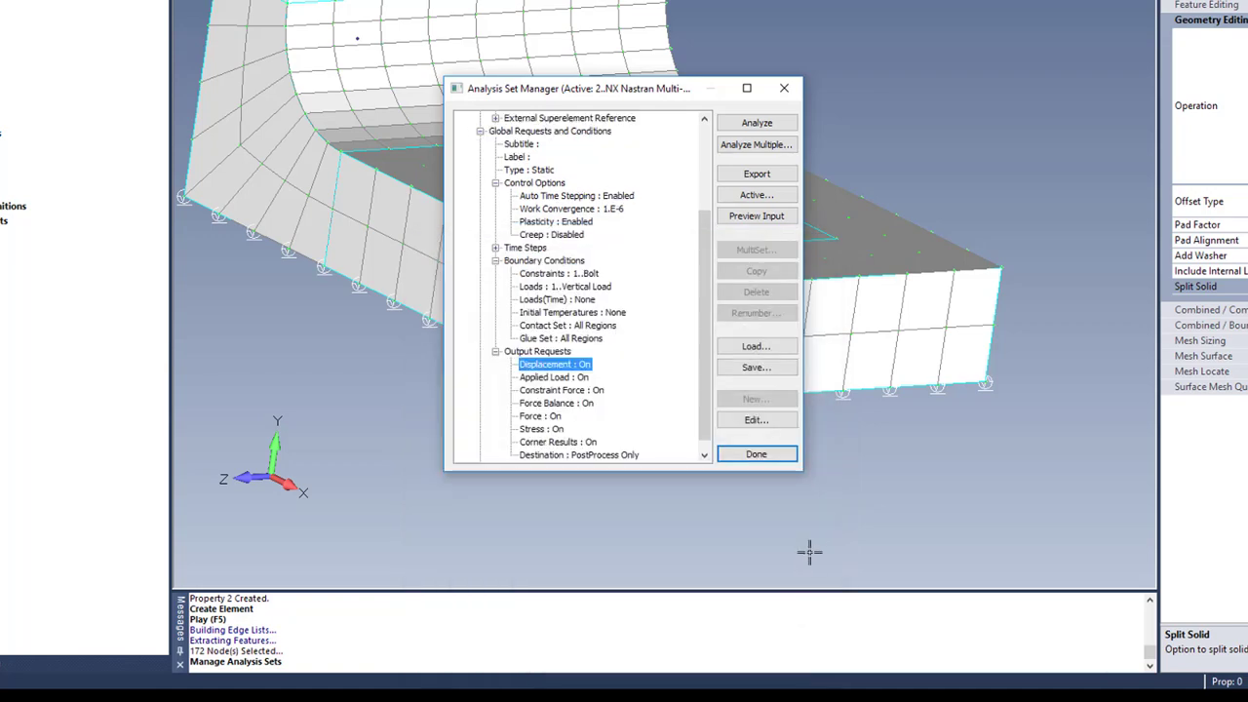
left_click(754, 459)
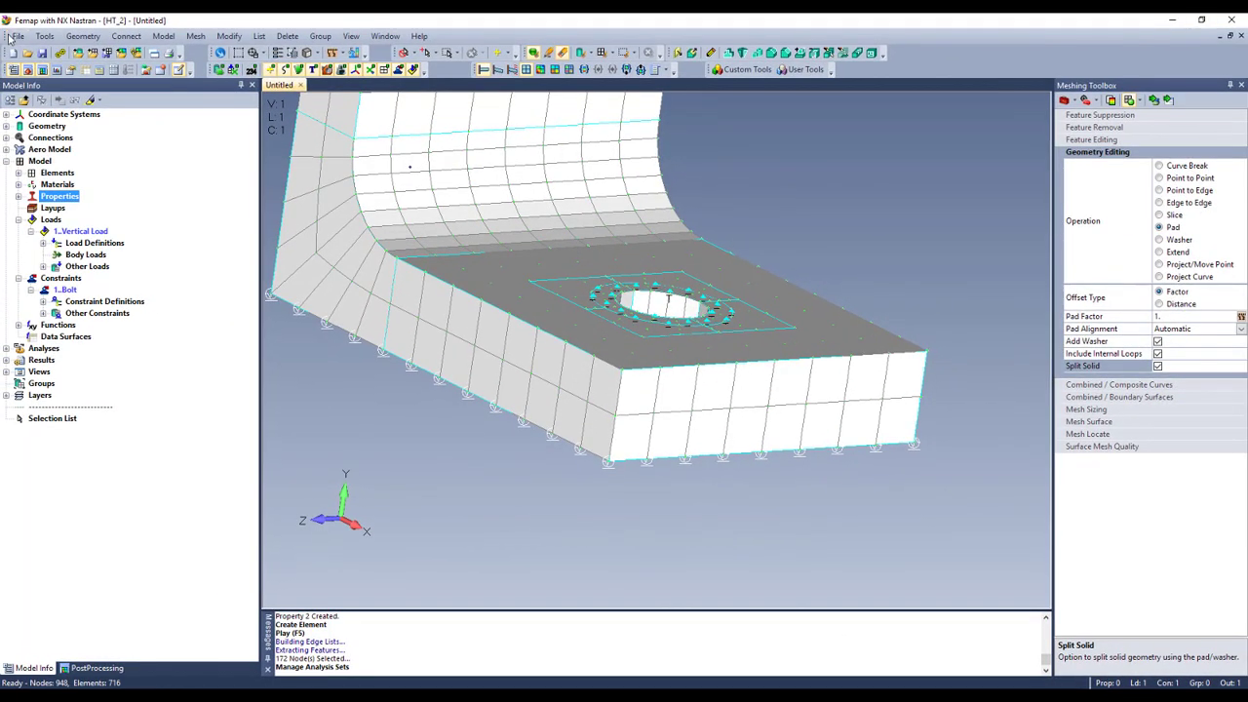
Save the model and solve the NX Nastran Multi-Step NL Analysis Set while monitoring its nonlinear history.
left_click(17, 36)
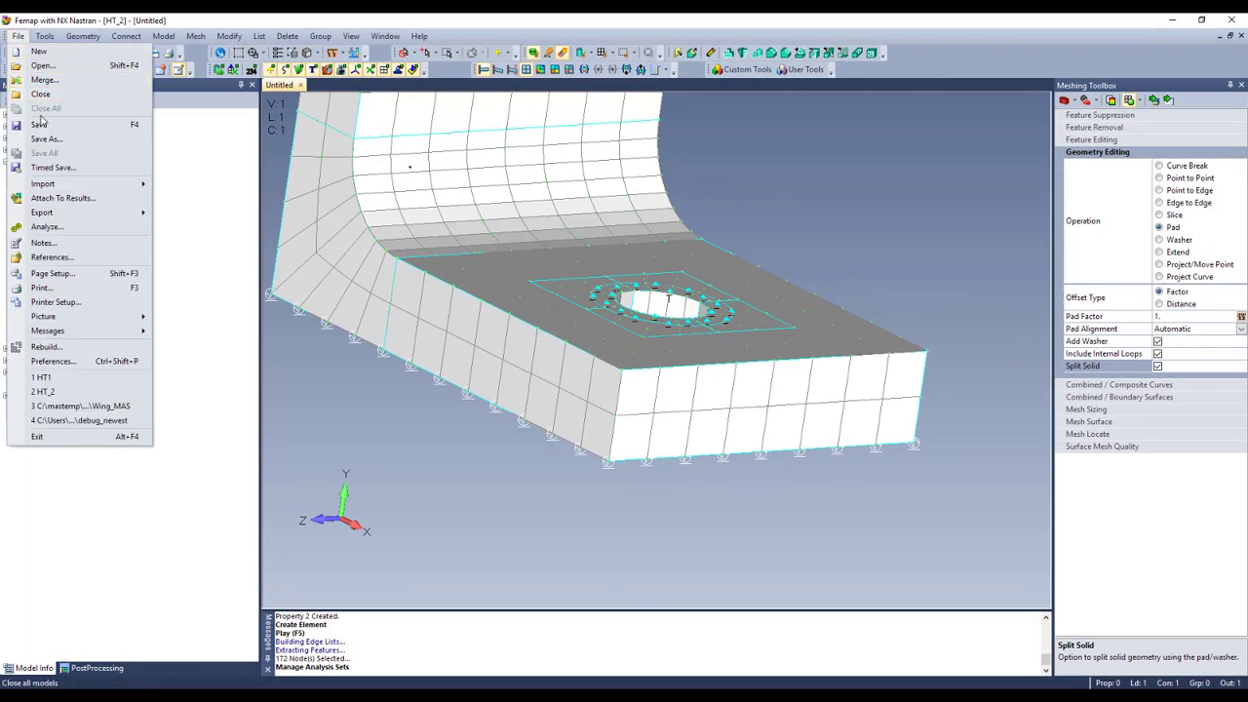
left_click(39, 124)
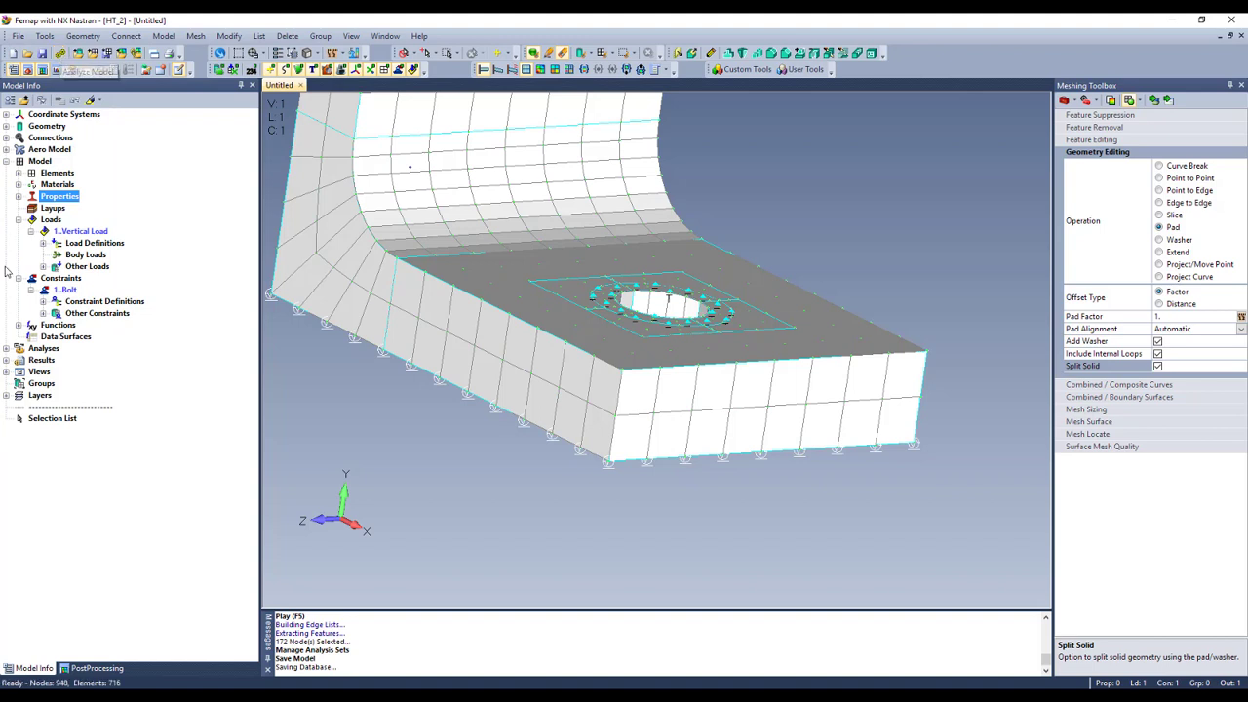
left_click(8, 349)
right_click(98, 373)
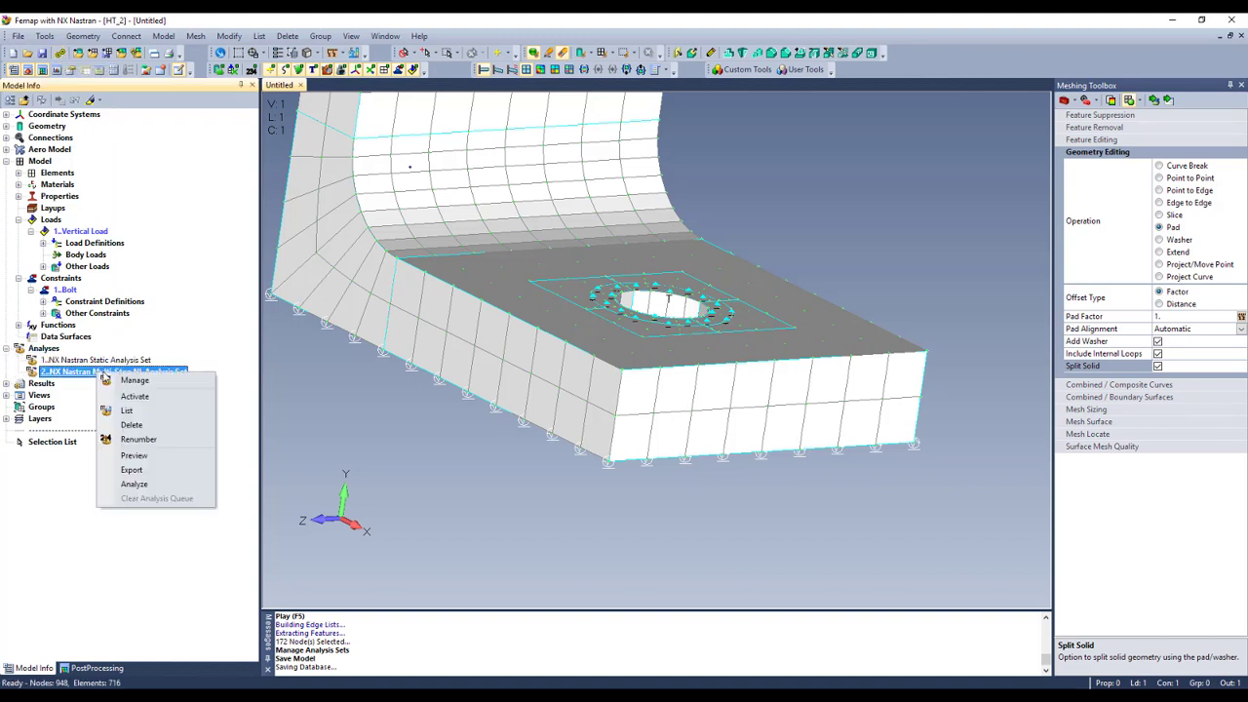
left_click(152, 490)
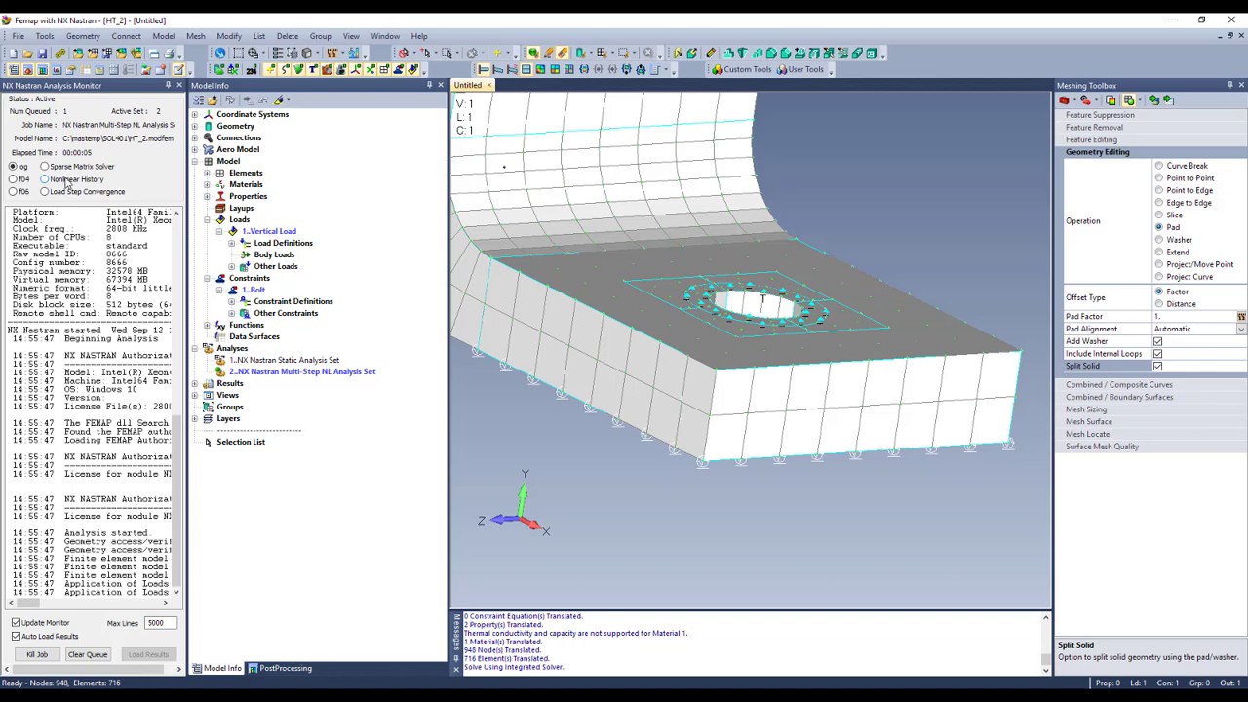
left_click(66, 182)
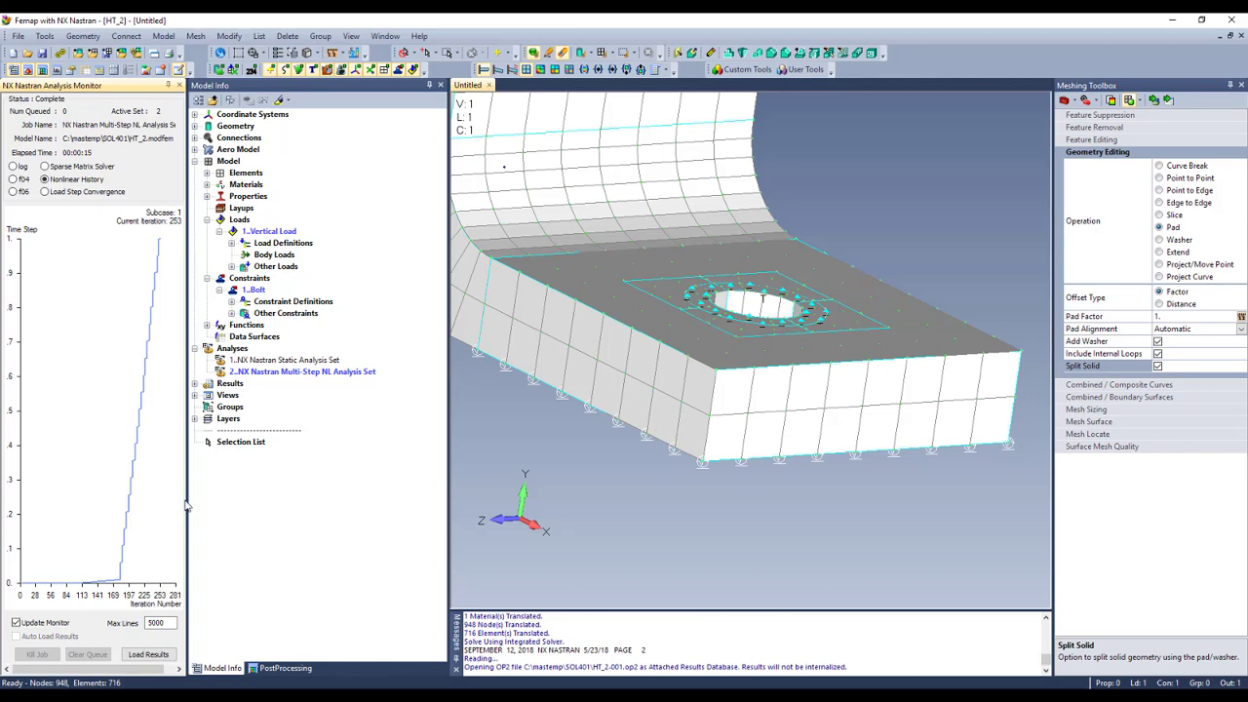
Review the list of output sets produced for each time step in the results.
middle_click_drag(579, 470, 673, 427)
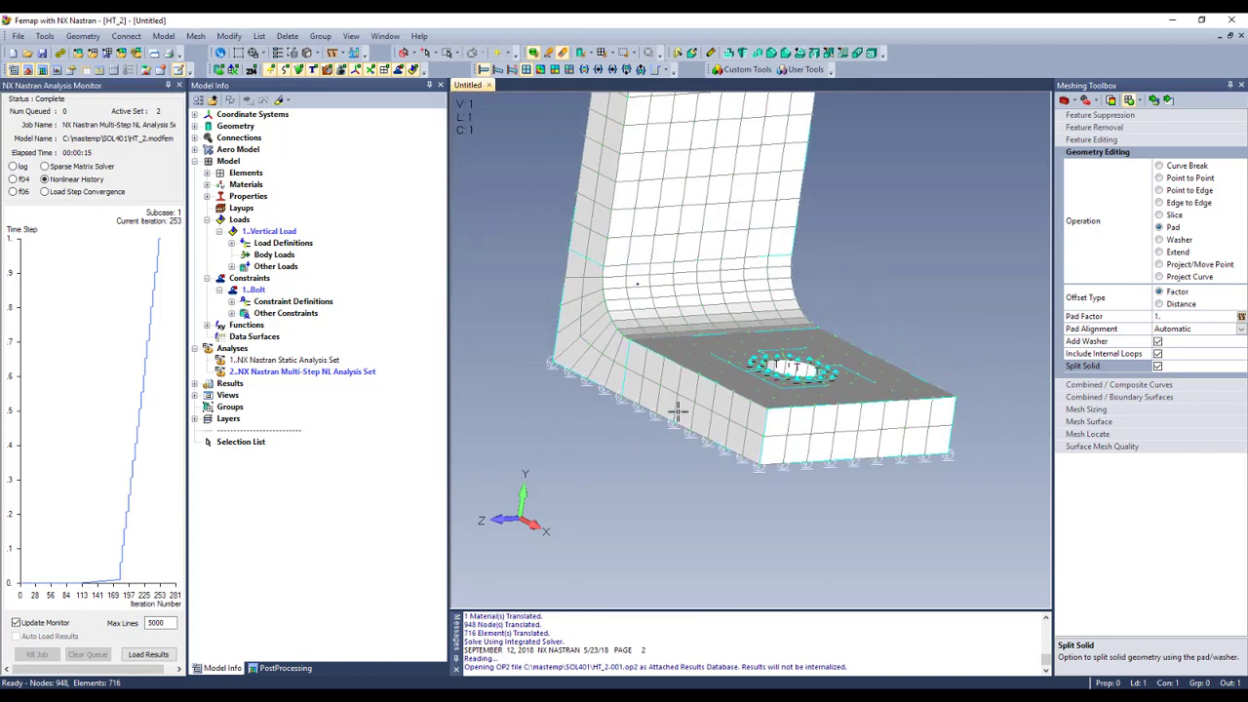
left_click(195, 386)
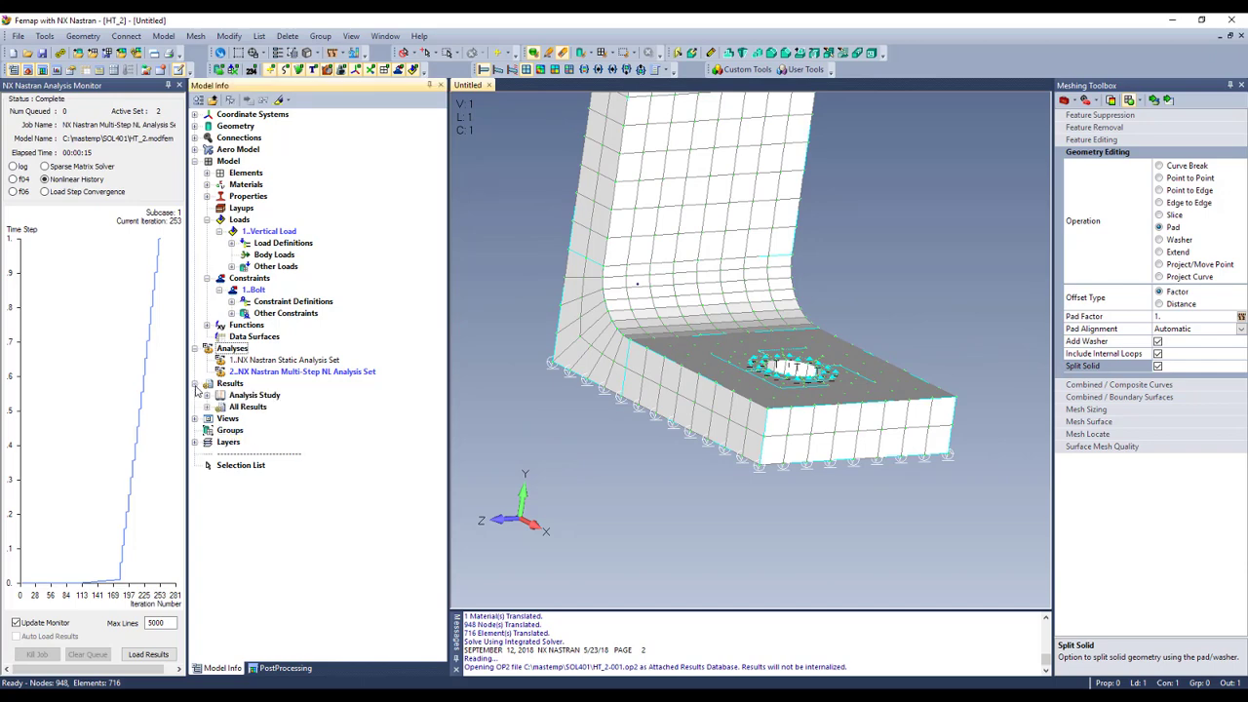
left_click(207, 407)
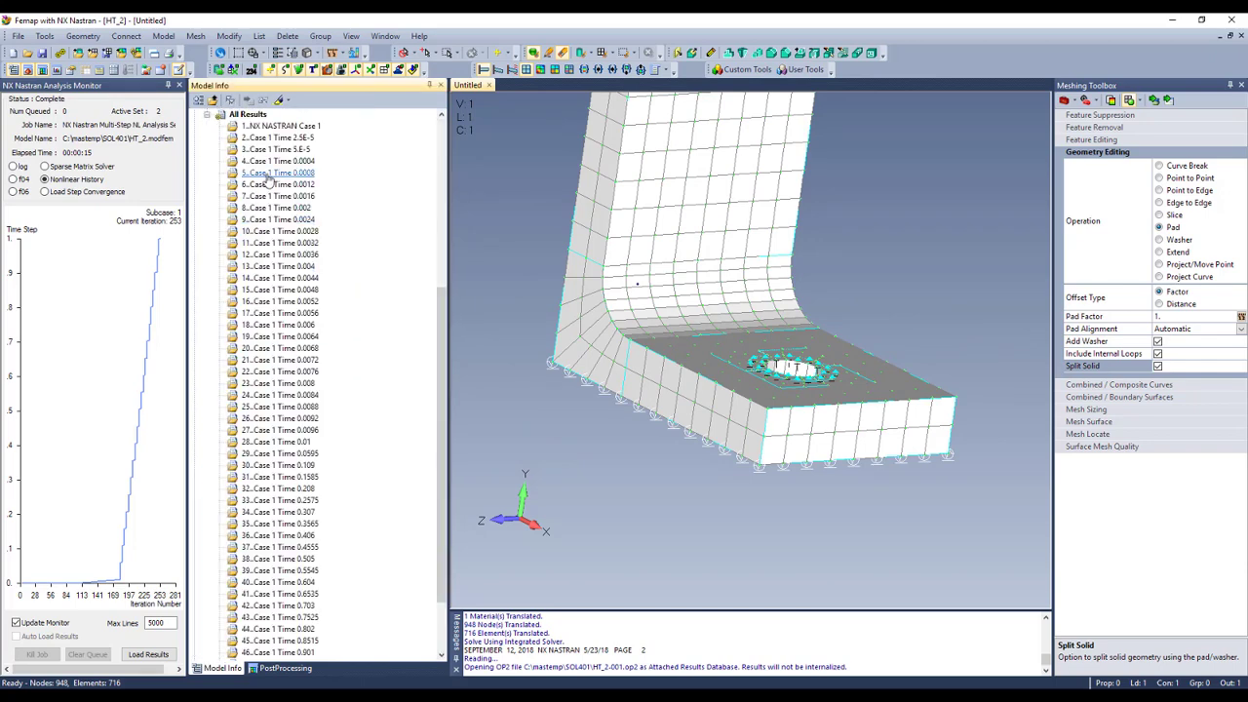
left_click(207, 115)
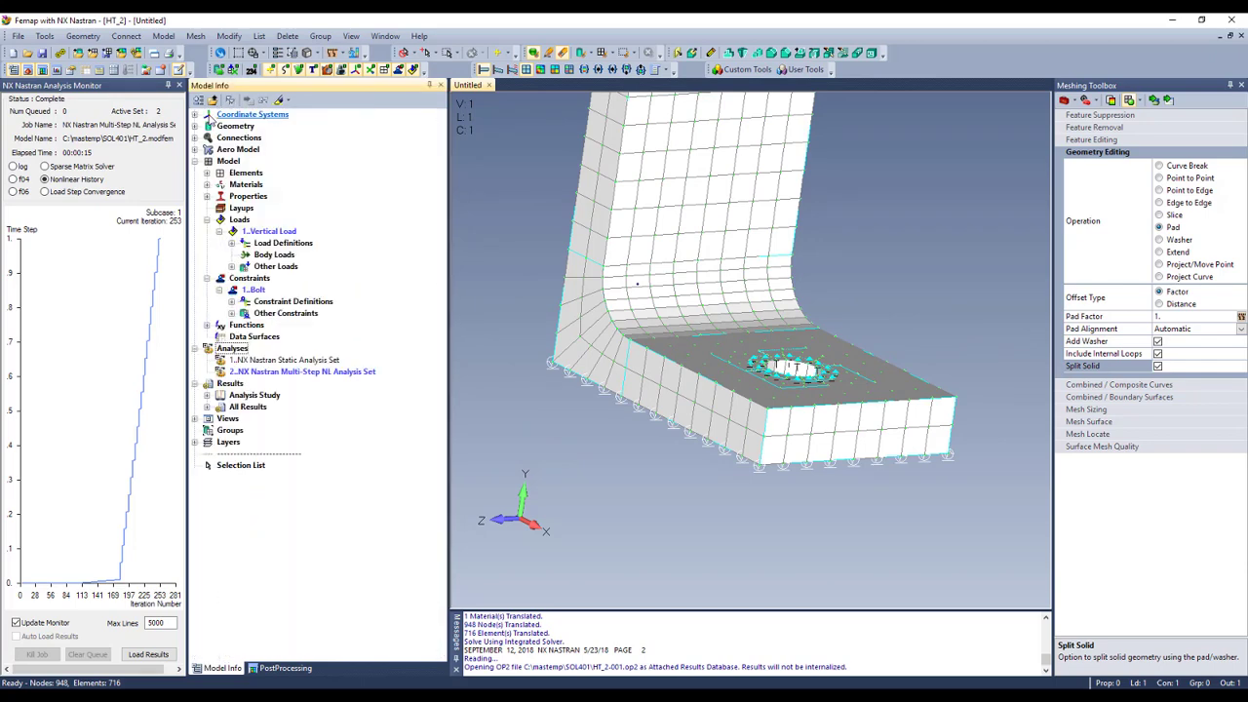
Animate the NX Nastran Multi-Step NL Analysis Set study across all its time steps and inspect the bracket's deformation from the side.
left_click(207, 395)
right_click(322, 419)
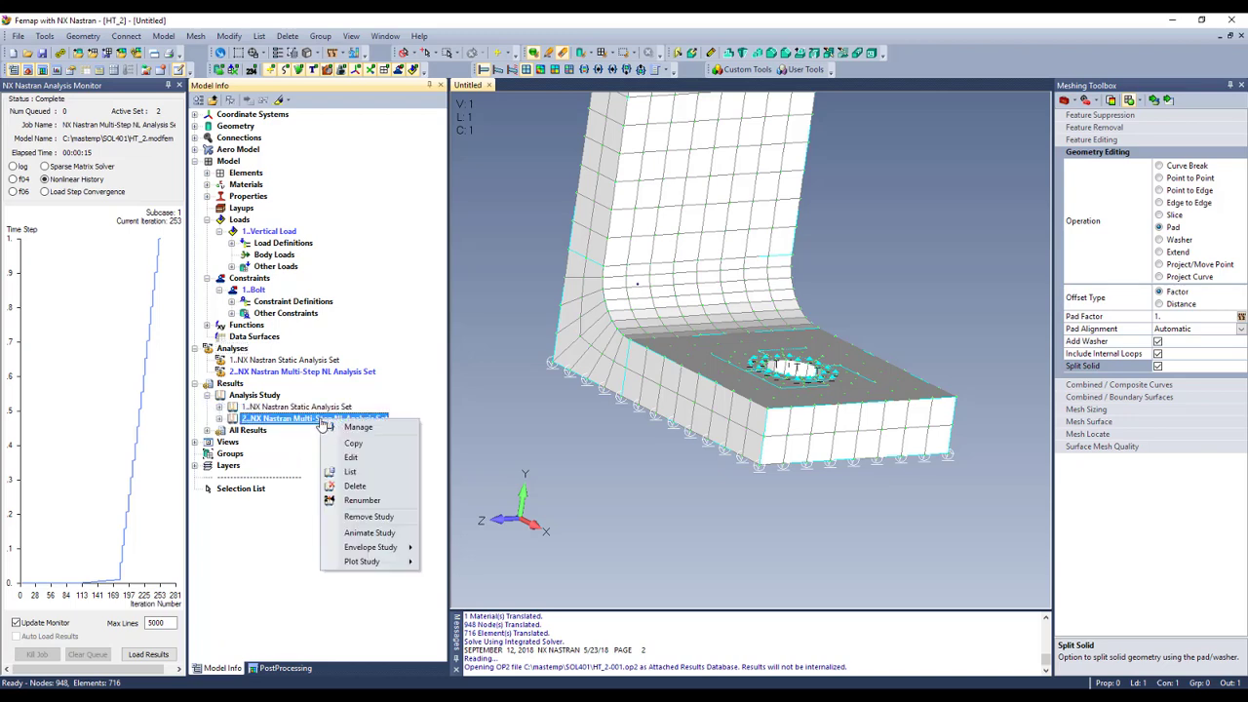
left_click(380, 533)
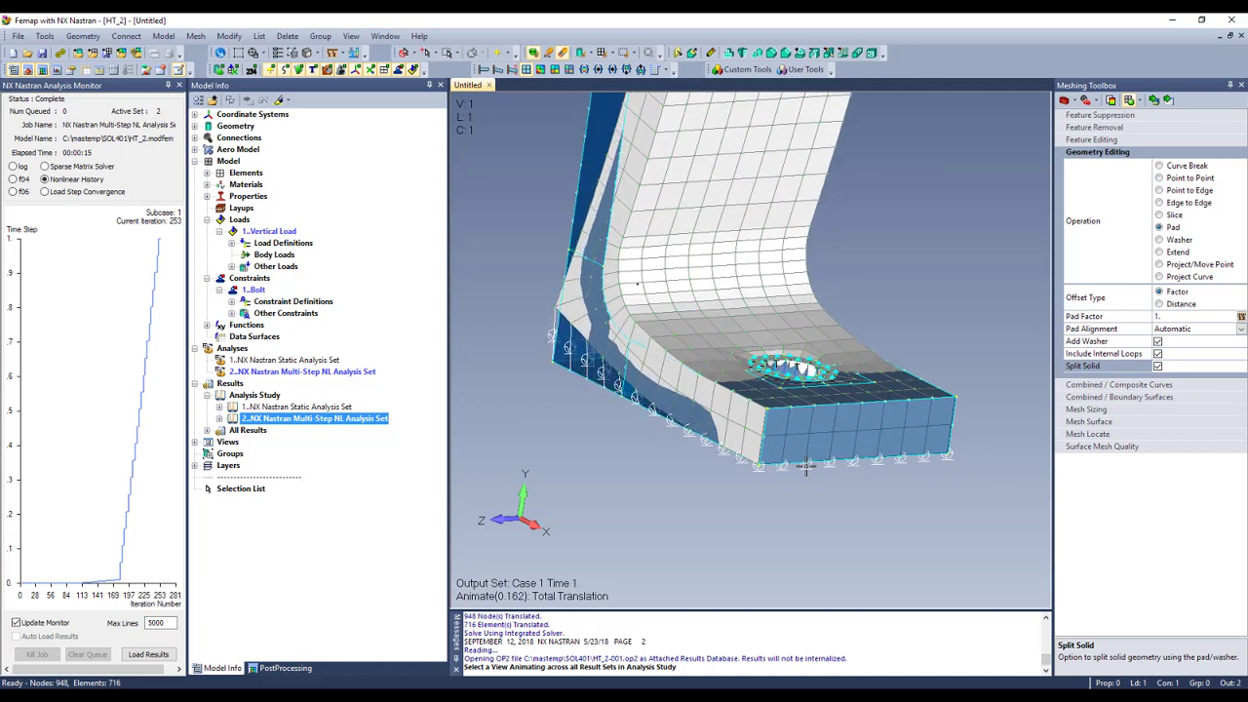
middle_click_drag(750, 487, 863, 462)
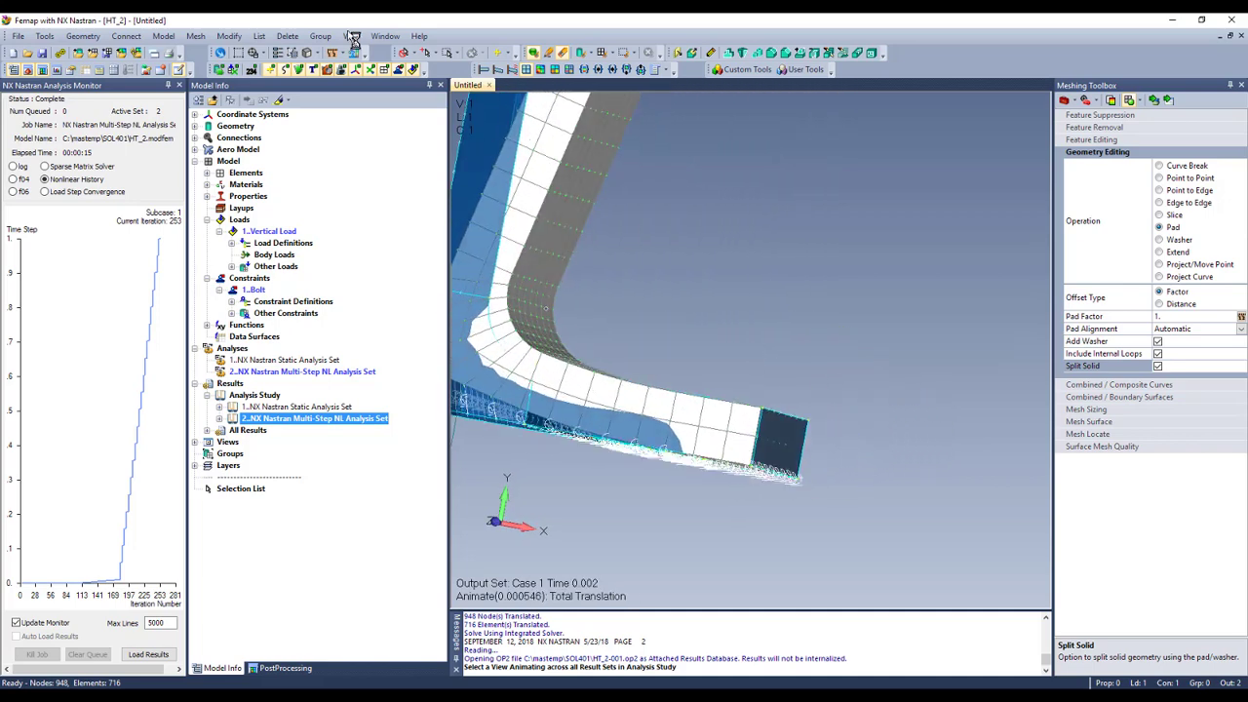
Hide the geometry and the Spring/Damper to Ground elements so only the bracket's solid mesh is displayed.
left_click(245, 101)
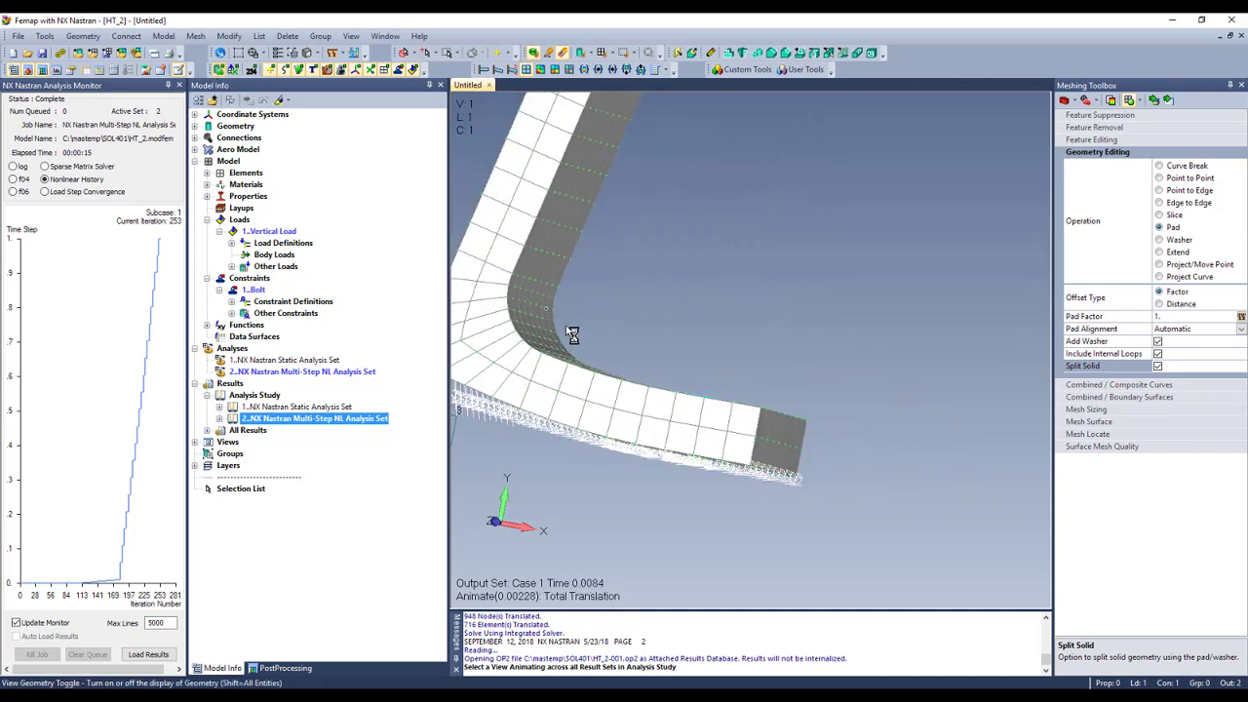
left_click(208, 173)
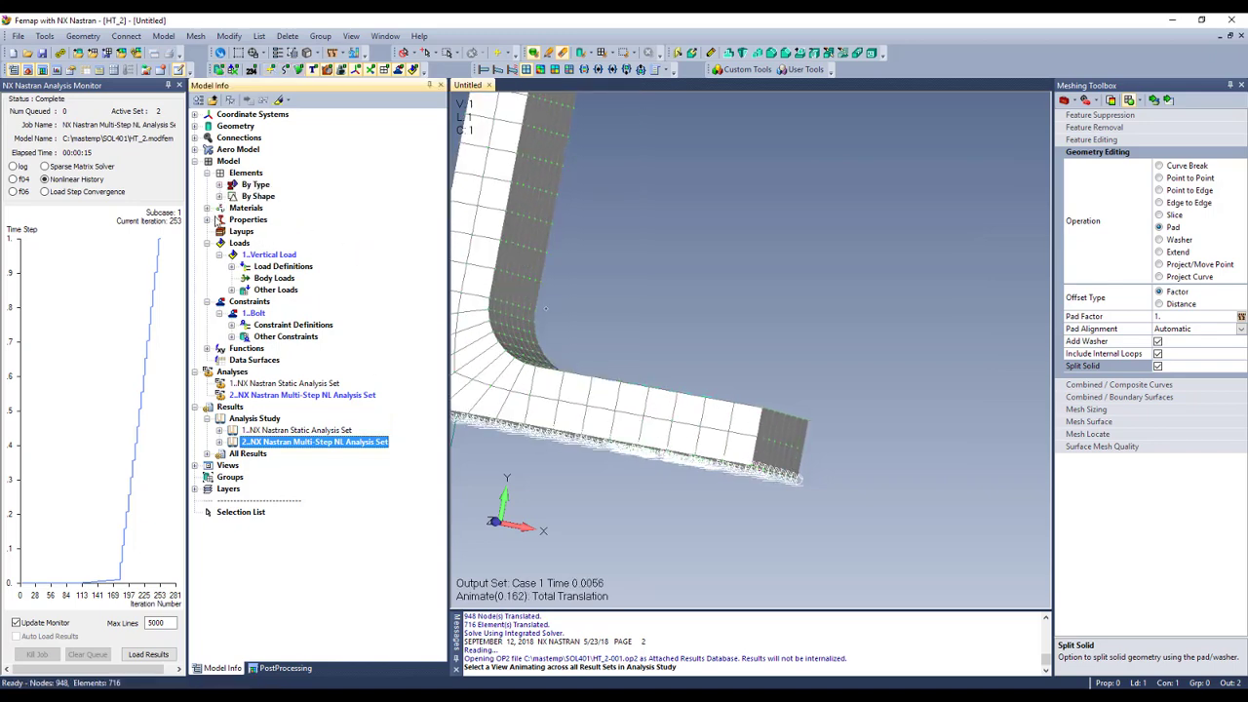
middle_click_drag(612, 301, 764, 299, "ctrl")
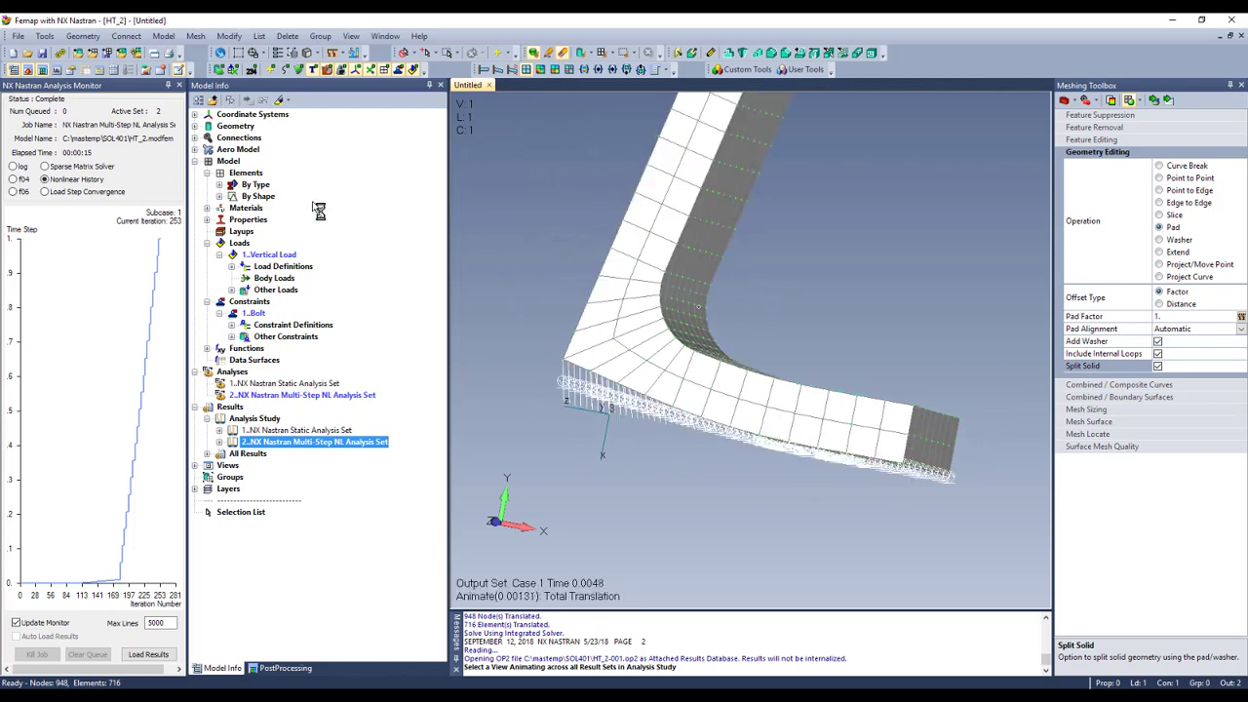
left_click(220, 186)
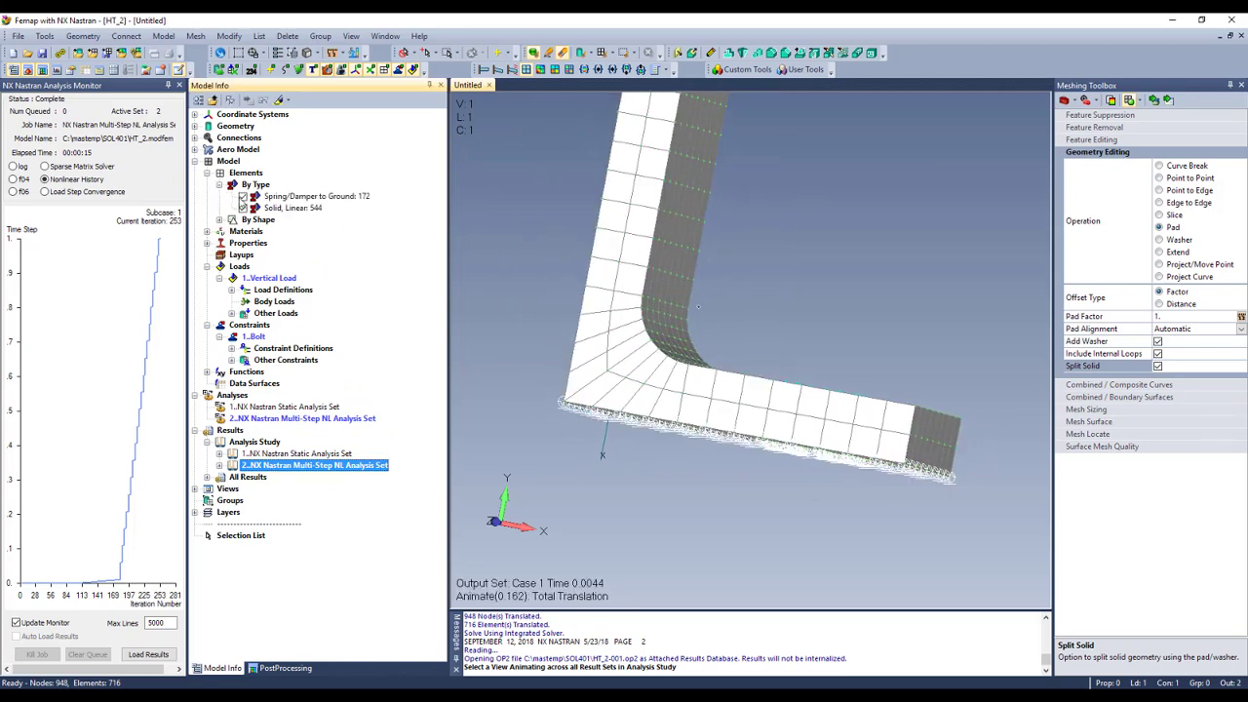
left_click(243, 196)
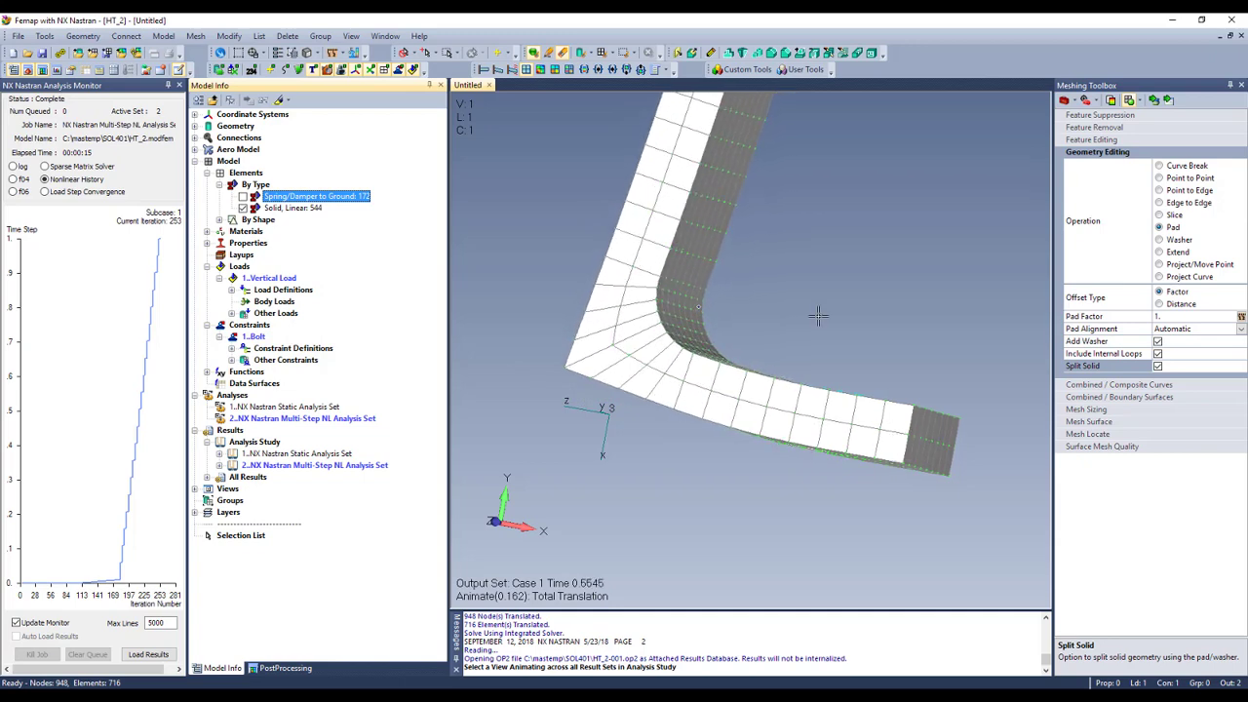
Add a Solid Von Mises Stress contour to the bracket and replace the animation with a static deformed view.
left_click(541, 69)
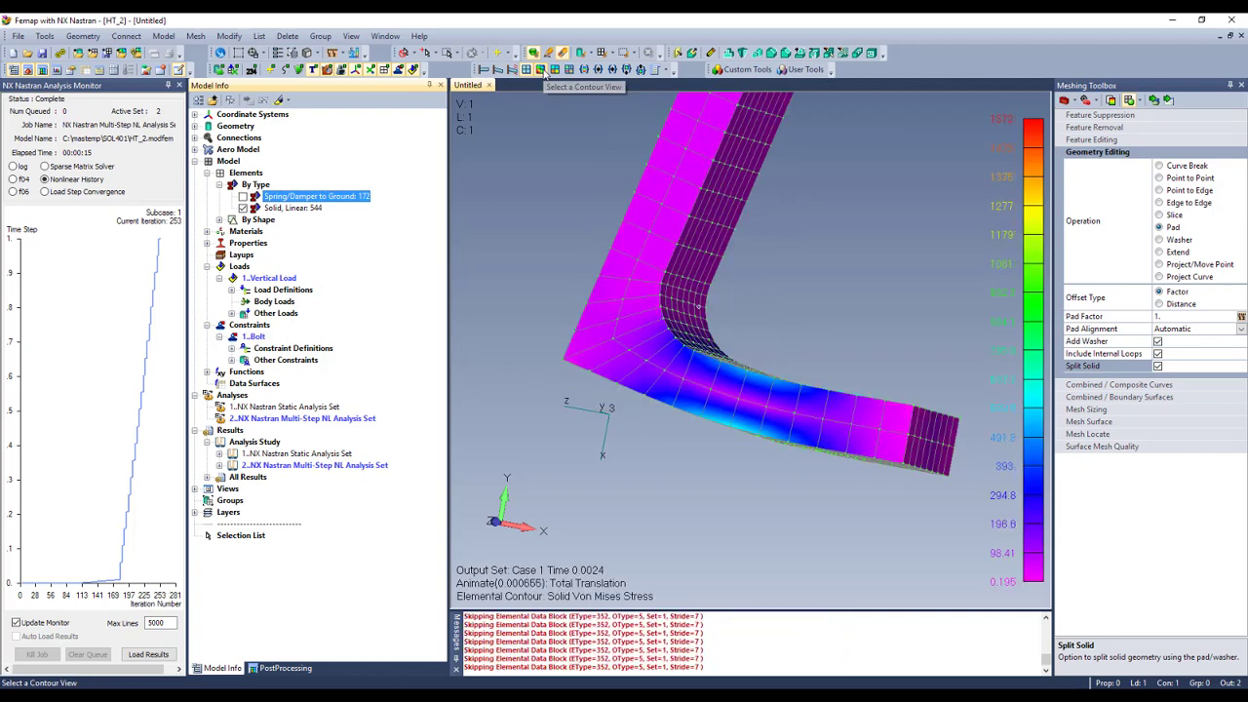
middle_click_drag(746, 327, 690, 393)
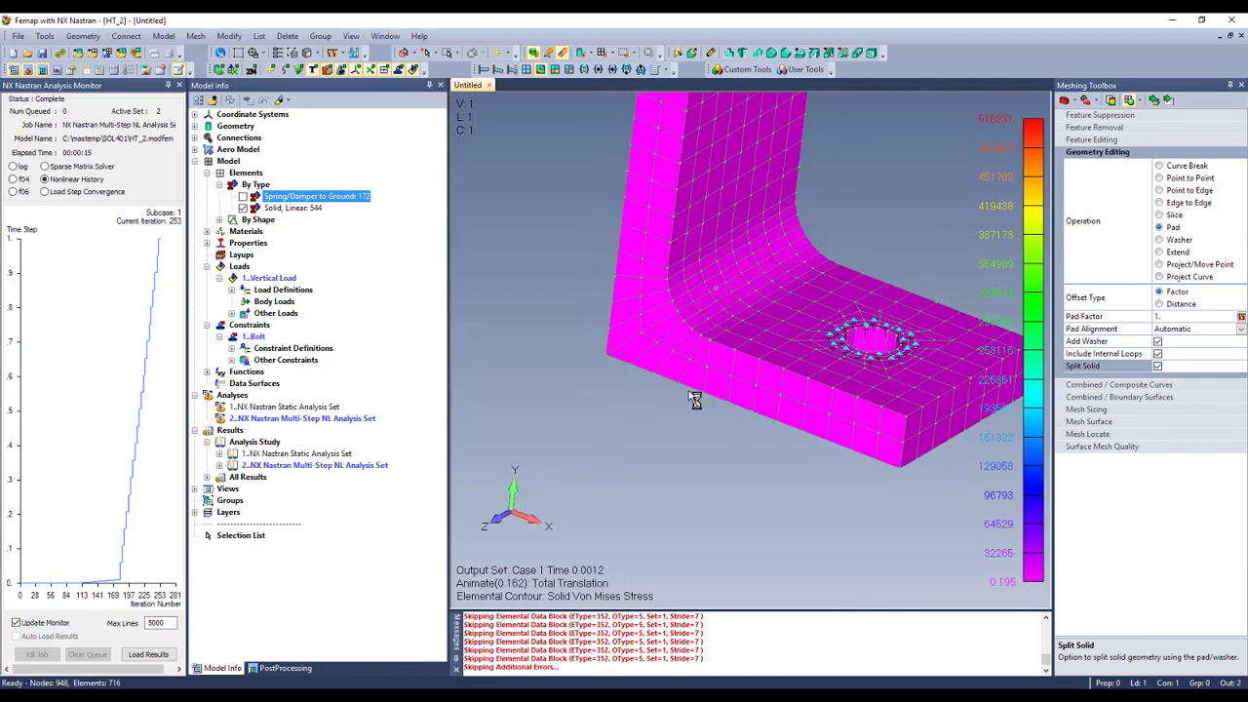
left_click(497, 70)
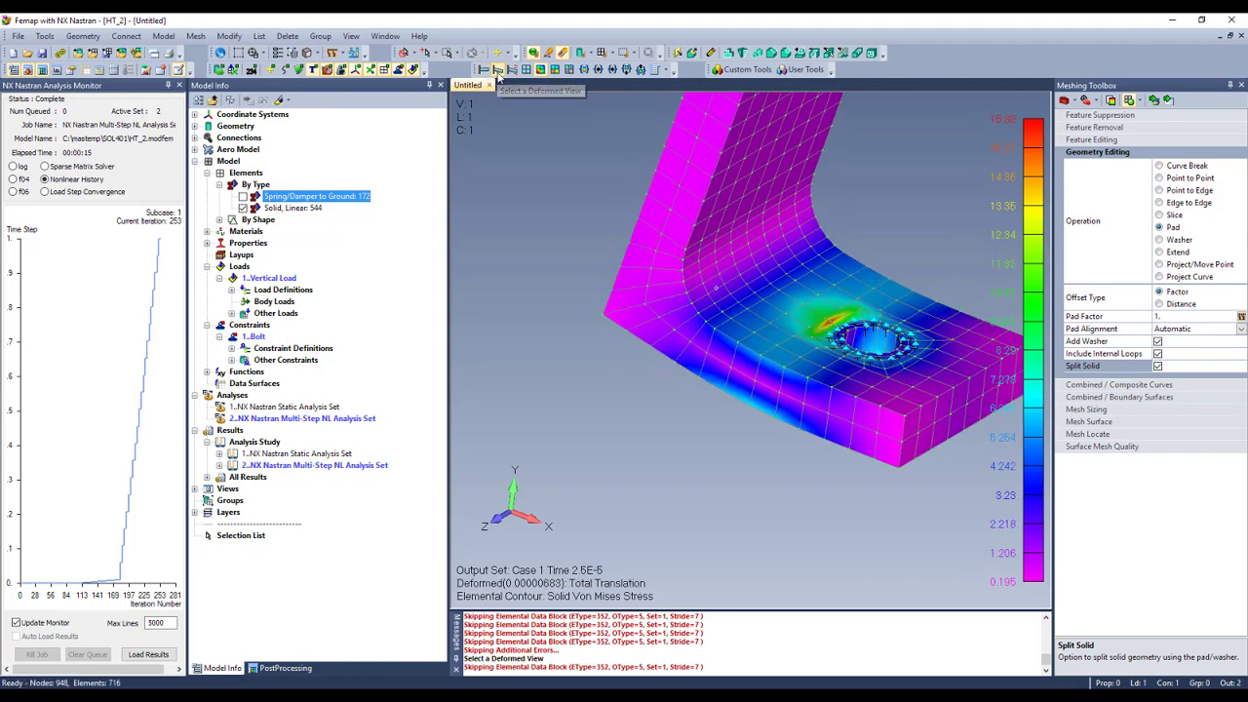
middle_click_drag(742, 460, 627, 447)
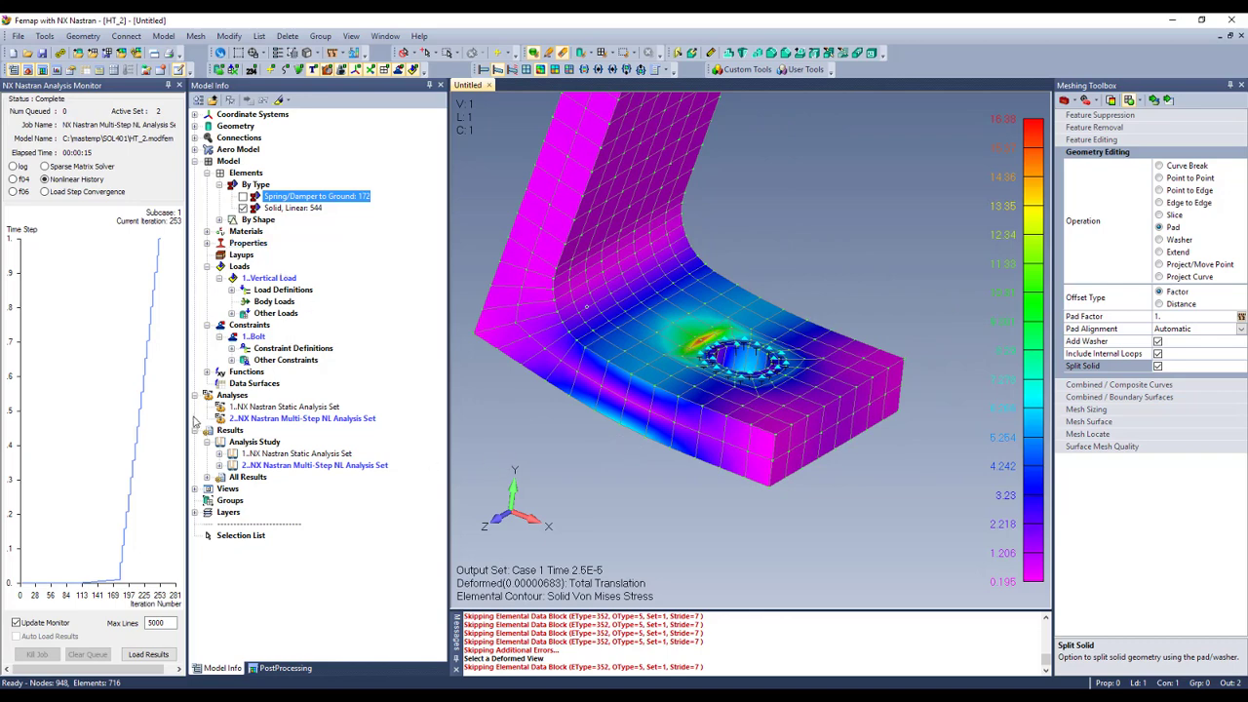
Activate the final output set, Case 1 Time 1., of the multi-step nonlinear study.
left_click(221, 466)
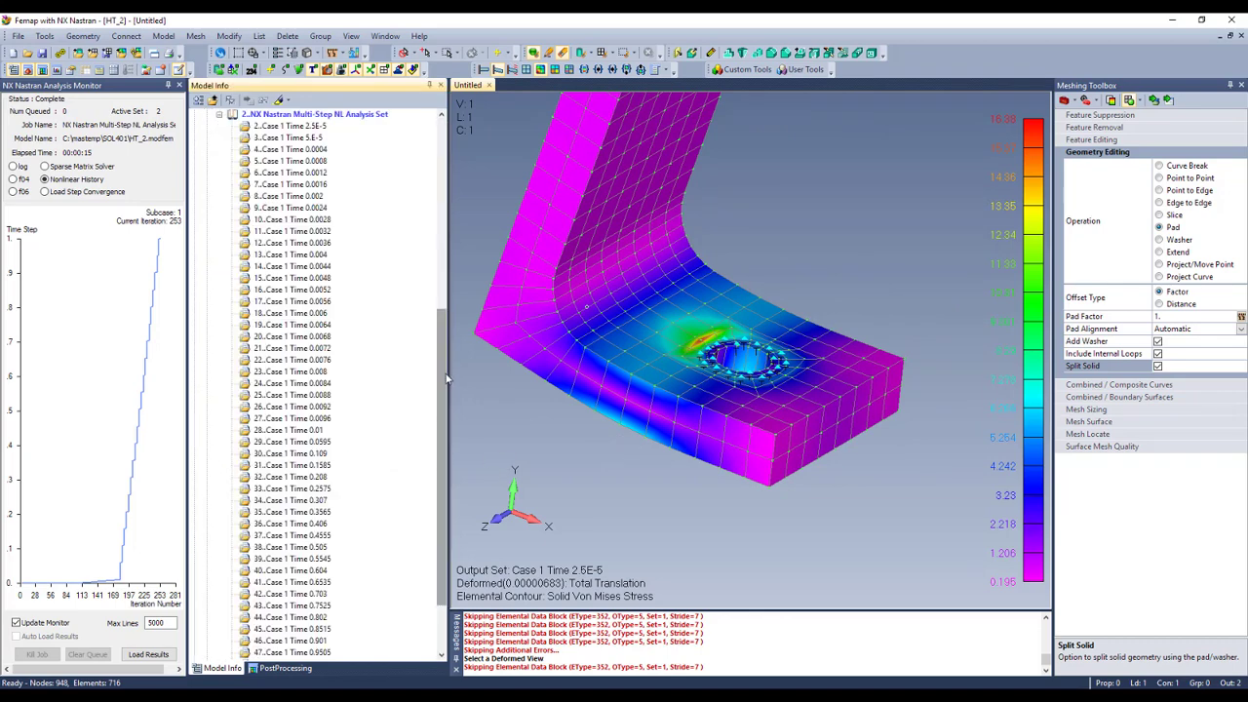
left_click_drag(447, 368, 447, 414)
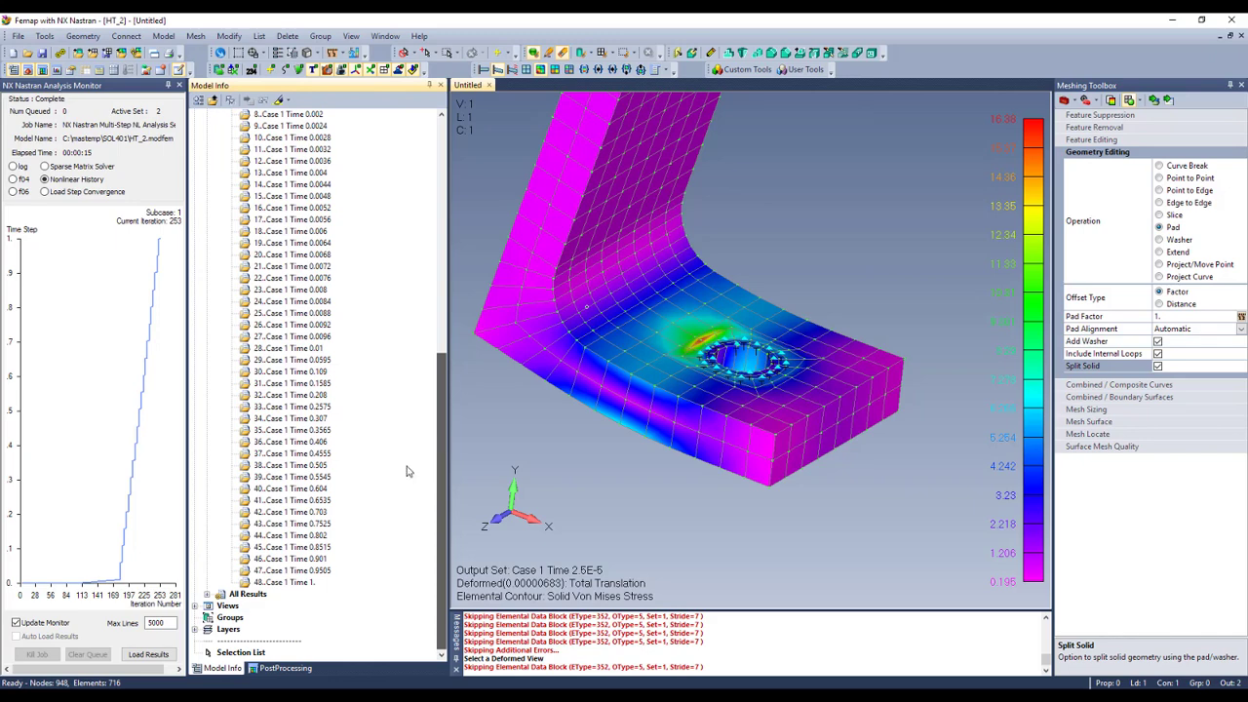
left_click(297, 582)
left_click_drag(706, 453, 656, 351)
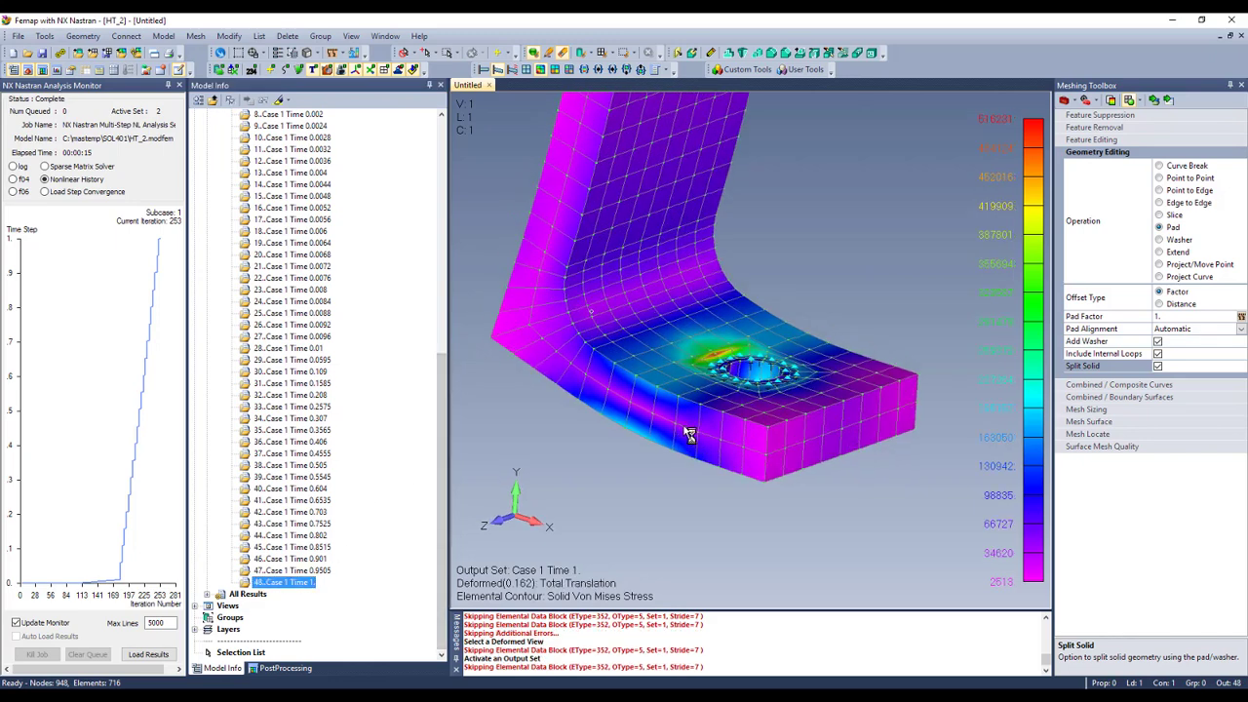
Remove the stress contour and turn on the display of visible freebodies for the Case 1 Time 1. output set.
left_click(527, 70)
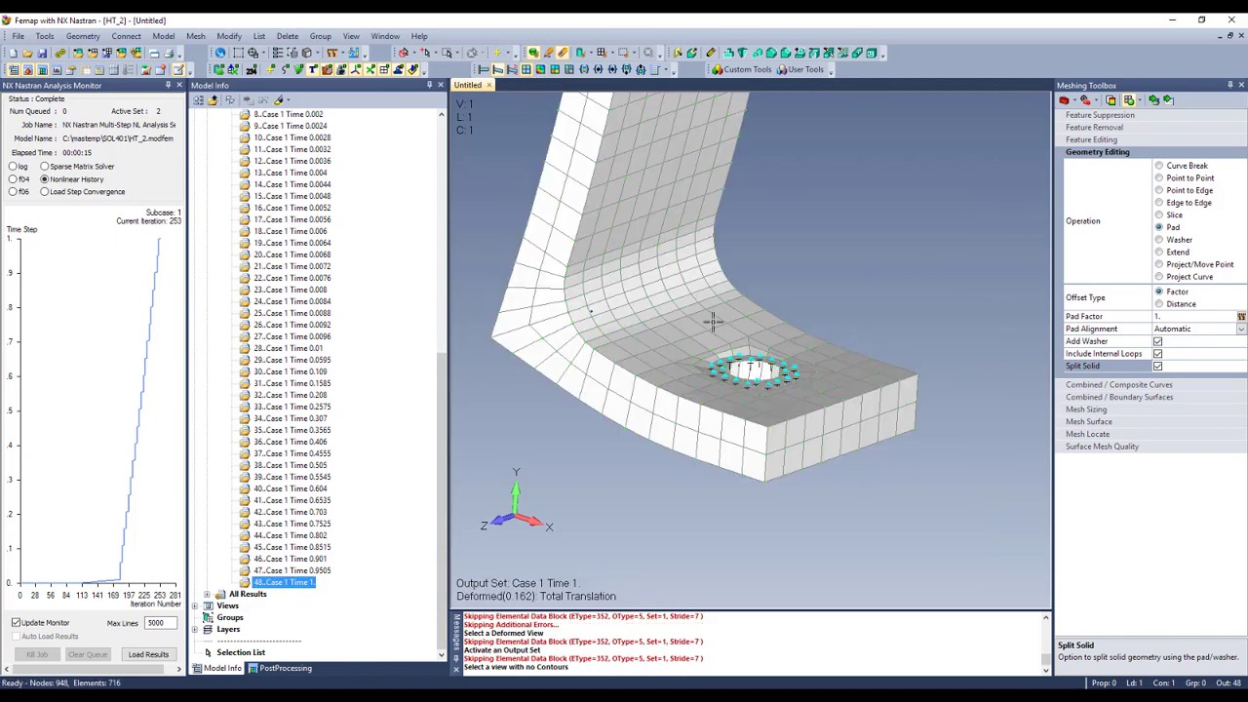
mouse_move(713, 322)
left_mouse_down()
mouse_move(709, 343)
mouse_move(705, 333)
left_mouse_up()
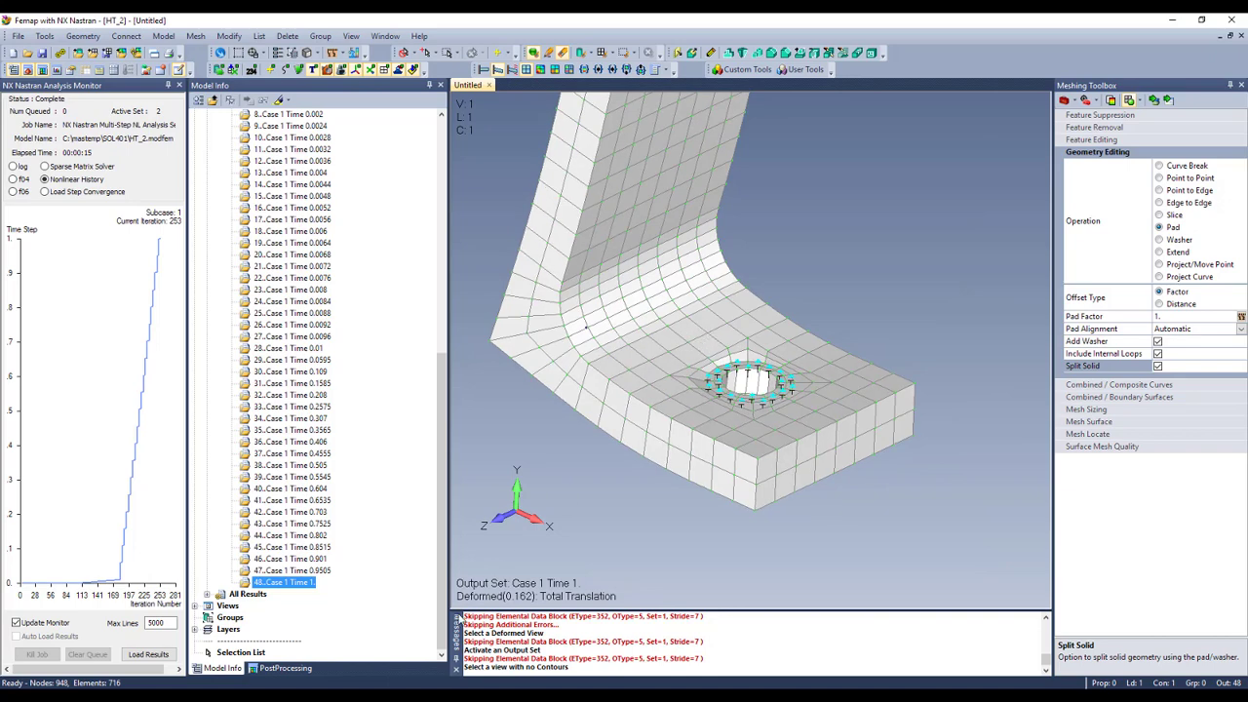
left_click(285, 668)
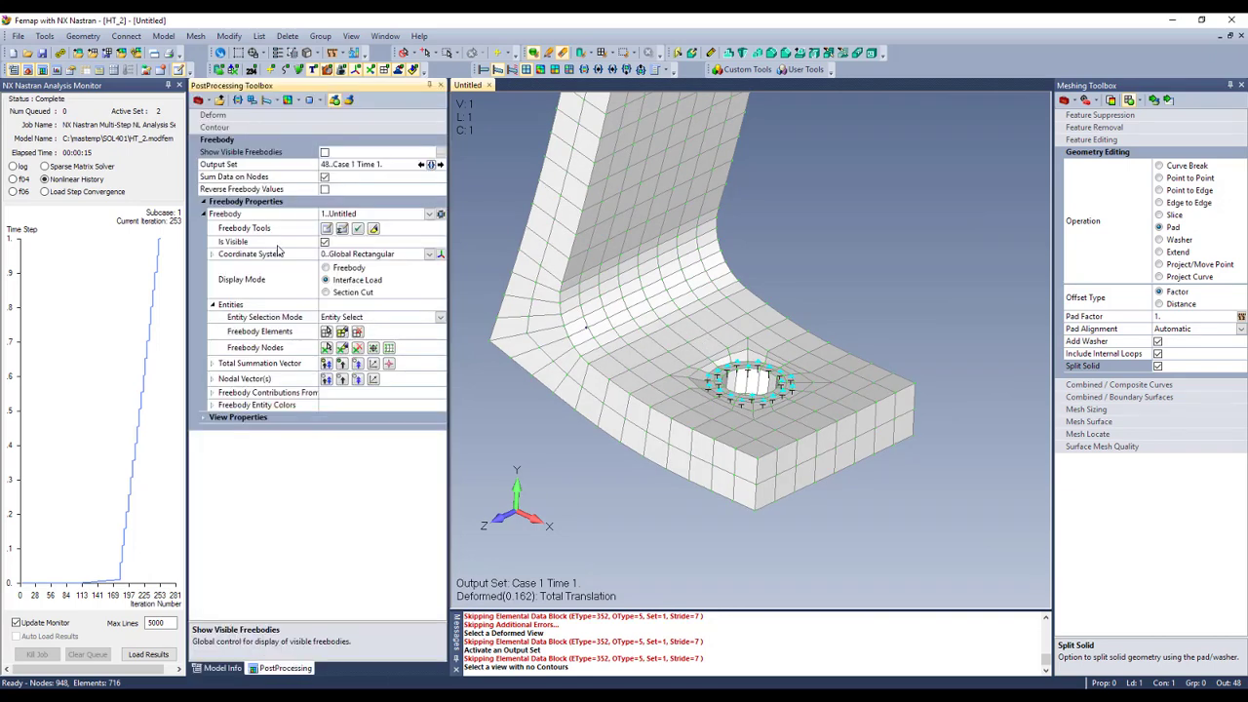
left_click(325, 154)
middle_click_drag(695, 311, 517, 149)
Display the model in wireframe and examine the summed interface load vectors at the bolt hole.
left_click(325, 54)
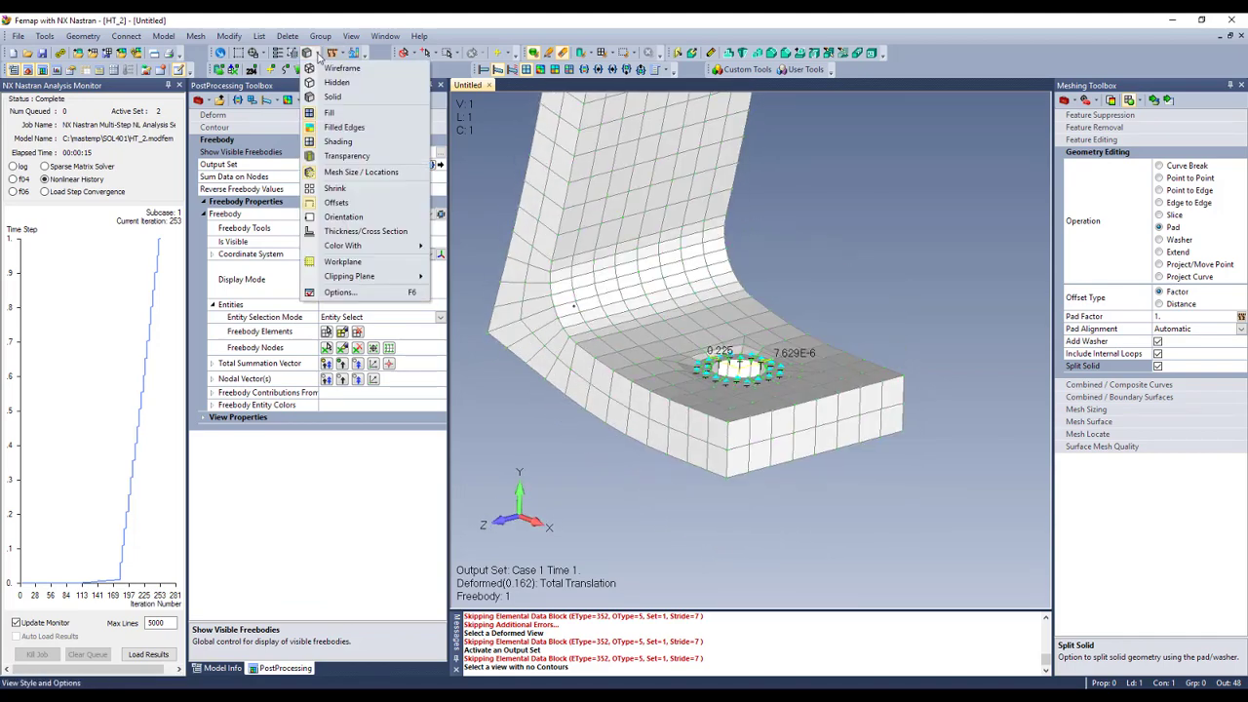
left_click(322, 70)
scroll(722, 404, "up", 3)
middle_click_drag(721, 403, 709, 355)
scroll(705, 423, "up", 2)
scroll(723, 407, "up", 1)
middle_click_drag(685, 313, 669, 381)
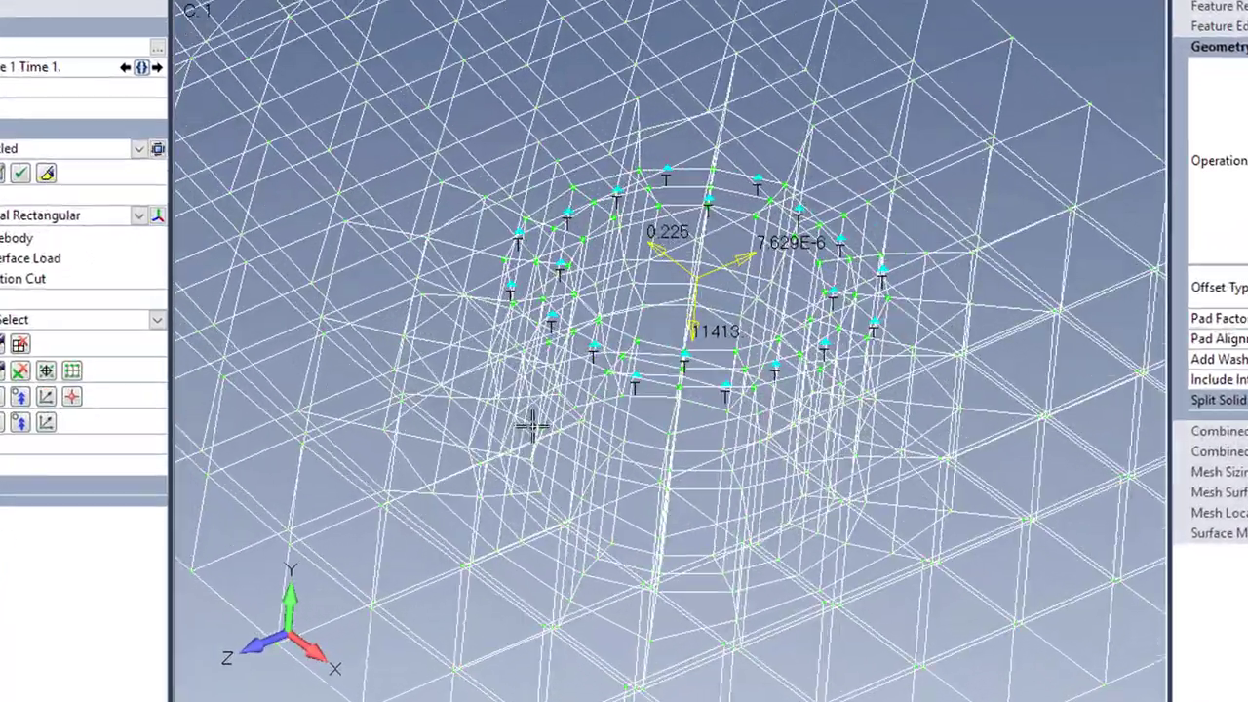
middle_click_drag(532, 424, 559, 444)
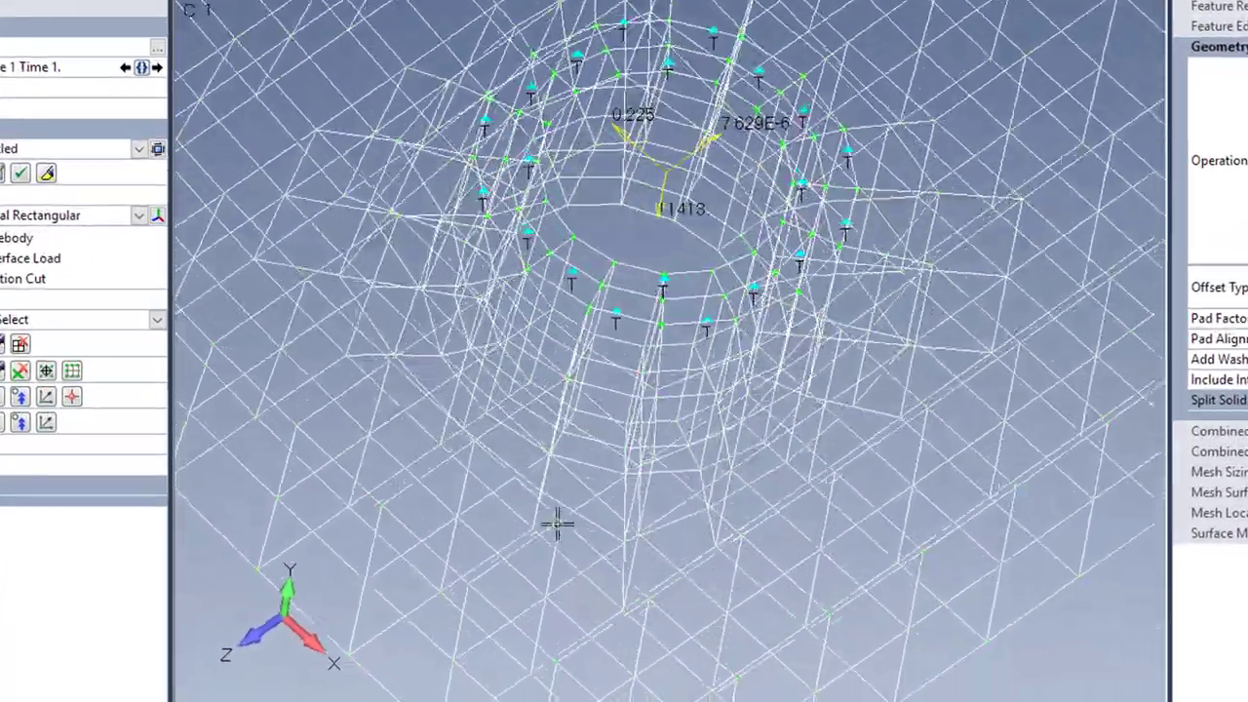
mouse_move(561, 530)
middle_mouse_down()
mouse_move(562, 635)
mouse_move(565, 546)
middle_mouse_up()
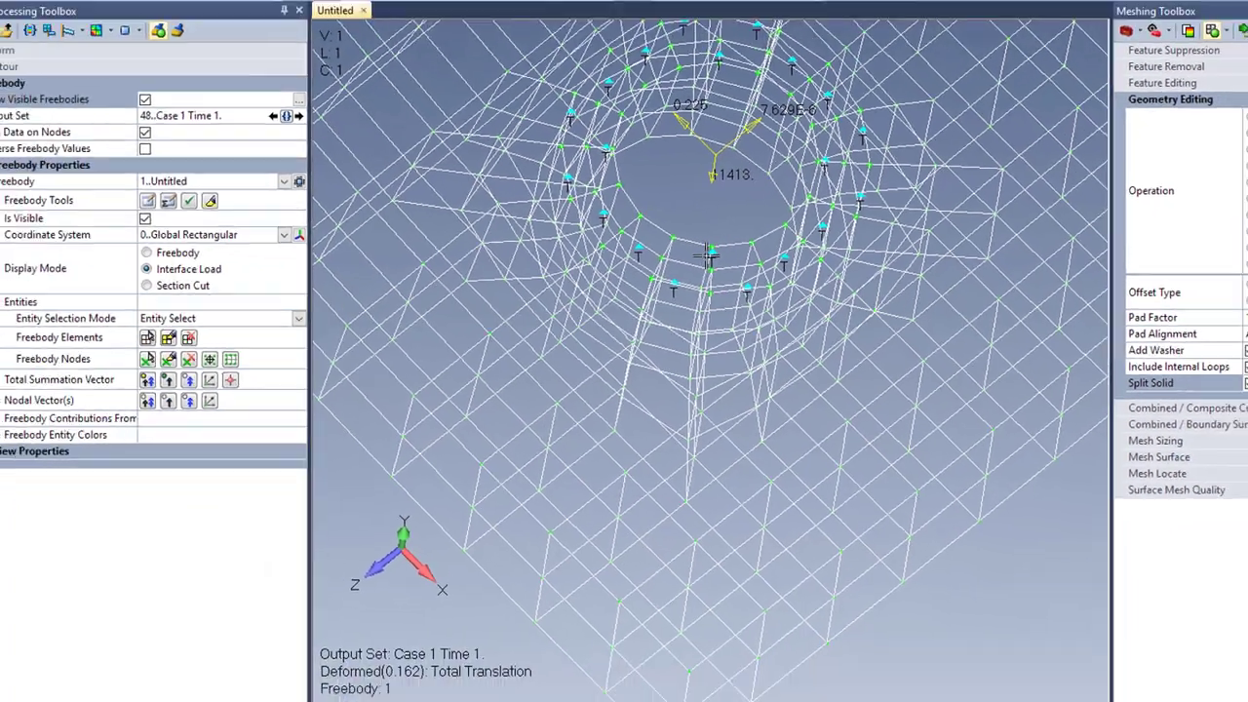
scroll(687, 246, "down", 5)
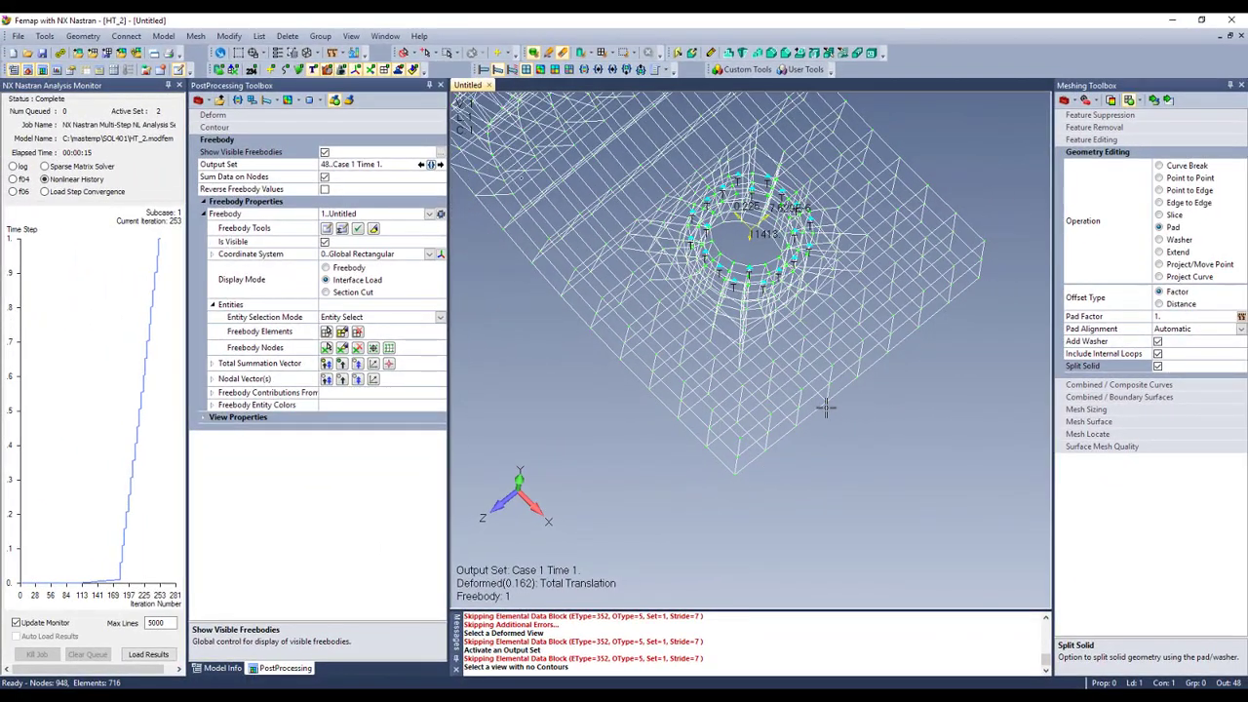
middle_click_drag(746, 241, 762, 199)
middle_click_drag(750, 241, 752, 366, "ctrl")
scroll(748, 360, "down", 1)
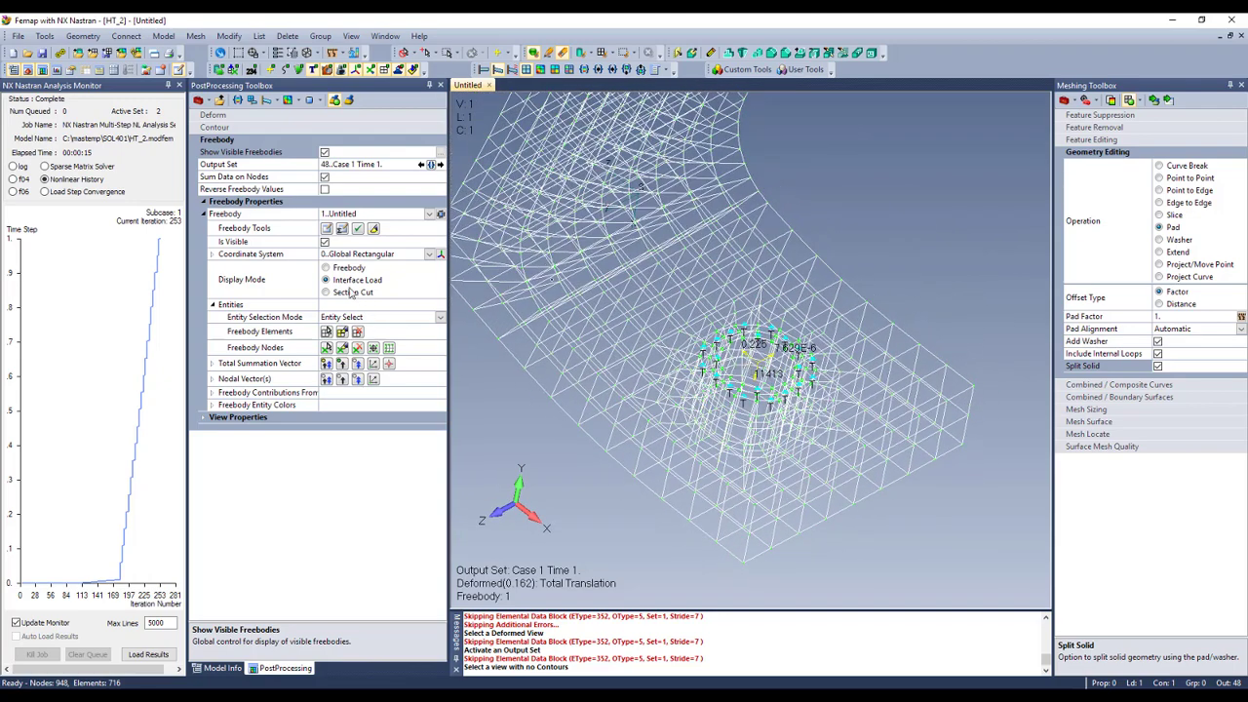
Set the freebody display mode to Freebody, keep its selected elements, and display the nodal force vectors.
left_click(328, 269)
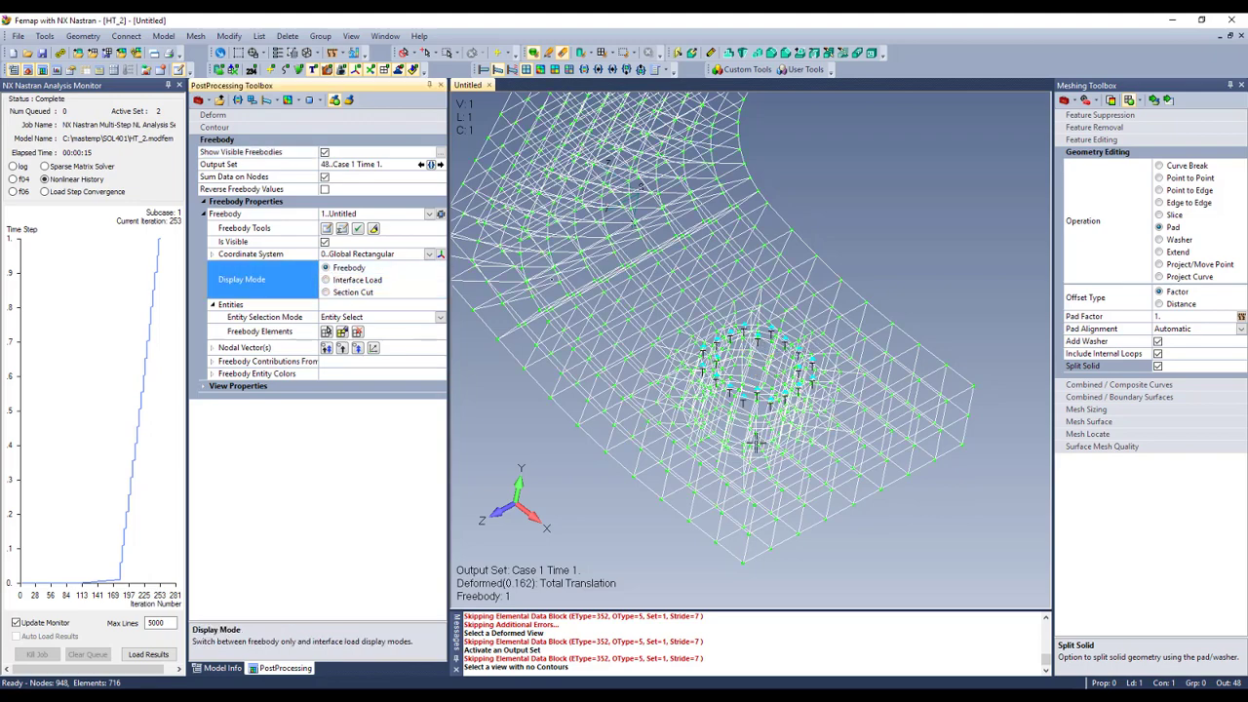
middle_click_drag(757, 444, 749, 431)
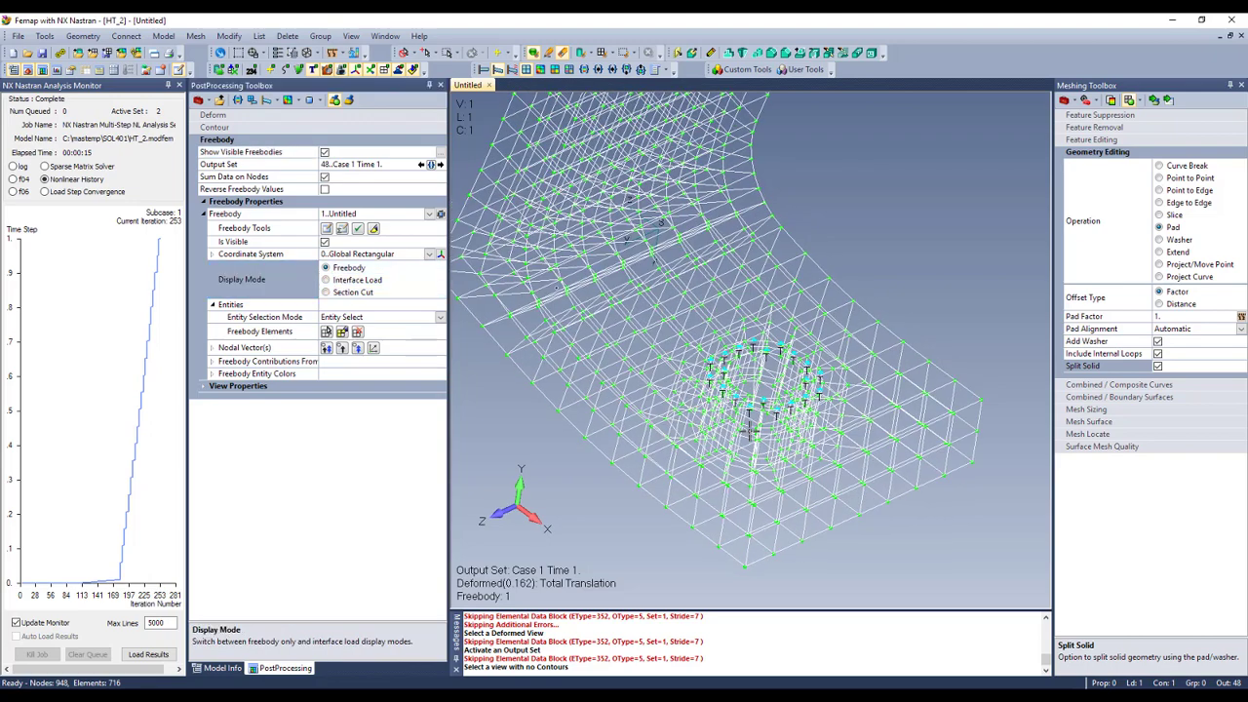
left_click(327, 333)
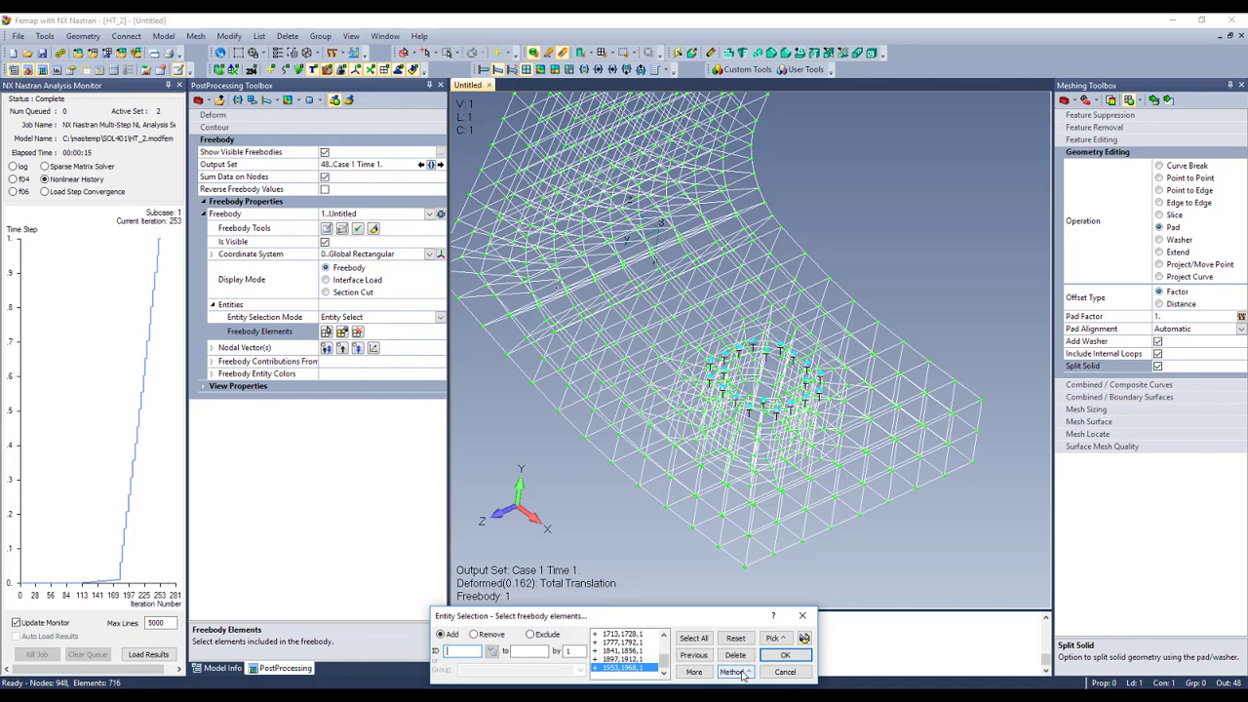
left_click(785, 655)
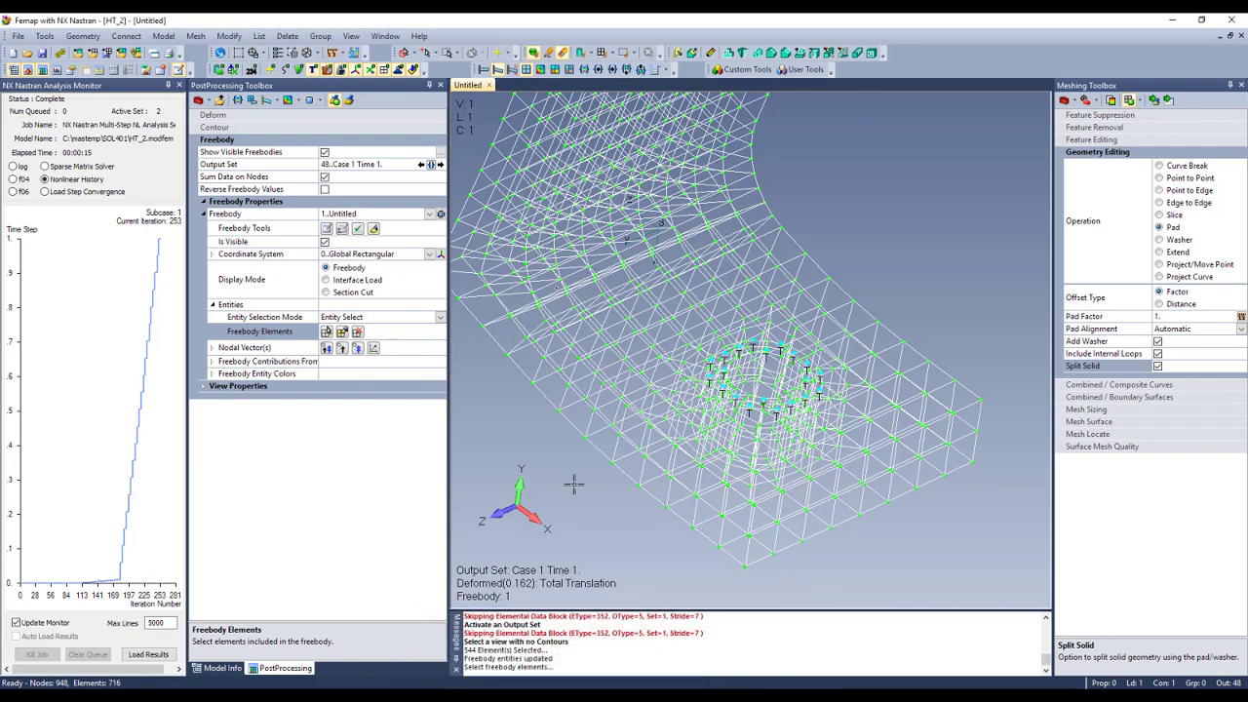
middle_click_drag(582, 508, 583, 473)
middle_click_drag(709, 519, 694, 426)
left_click(328, 349)
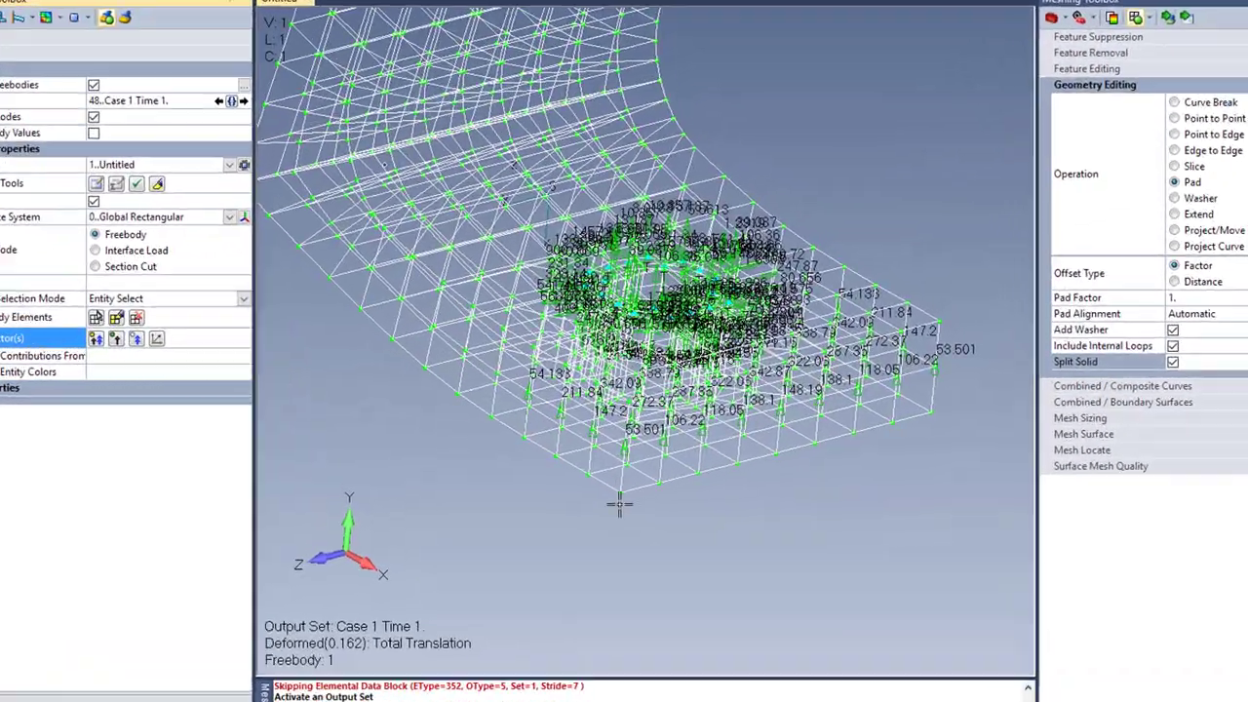
Examine the nodal force vectors and their values along the base edges and around the bolt hole from several angles.
middle_click_drag(619, 504, 607, 289)
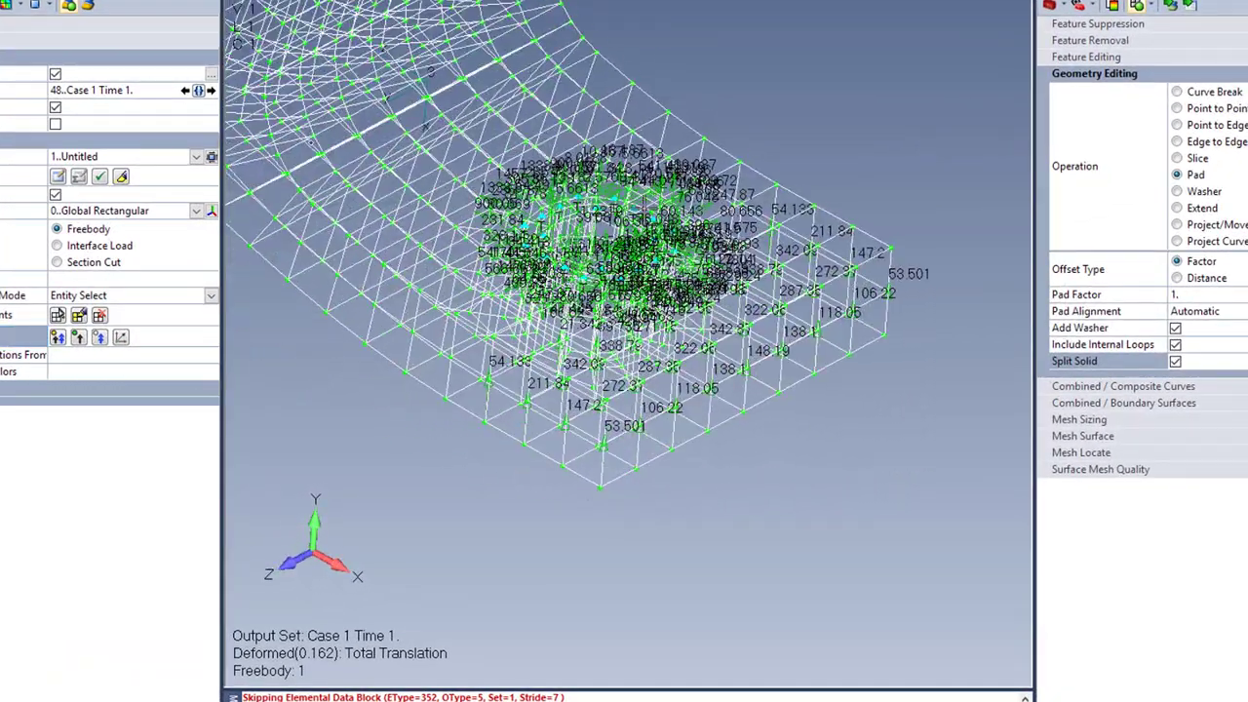
middle_click_drag(662, 449, 610, 433)
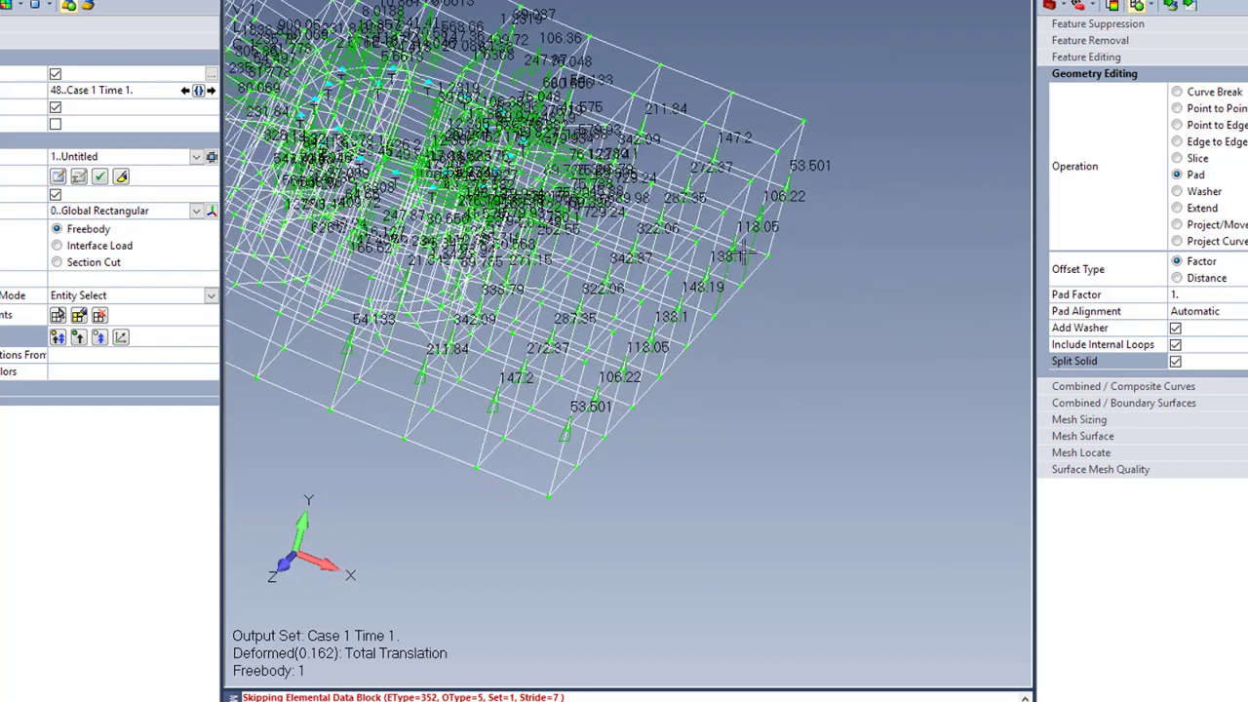
middle_click_drag(724, 323, 702, 426)
middle_click_drag(552, 510, 629, 445)
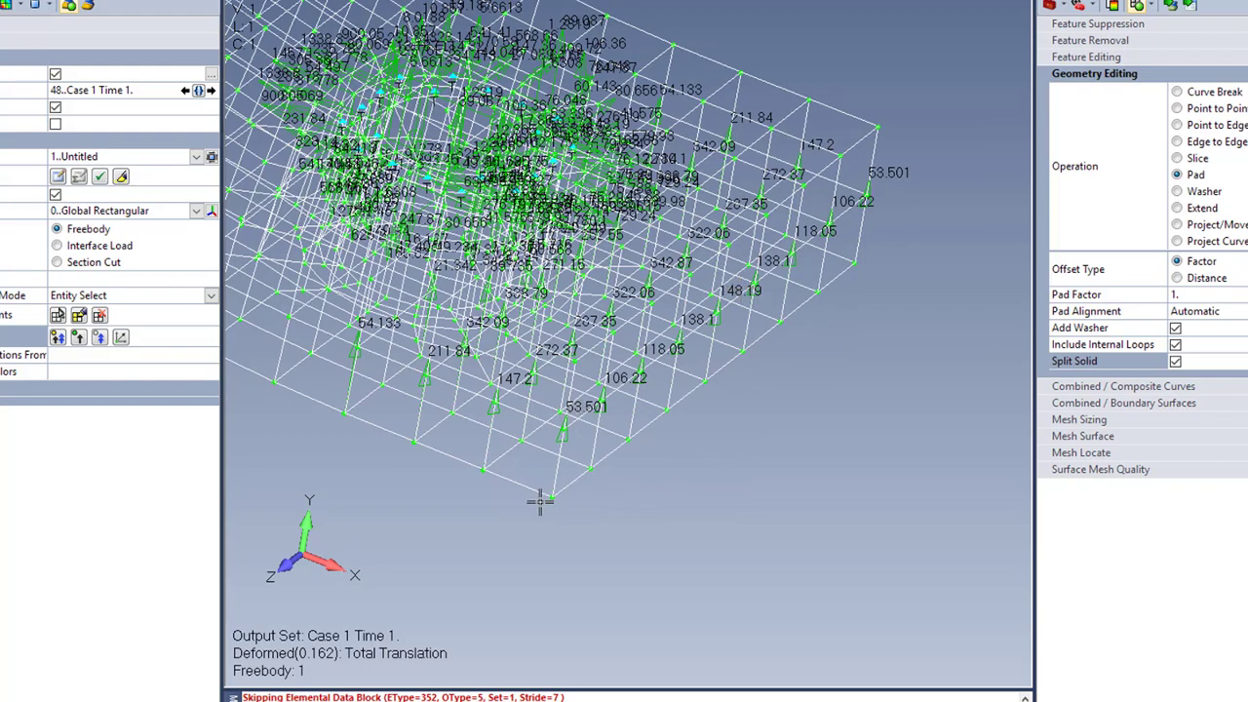
middle_click_drag(543, 500, 540, 543)
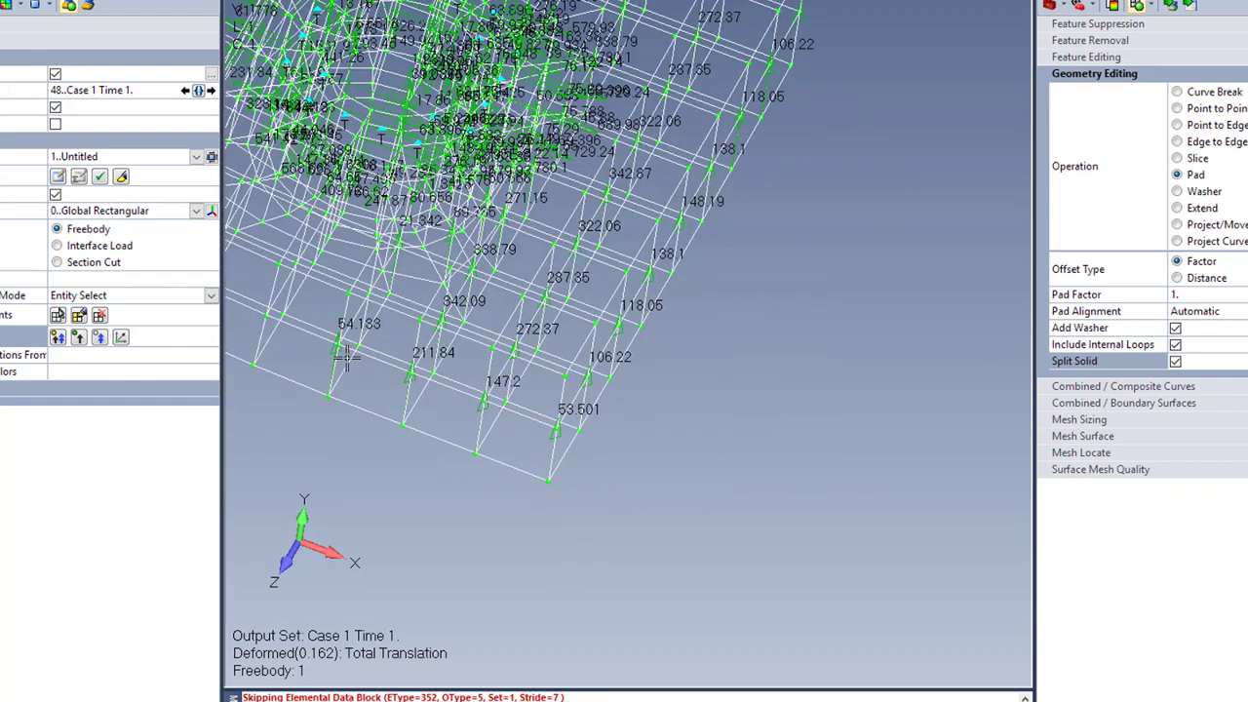
middle_click_drag(390, 400, 377, 327)
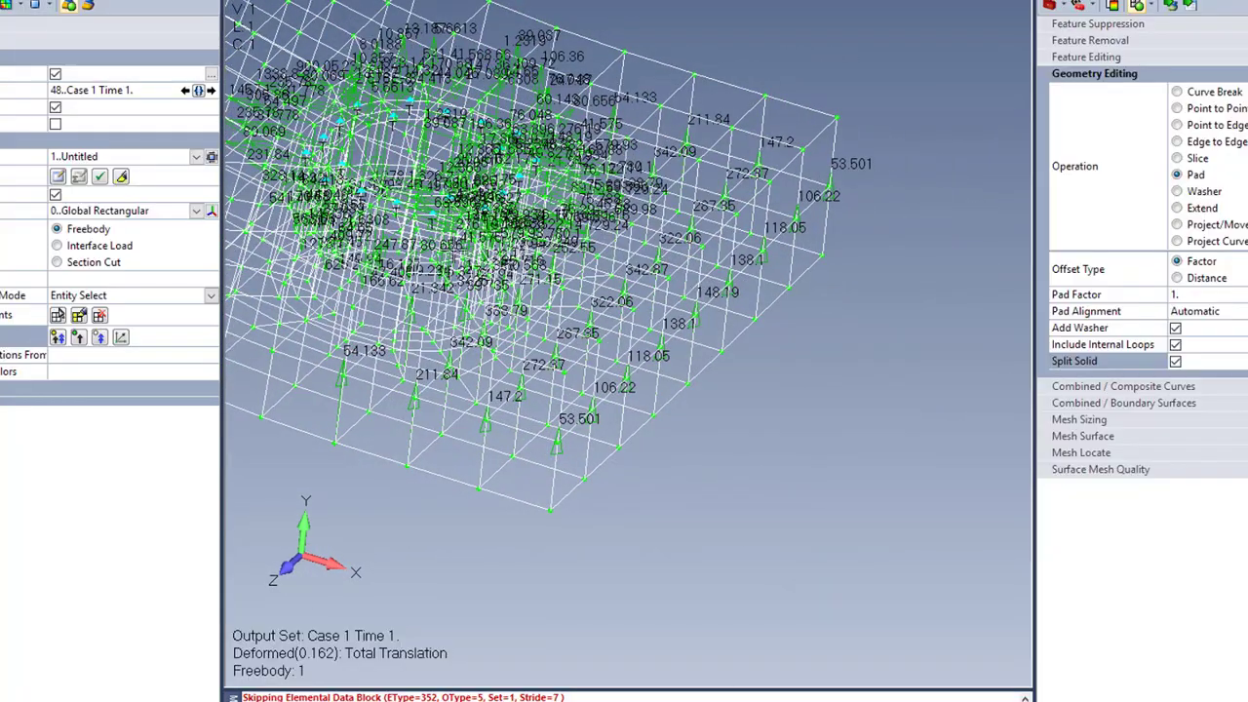
middle_click_drag(400, 156, 241, 44)
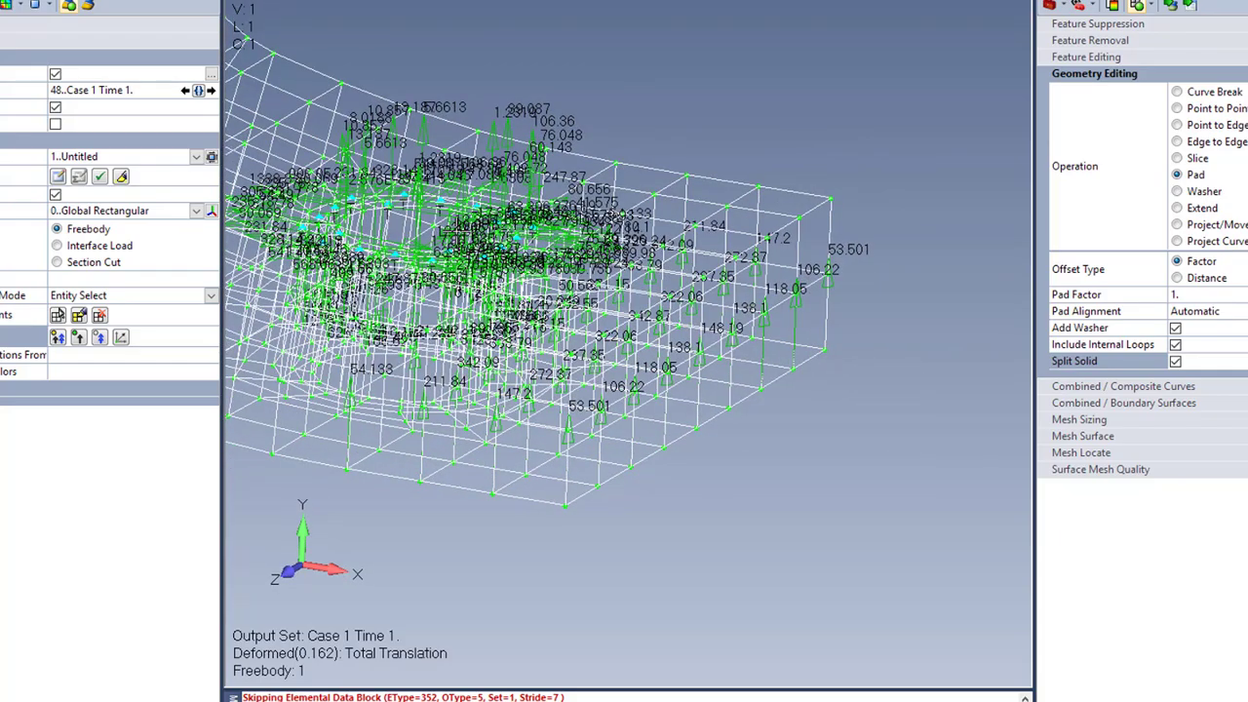
middle_click_drag(547, 379, 503, 362)
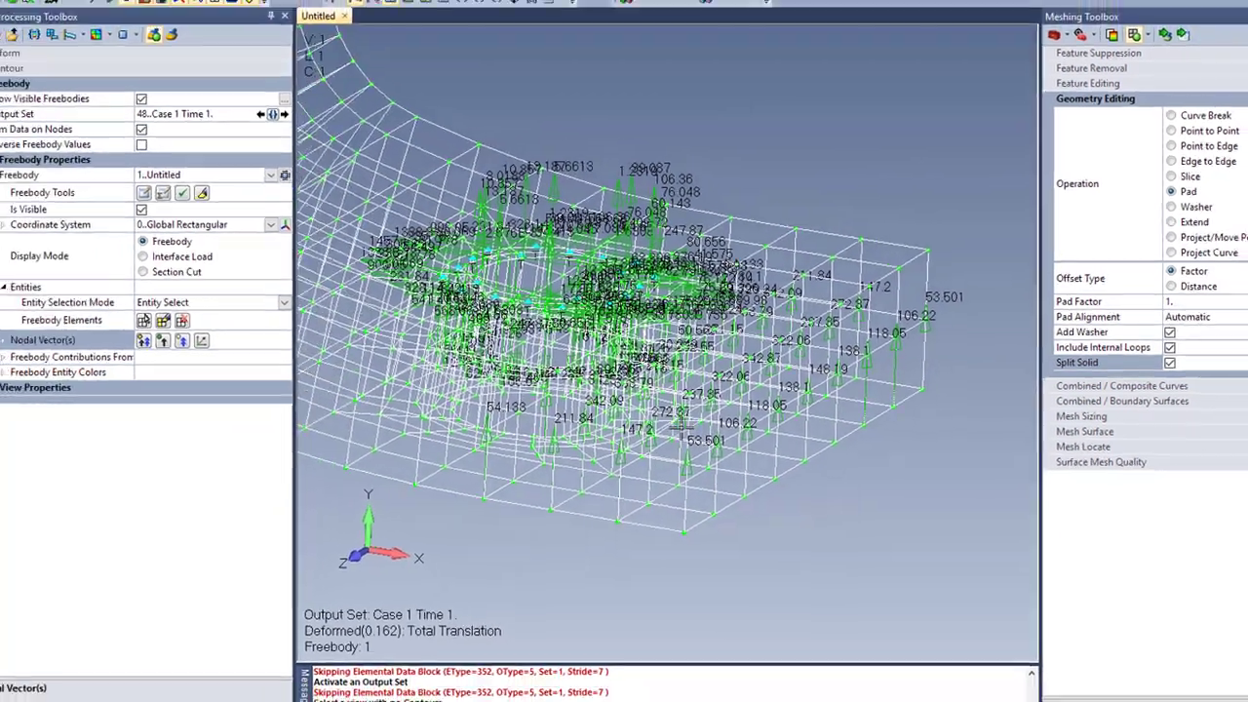
middle_click_drag(683, 388, 714, 443)
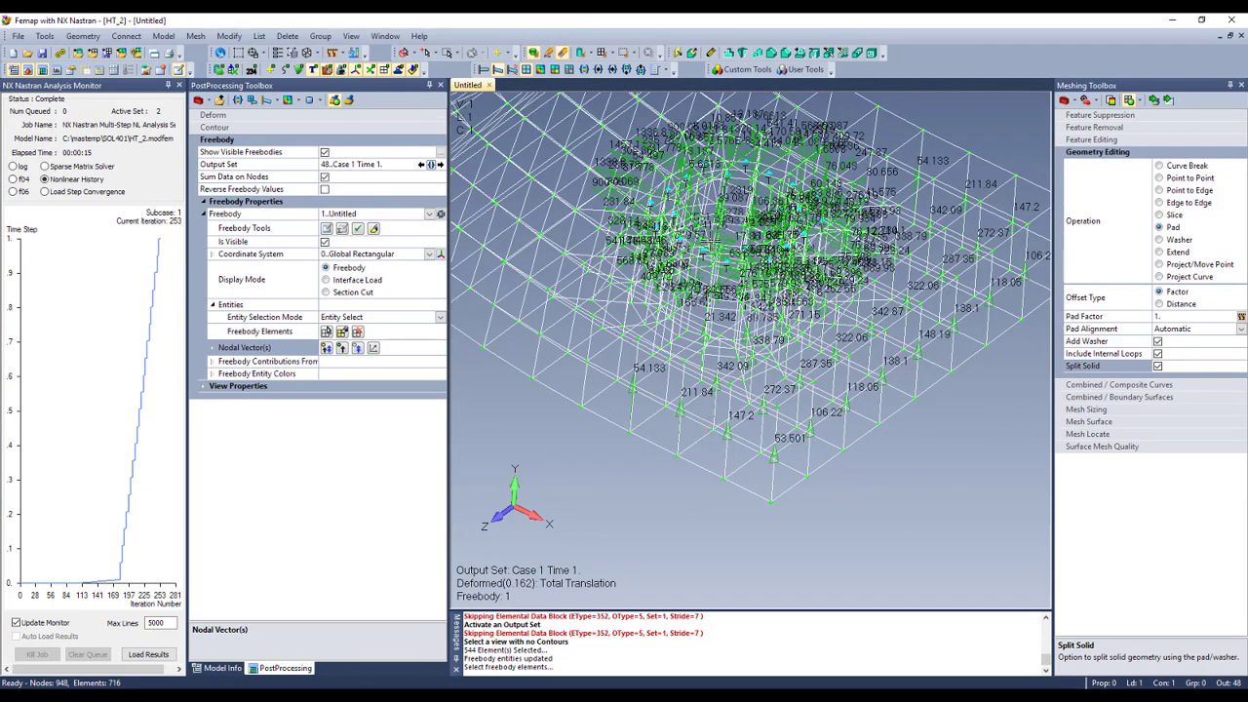
middle_click_drag(738, 315, 750, 291)
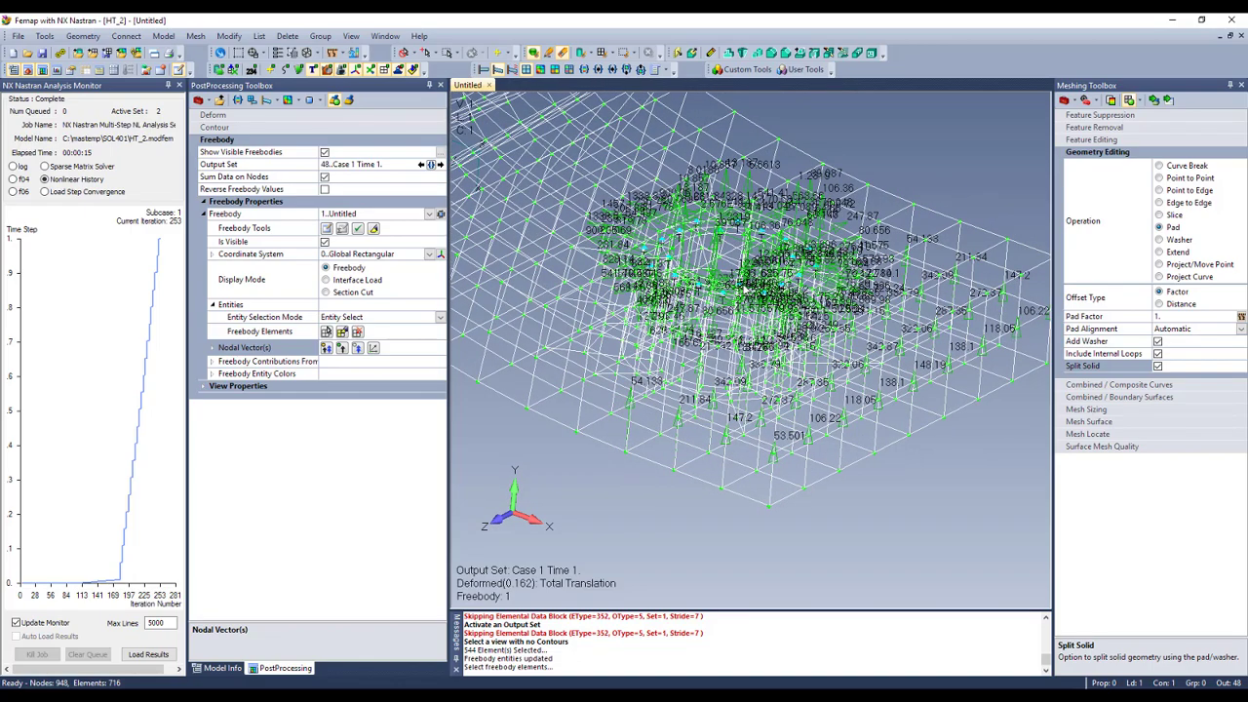